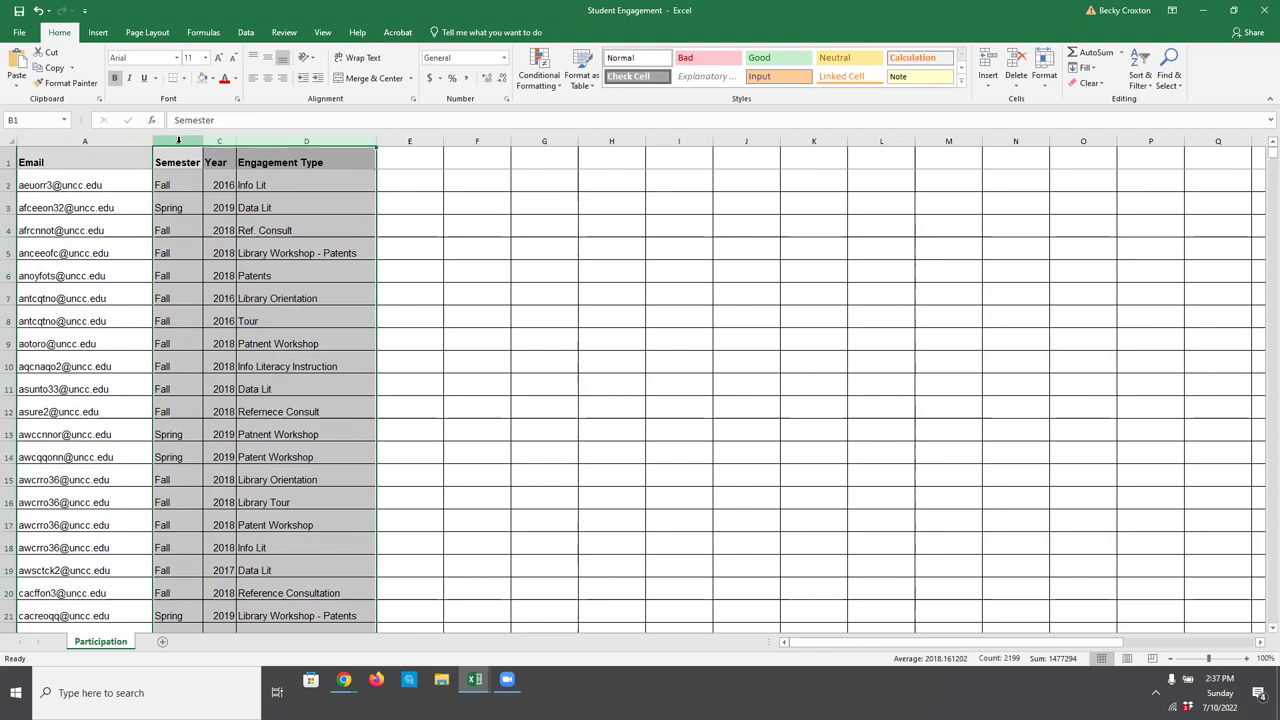
Step: Insert three blank columns after Email and copy the Email column
{"action": "right_click", "coordinate": [178, 141]}
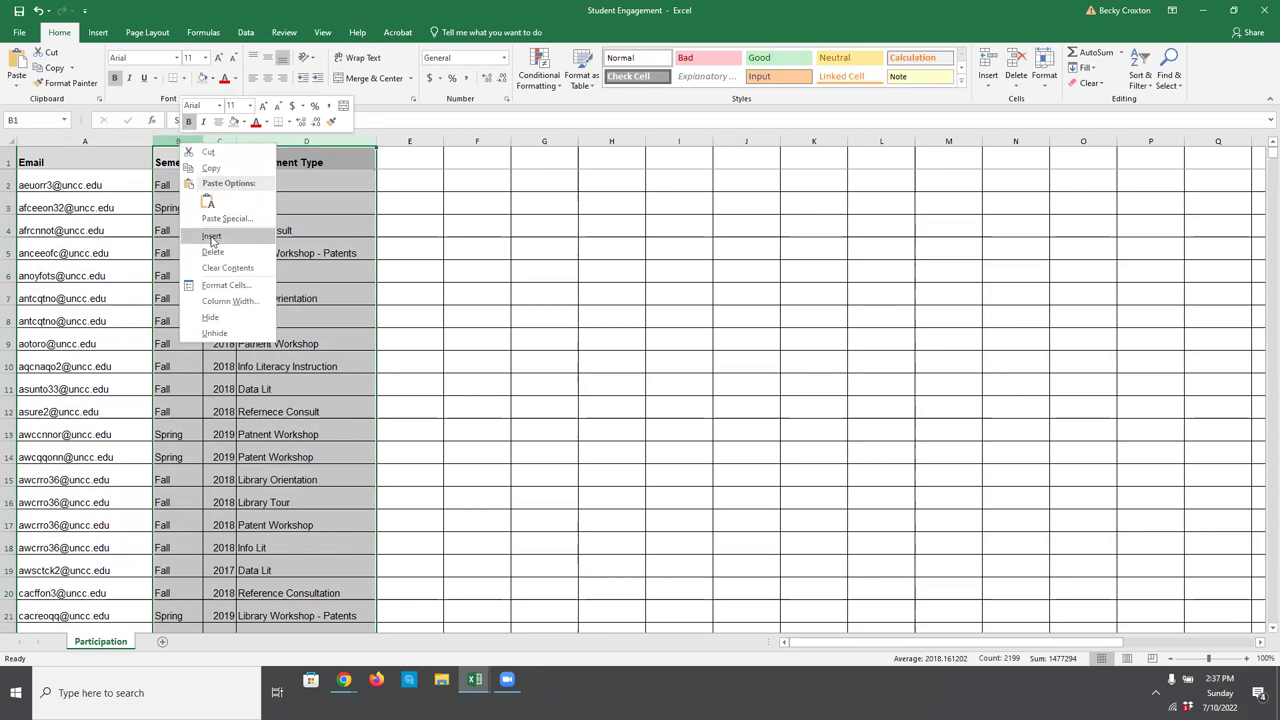
{"action": "left_click", "coordinate": [210, 240]}
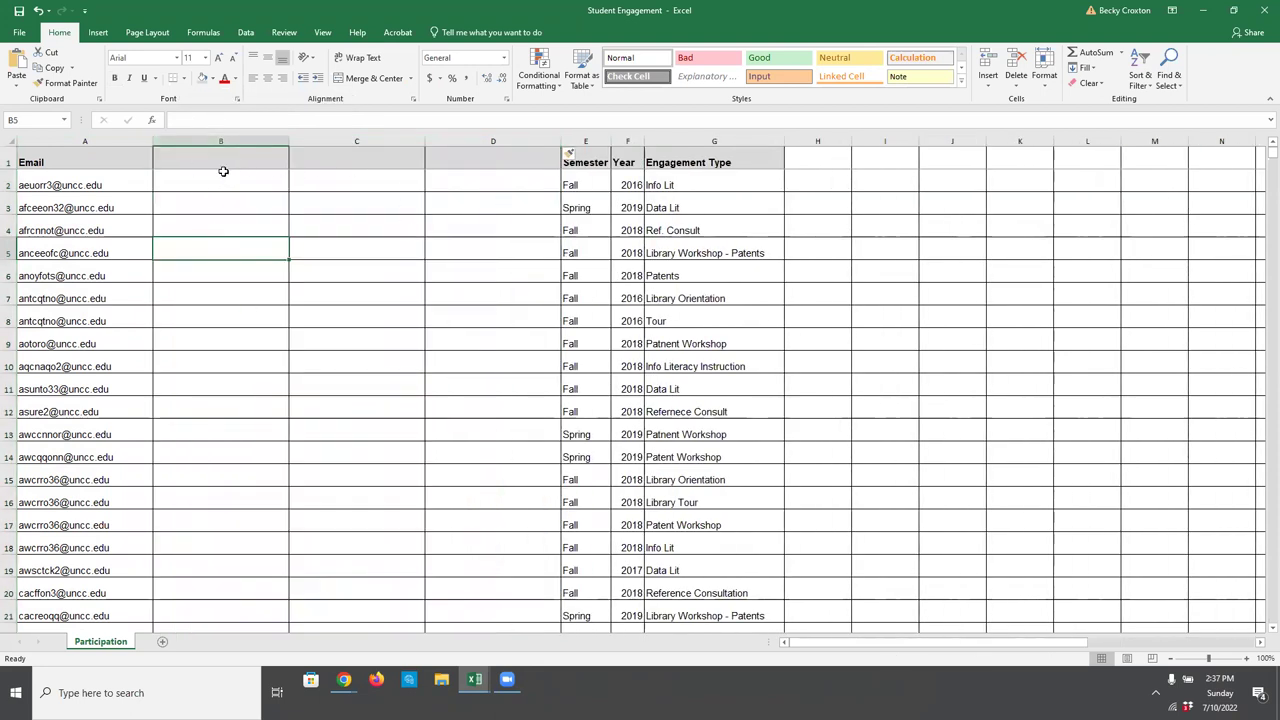
{"action": "left_click", "coordinate": [85, 140]}
{"action": "right_click", "coordinate": [86, 142]}
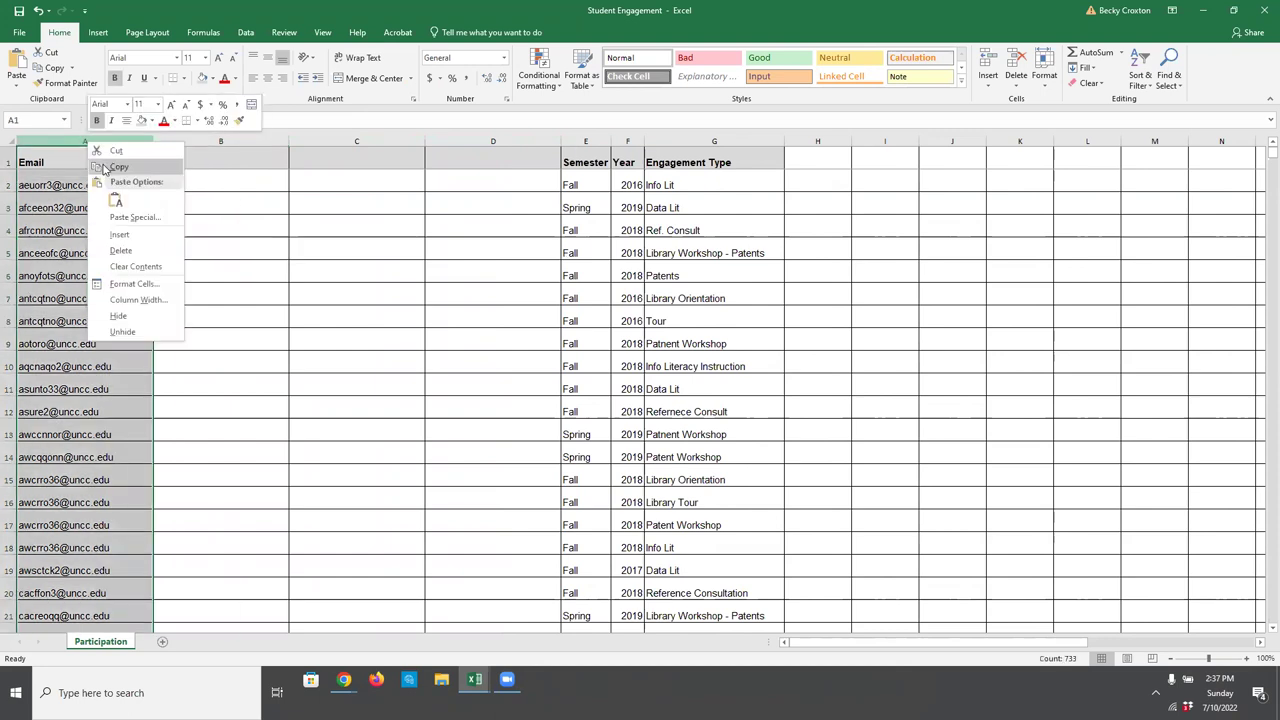
{"action": "left_click", "coordinate": [105, 166]}
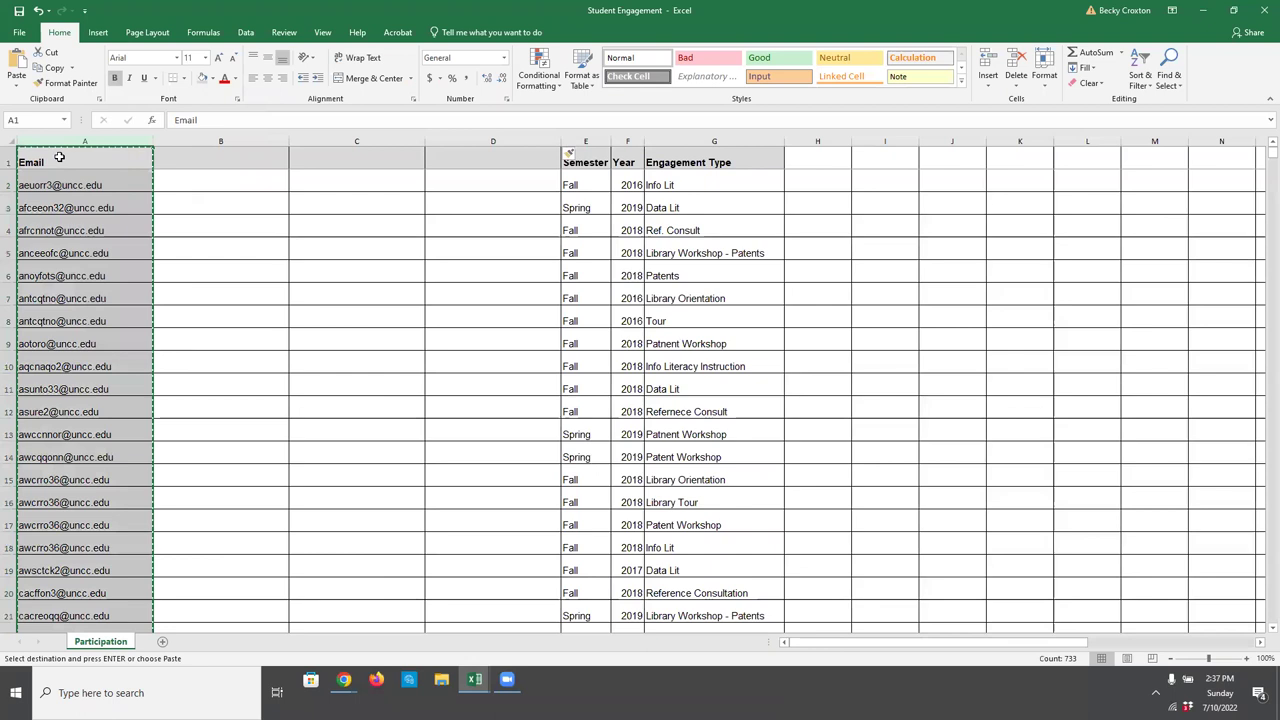
Step: Paste the email addresses into new column B and select that duplicate column
{"action": "left_click", "coordinate": [181, 141]}
{"action": "right_click", "coordinate": [183, 143]}
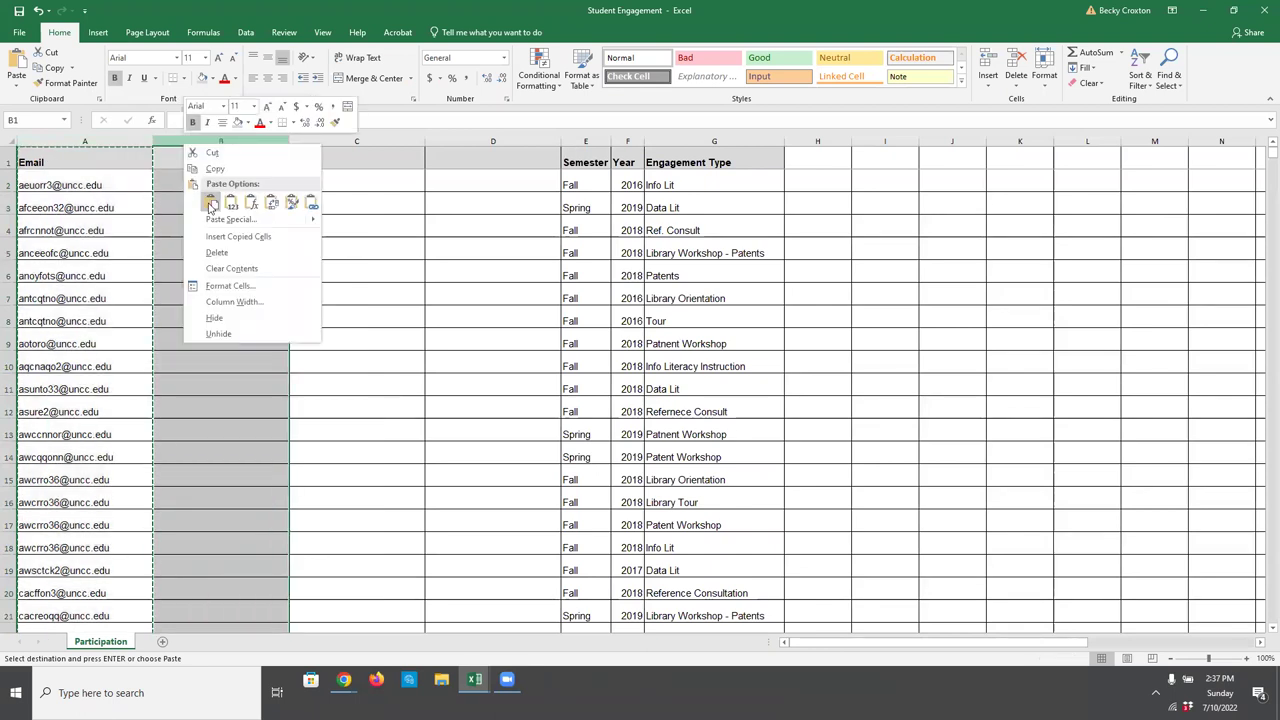
{"action": "left_click", "coordinate": [183, 203]}
{"action": "left_click", "coordinate": [183, 203]}
{"action": "key", "text": "Escape"}
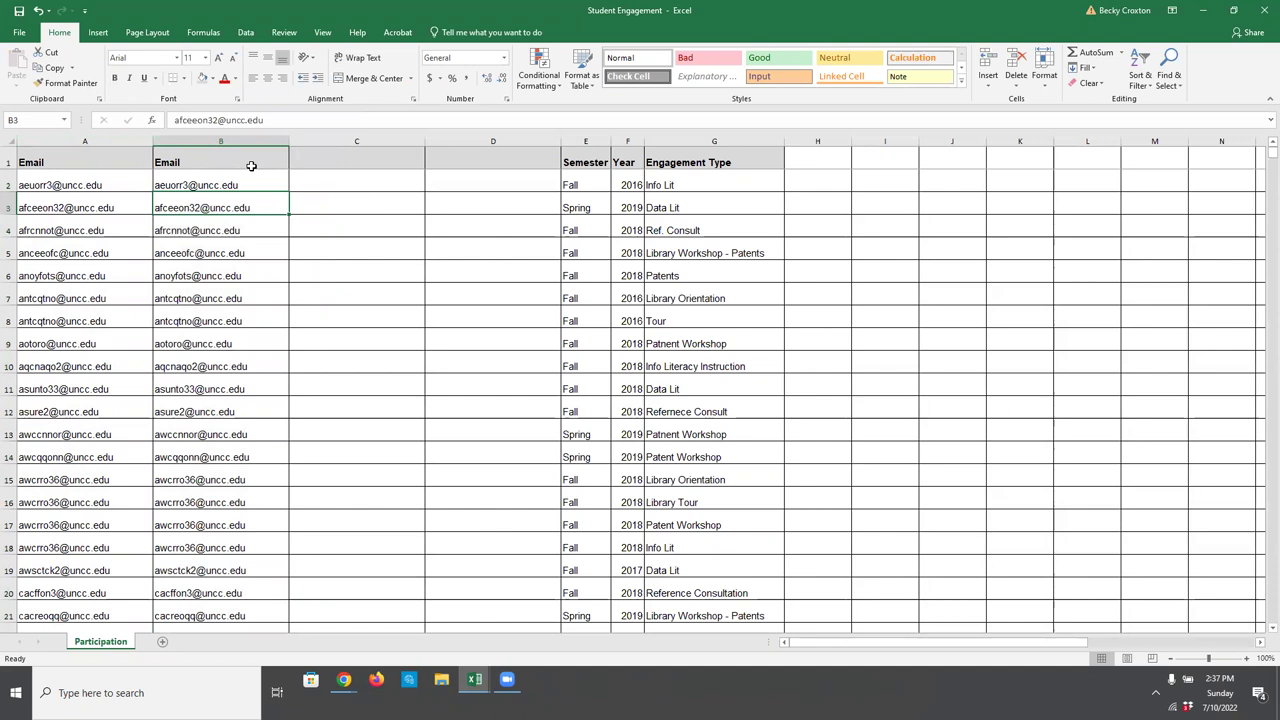
{"action": "left_click", "coordinate": [216, 139]}
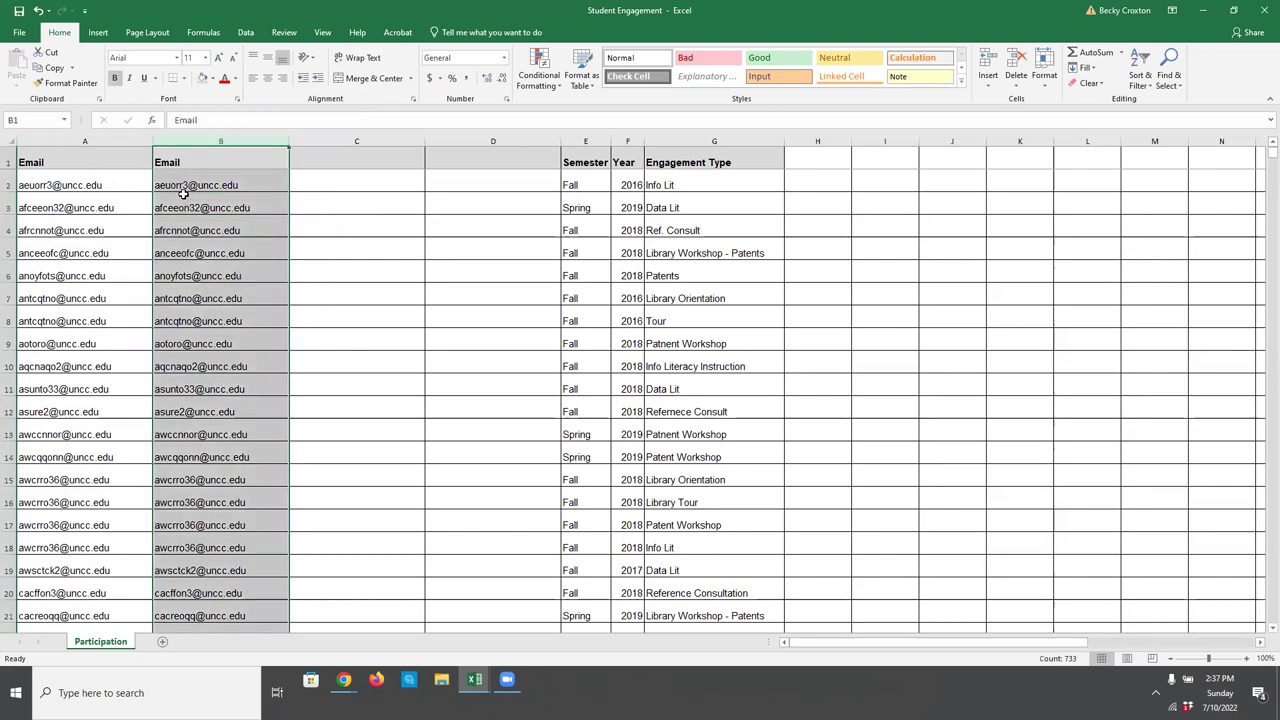
{"action": "left_click", "coordinate": [246, 35]}
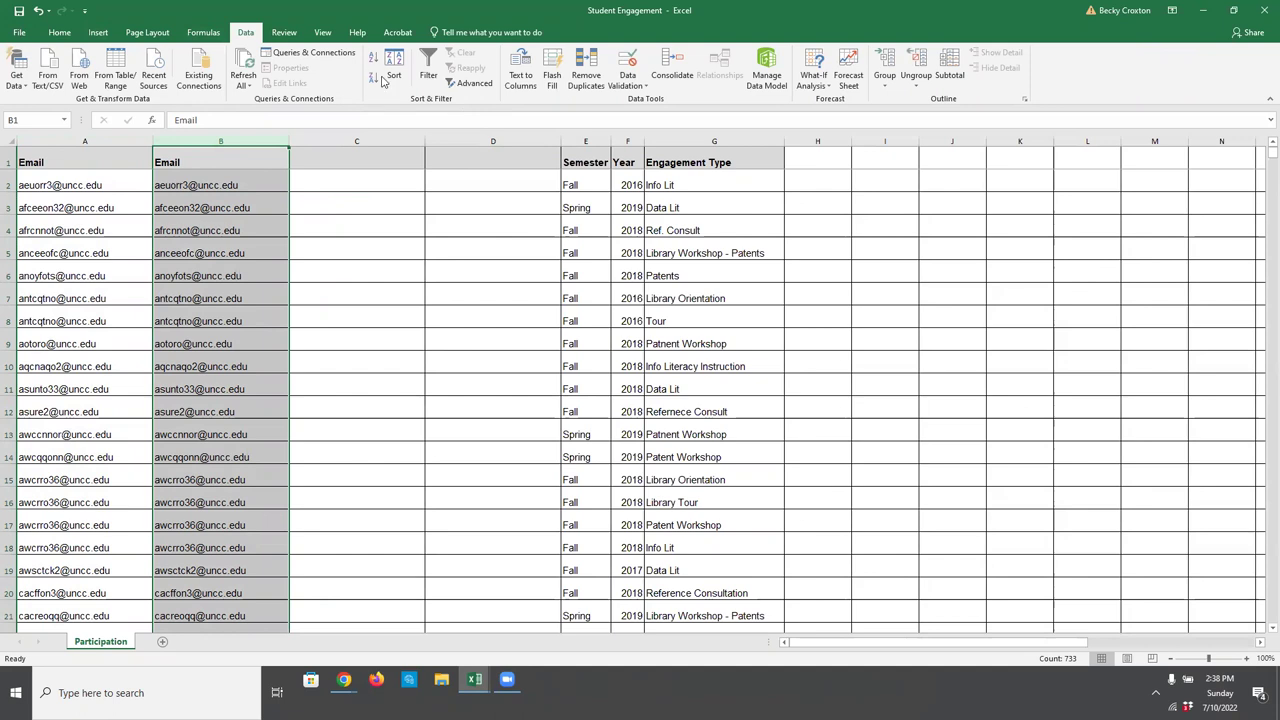
Step: Split column B with Text to Columns using @ as the delimiter, replacing existing data
{"action": "left_click", "coordinate": [521, 62]}
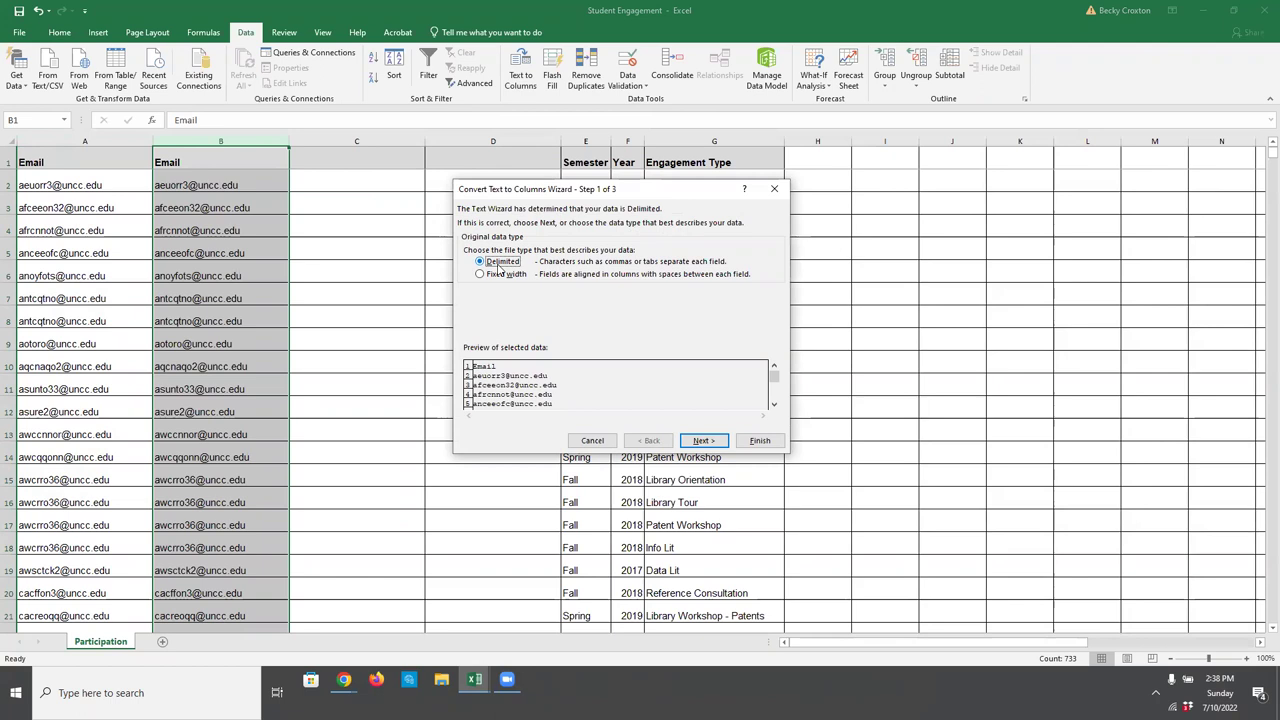
{"action": "left_click", "coordinate": [703, 441]}
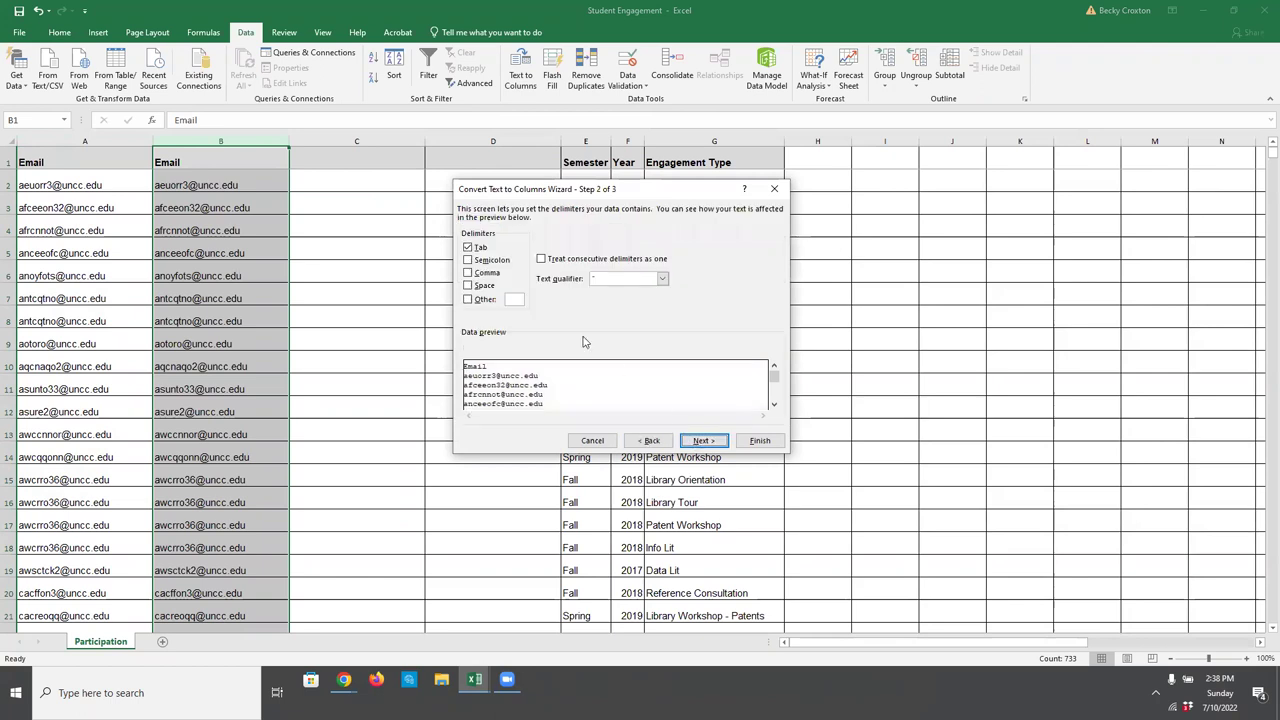
{"action": "left_click", "coordinate": [468, 248]}
{"action": "left_click", "coordinate": [467, 301]}
{"action": "type", "text": "@"}
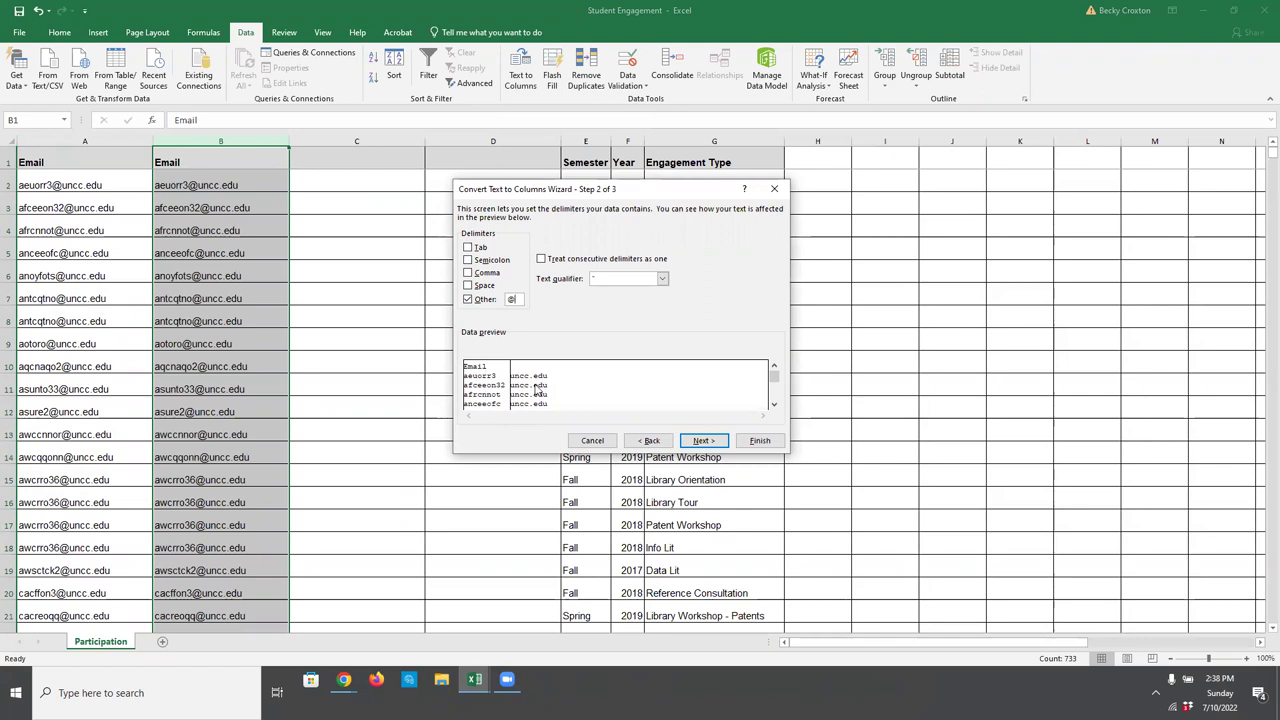
{"action": "left_click", "coordinate": [702, 443]}
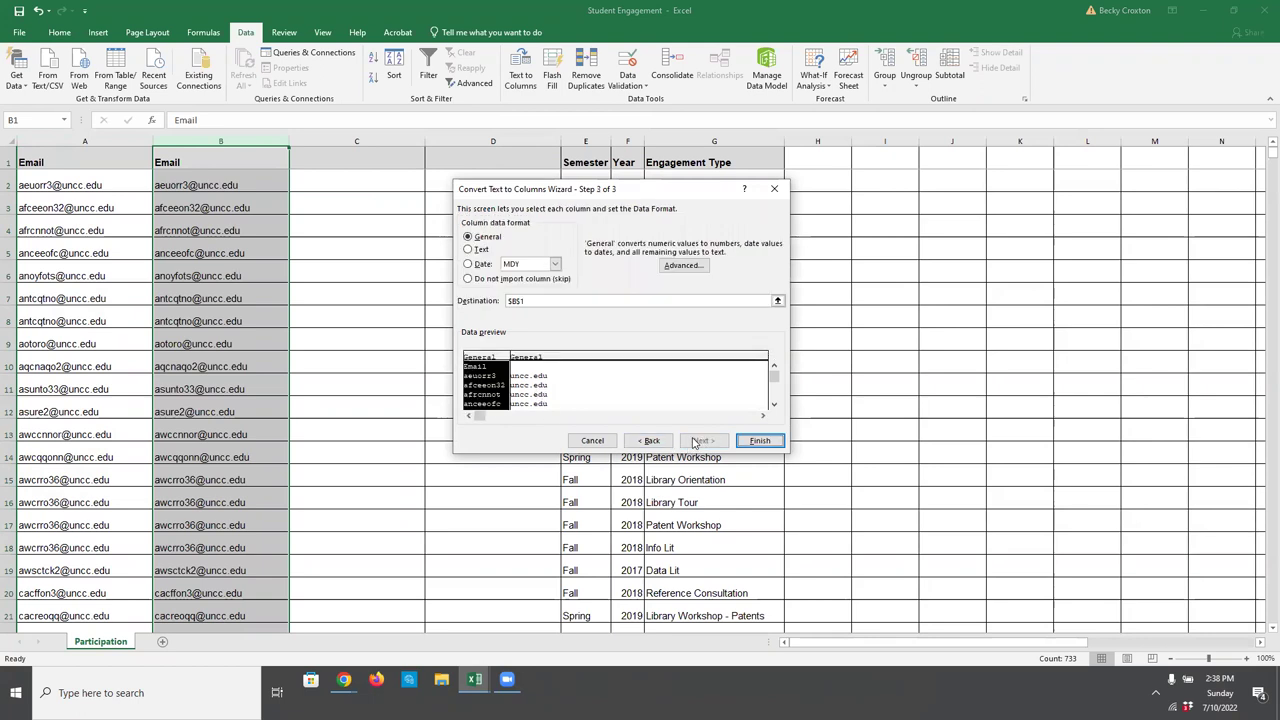
{"action": "left_click", "coordinate": [755, 441]}
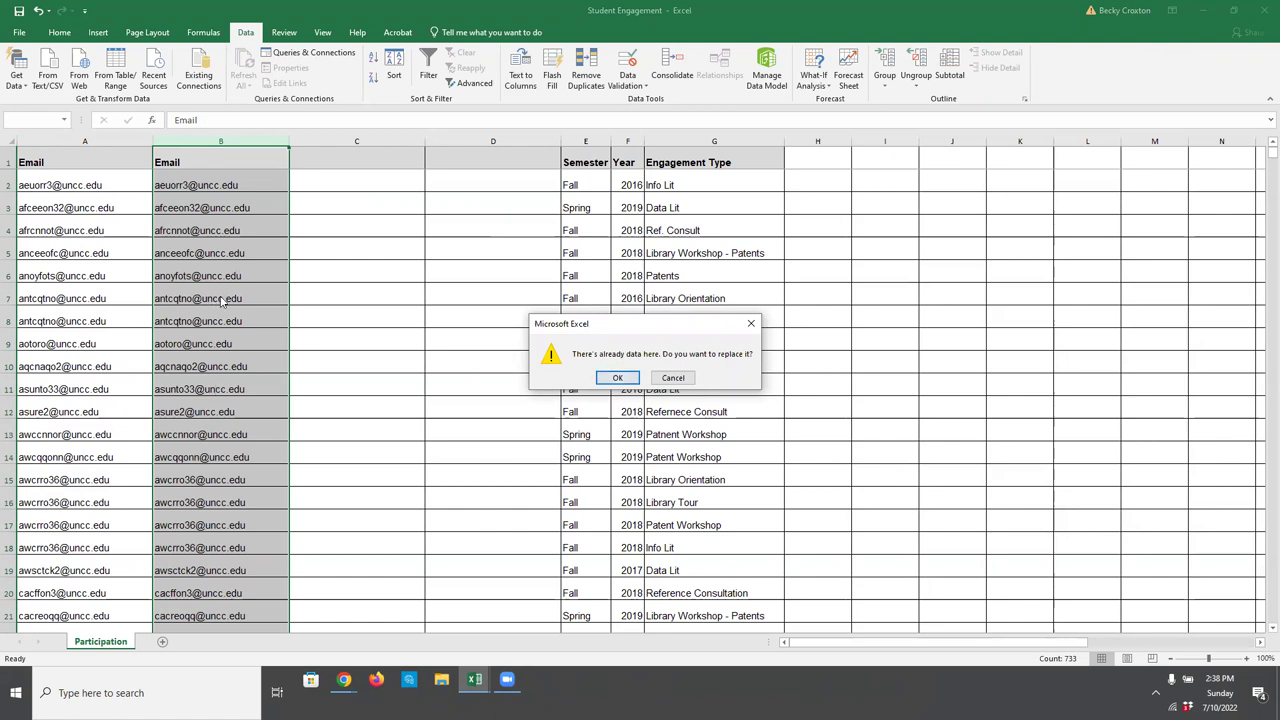
{"action": "left_click", "coordinate": [615, 378]}
{"action": "left_click", "coordinate": [475, 386]}
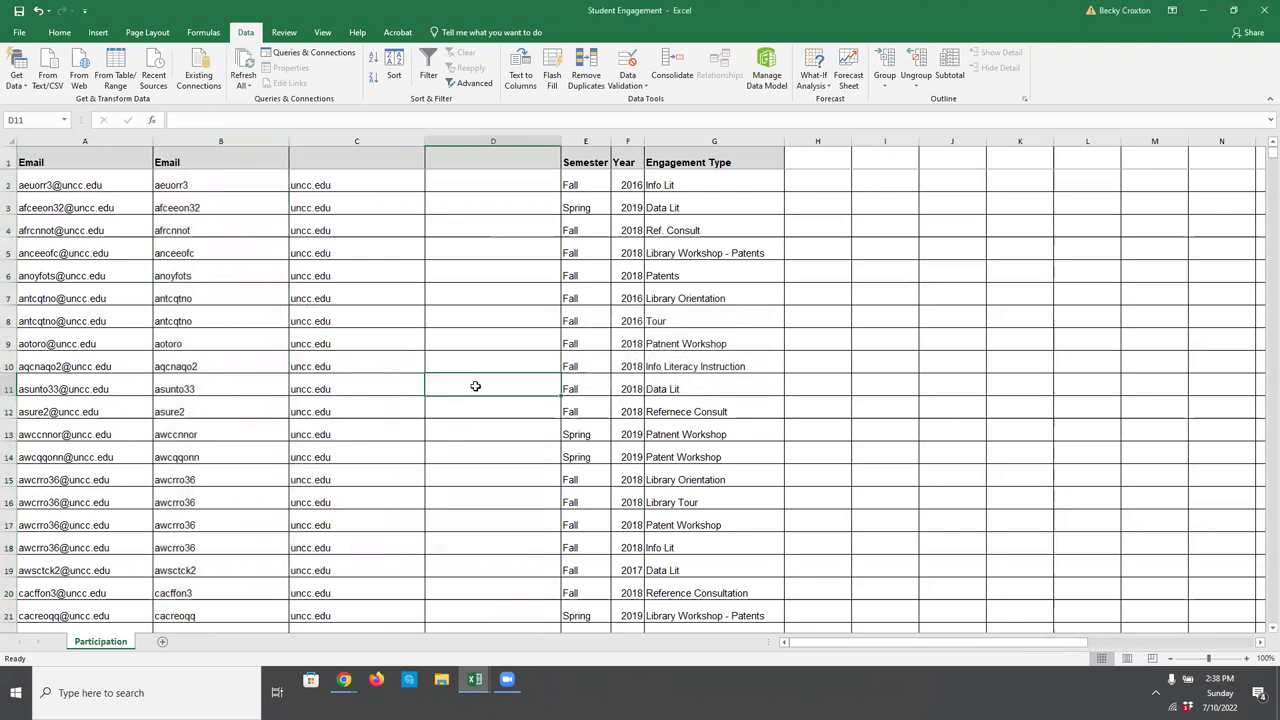
Step: Delete columns C and D, the uncc.edu domain column and the empty column
{"action": "left_click", "coordinate": [315, 138]}
{"action": "left_click_drag", "start_coordinate": [315, 140], "coordinate": [461, 140]}
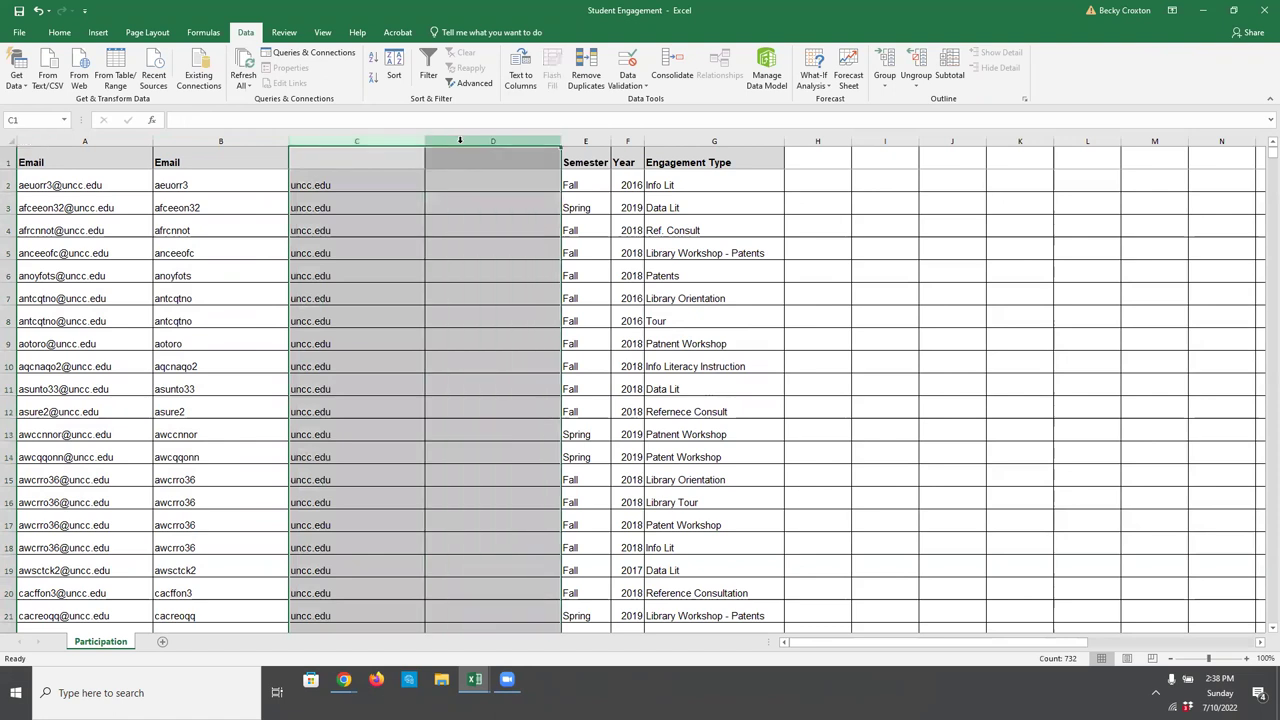
{"action": "right_click", "coordinate": [460, 140]}
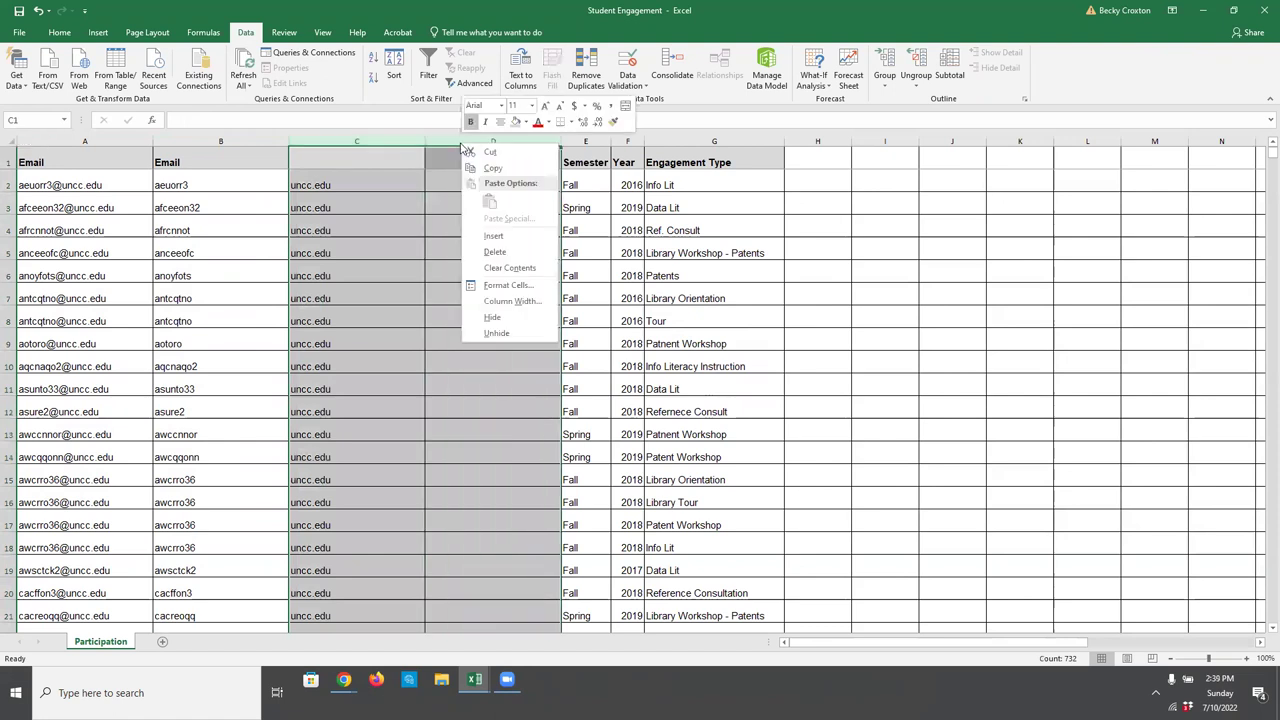
{"action": "left_click", "coordinate": [463, 257]}
{"action": "left_click", "coordinate": [316, 242]}
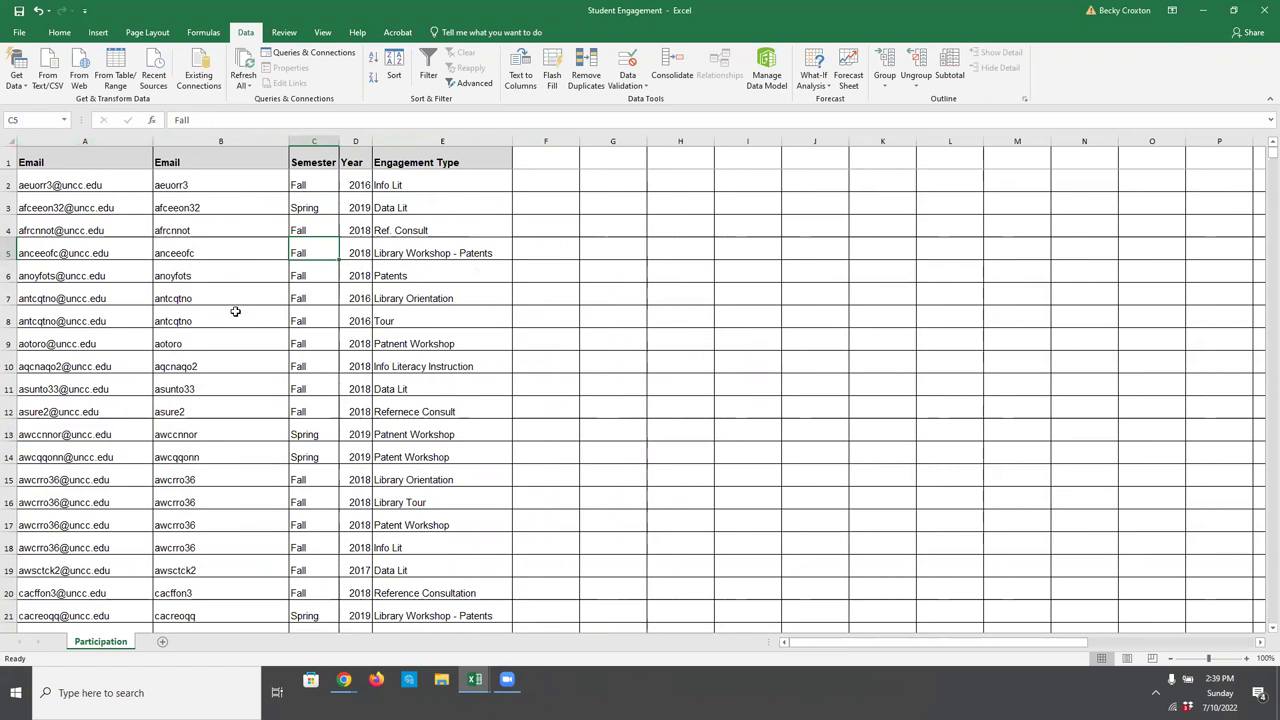
Step: Save a copy of the workbook to Downloads under the file name 'Working'
{"action": "left_click", "coordinate": [16, 33]}
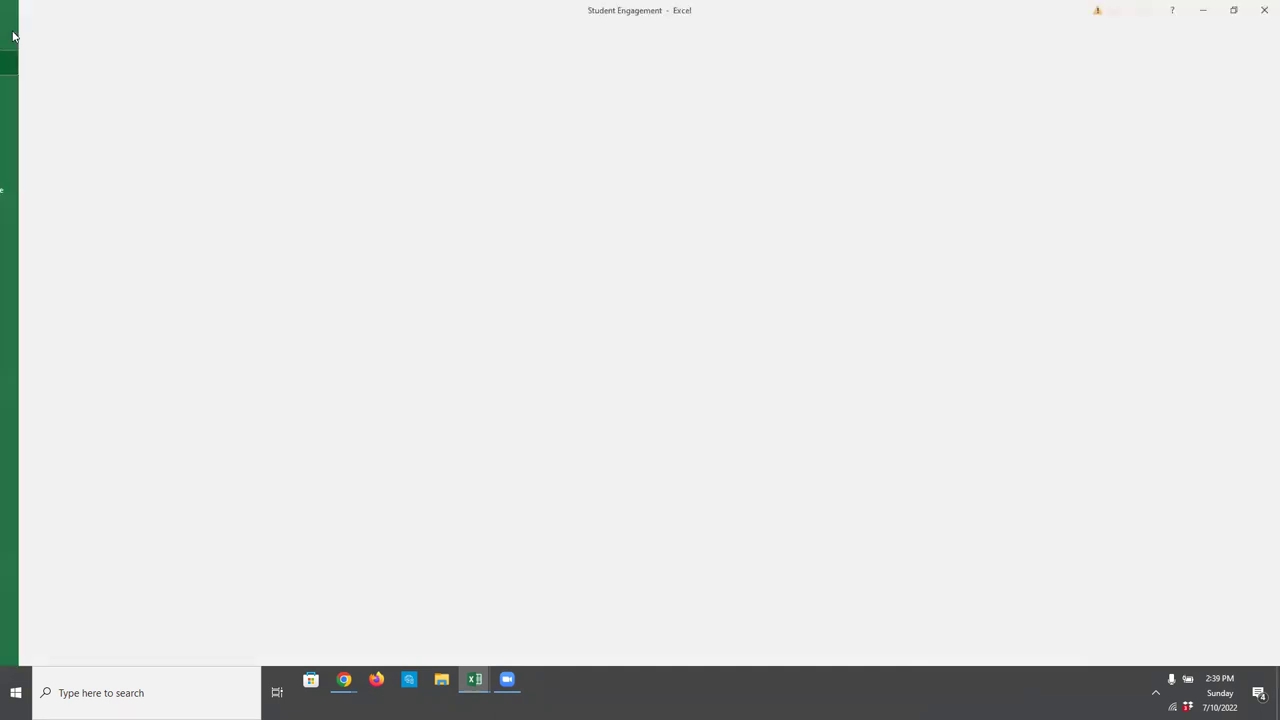
{"action": "left_click", "coordinate": [40, 166]}
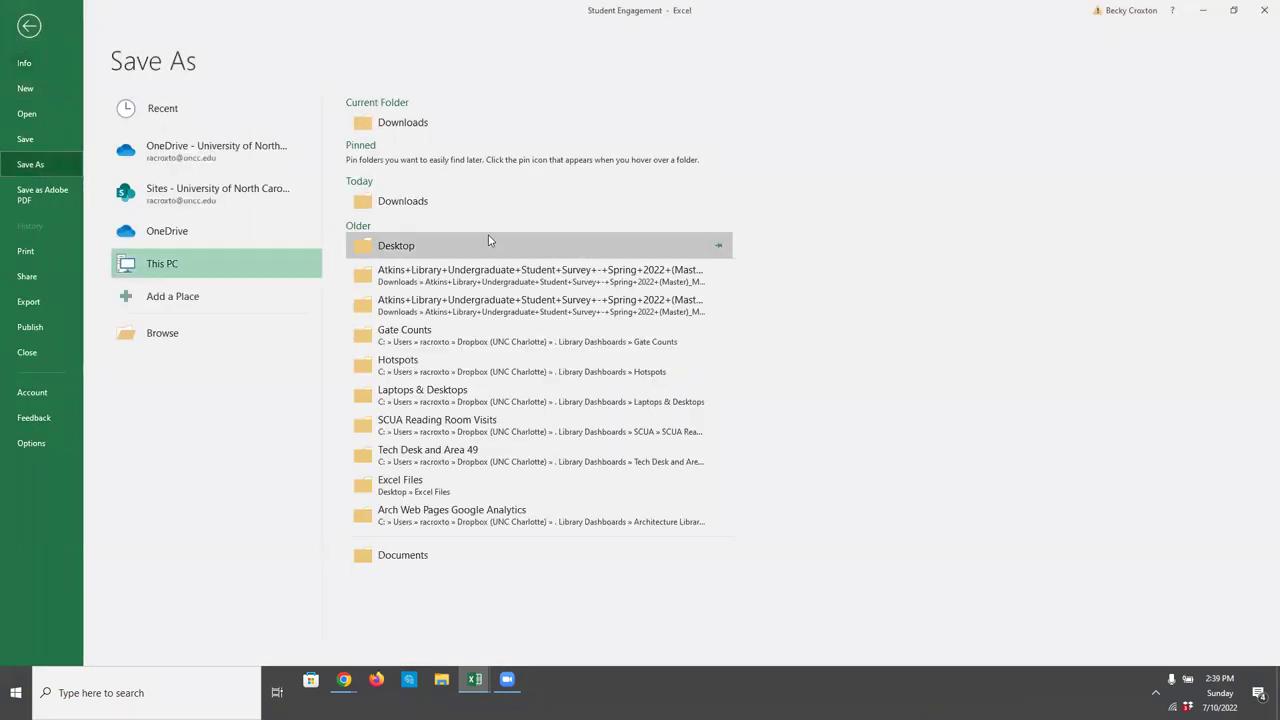
{"action": "left_click", "coordinate": [384, 130]}
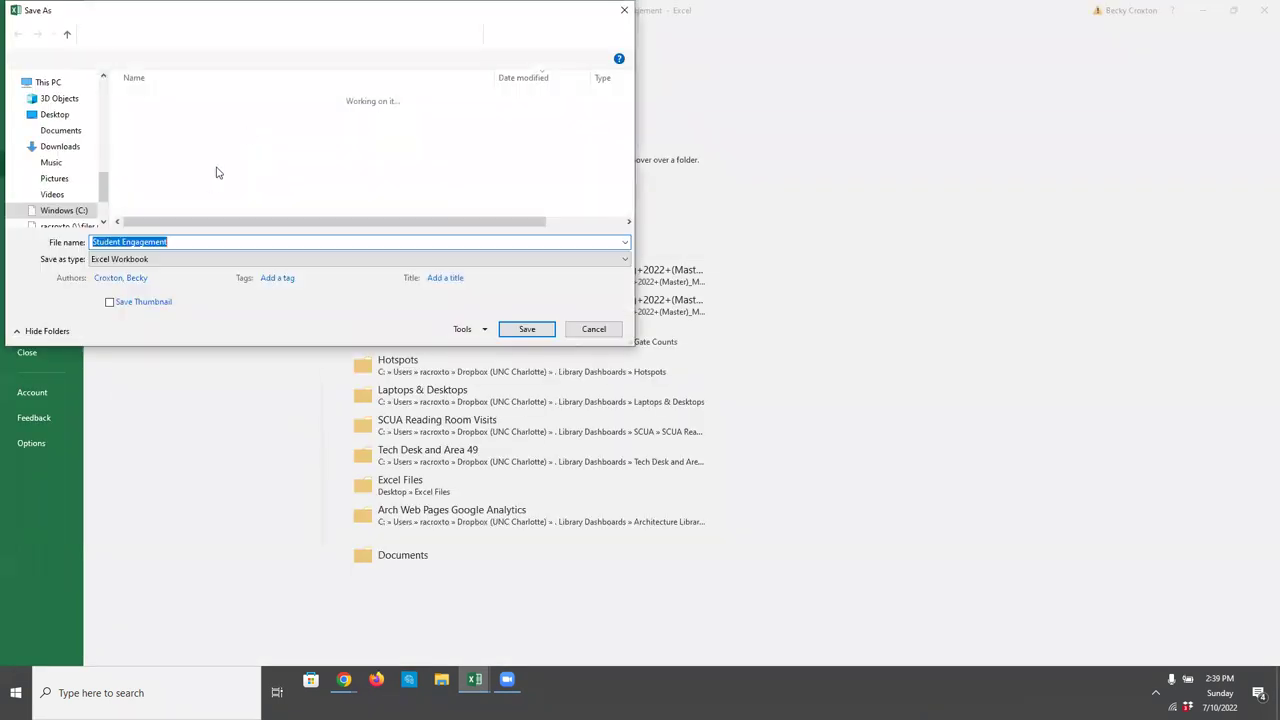
{"action": "type", "text": "Working"}
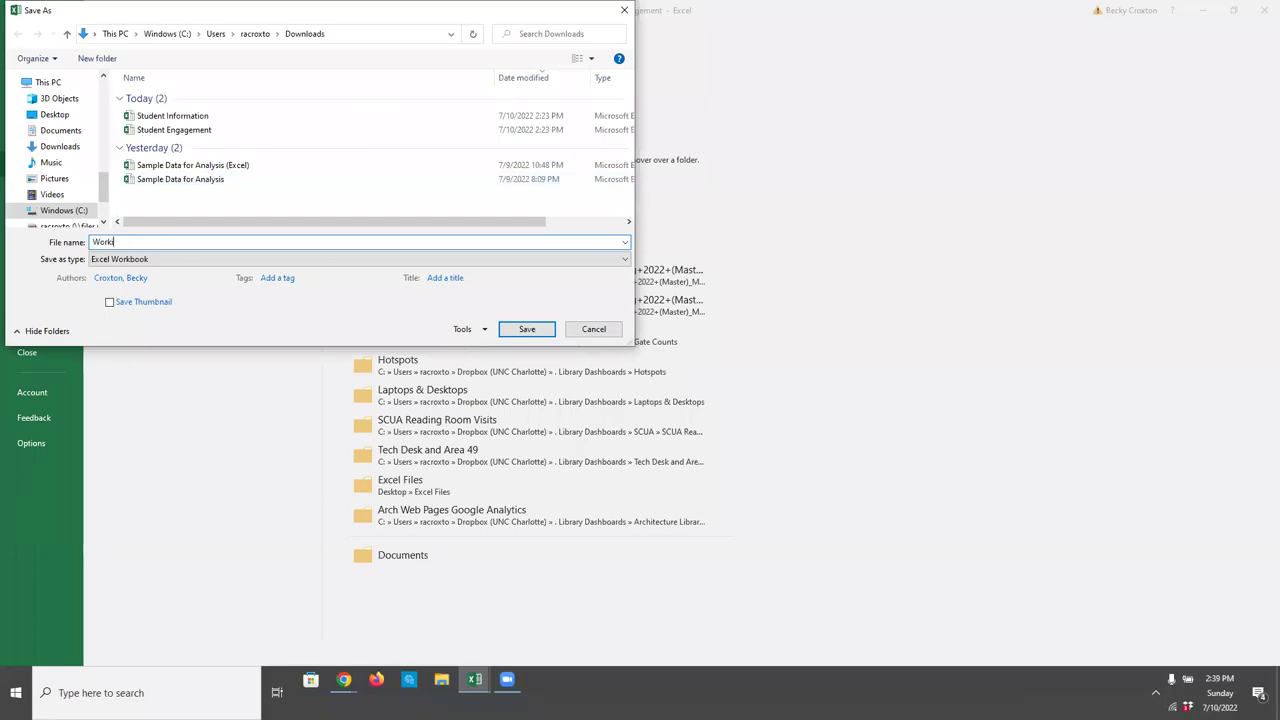
{"action": "left_click", "coordinate": [527, 329]}
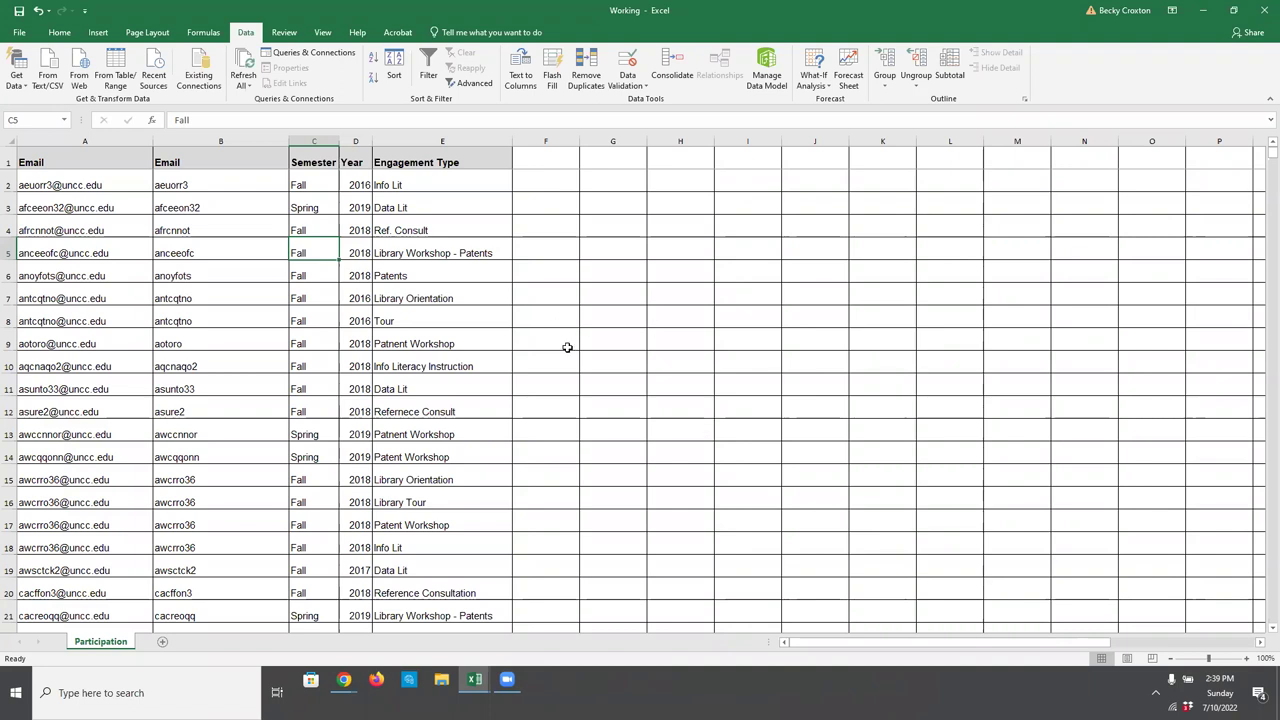
Step: Insert a widened blank column E before Engagement Type and give it the header 'Term'
{"action": "left_click", "coordinate": [391, 139]}
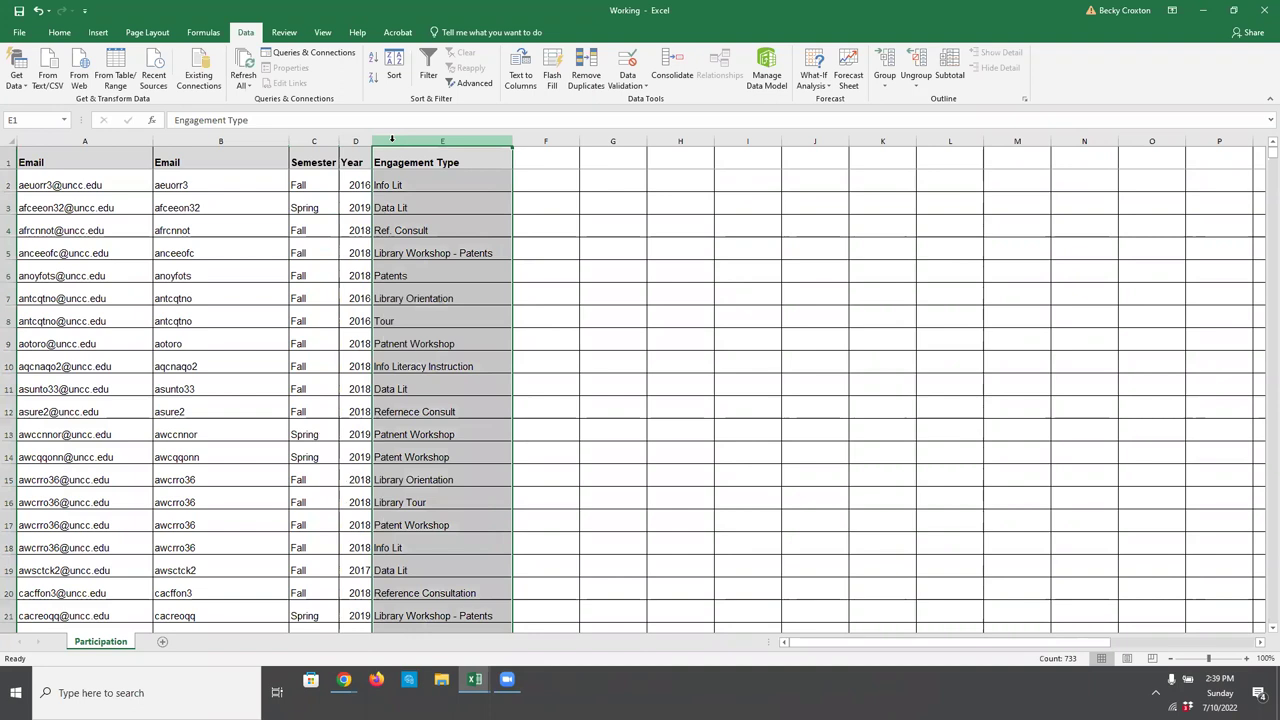
{"action": "right_click", "coordinate": [391, 139]}
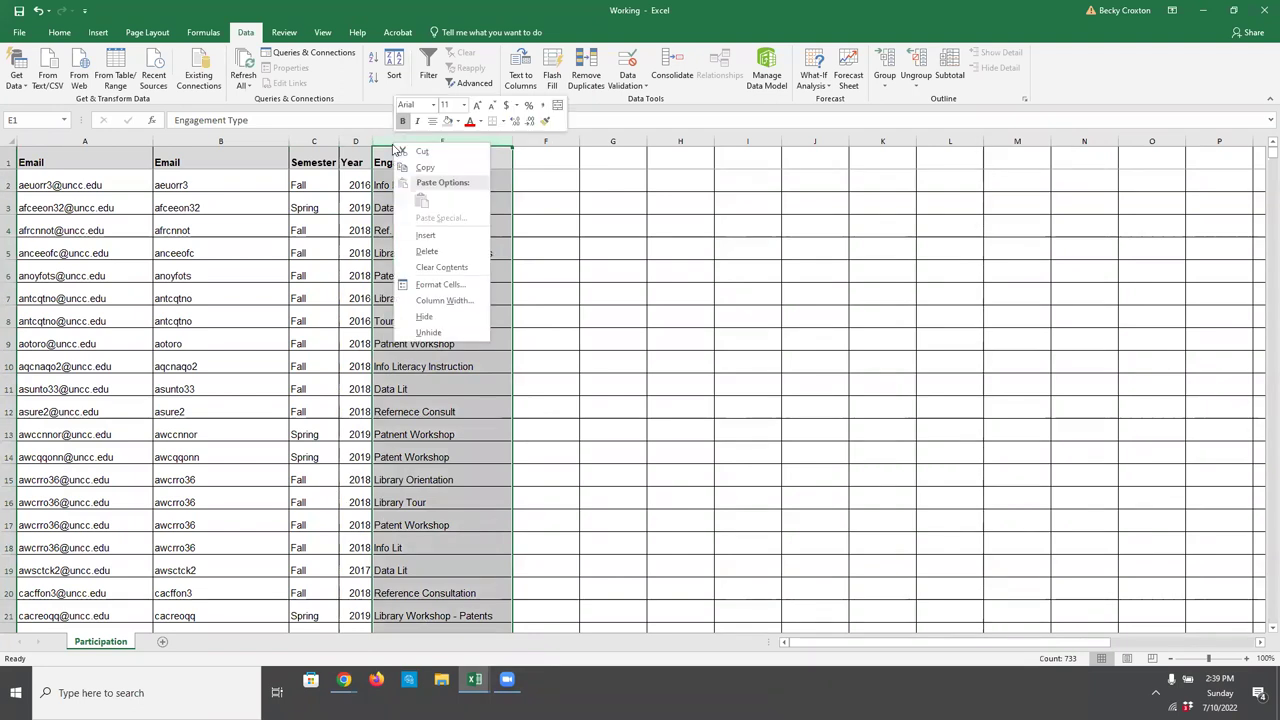
{"action": "left_click", "coordinate": [420, 237]}
{"action": "left_click_drag", "start_coordinate": [404, 148], "coordinate": [507, 148]}
{"action": "left_click", "coordinate": [412, 156]}
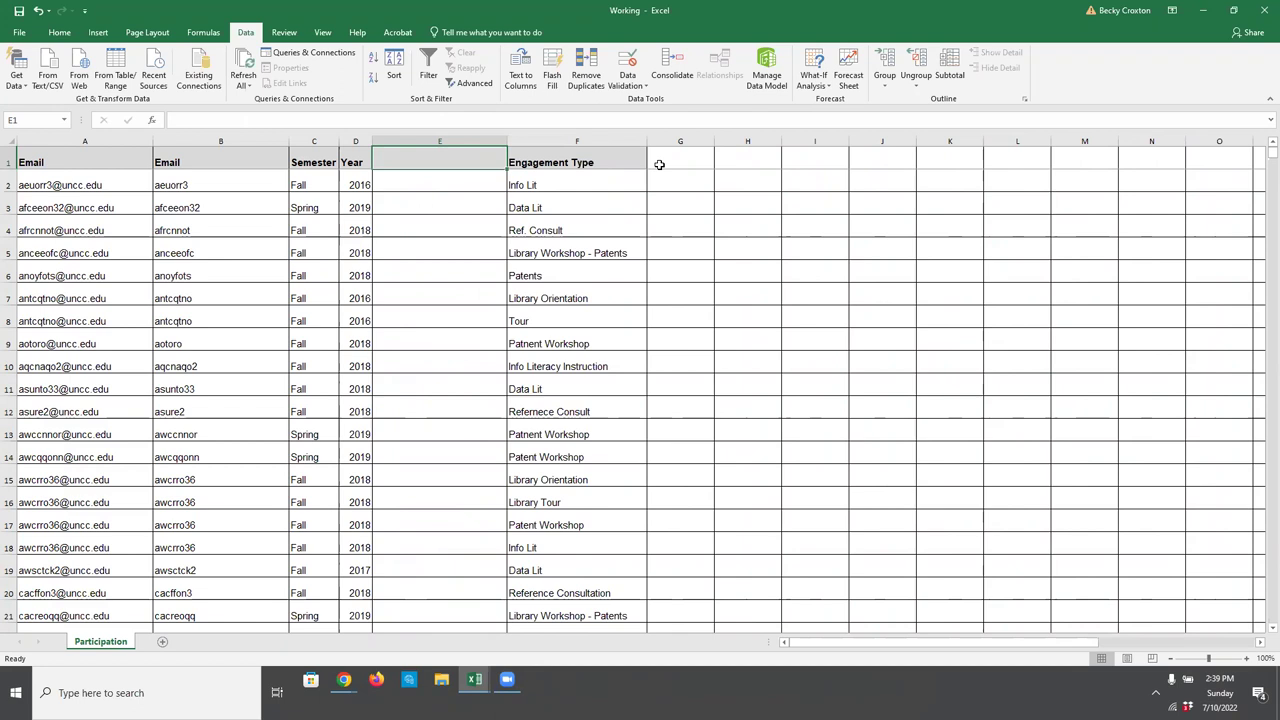
{"action": "left_click", "coordinate": [314, 162]}
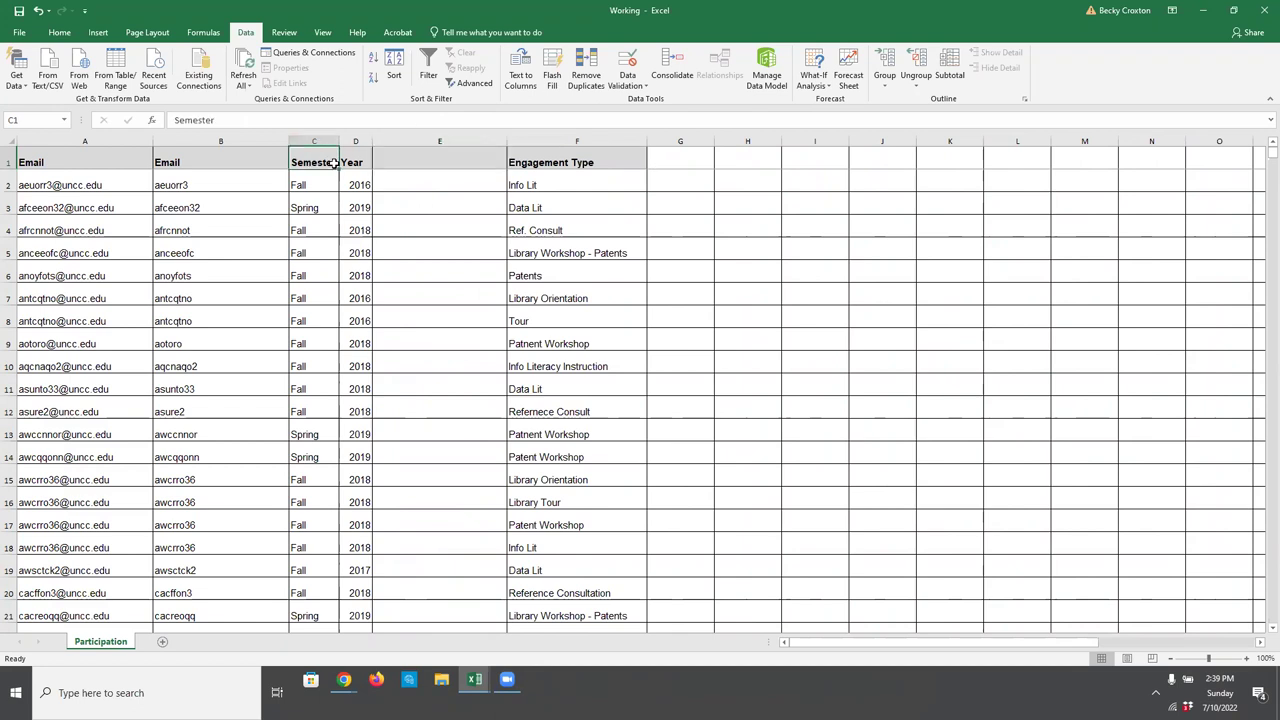
{"action": "left_click", "coordinate": [416, 157]}
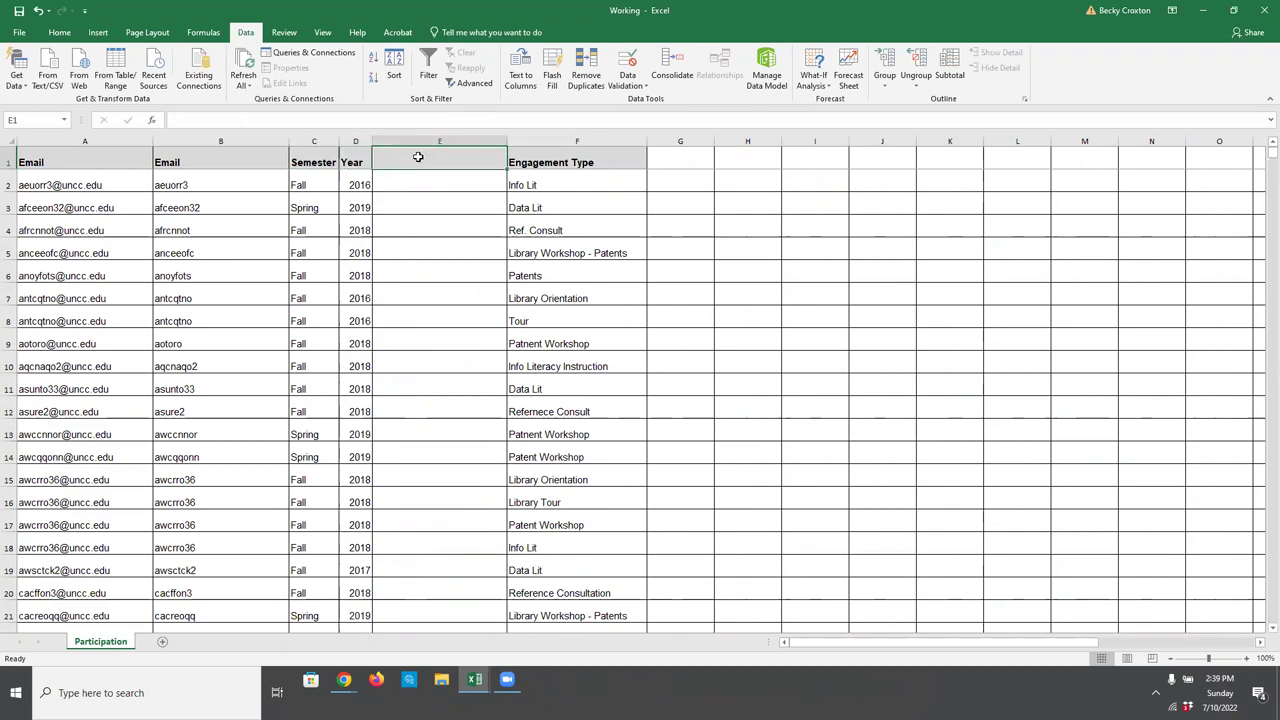
{"action": "type", "text": "Term"}
{"action": "key", "text": "Return"}
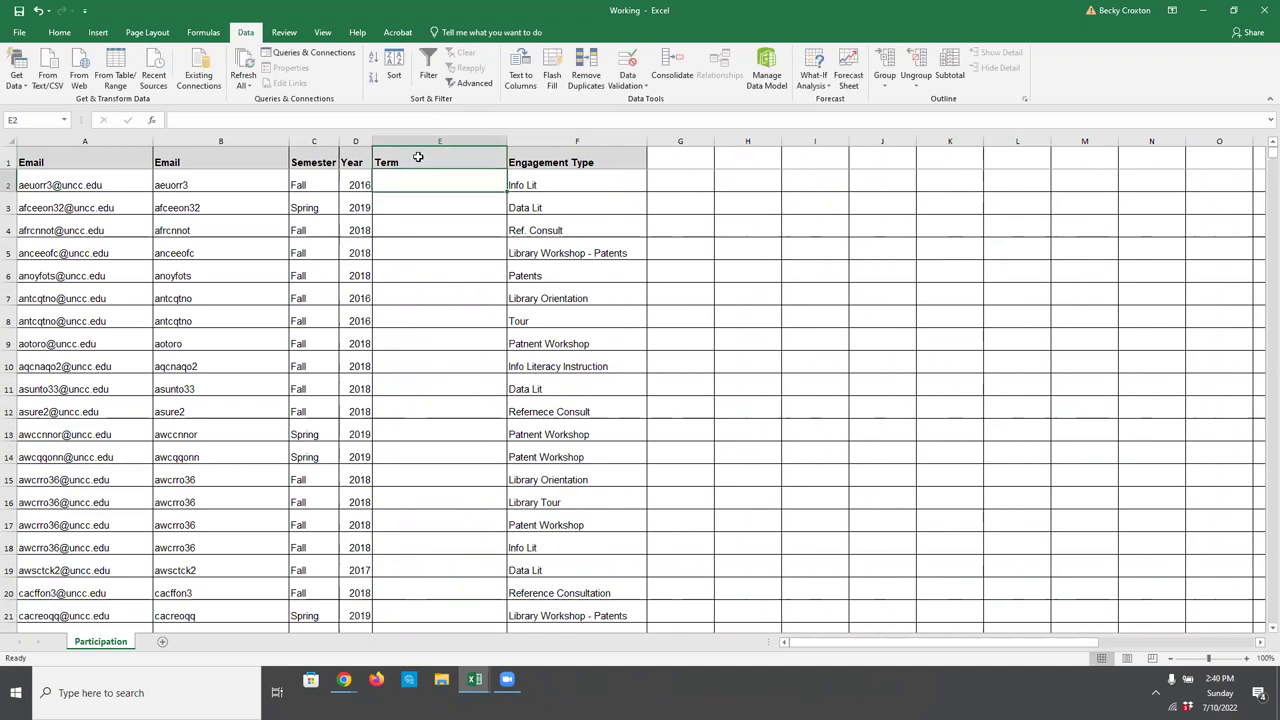
Step: Enter =CONCATENATE(C2," ",D2) in E2 so it shows Fall 2016
{"action": "type", "text": "="}
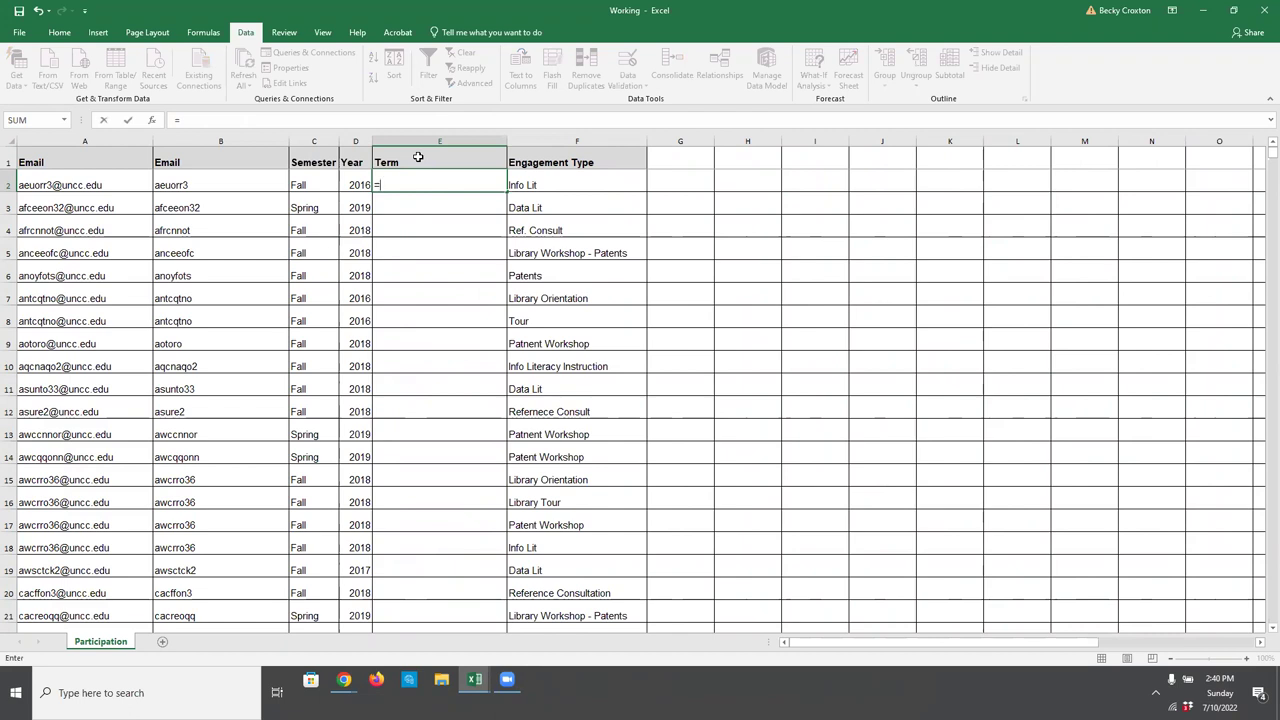
{"action": "type", "text": "concatenate"}
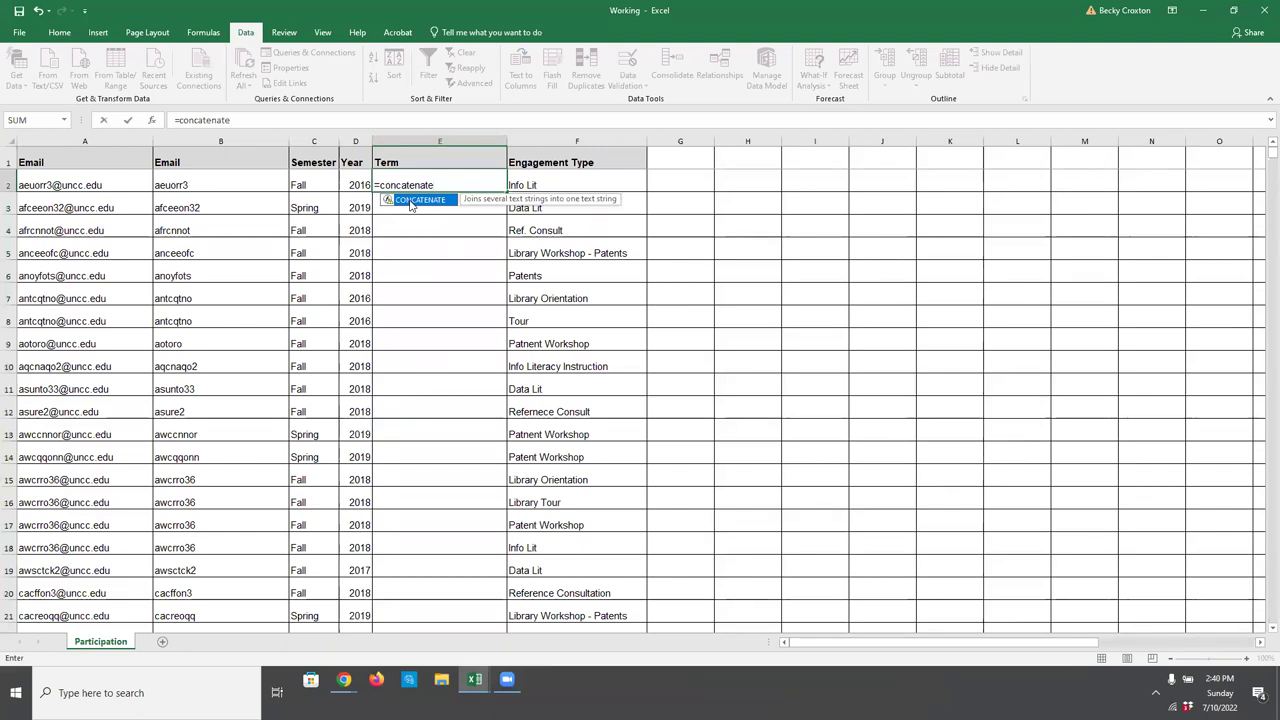
{"action": "double_click", "coordinate": [410, 200]}
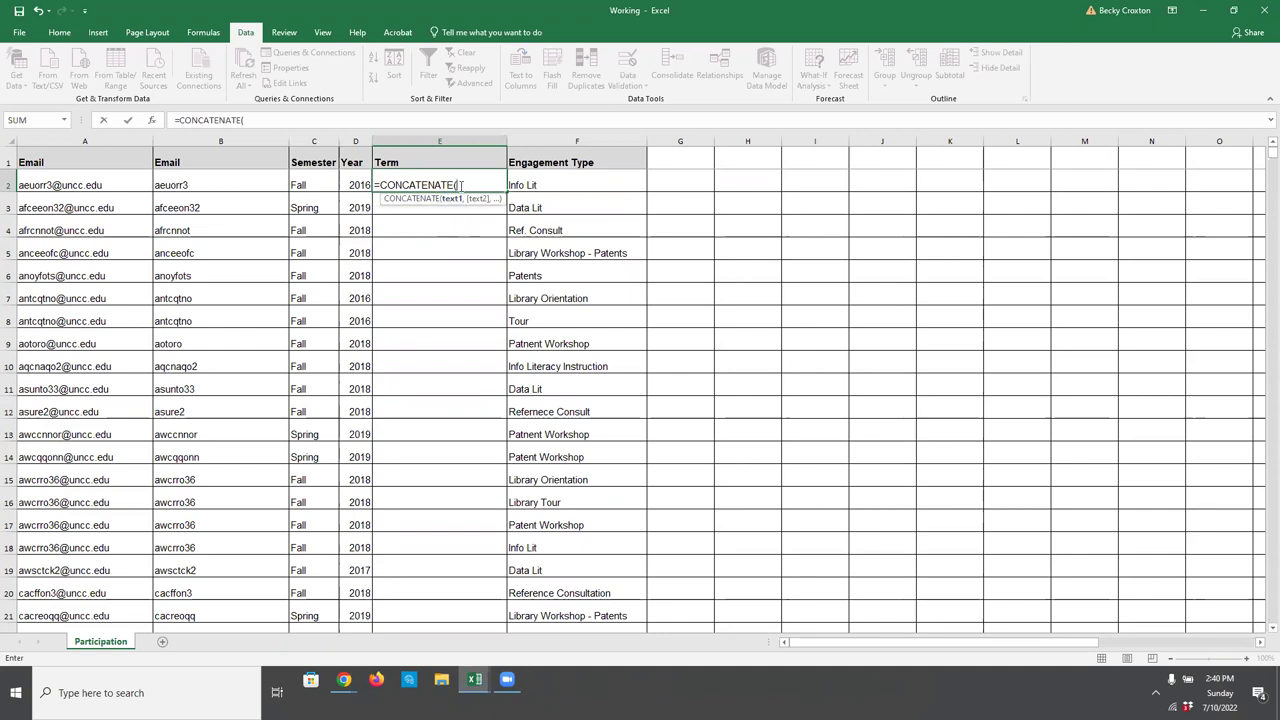
{"action": "left_click", "coordinate": [312, 184]}
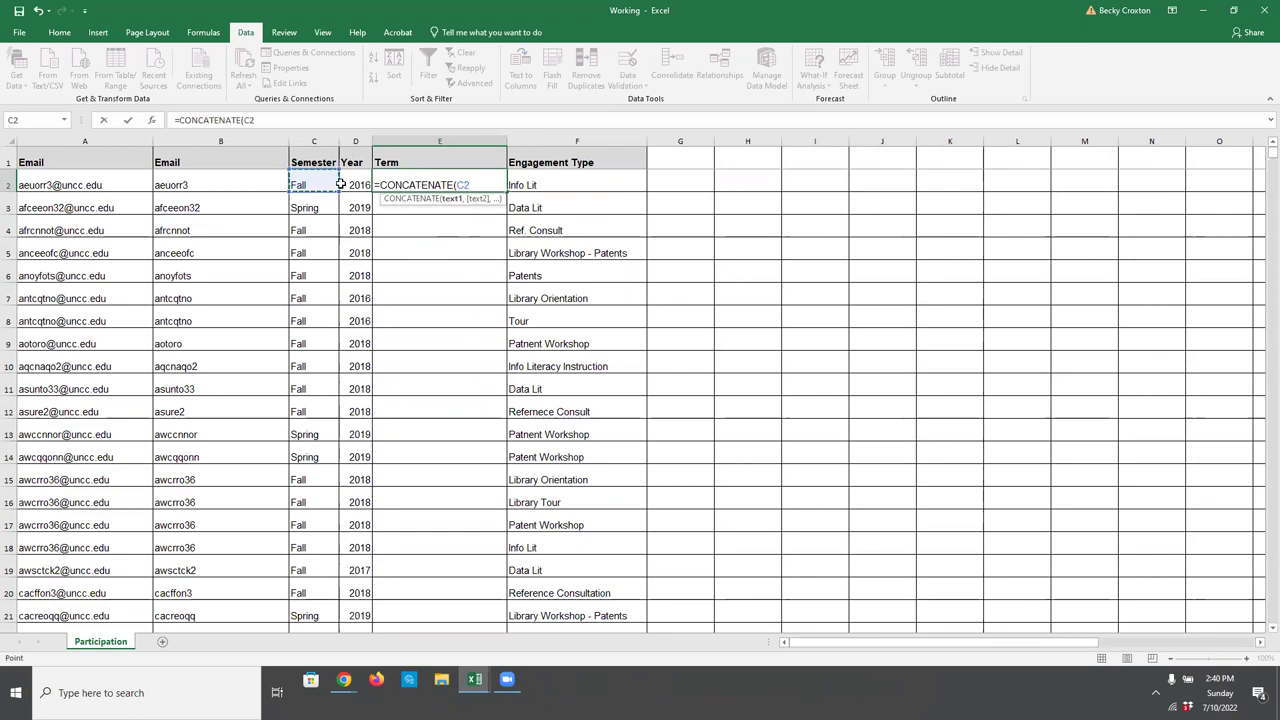
{"action": "type", "text": ","}
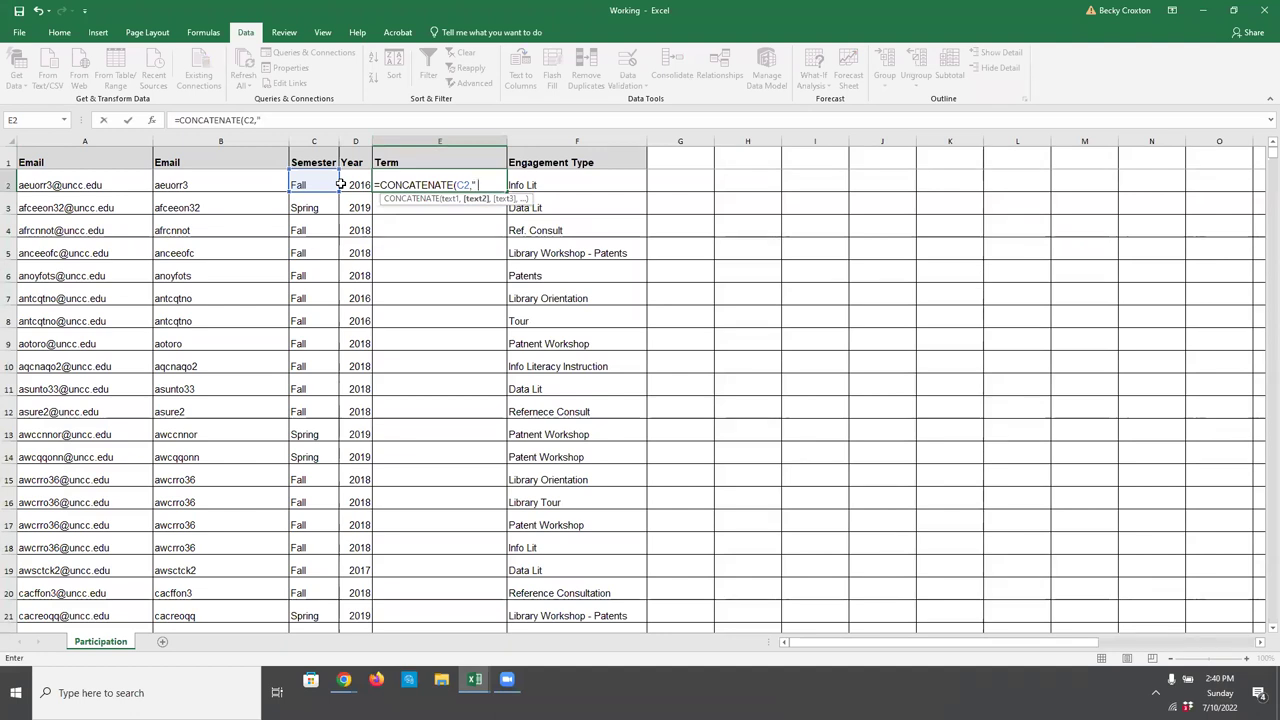
{"action": "type", "text": "\""}
{"action": "type", "text": ","}
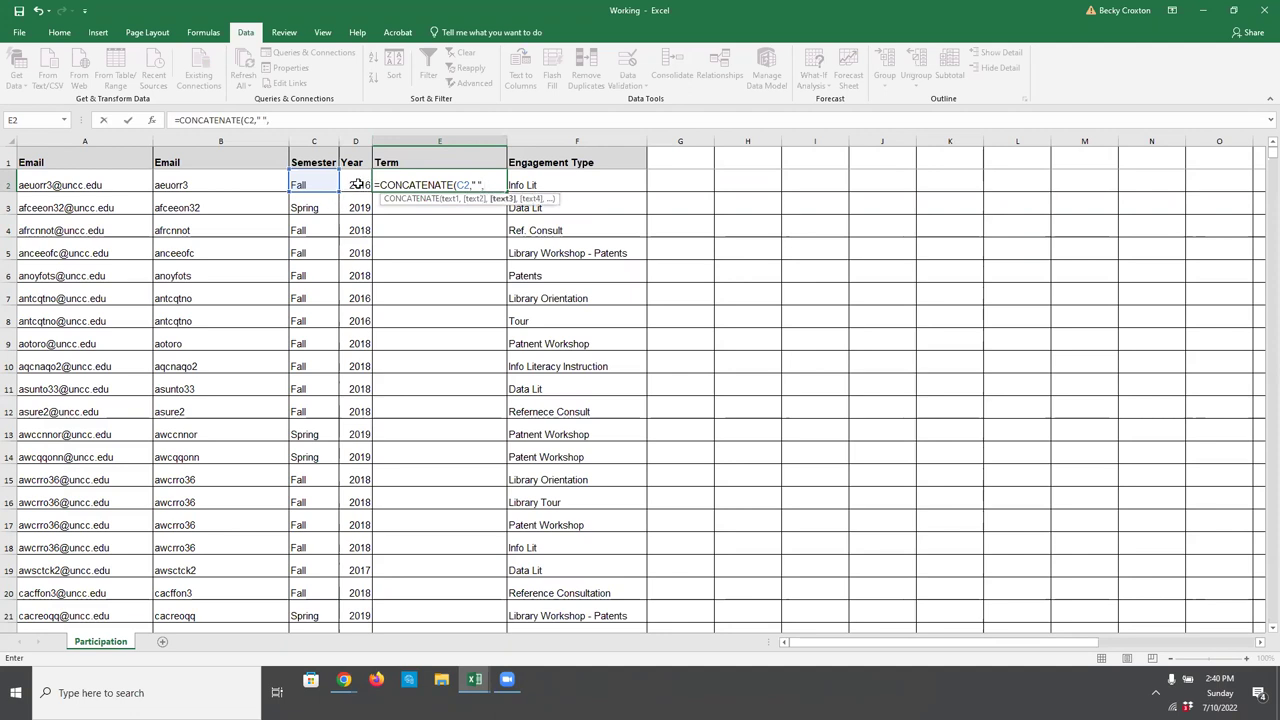
{"action": "left_click", "coordinate": [352, 184]}
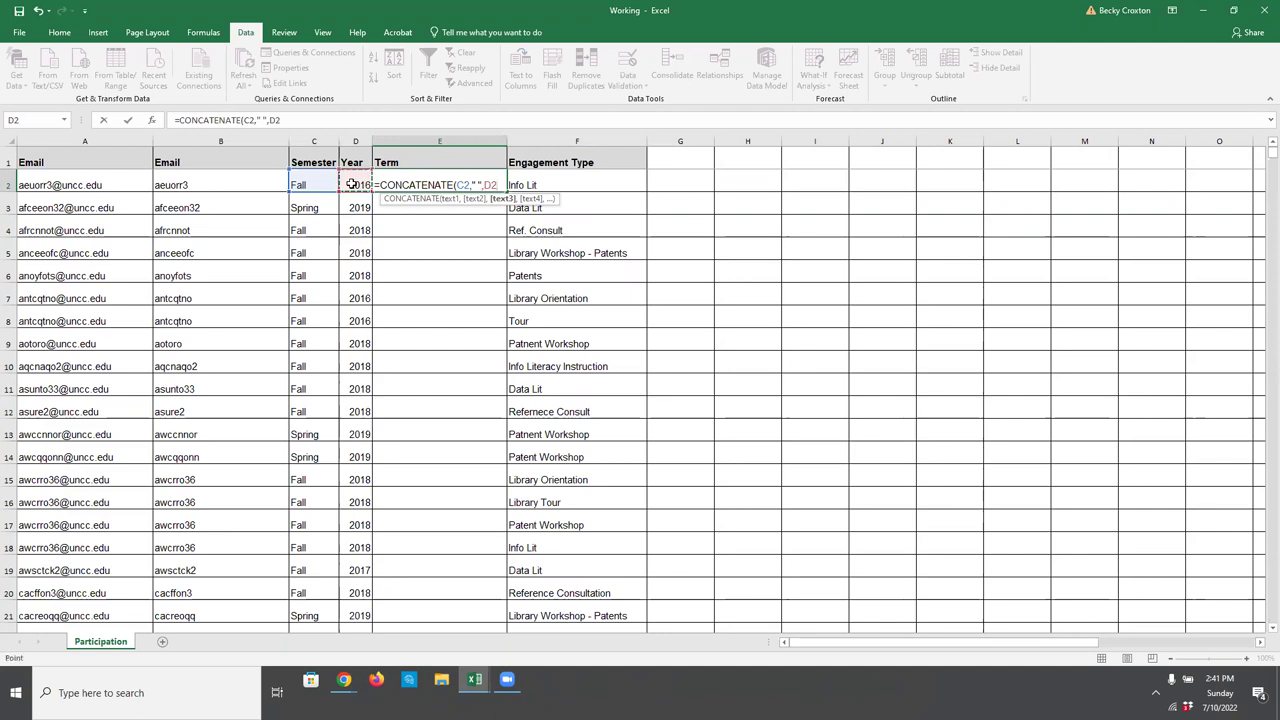
{"action": "type", "text": ")"}
{"action": "key", "text": "Return"}
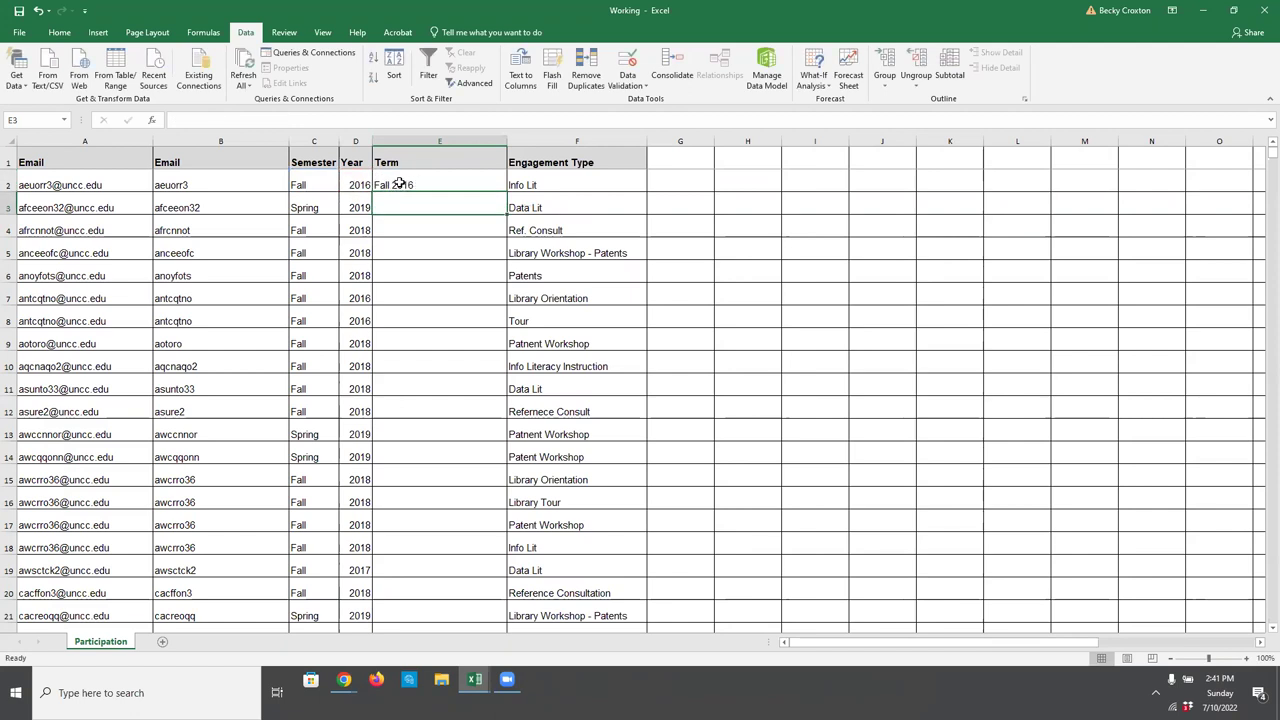
Step: Fill the Term formula from E2 down to row 4, then down the entire column
{"action": "left_click", "coordinate": [440, 181]}
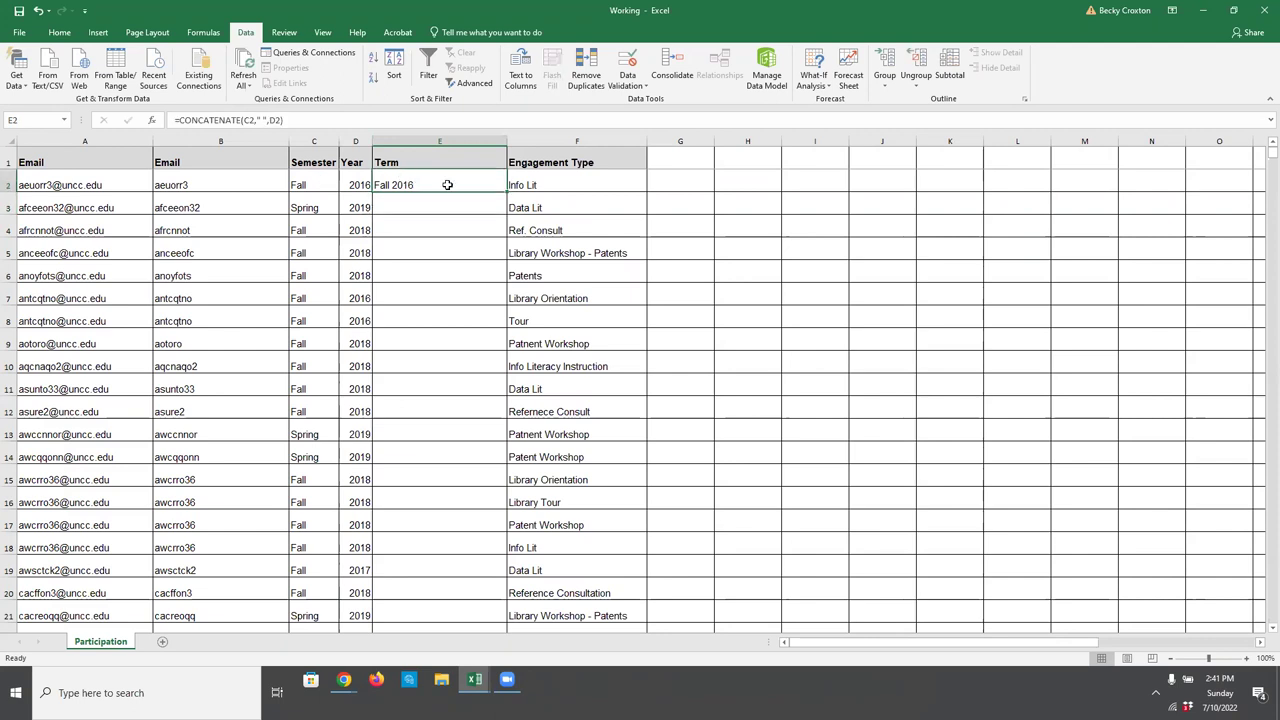
{"action": "left_click_drag", "start_coordinate": [507, 193], "coordinate": [443, 189]}
{"action": "left_click_drag", "start_coordinate": [507, 191], "coordinate": [497, 245]}
{"action": "left_click", "coordinate": [483, 229]}
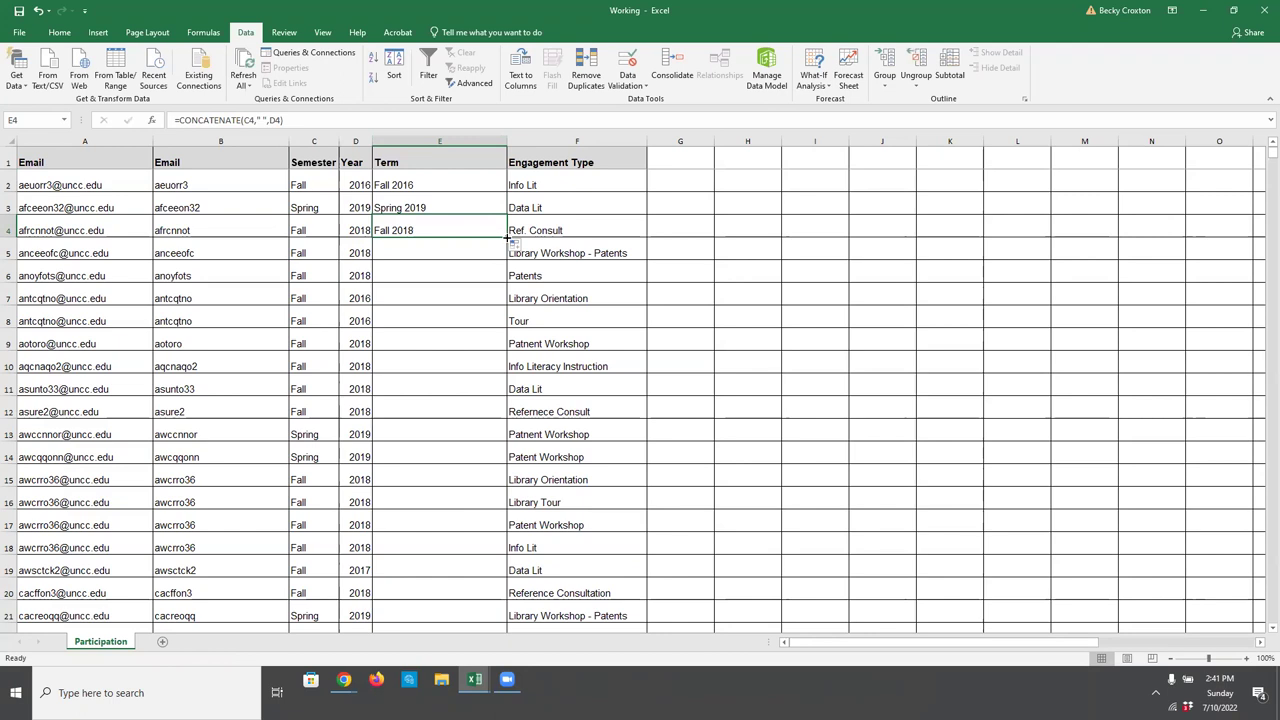
{"action": "double_click", "coordinate": [507, 239]}
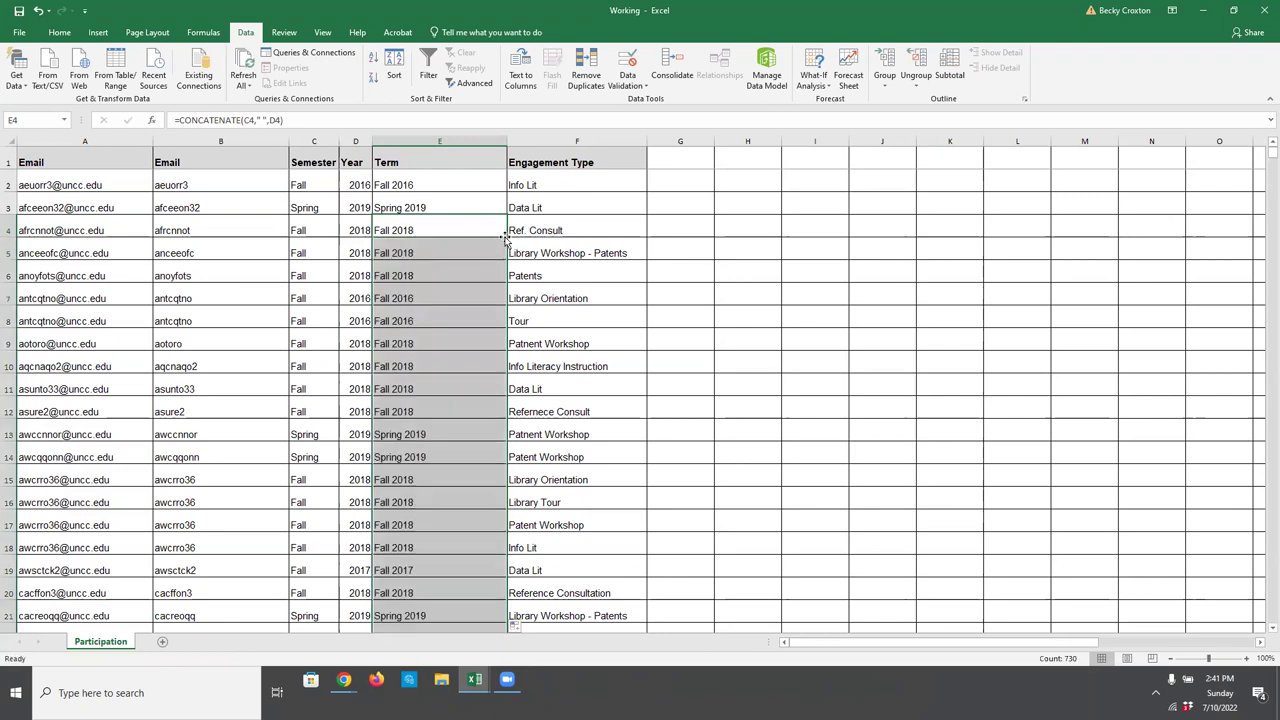
{"action": "left_click", "coordinate": [484, 267]}
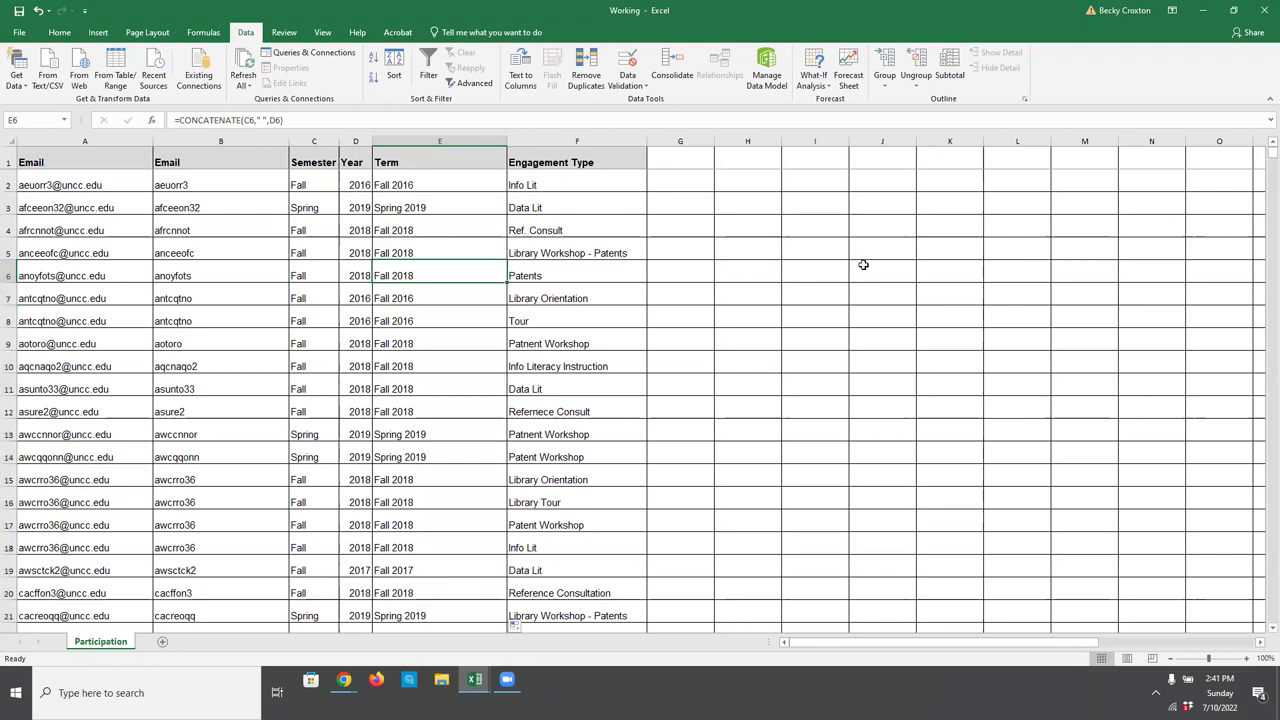
{"action": "mouse_move", "coordinate": [1261, 158]}
{"action": "left_mouse_down"}
{"action": "mouse_move", "coordinate": [1272, 530]}
{"action": "mouse_move", "coordinate": [1272, 150]}
{"action": "left_mouse_up"}
Step: Review the Term formulas in E2 and E4, then select column E
{"action": "left_click", "coordinate": [558, 229]}
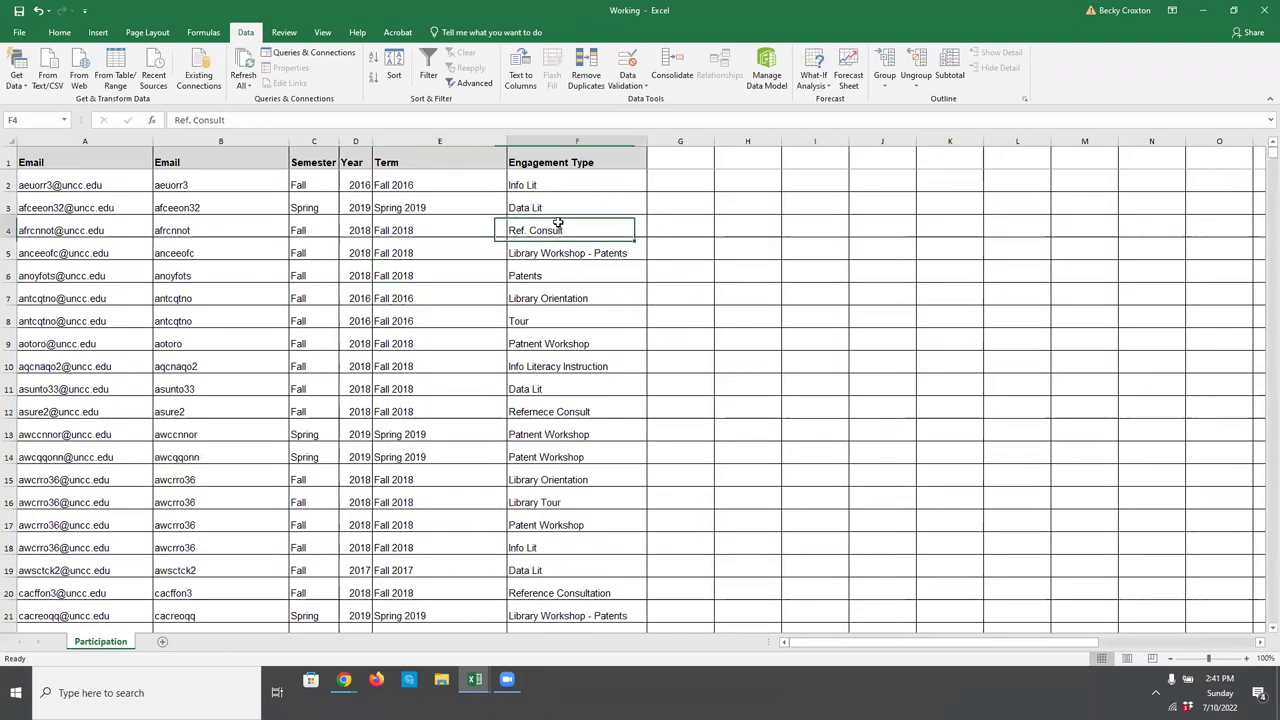
{"action": "left_click", "coordinate": [460, 186]}
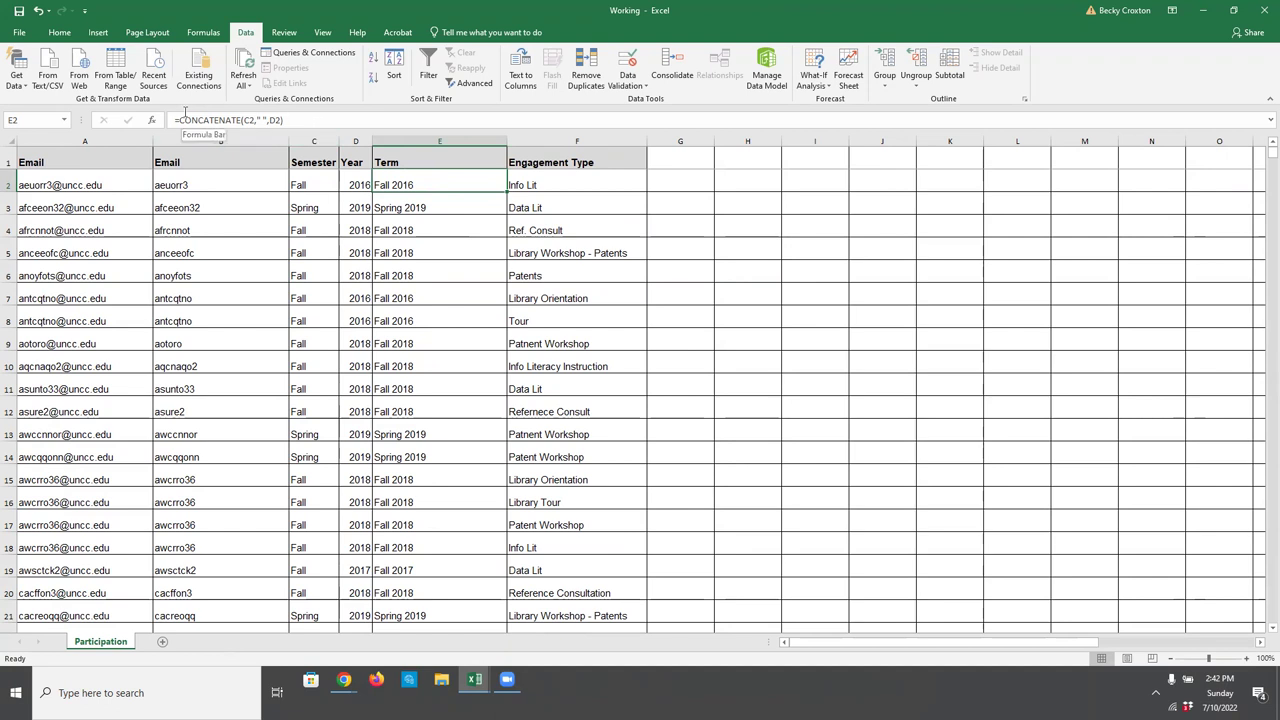
{"action": "left_click", "coordinate": [415, 229]}
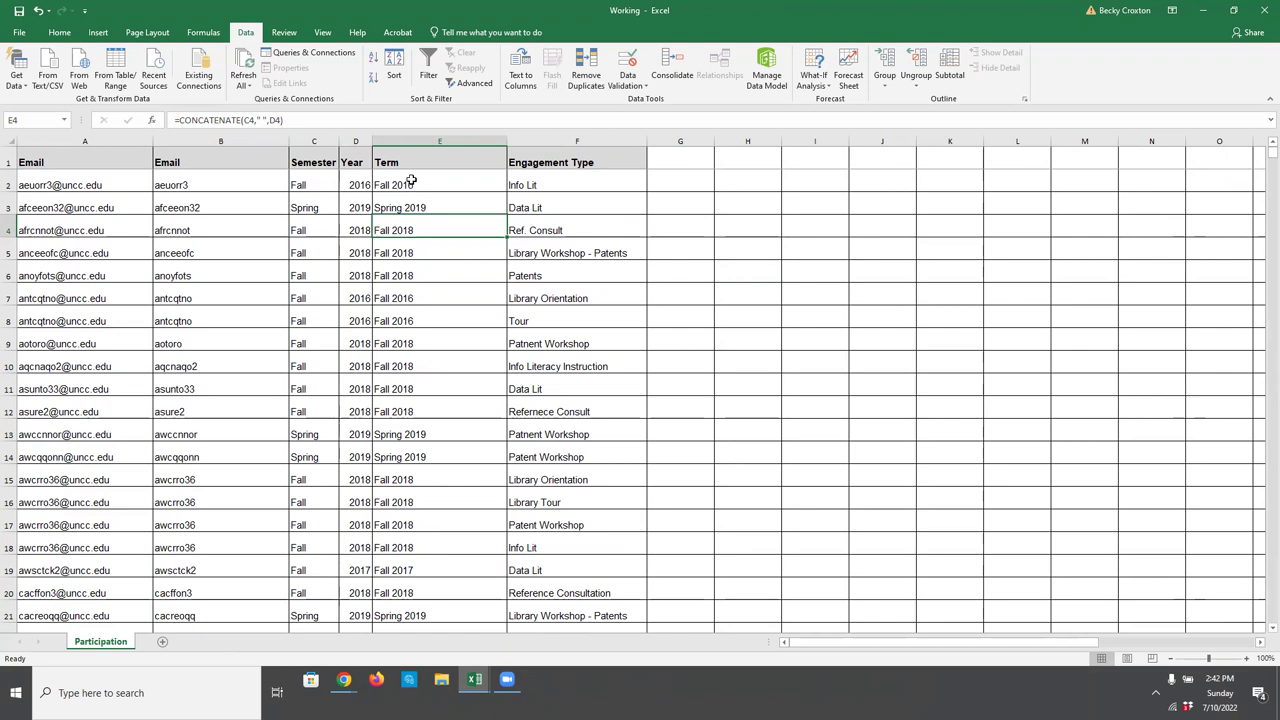
{"action": "left_click", "coordinate": [413, 185]}
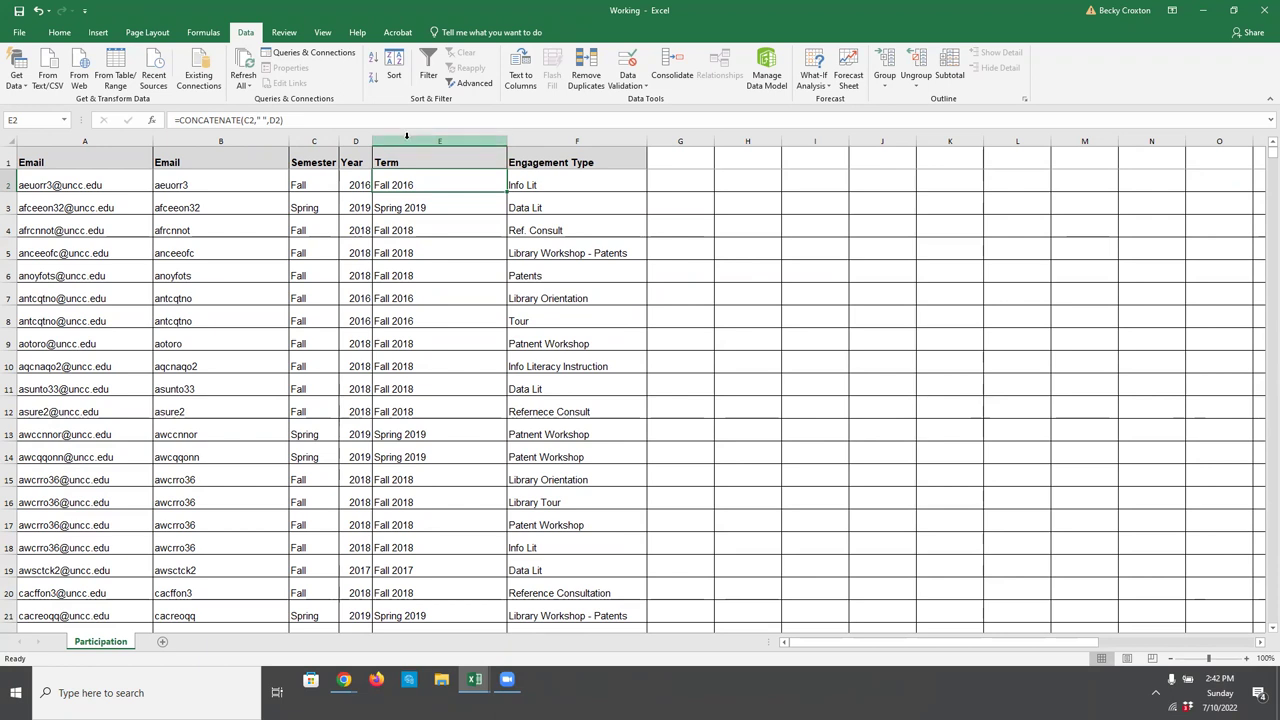
{"action": "left_click", "coordinate": [408, 137]}
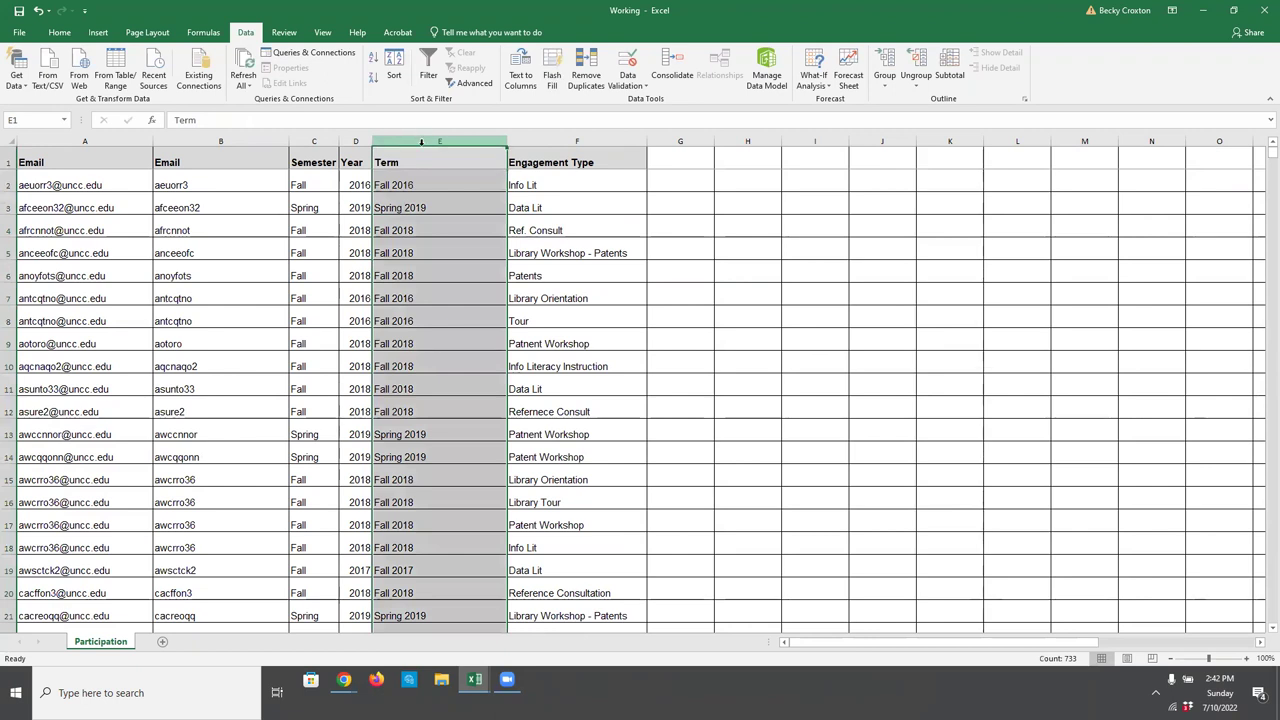
{"action": "right_click", "coordinate": [421, 139]}
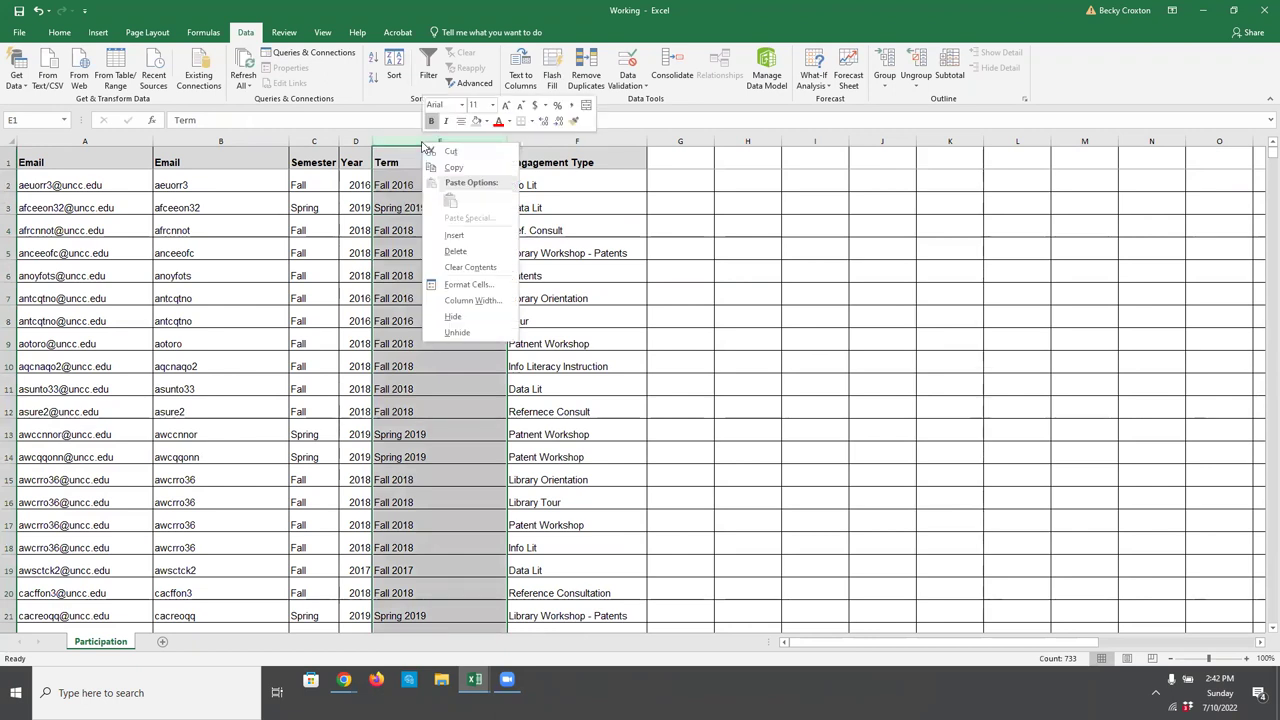
Step: Copy column E and paste it back onto itself as plain values
{"action": "left_click", "coordinate": [450, 167]}
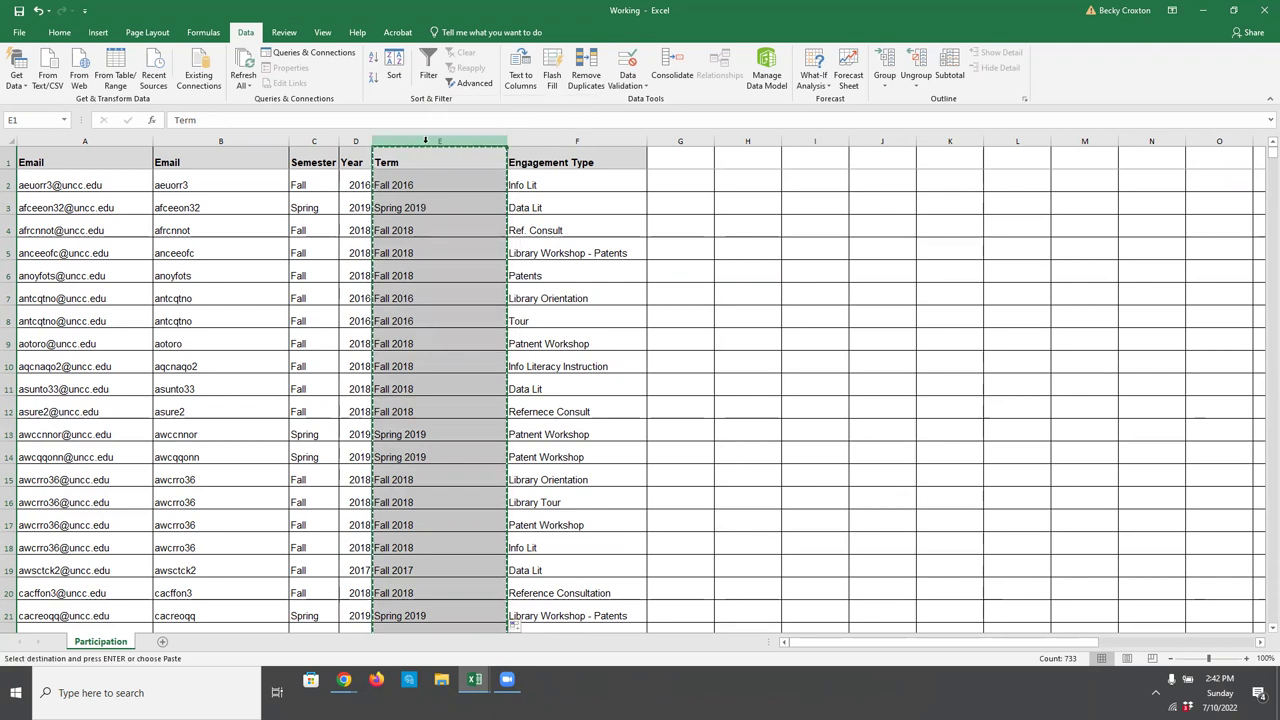
{"action": "right_click", "coordinate": [424, 141]}
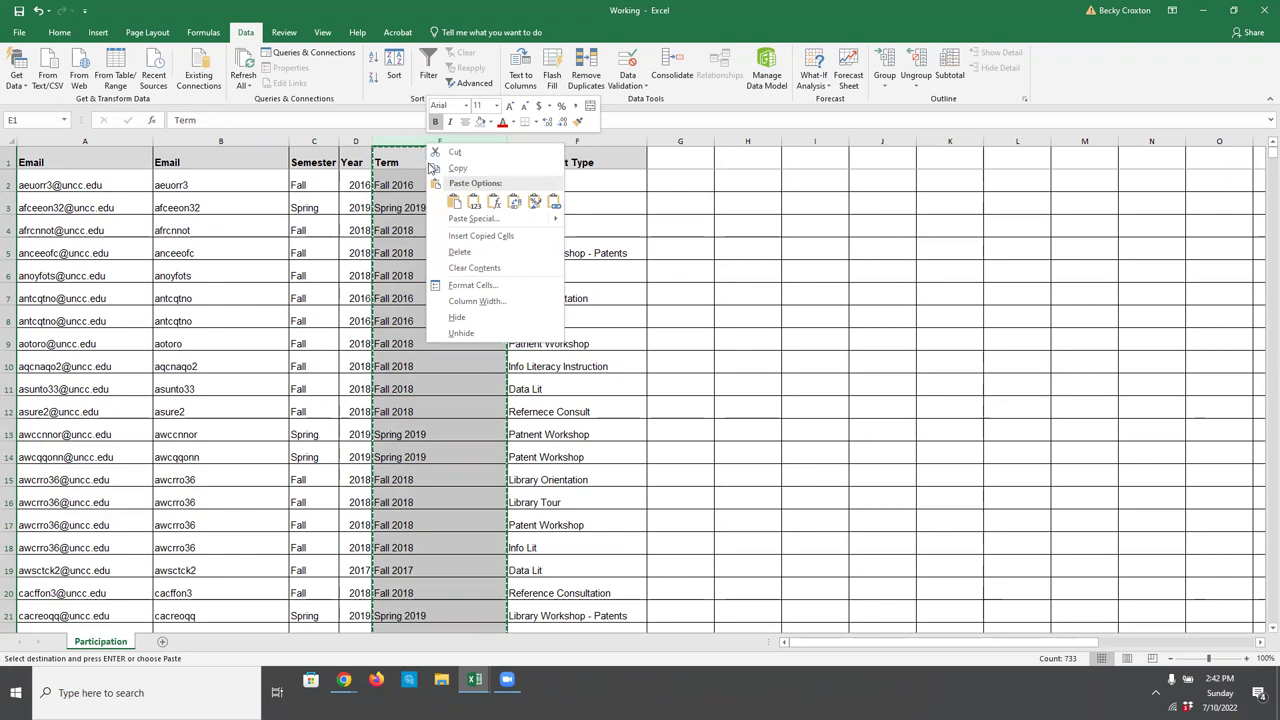
{"action": "left_click", "coordinate": [453, 203]}
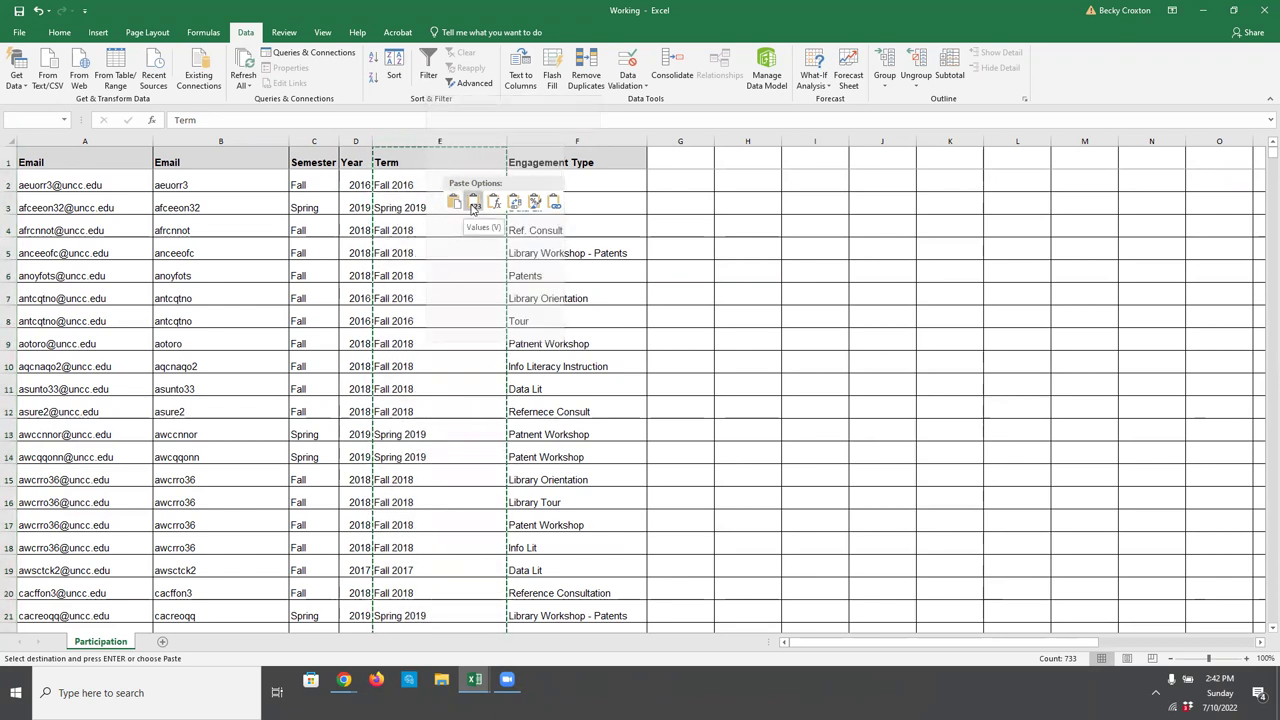
{"action": "left_click", "coordinate": [473, 203]}
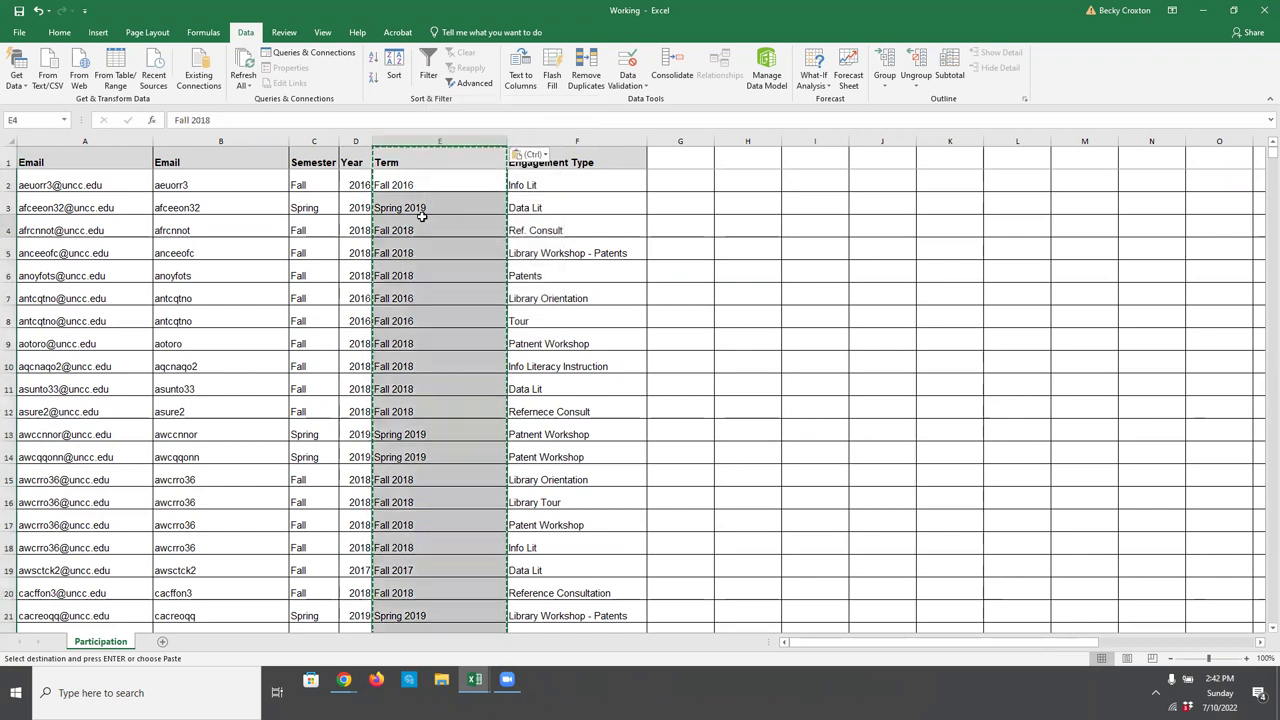
{"action": "key", "text": "Escape"}
Step: Verify E2 now holds the text Fall 2016, then save the Working workbook
{"action": "left_click", "coordinate": [410, 183]}
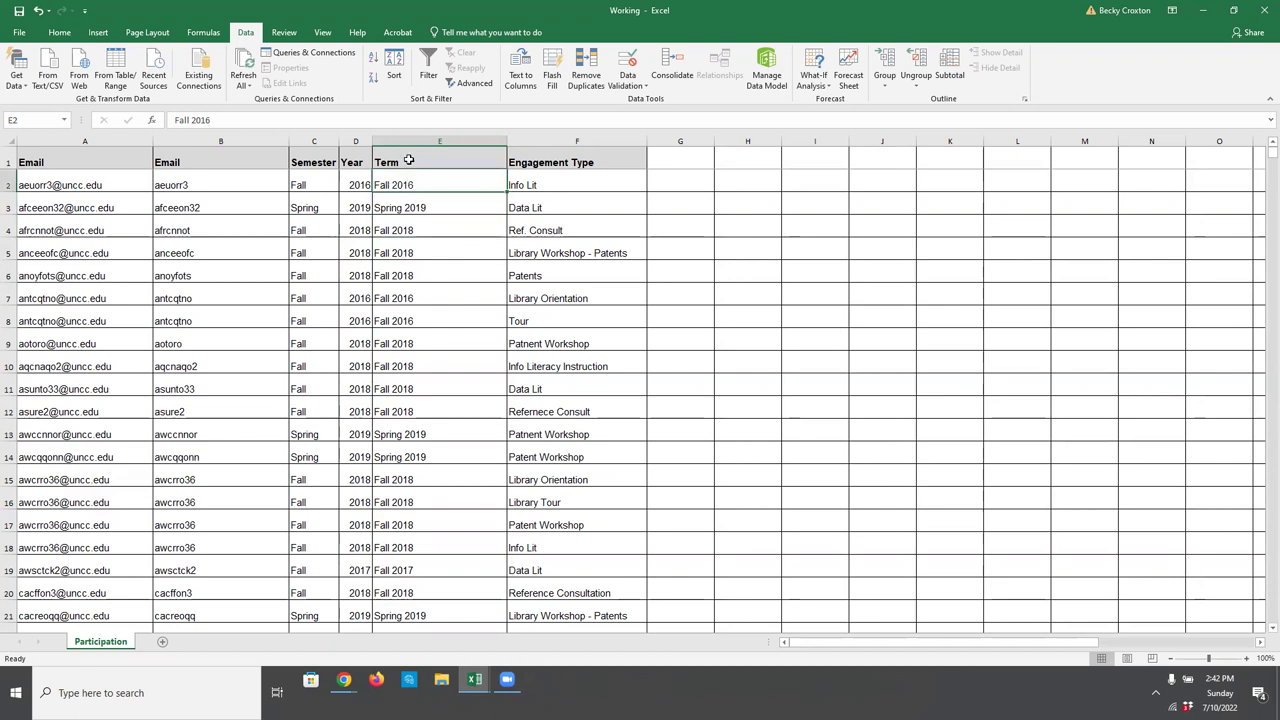
{"action": "left_click", "coordinate": [418, 210]}
{"action": "left_click", "coordinate": [416, 185]}
{"action": "triple_click", "coordinate": [228, 119]}
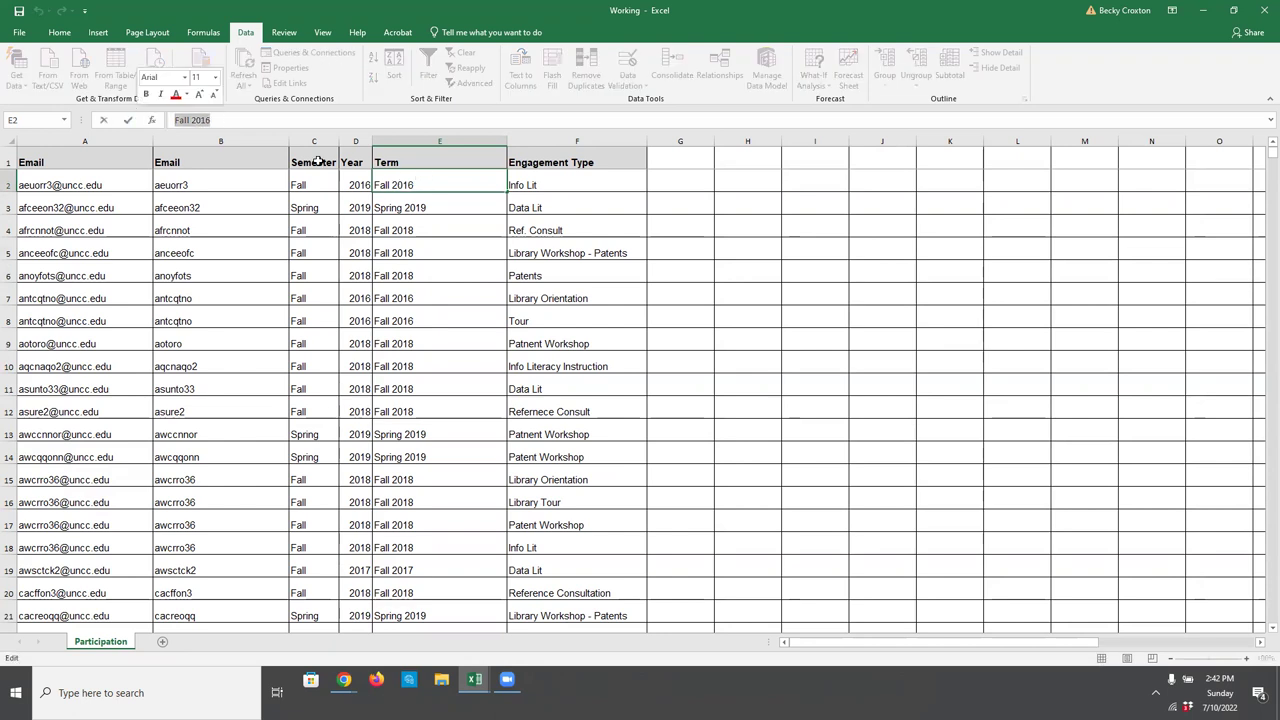
{"action": "left_click", "coordinate": [400, 199]}
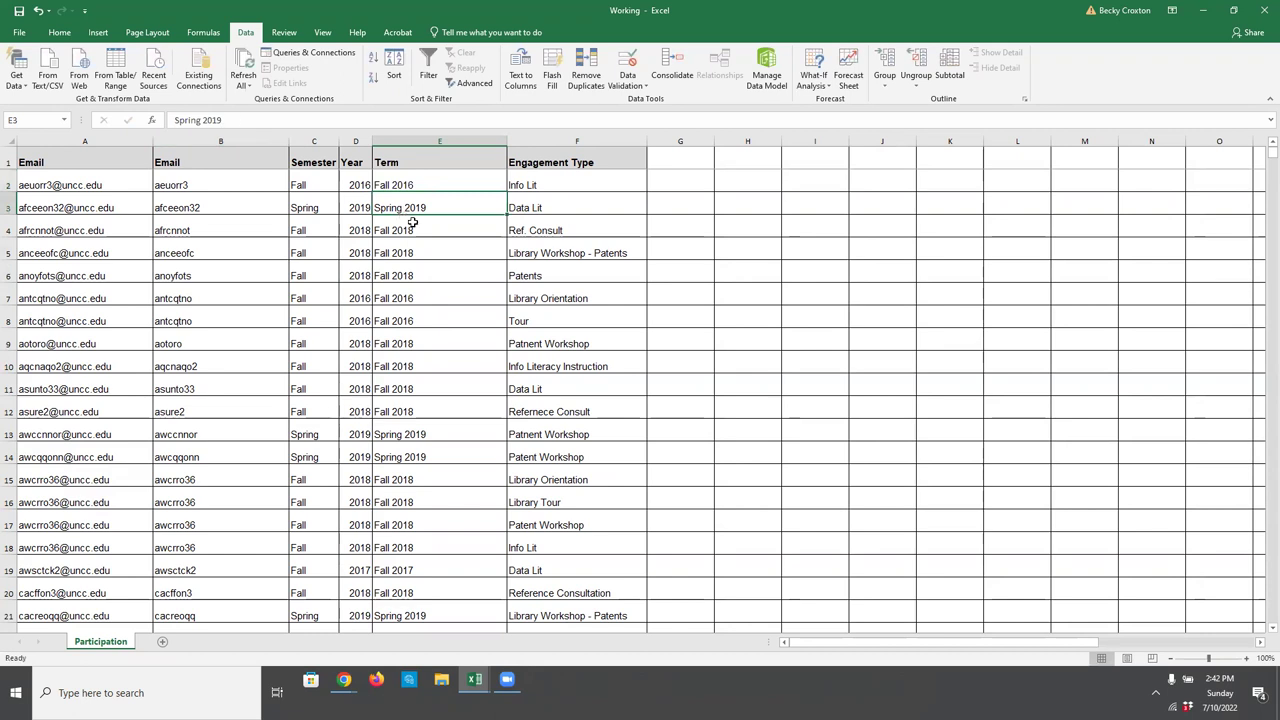
{"action": "left_click", "coordinate": [17, 14]}
{"action": "mouse_move", "coordinate": [474, 686]}
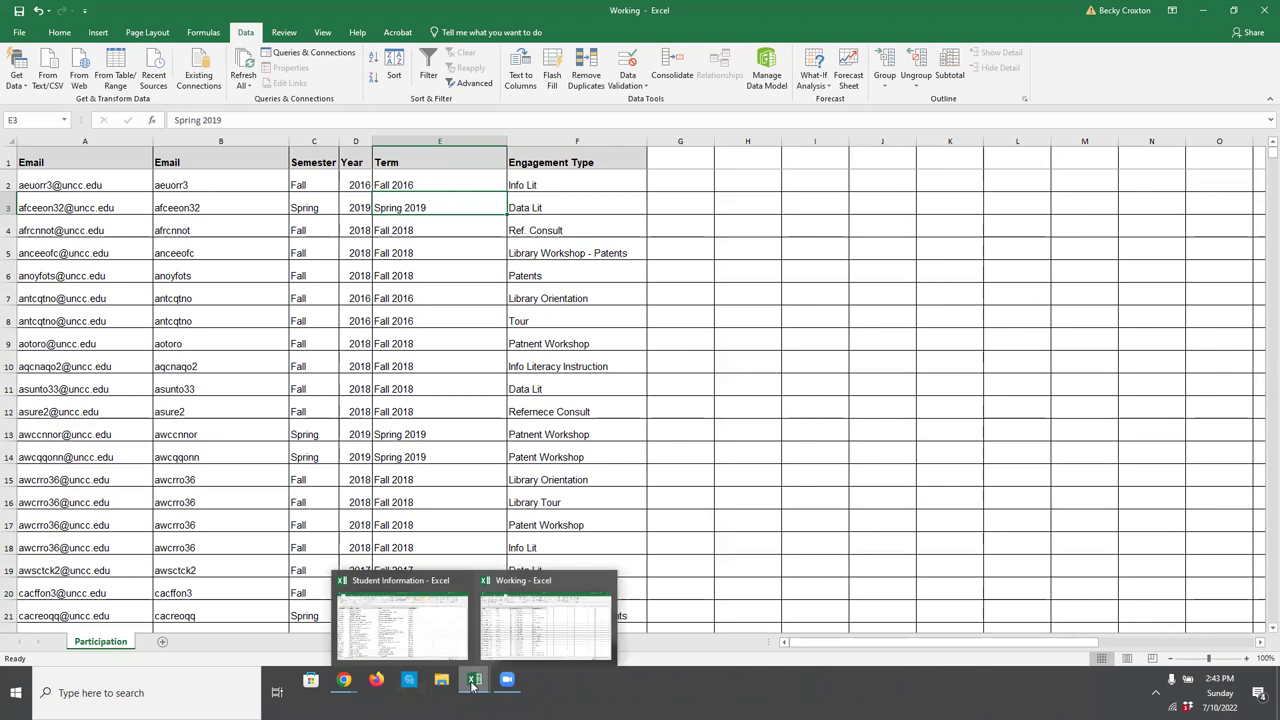
Step: Copy the student table A1:E640 from Student Information, then return to the Working workbook
{"action": "left_click", "coordinate": [401, 622]}
{"action": "left_click", "coordinate": [382, 508]}
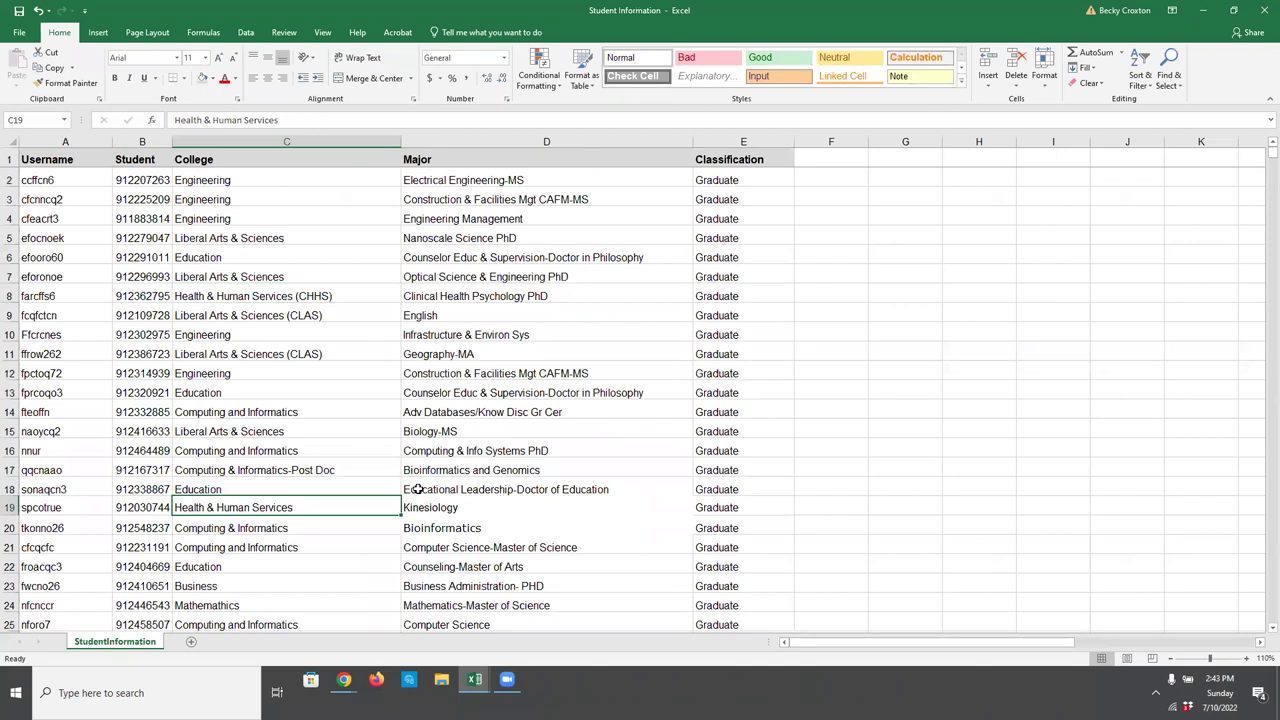
{"action": "left_click", "coordinate": [10, 142]}
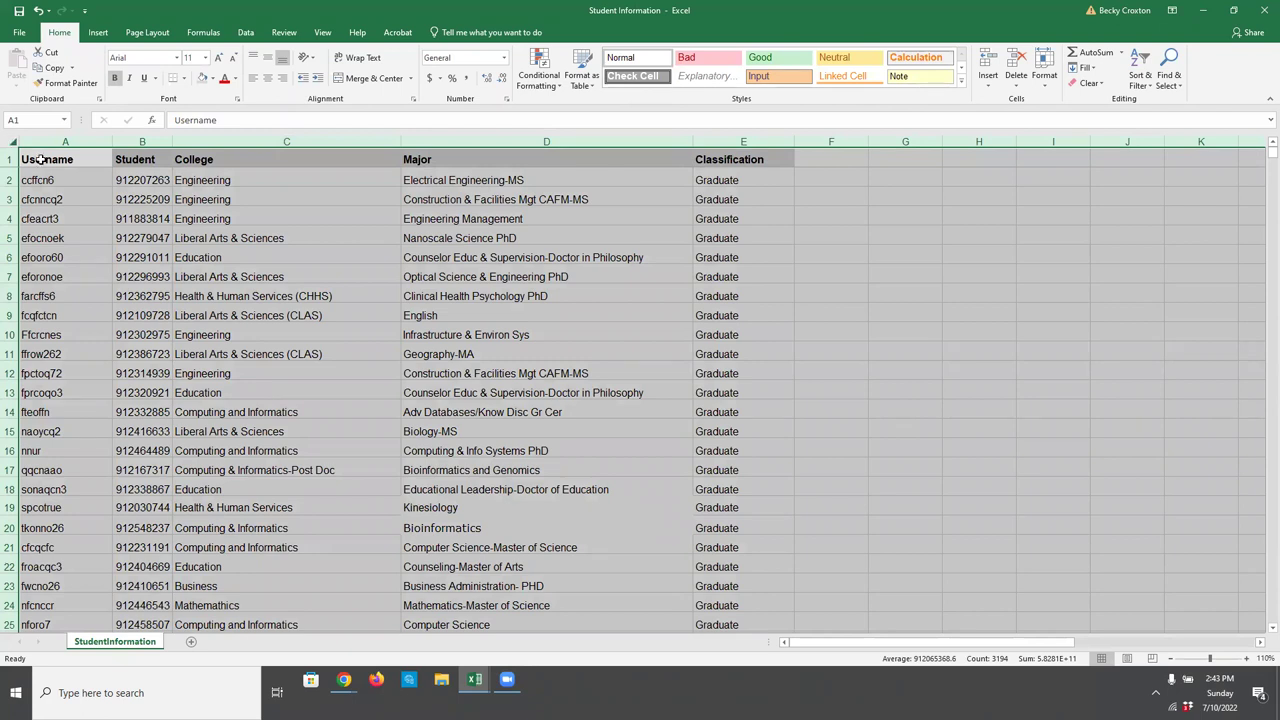
{"action": "left_click", "coordinate": [40, 160]}
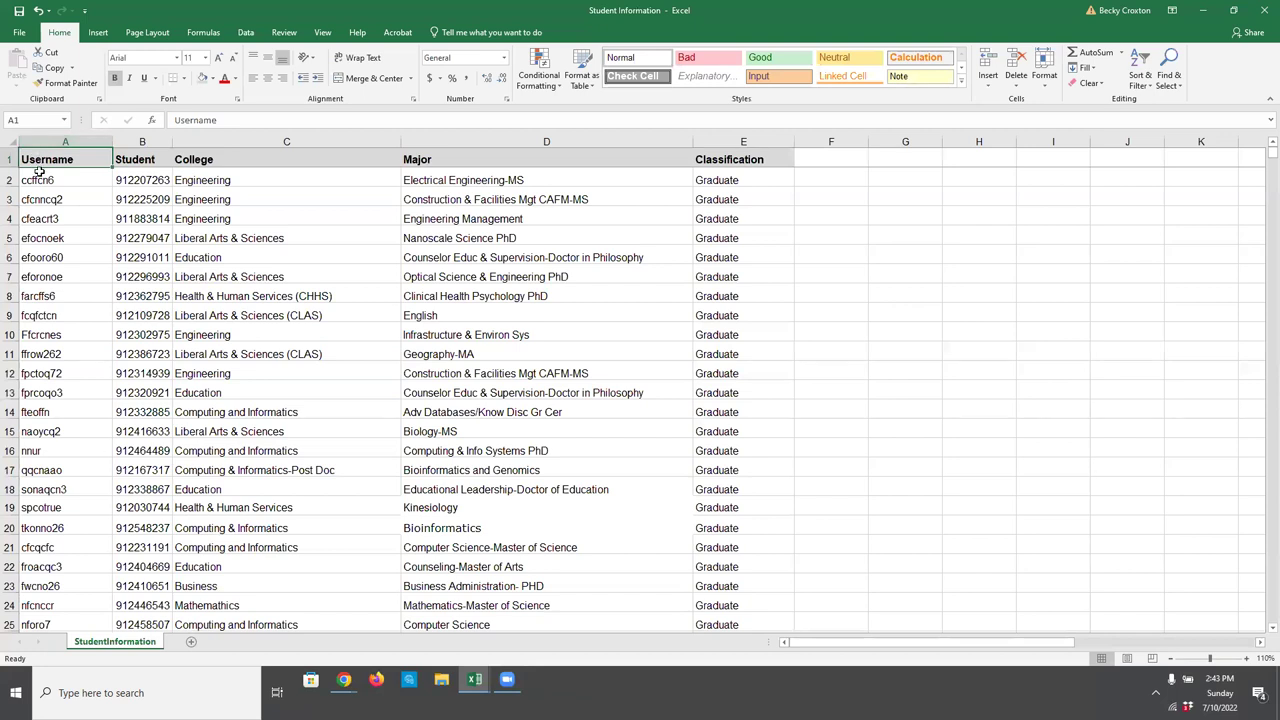
{"action": "key", "text": "ctrl+shift+End"}
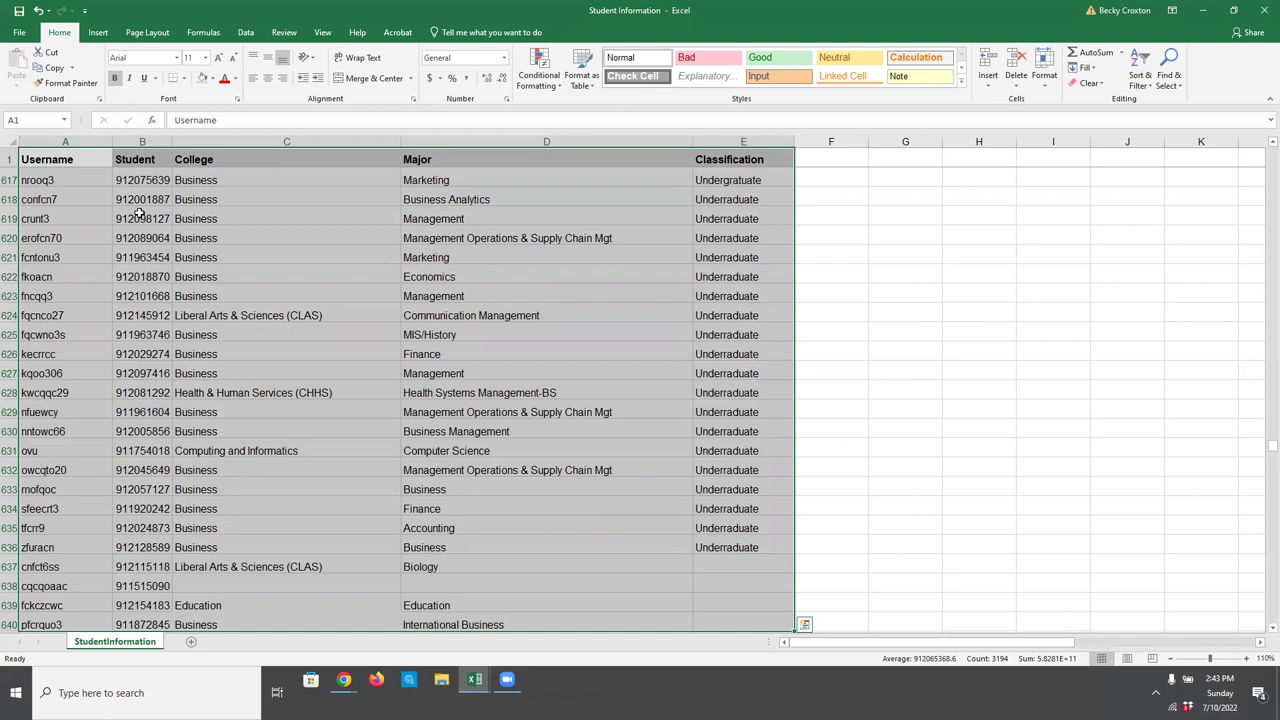
{"action": "key", "text": "ctrl+c"}
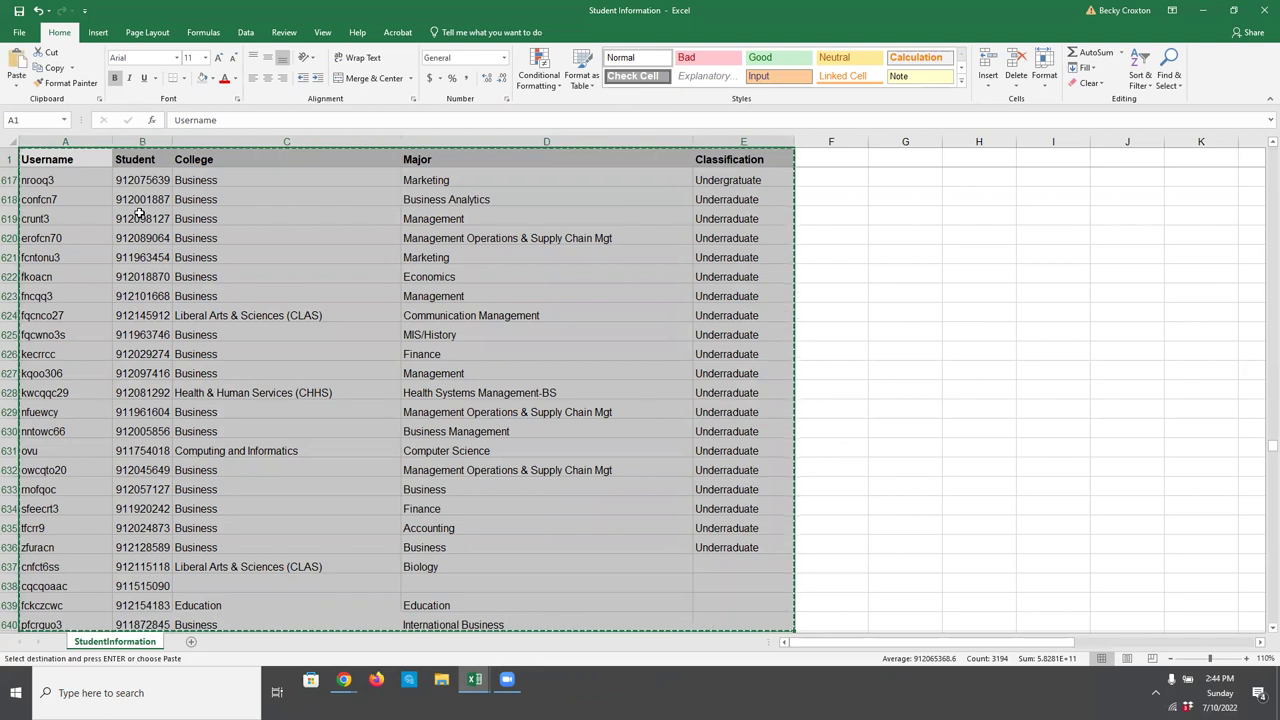
{"action": "key", "text": "alt+Tab"}
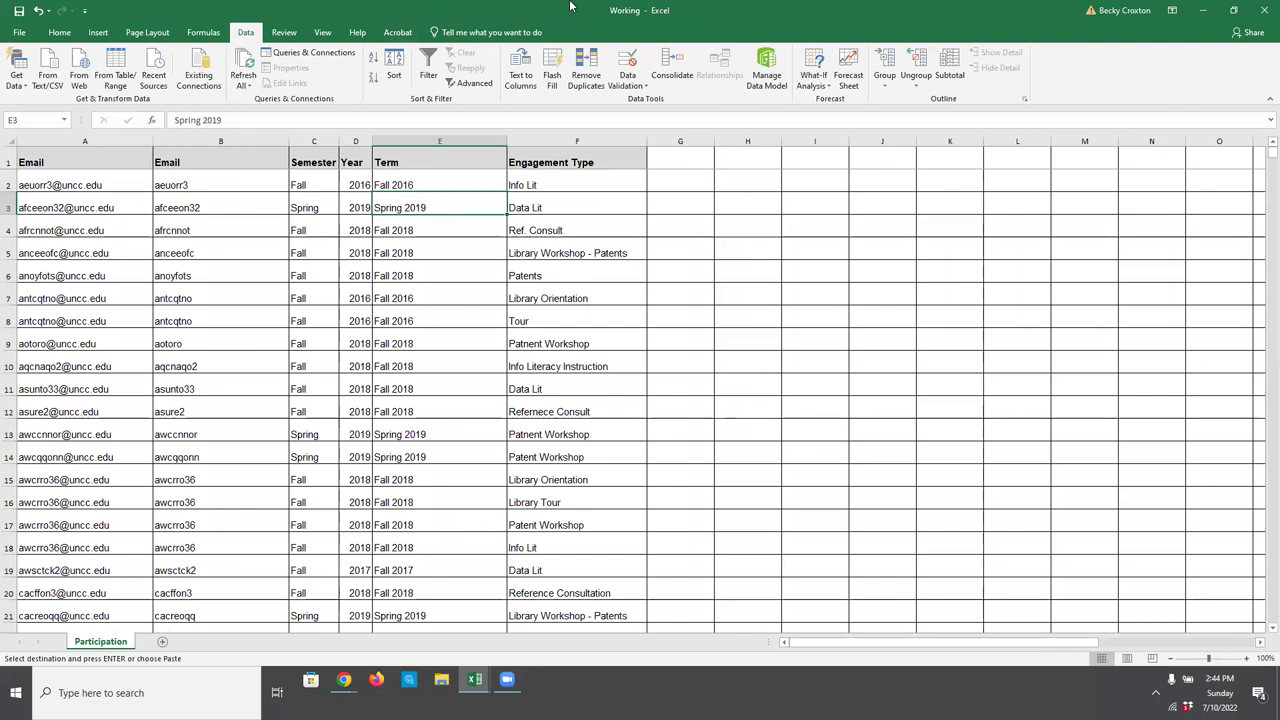
Step: Add a new sheet, paste the student data at A1 and AutoFit every column
{"action": "left_click", "coordinate": [163, 645]}
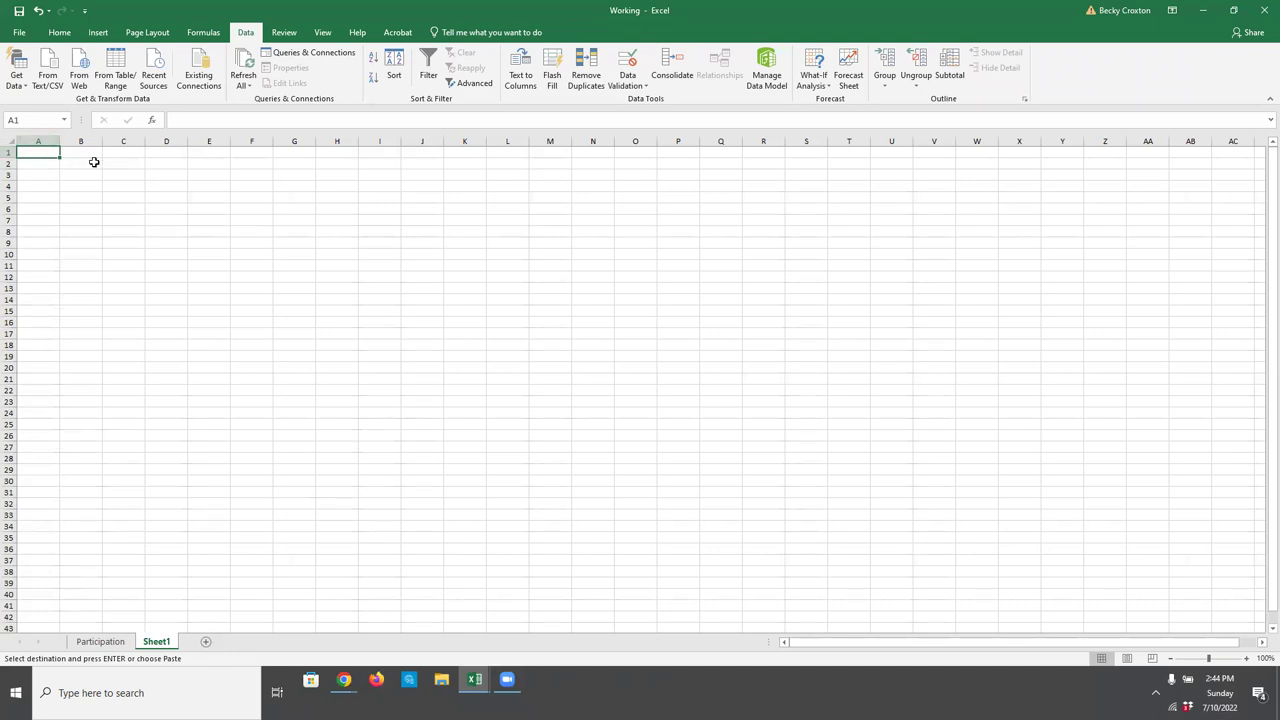
{"action": "key", "text": "ctrl+v"}
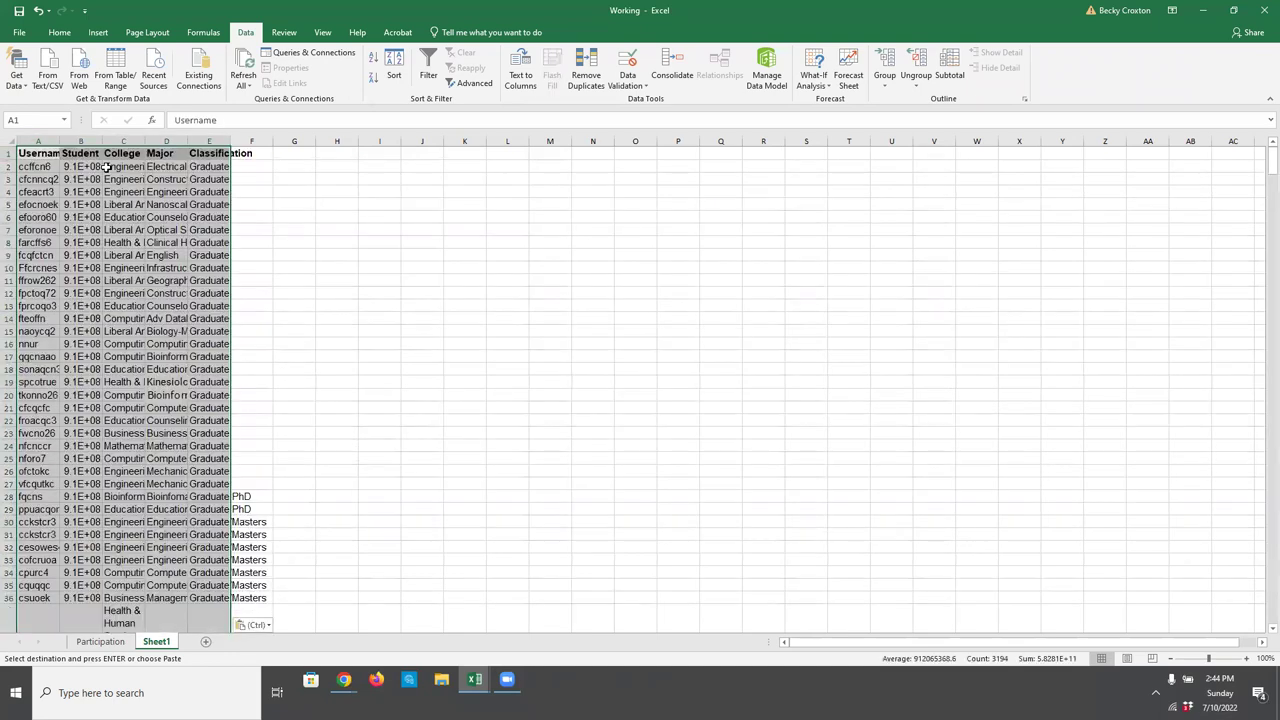
{"action": "left_click", "coordinate": [40, 153]}
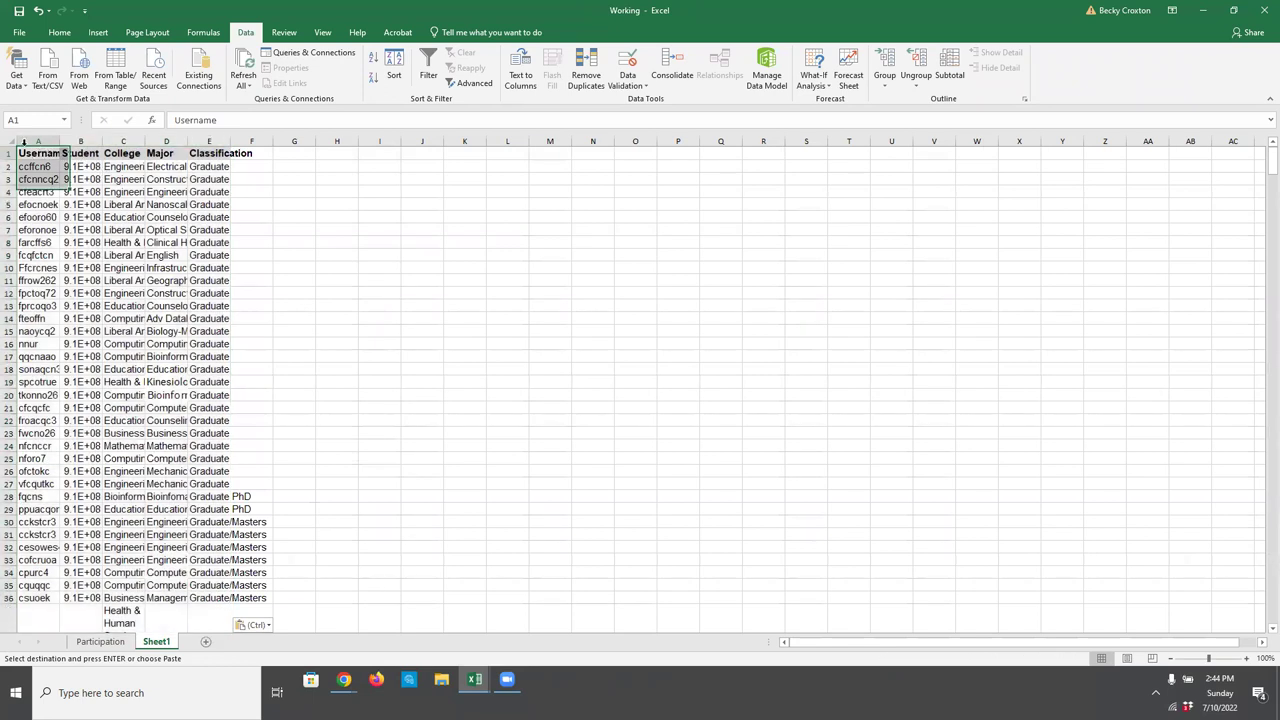
{"action": "left_click", "coordinate": [10, 143]}
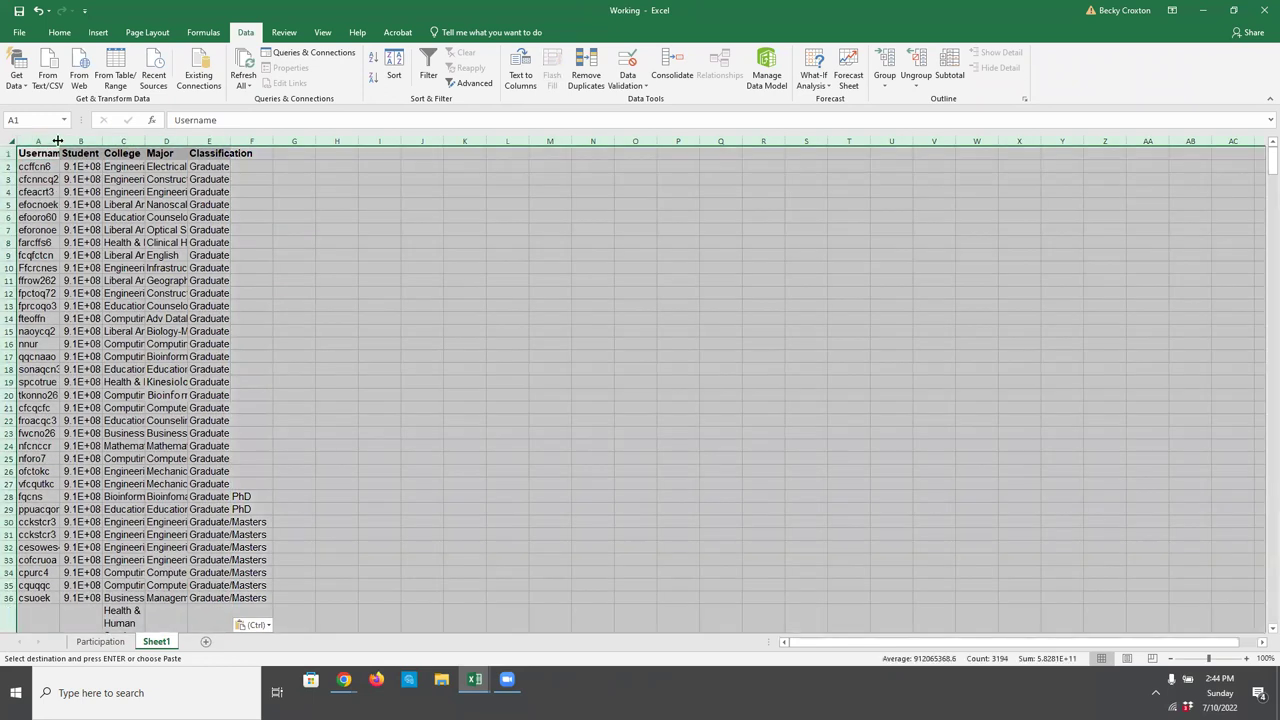
{"action": "double_click", "coordinate": [58, 141]}
{"action": "left_click", "coordinate": [97, 193]}
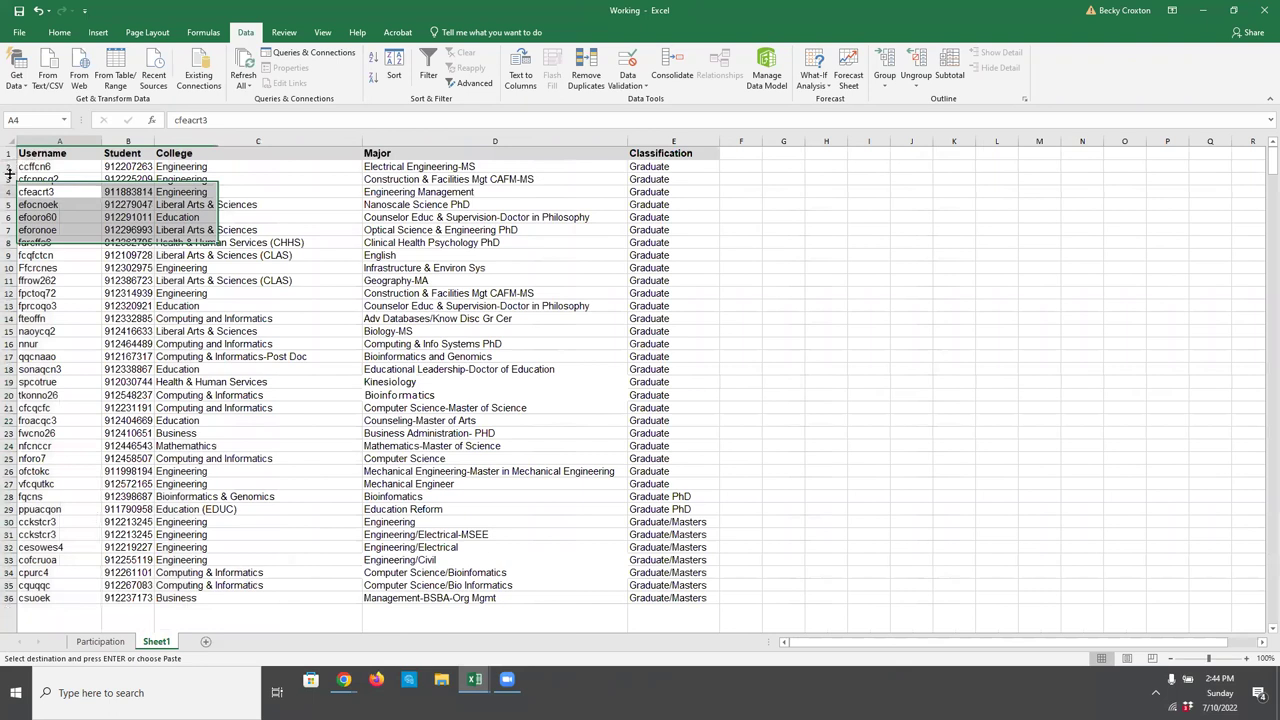
Step: Increase the row heights of the pasted student table
{"action": "left_click_drag", "start_coordinate": [8, 175], "coordinate": [8, 204]}
{"action": "left_click", "coordinate": [8, 155]}
{"action": "left_click", "coordinate": [42, 190]}
{"action": "left_click", "coordinate": [8, 155]}
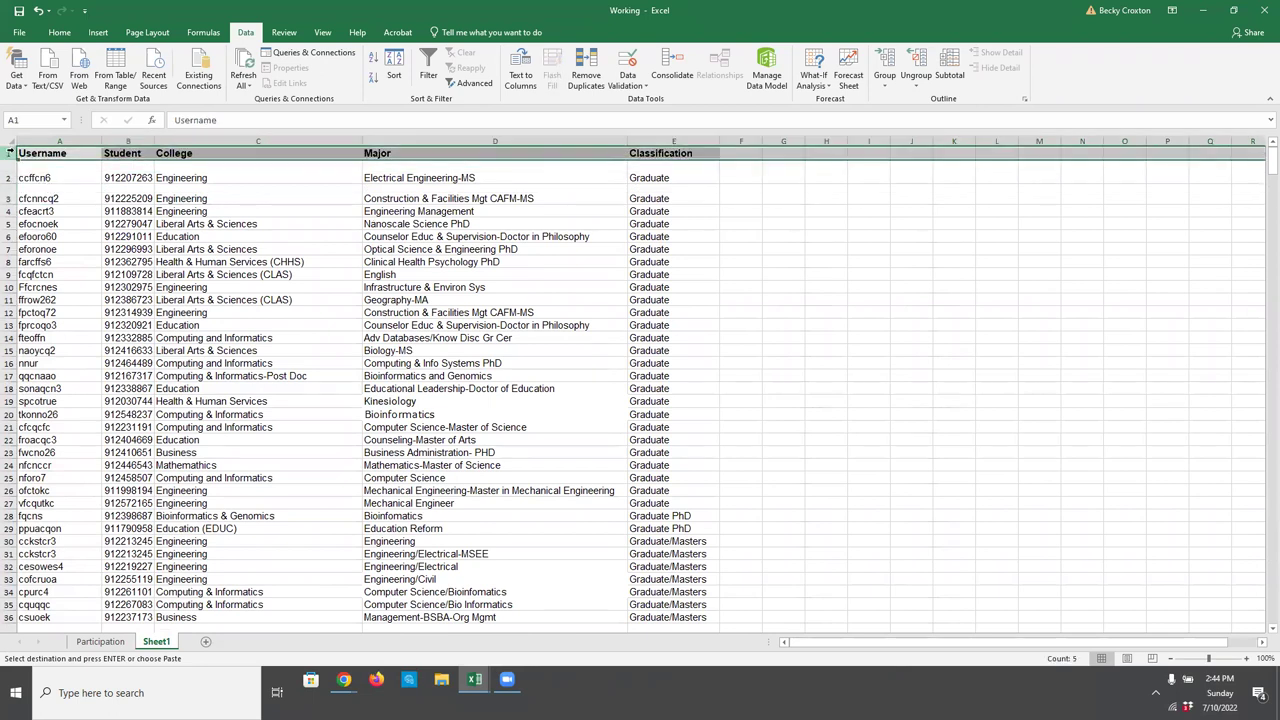
{"action": "left_click_drag", "start_coordinate": [8, 205], "coordinate": [8, 254]}
{"action": "left_click", "coordinate": [8, 143]}
{"action": "left_click", "coordinate": [60, 241]}
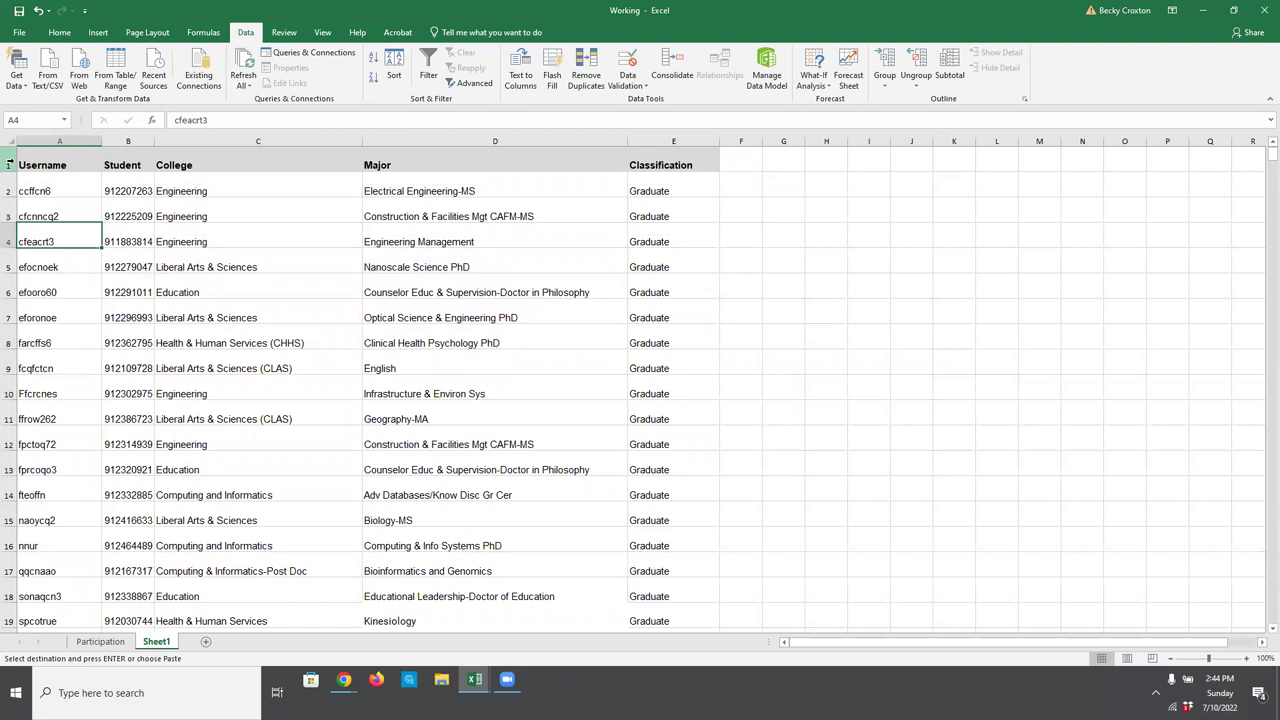
{"action": "left_click", "coordinate": [8, 163]}
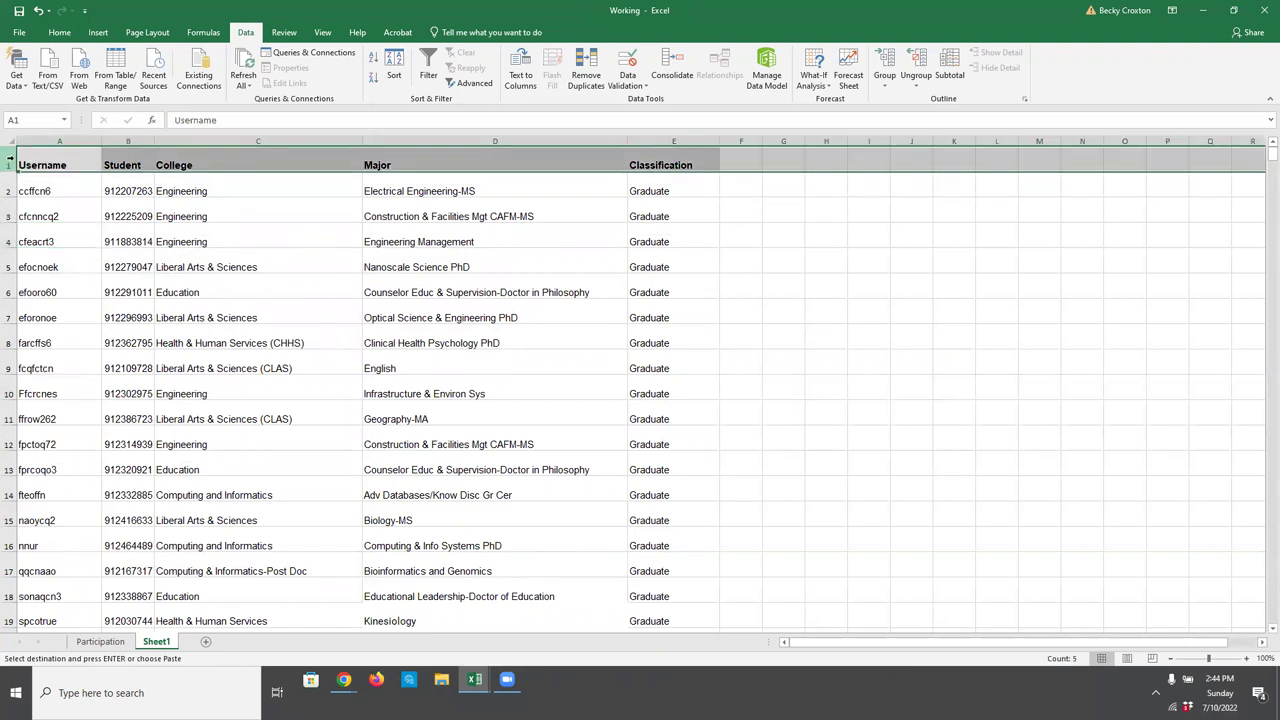
Step: Freeze the top row of the student data sheet so the headers stay visible
{"action": "left_click", "coordinate": [326, 34]}
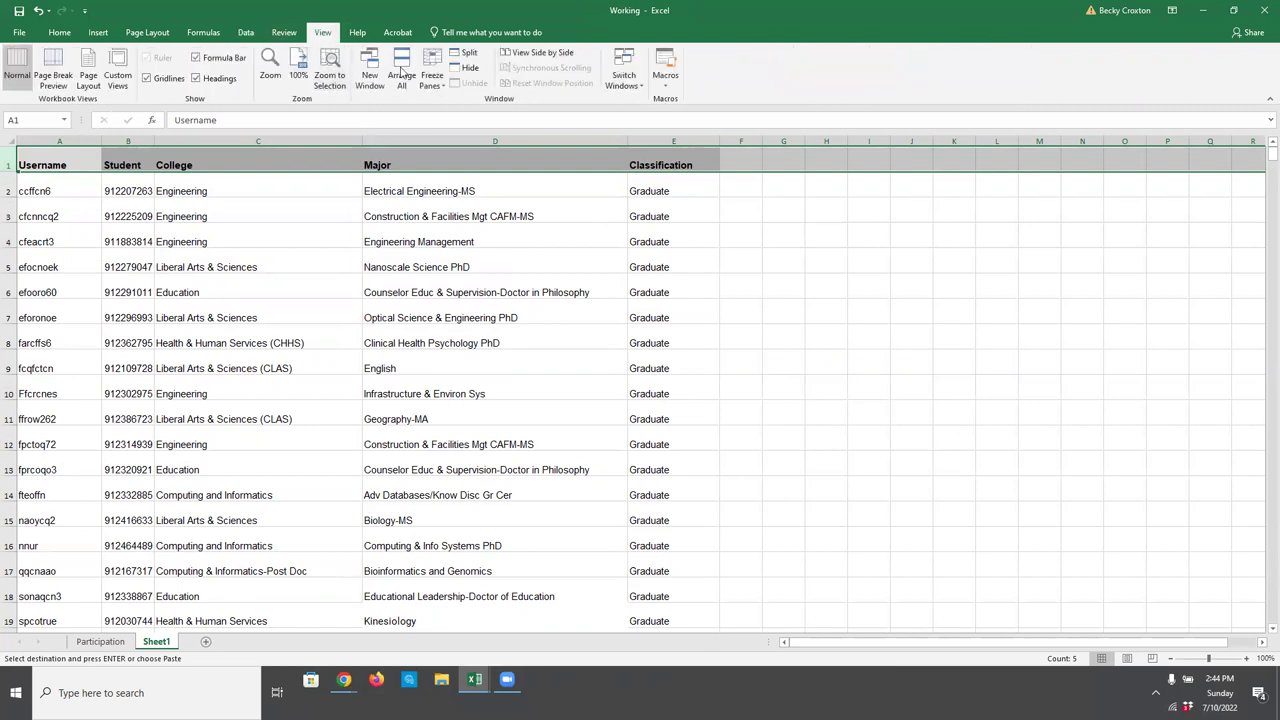
{"action": "left_click", "coordinate": [437, 66]}
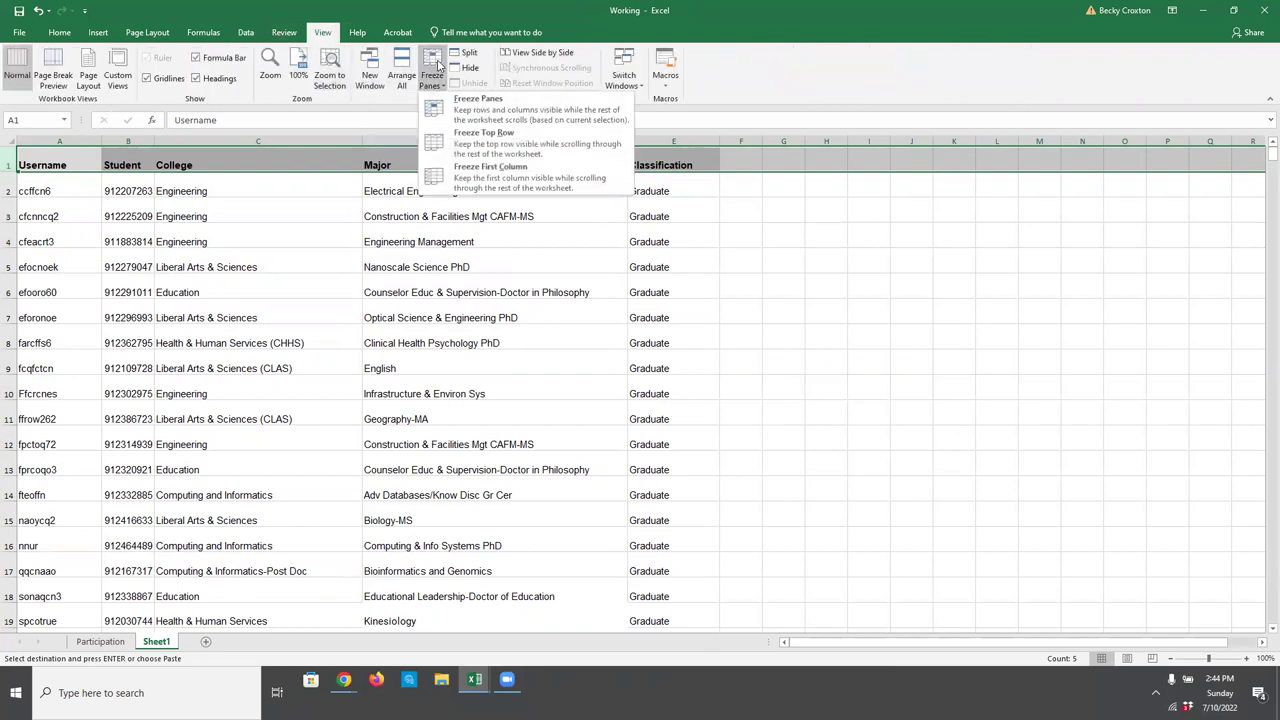
{"action": "left_click", "coordinate": [477, 145]}
{"action": "left_click", "coordinate": [322, 243]}
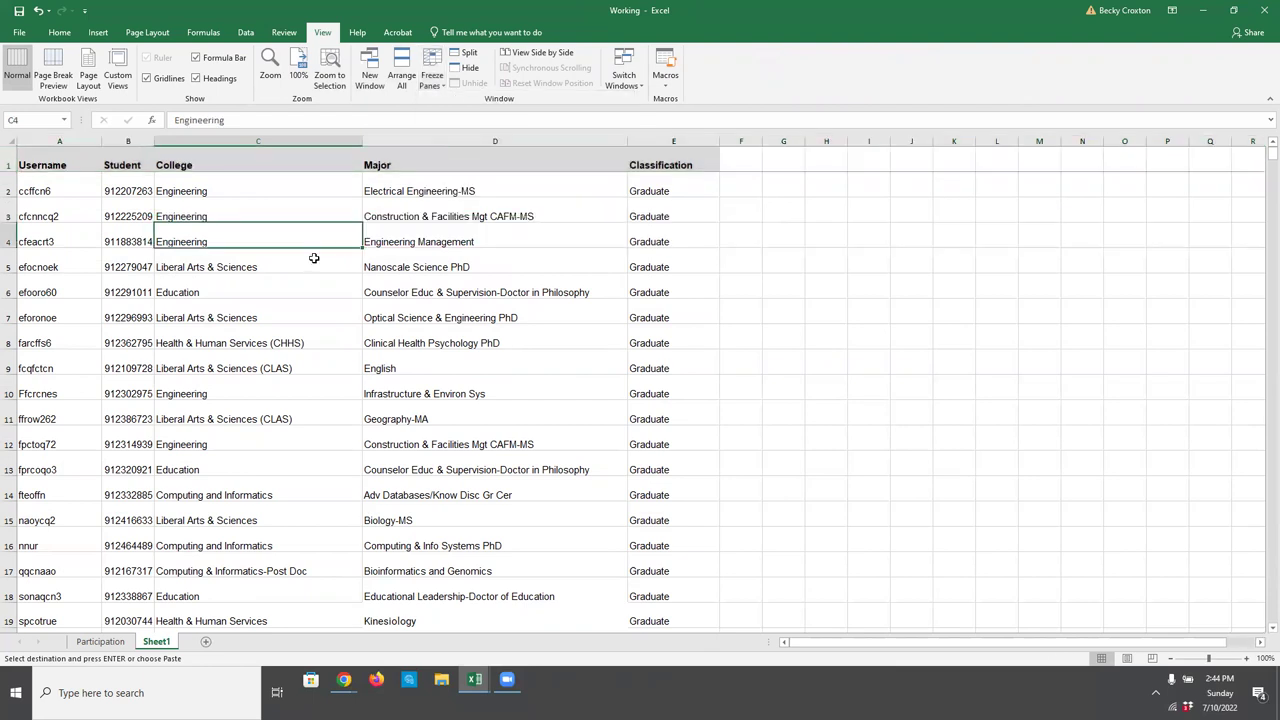
{"action": "left_click_drag", "start_coordinate": [1262, 158], "coordinate": [1252, 93]}
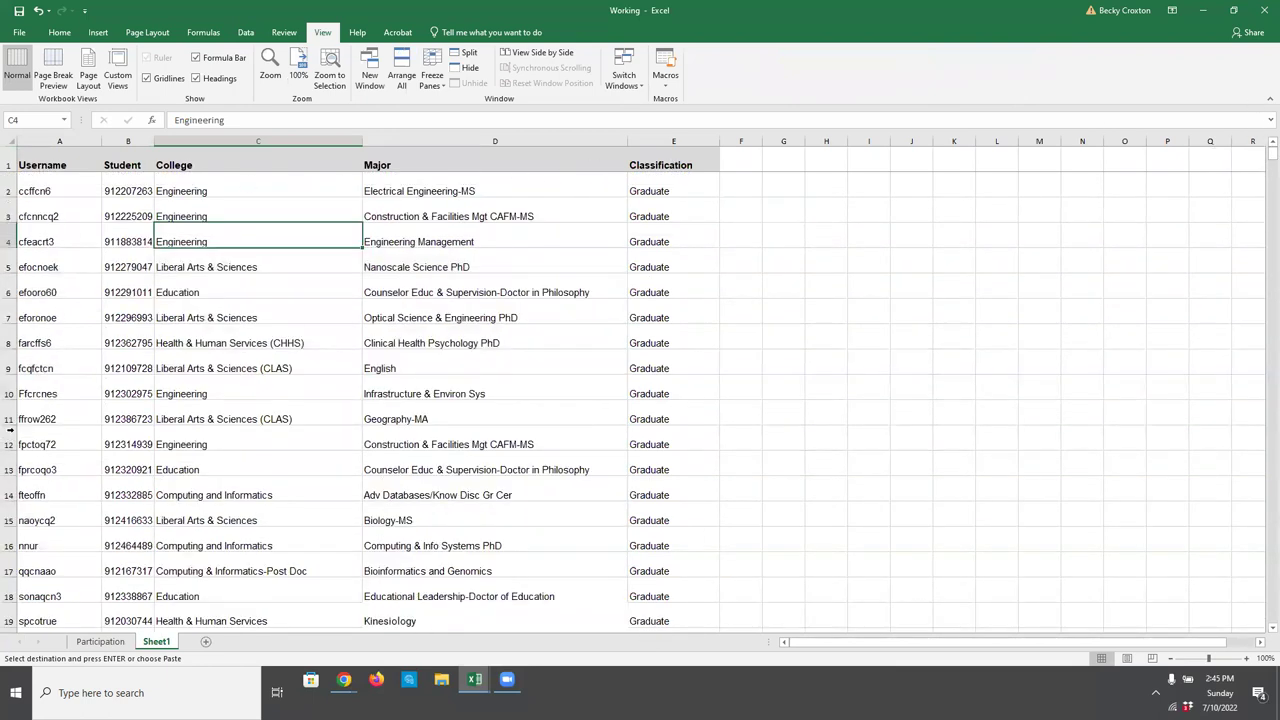
Step: Go to the Participation sheet and close the Student Information workbook window
{"action": "left_click", "coordinate": [80, 643]}
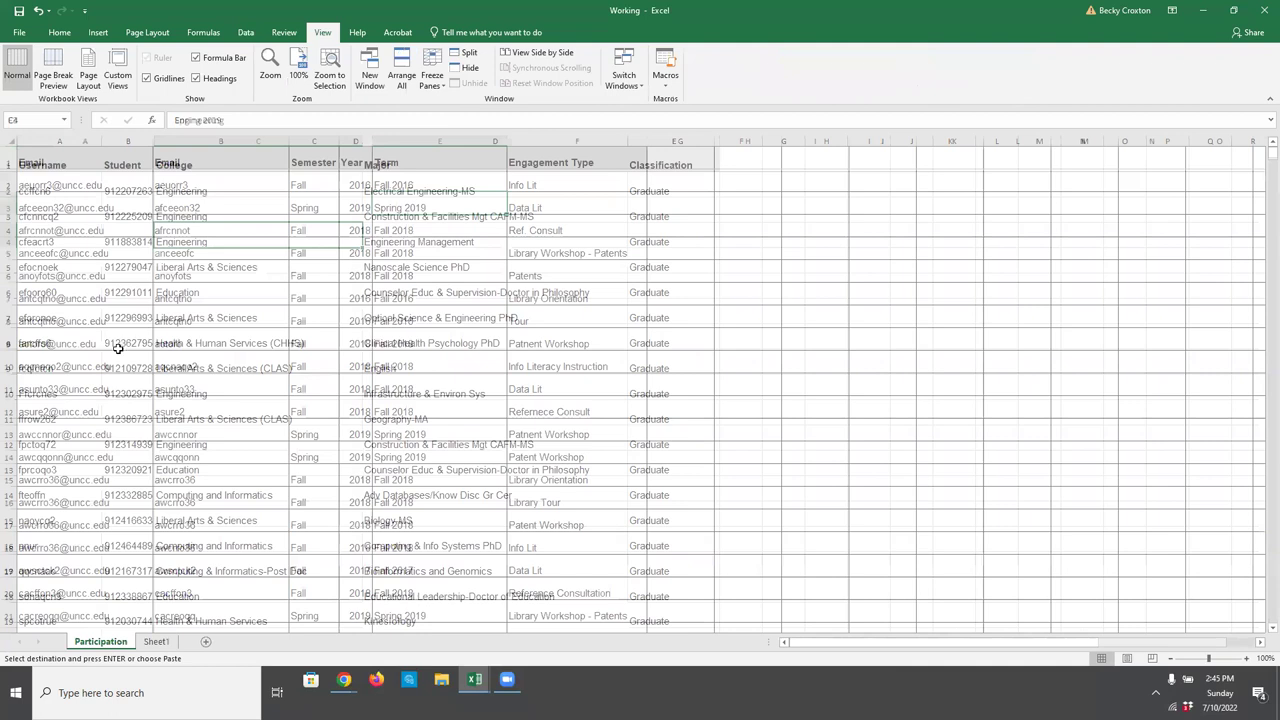
{"action": "left_click", "coordinate": [106, 350]}
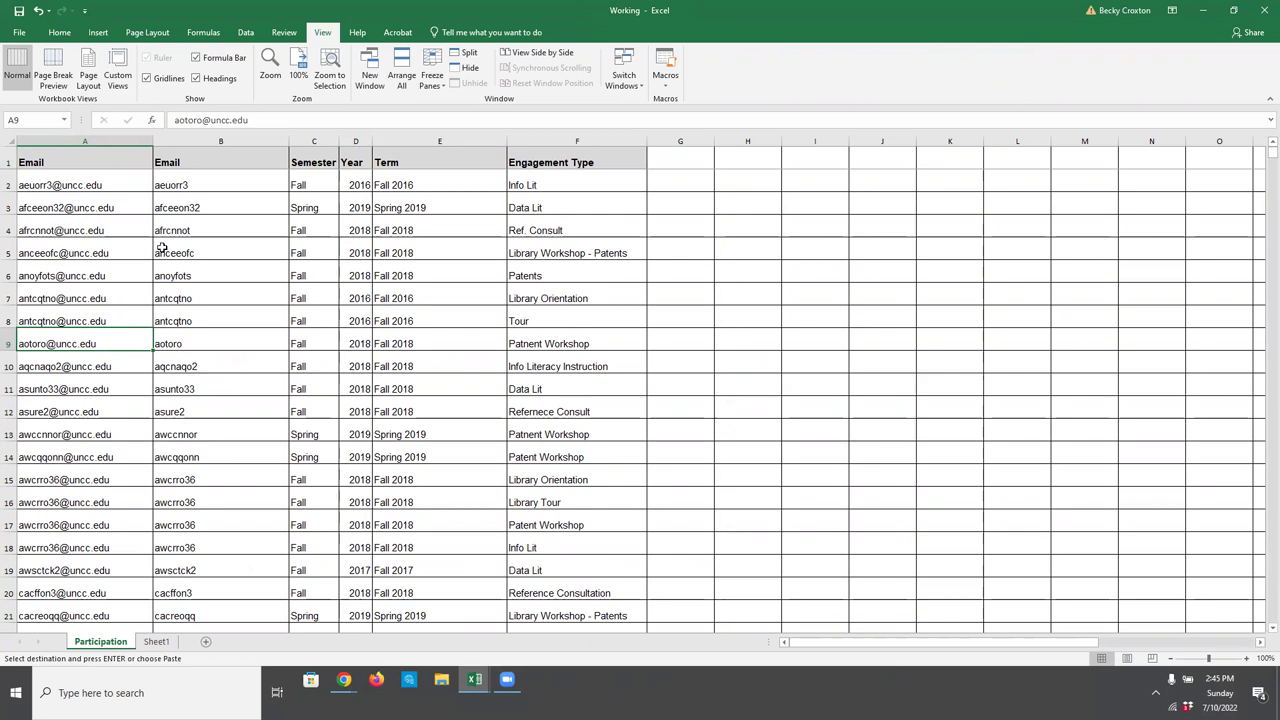
{"action": "left_click", "coordinate": [19, 11]}
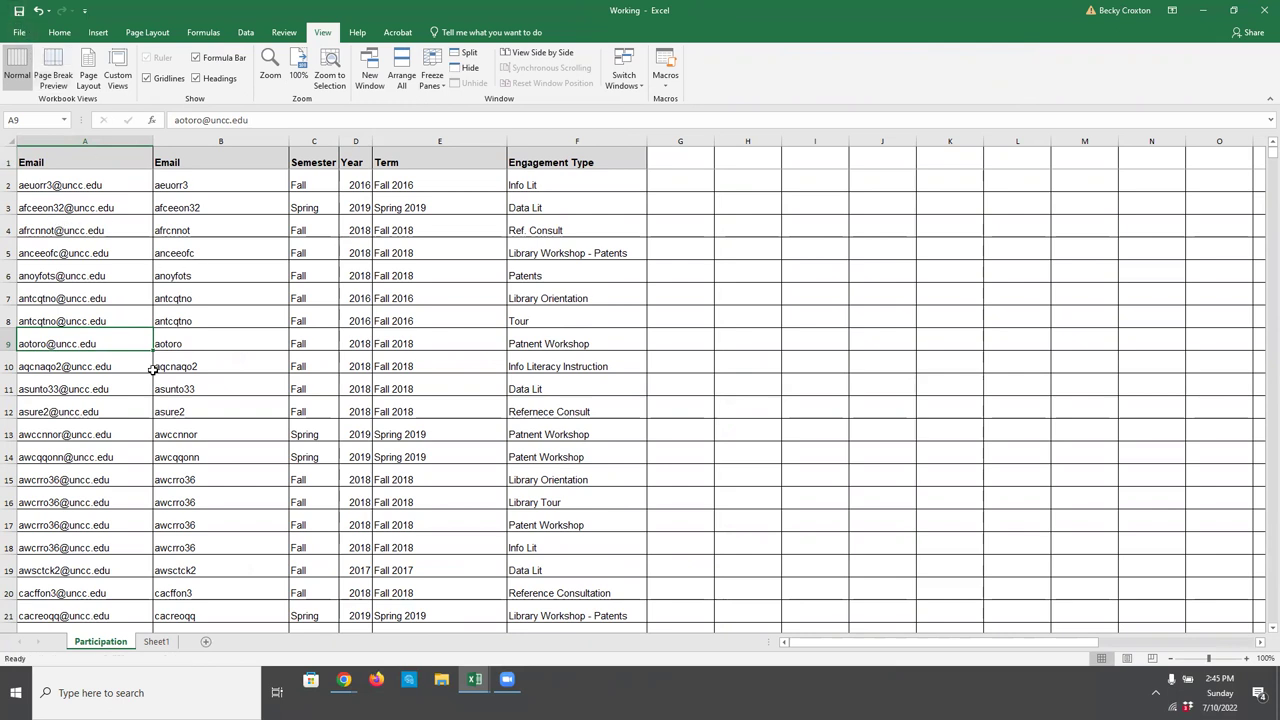
{"action": "left_click", "coordinate": [469, 683]}
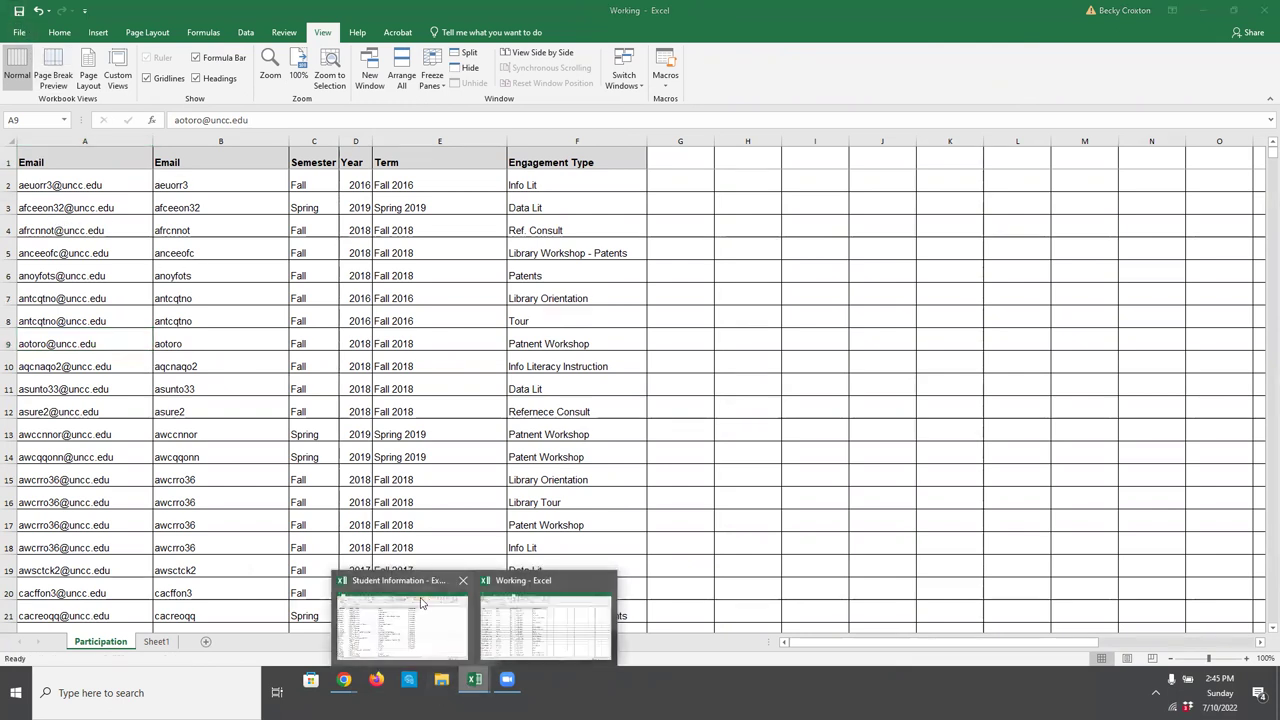
{"action": "left_click", "coordinate": [407, 587]}
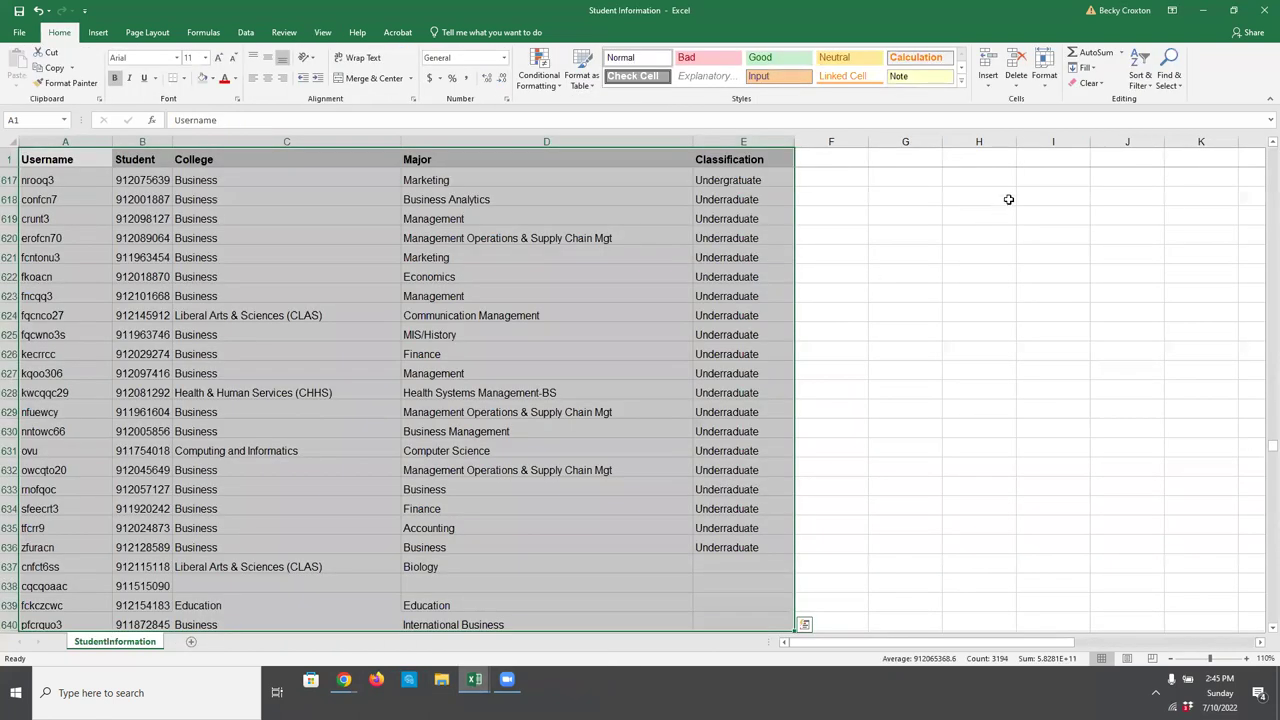
{"action": "left_click", "coordinate": [775, 355]}
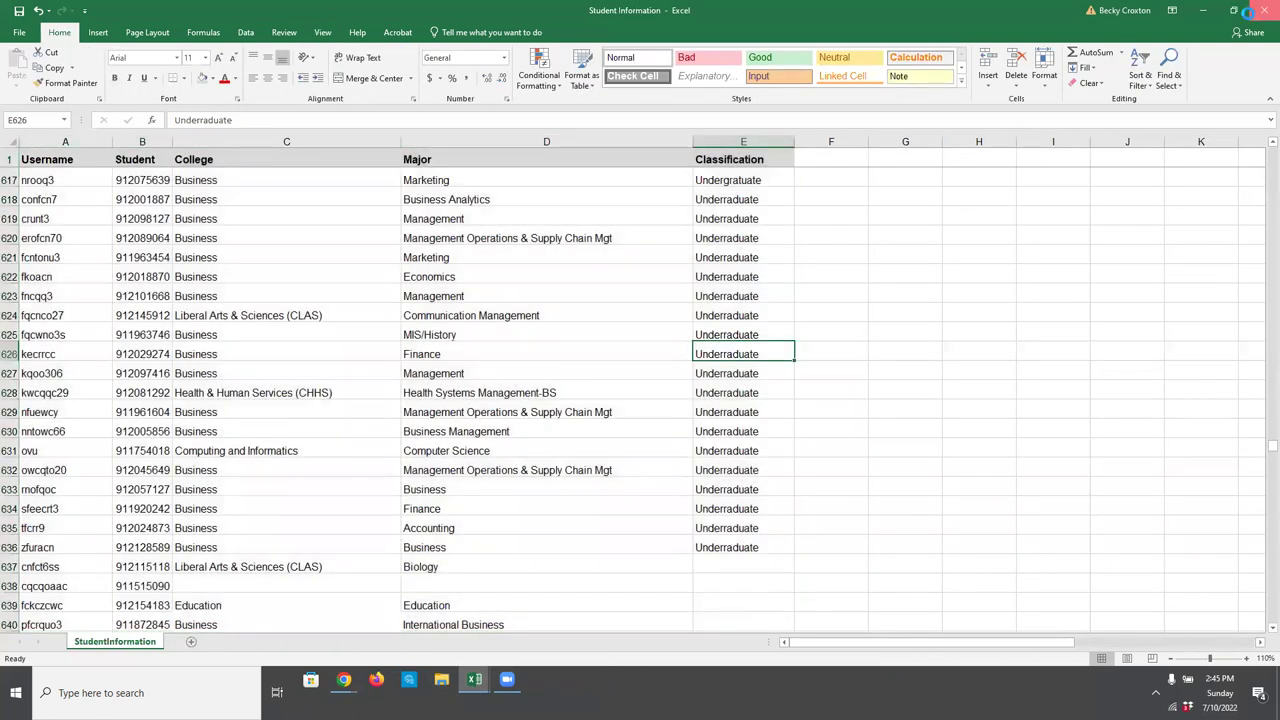
{"action": "left_click", "coordinate": [1262, 11]}
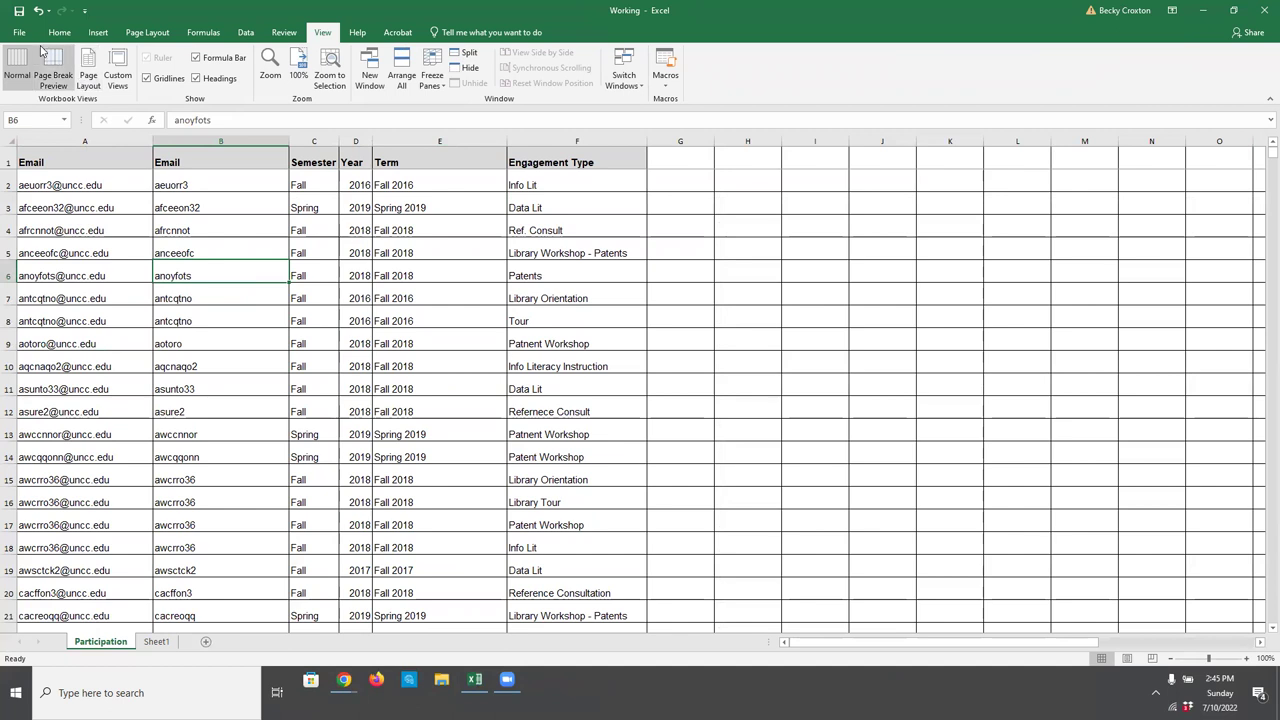
{"action": "left_click", "coordinate": [72, 275]}
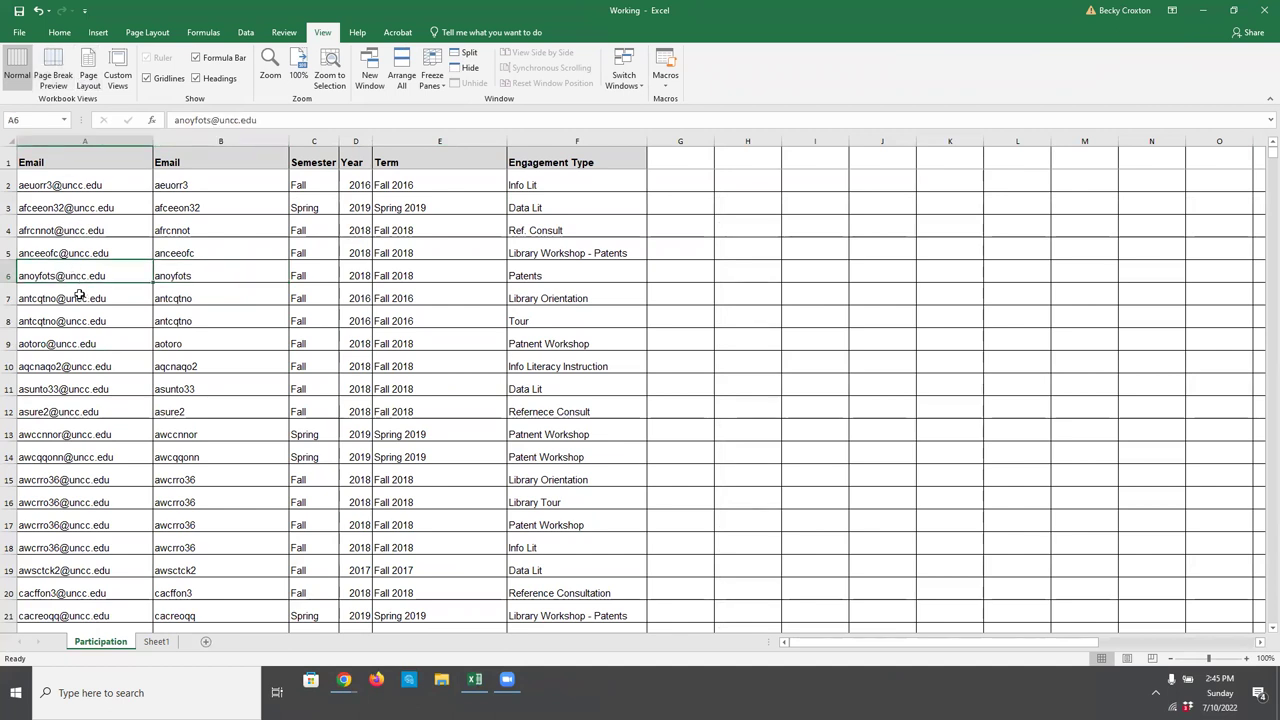
Step: Rename the Sheet1 tab to 'Information', then return to the Participation sheet
{"action": "left_click", "coordinate": [155, 645]}
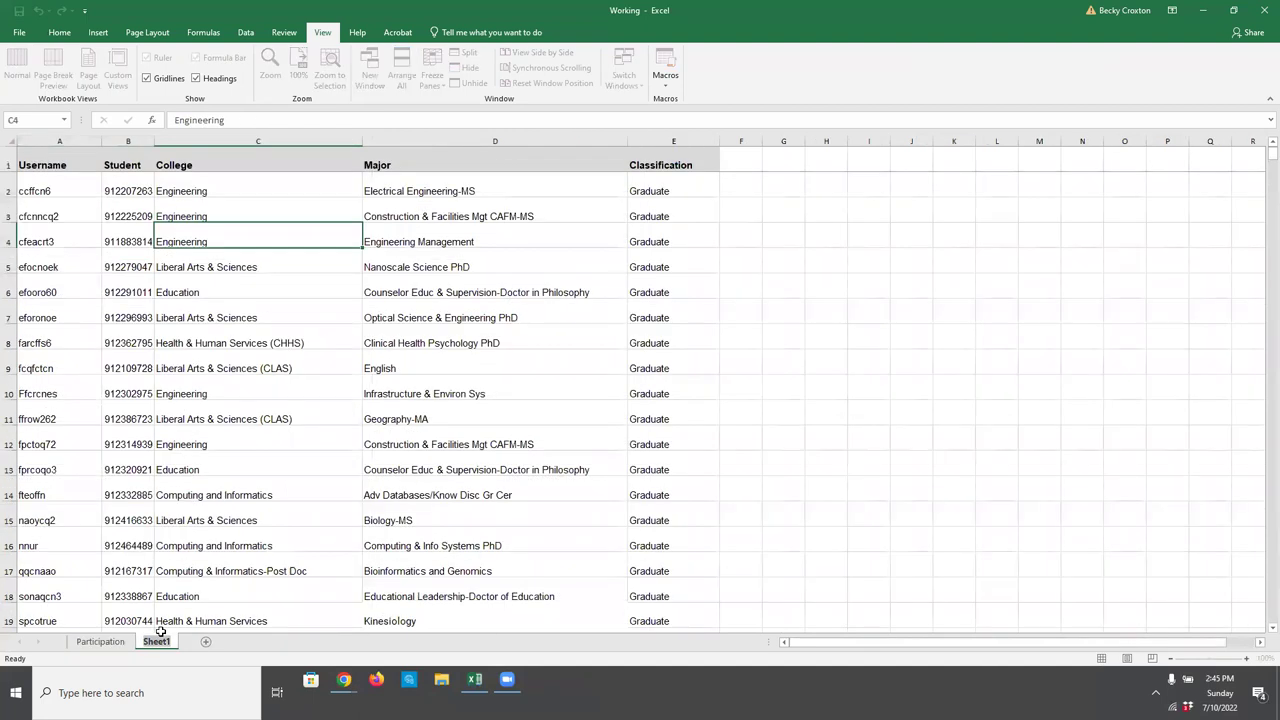
{"action": "double_click", "coordinate": [160, 633]}
{"action": "type", "text": "Information"}
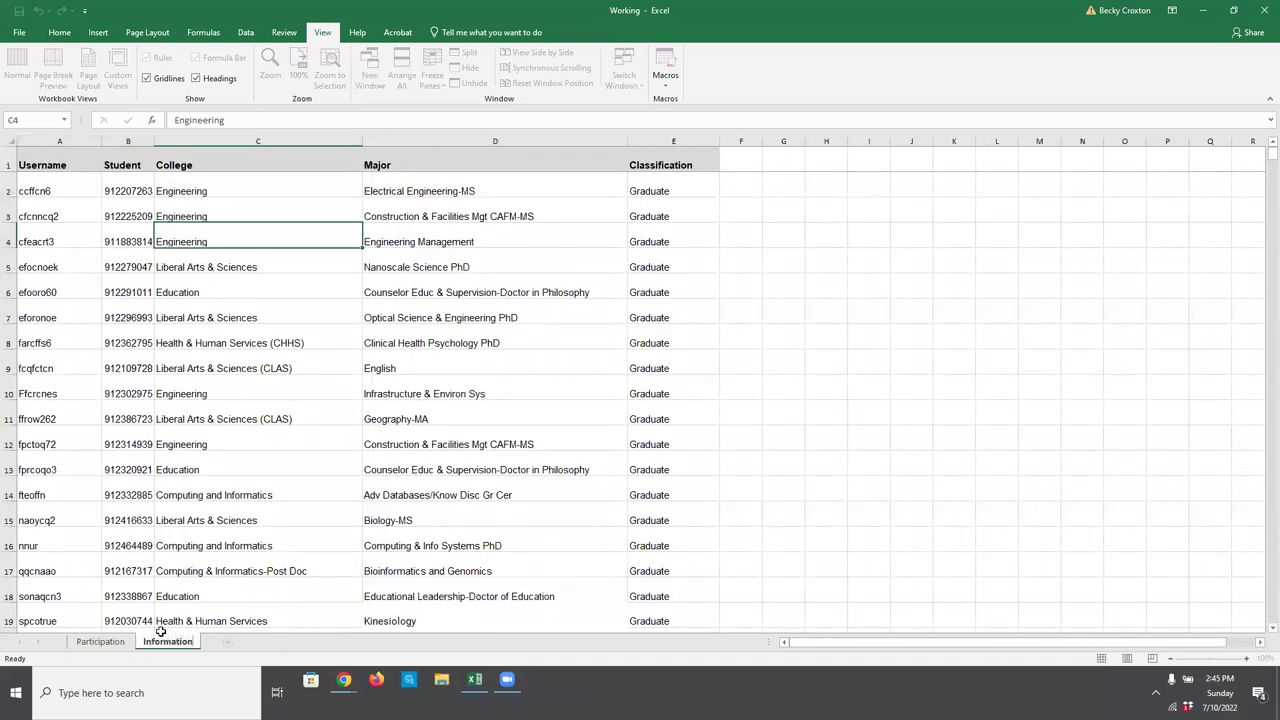
{"action": "left_click", "coordinate": [199, 545]}
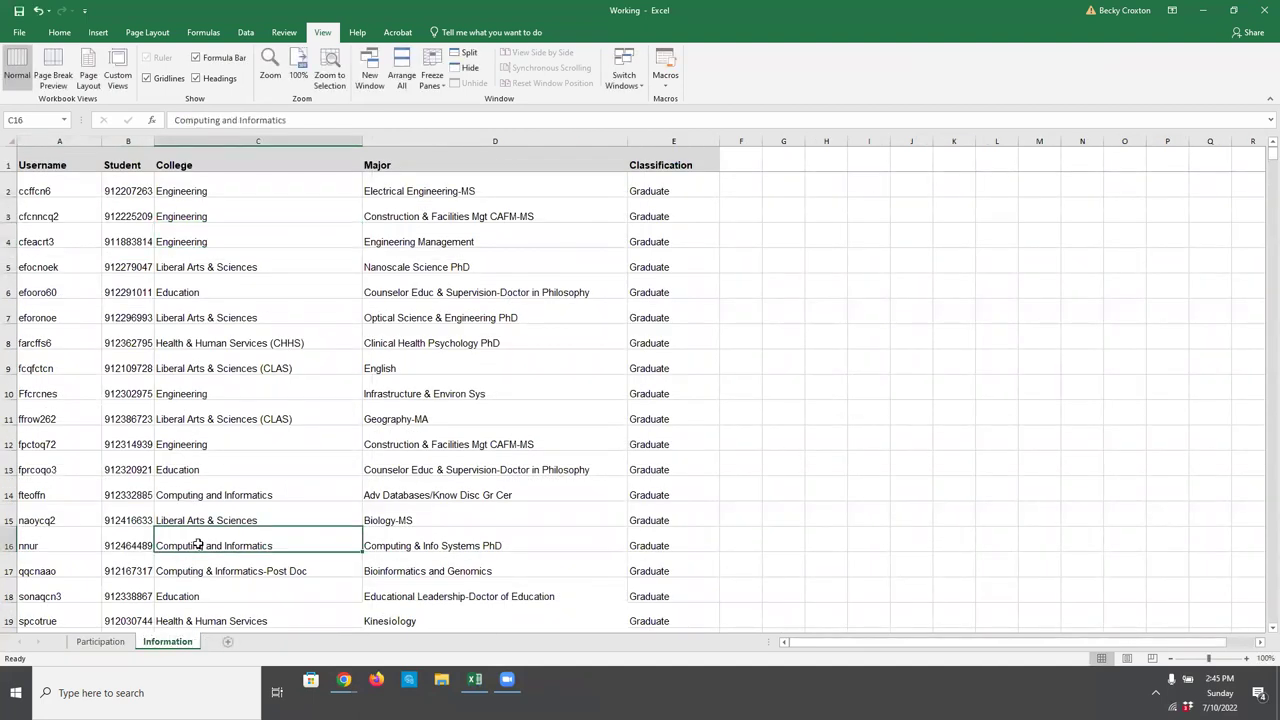
{"action": "left_click", "coordinate": [100, 641]}
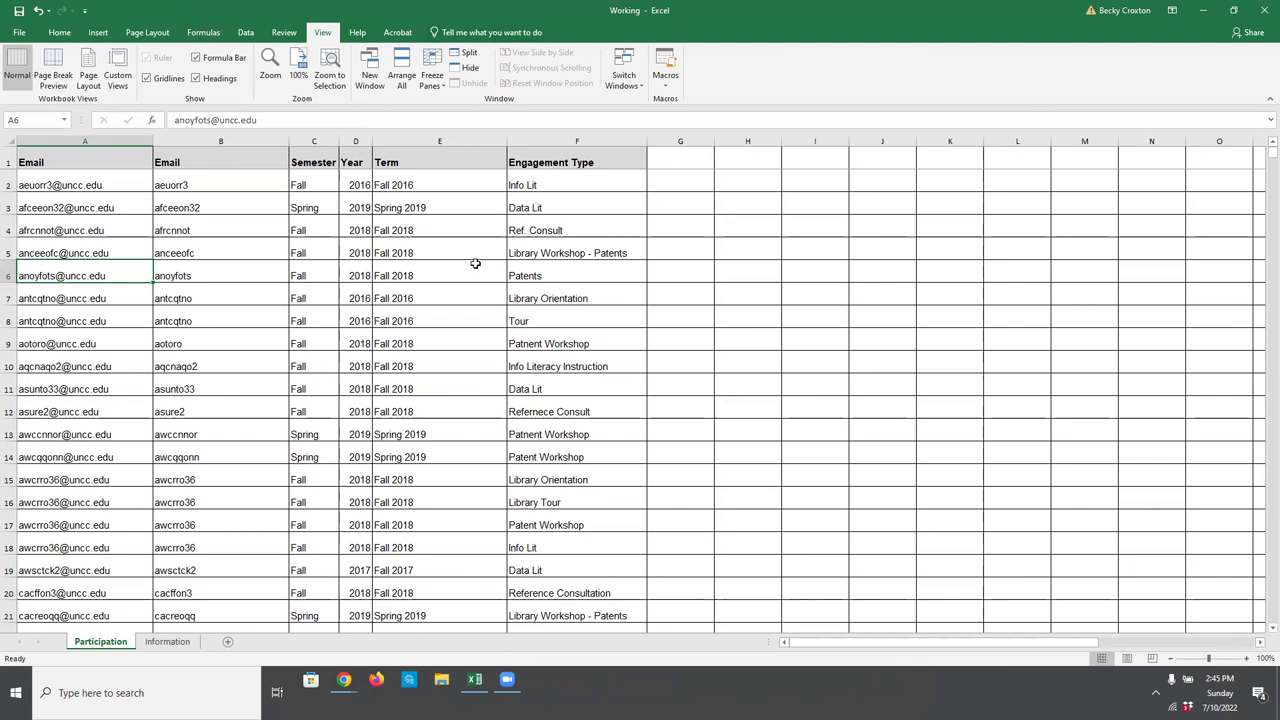
Step: In the Google Sheets backup copy, look over the Student Information and Engagement sheets, then return to Participation
{"action": "left_click", "coordinate": [344, 679]}
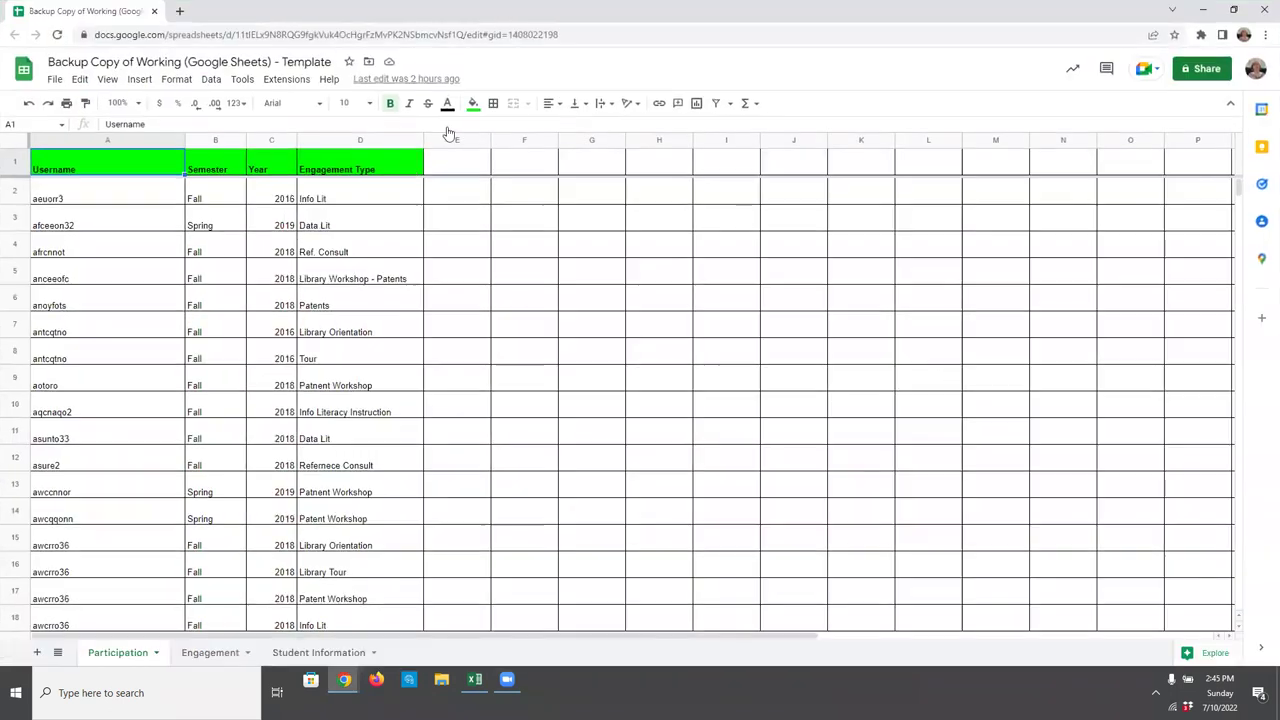
{"action": "left_click", "coordinate": [367, 281]}
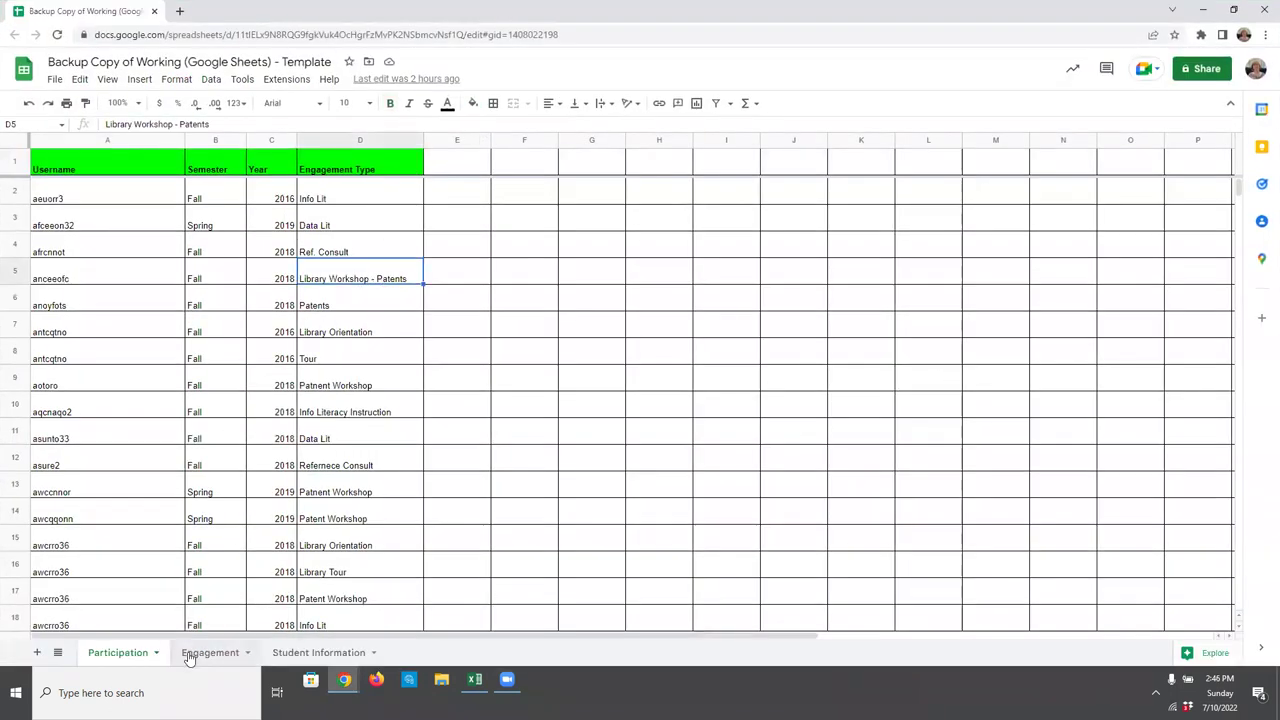
{"action": "left_click", "coordinate": [280, 653]}
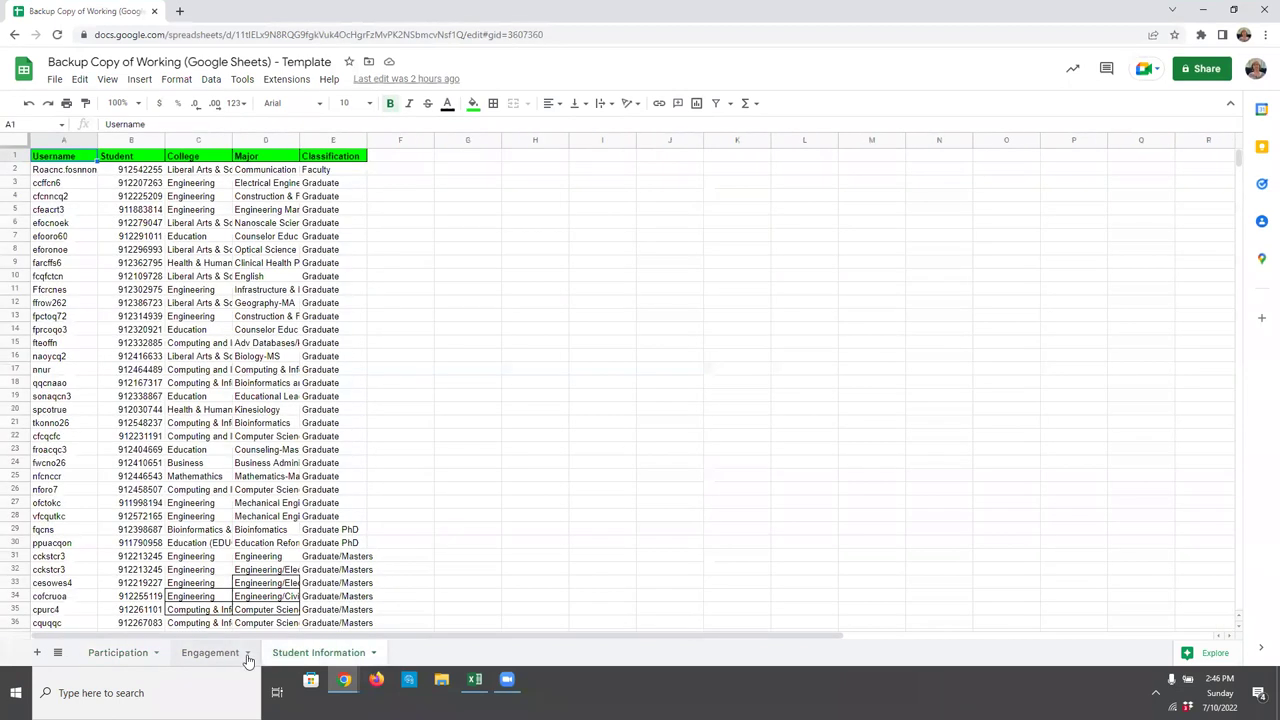
{"action": "left_click", "coordinate": [212, 653]}
{"action": "left_click", "coordinate": [132, 655]}
{"action": "left_click", "coordinate": [180, 490]}
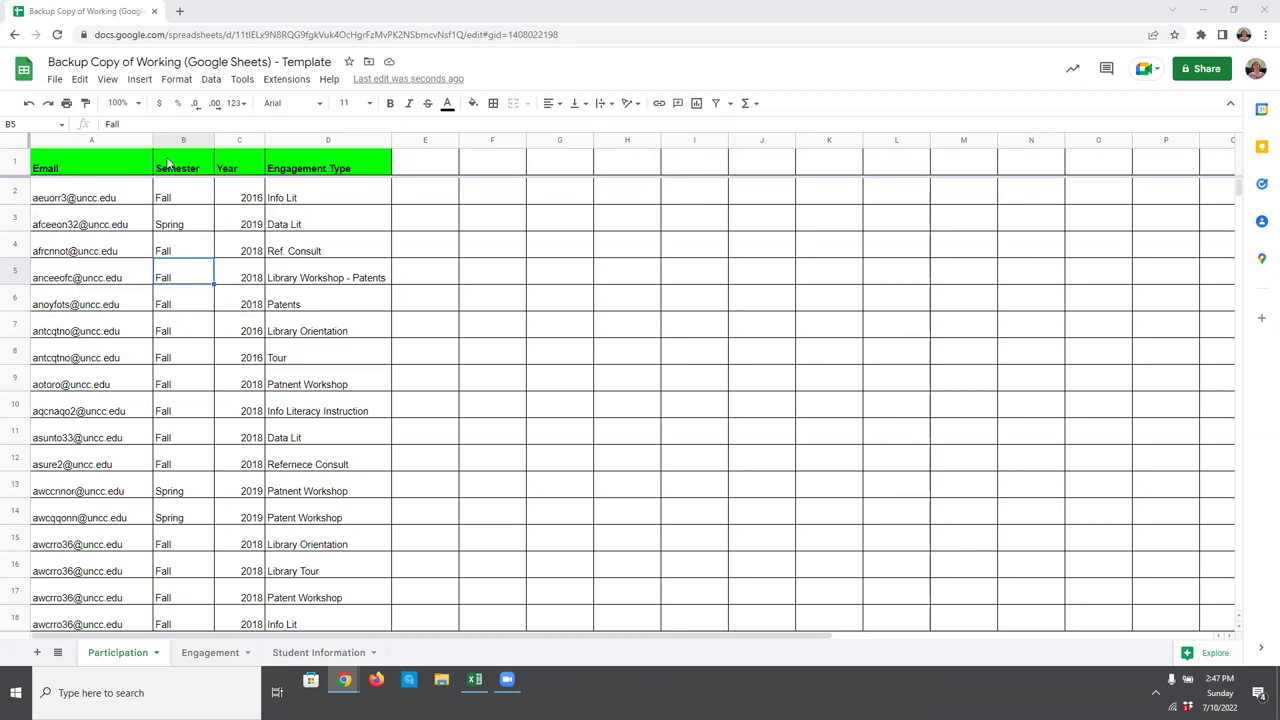
Step: Insert three blank columns before Semester, right after the Email column
{"action": "left_click_drag", "start_coordinate": [181, 140], "coordinate": [298, 140]}
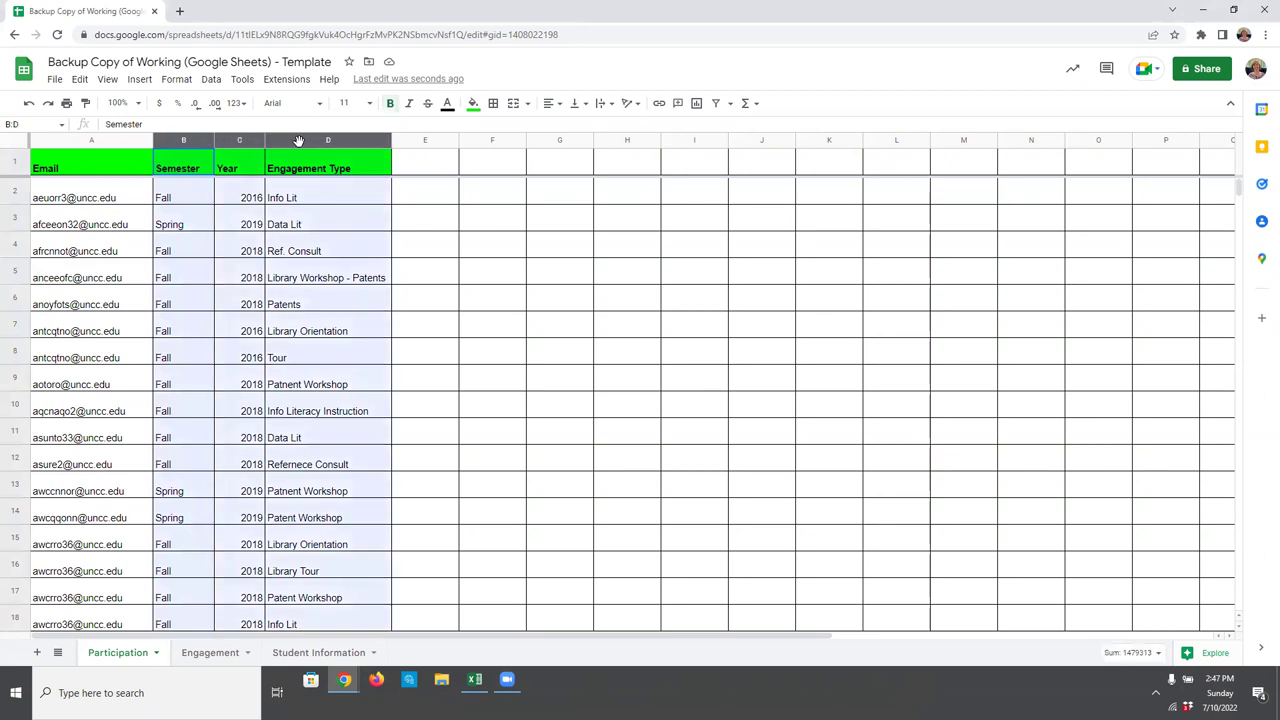
{"action": "right_click", "coordinate": [298, 140]}
{"action": "left_click", "coordinate": [345, 171]}
{"action": "left_click", "coordinate": [185, 200]}
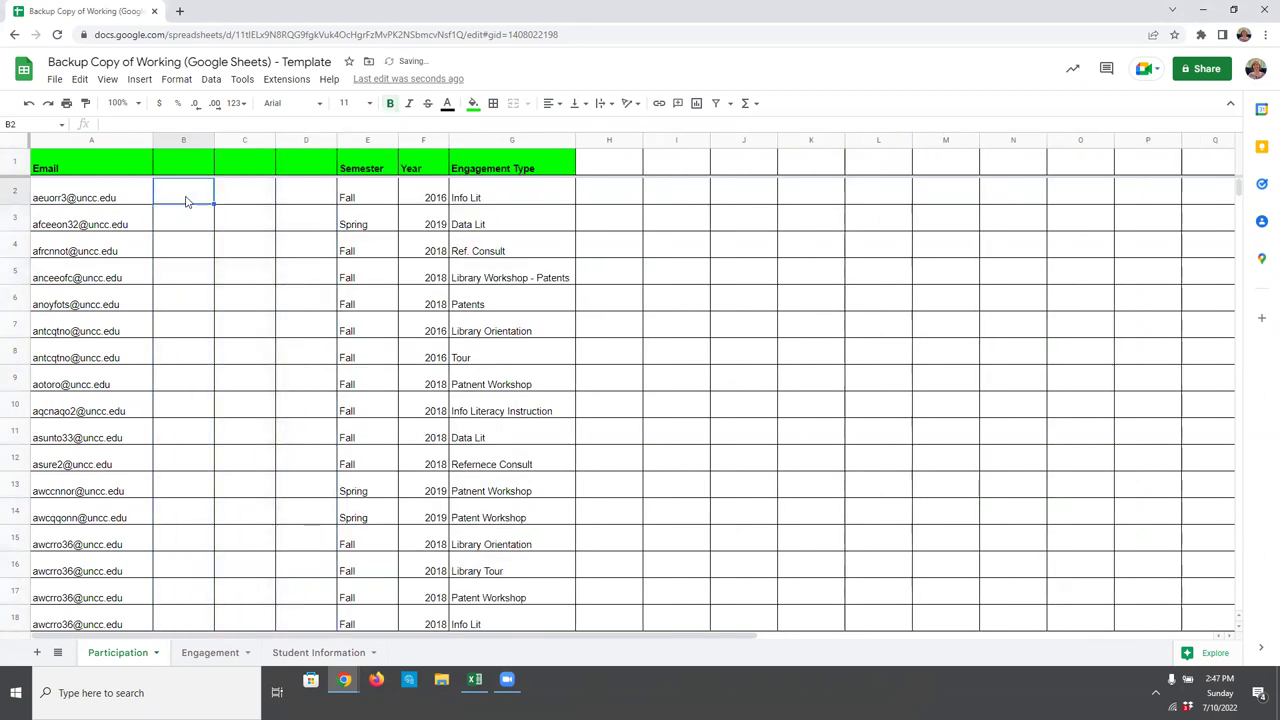
Step: Copy the Email column into the new blank column B and select column B
{"action": "left_click", "coordinate": [56, 141]}
{"action": "right_click", "coordinate": [56, 141]}
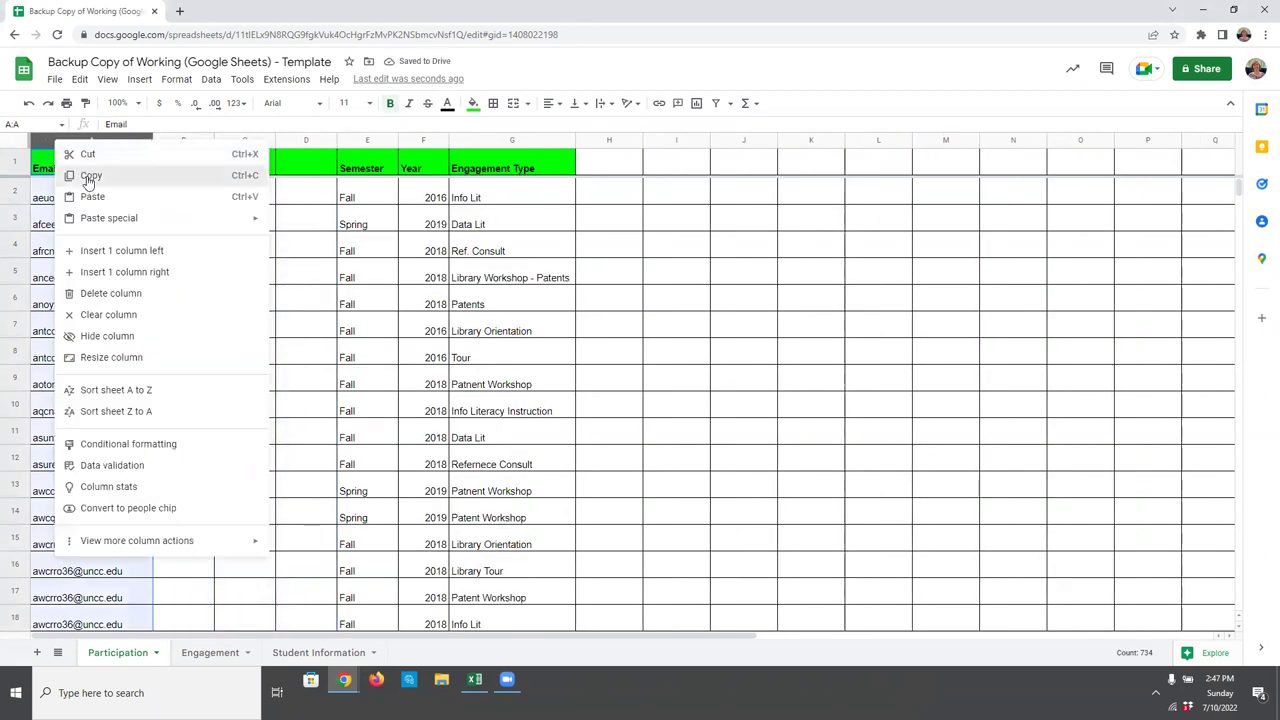
{"action": "left_click", "coordinate": [88, 178]}
{"action": "right_click", "coordinate": [166, 141]}
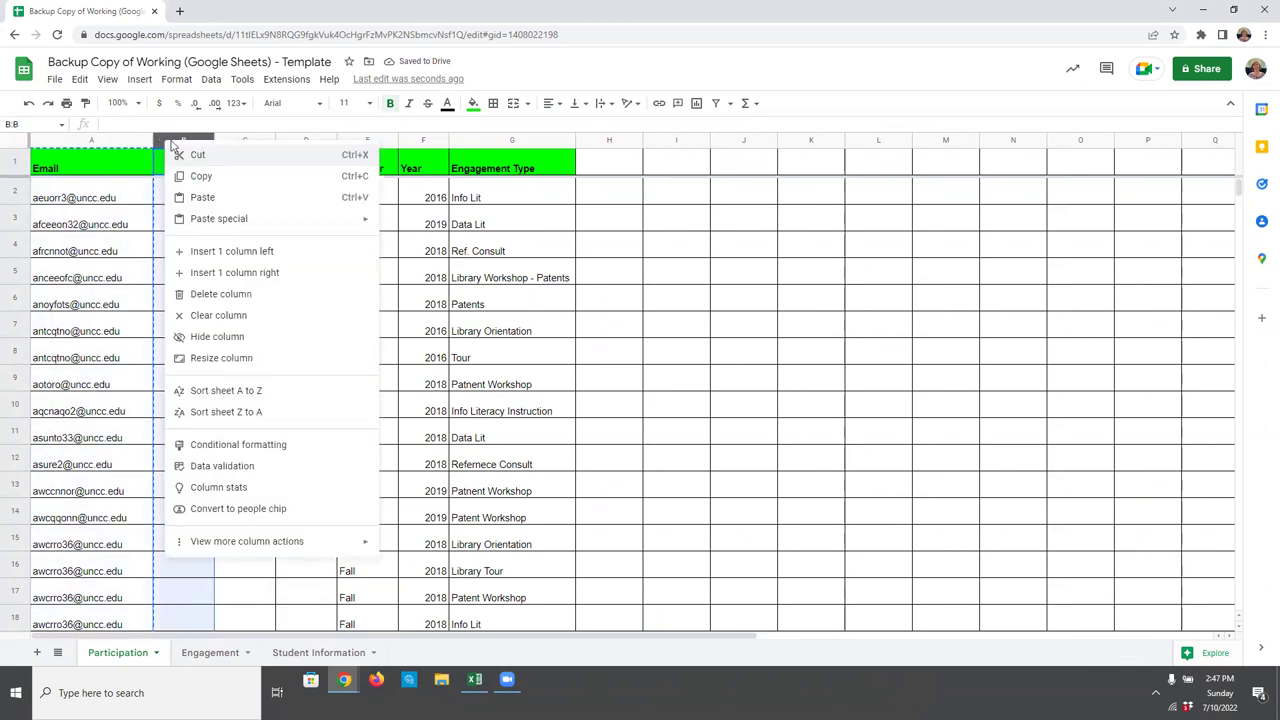
{"action": "left_click", "coordinate": [199, 199]}
{"action": "left_click", "coordinate": [191, 199]}
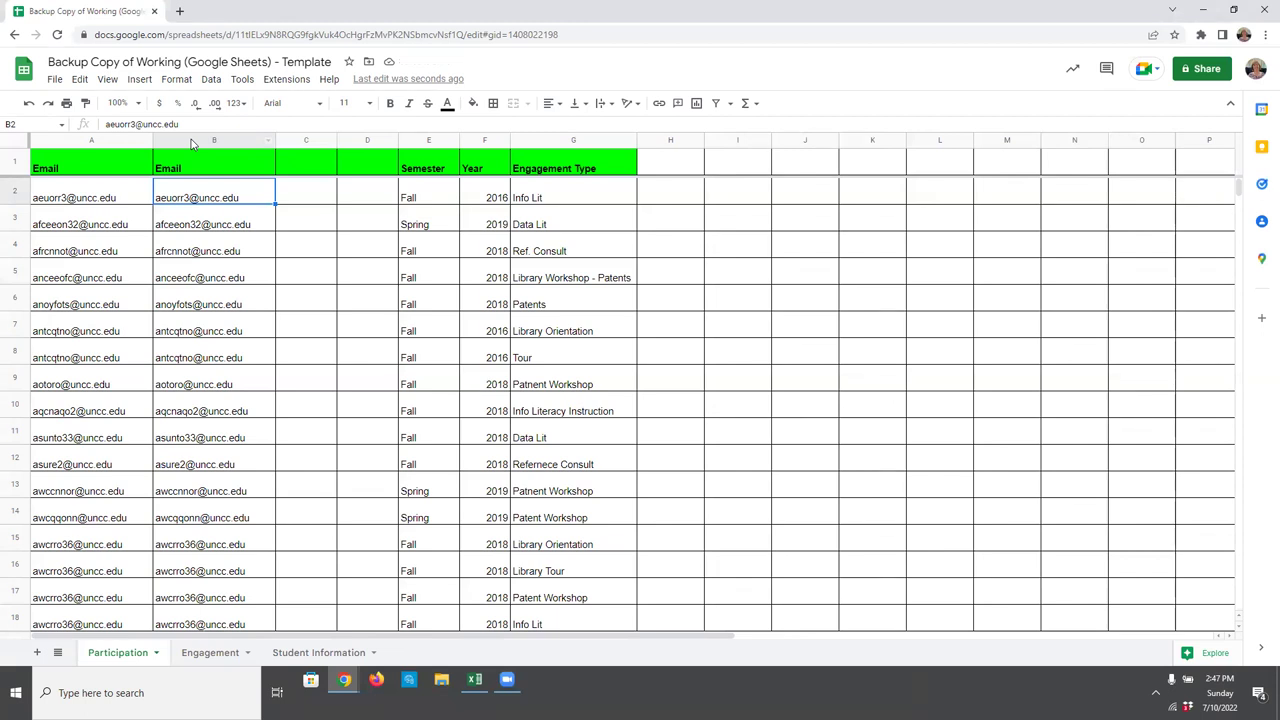
{"action": "left_click", "coordinate": [191, 140]}
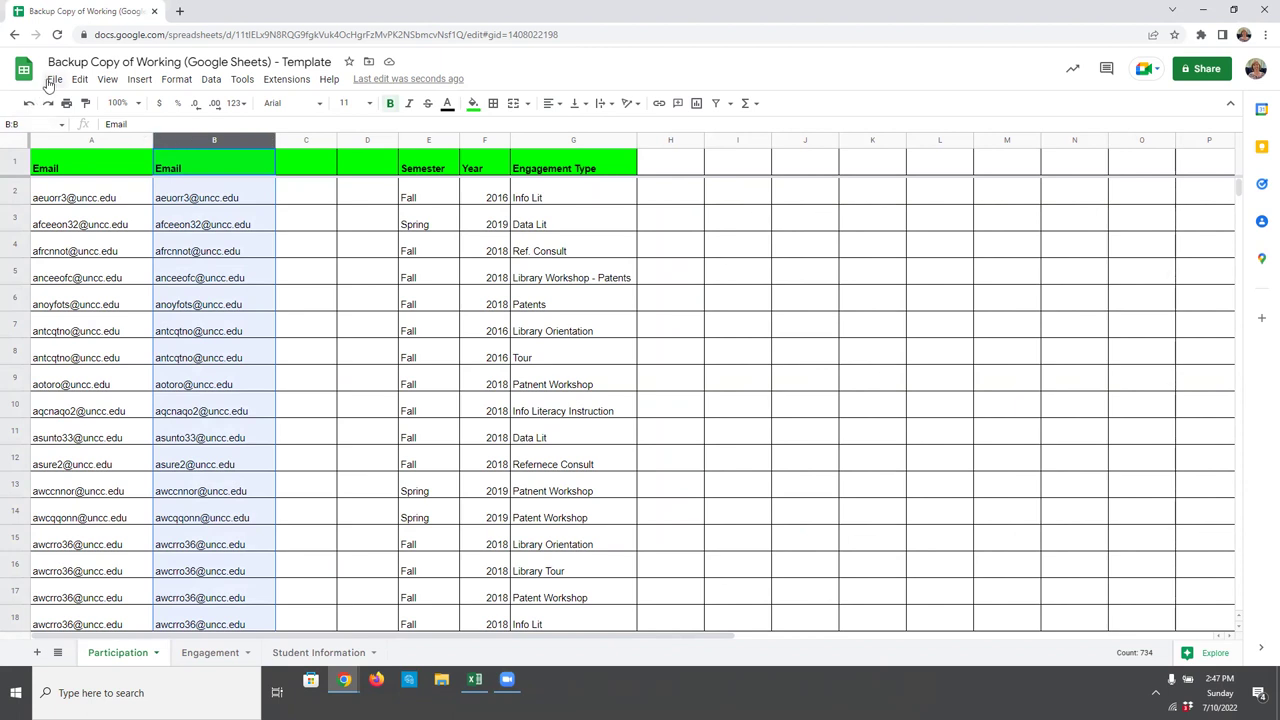
Step: Split column B's email addresses into columns using a custom '@' separator
{"action": "left_click", "coordinate": [211, 80]}
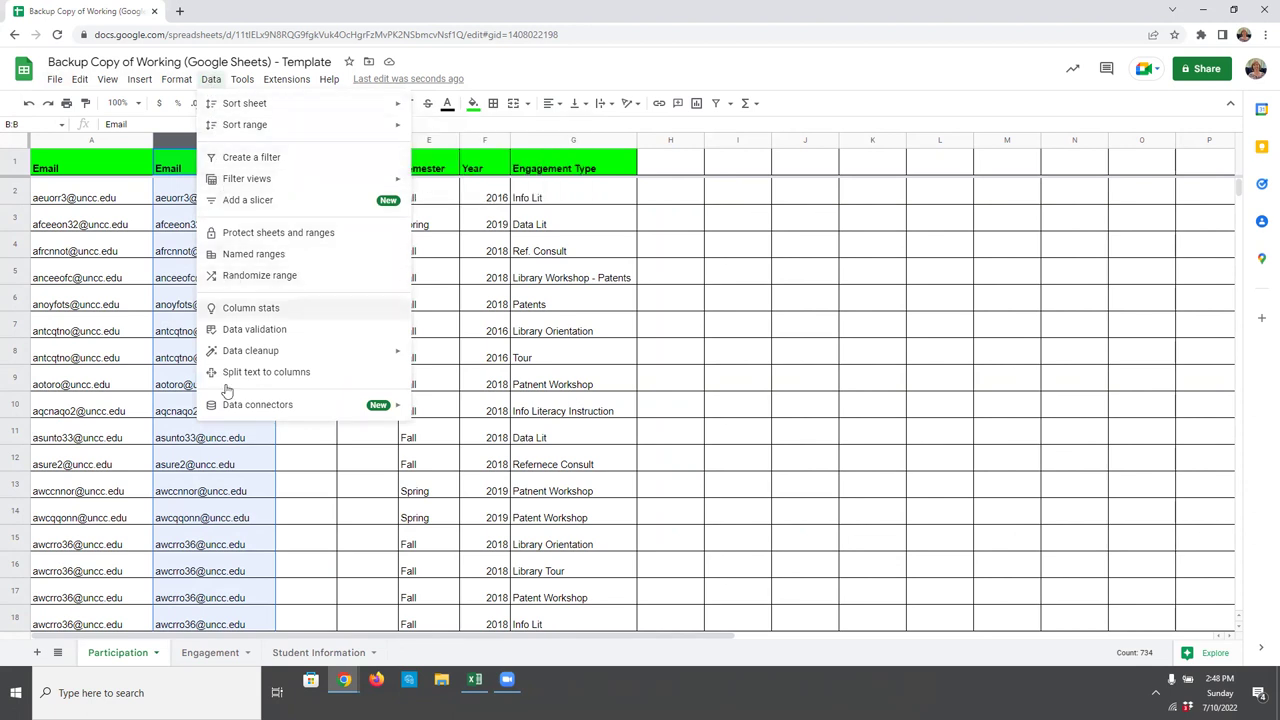
{"action": "left_click", "coordinate": [241, 373]}
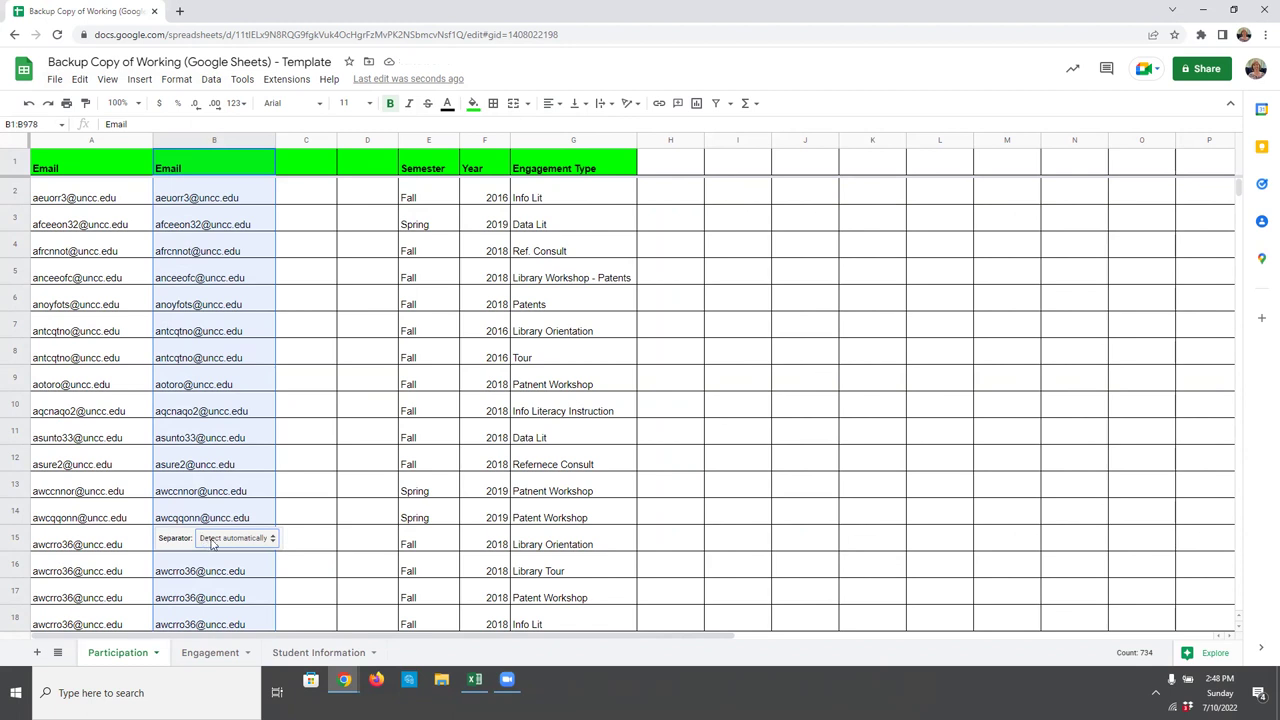
{"action": "left_click", "coordinate": [212, 542]}
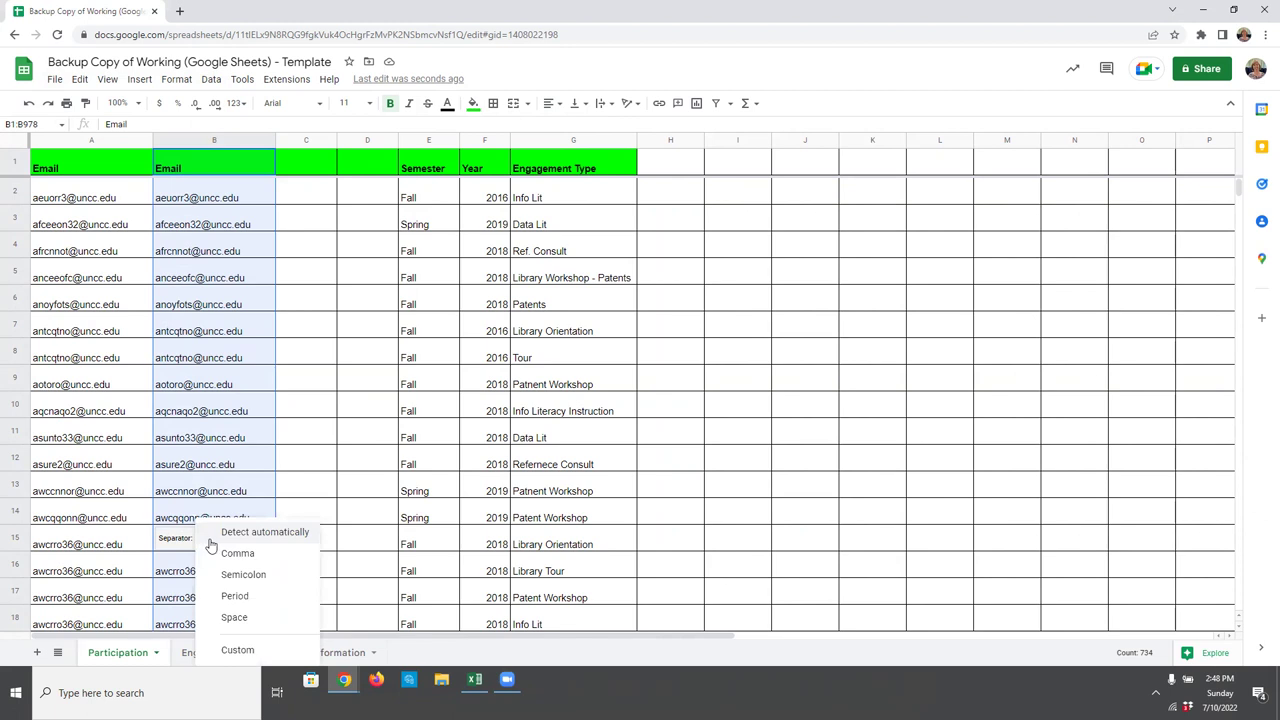
{"action": "left_click", "coordinate": [236, 651]}
{"action": "type", "text": "@"}
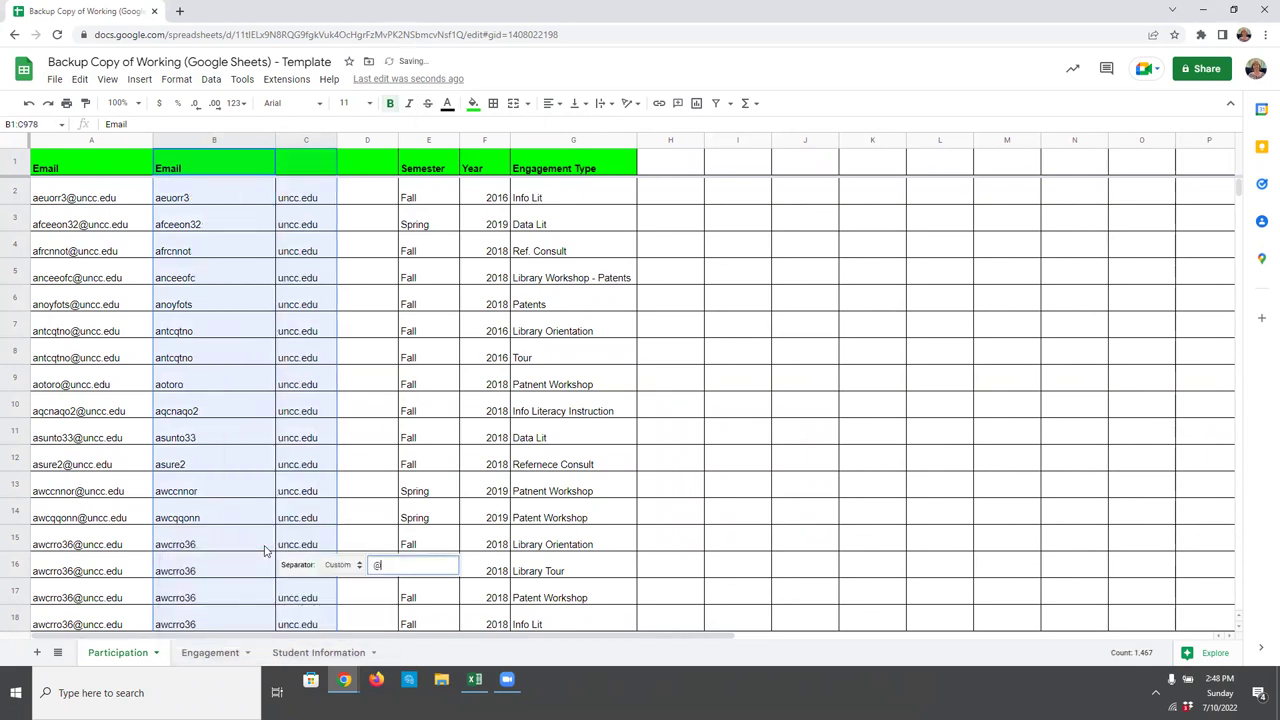
{"action": "left_click", "coordinate": [268, 440]}
{"action": "left_click", "coordinate": [209, 206]}
{"action": "left_click", "coordinate": [288, 206]}
Step: Change the column B header from Email to 'Username'
{"action": "left_click", "coordinate": [216, 202]}
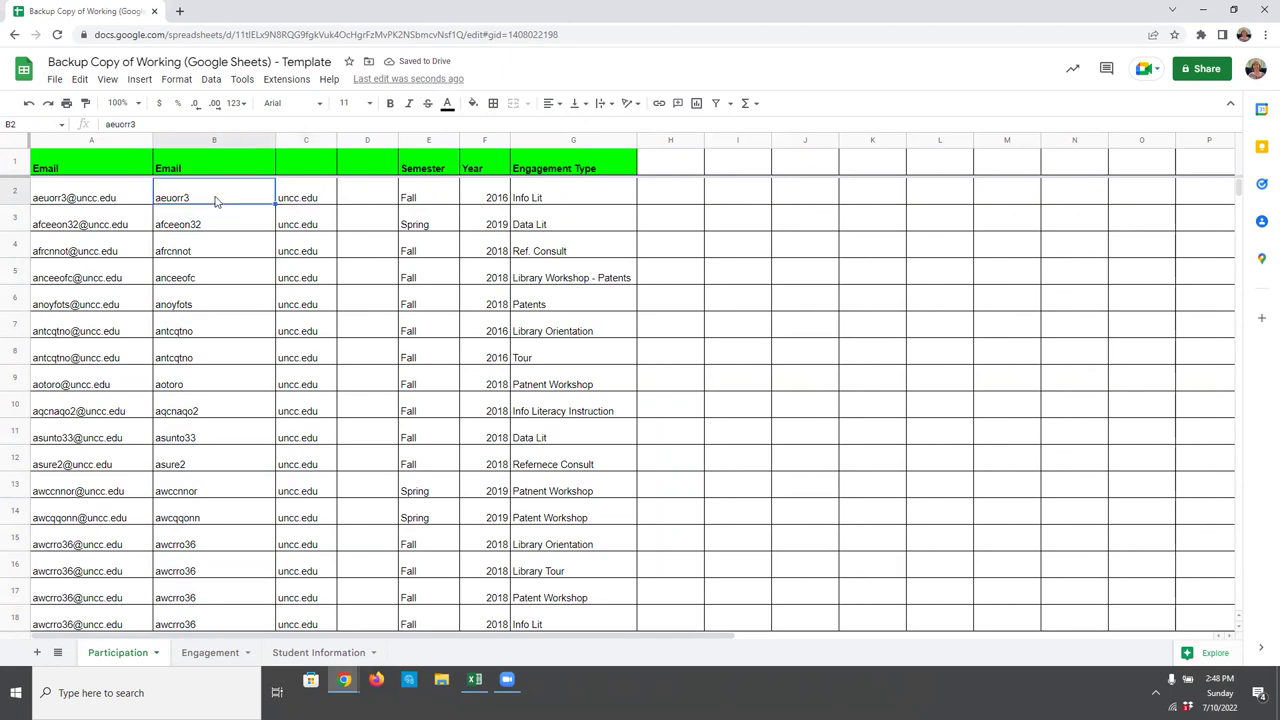
{"action": "double_click", "coordinate": [193, 173]}
{"action": "left_click_drag", "start_coordinate": [193, 173], "coordinate": [103, 165]}
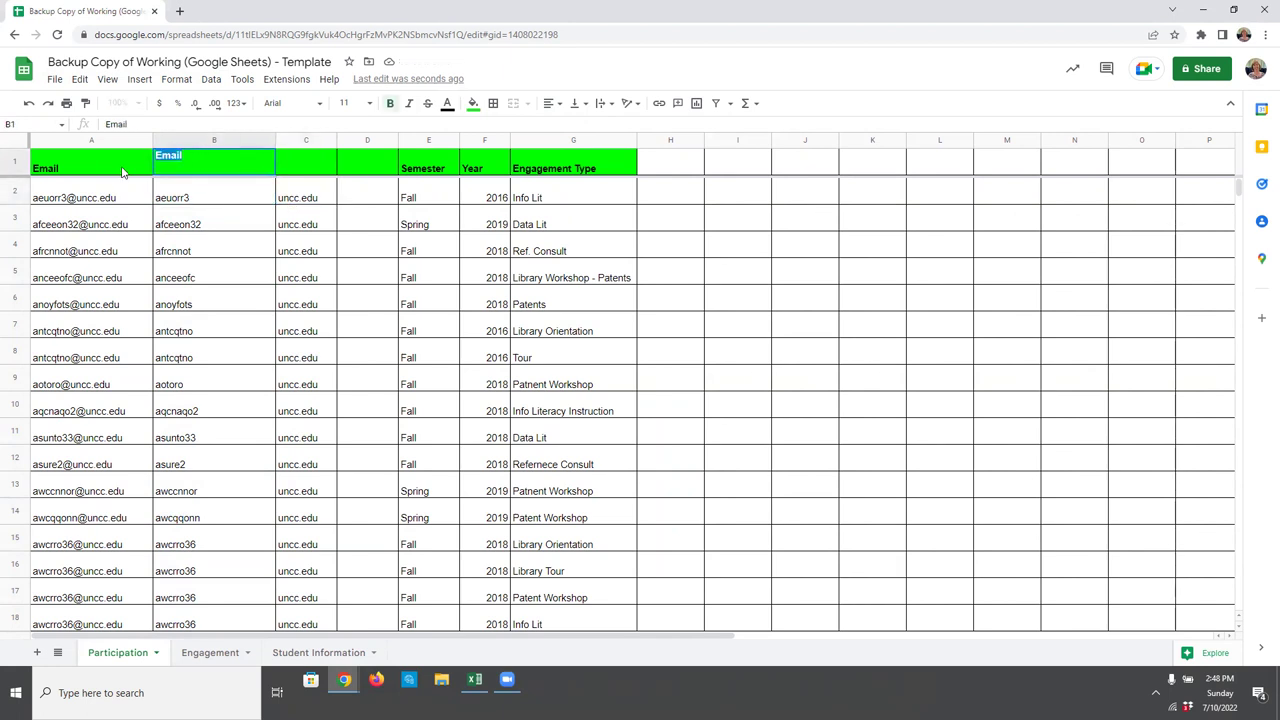
{"action": "type", "text": "Username"}
{"action": "key", "text": "Return"}
{"action": "key", "text": "Up"}
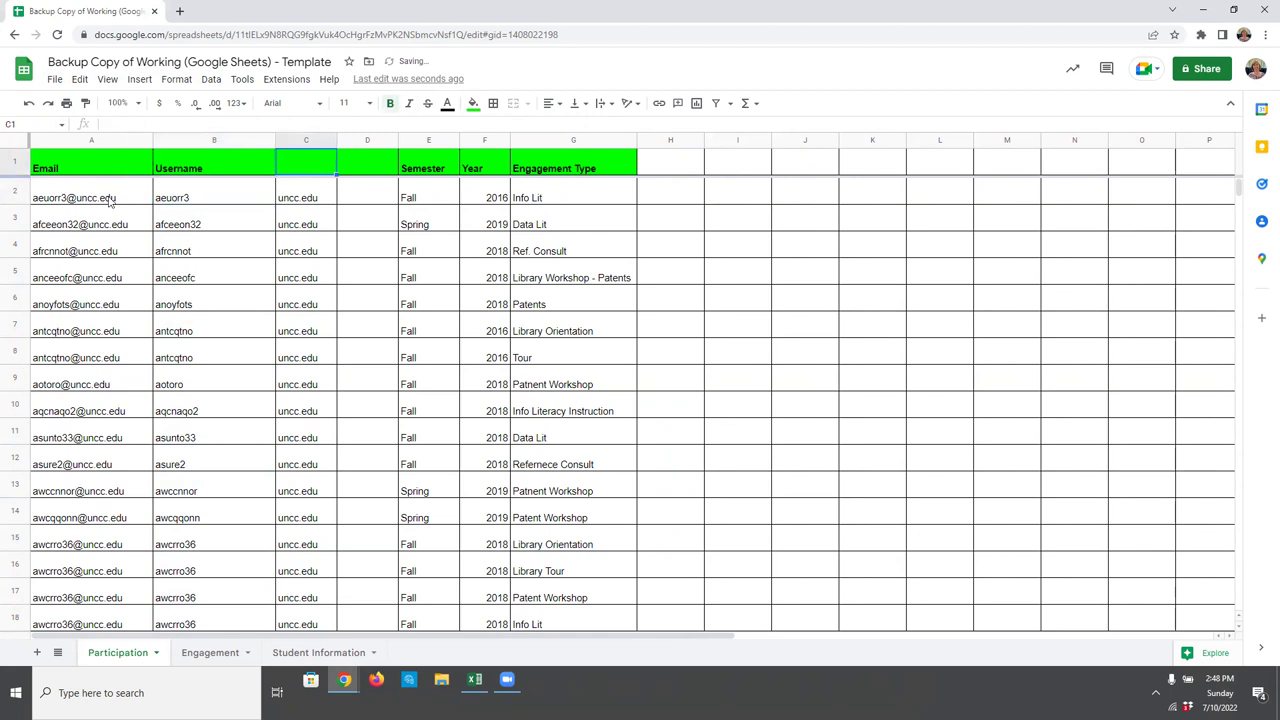
Step: Delete columns C–D and the original Email column A, leaving Username, Semester, Year, Engagement Type
{"action": "left_click_drag", "start_coordinate": [312, 140], "coordinate": [358, 140]}
{"action": "right_click", "coordinate": [358, 141]}
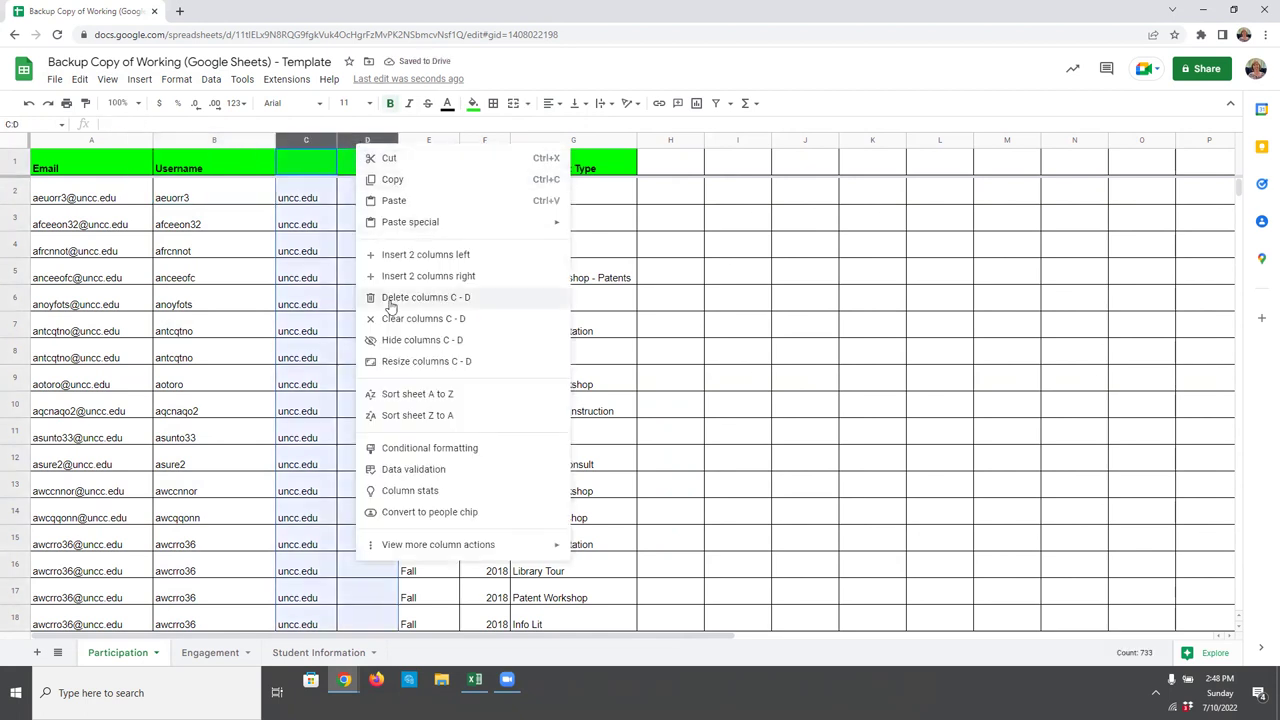
{"action": "left_click", "coordinate": [425, 297]}
{"action": "left_click", "coordinate": [234, 284]}
{"action": "left_click", "coordinate": [80, 140]}
{"action": "right_click", "coordinate": [80, 140]}
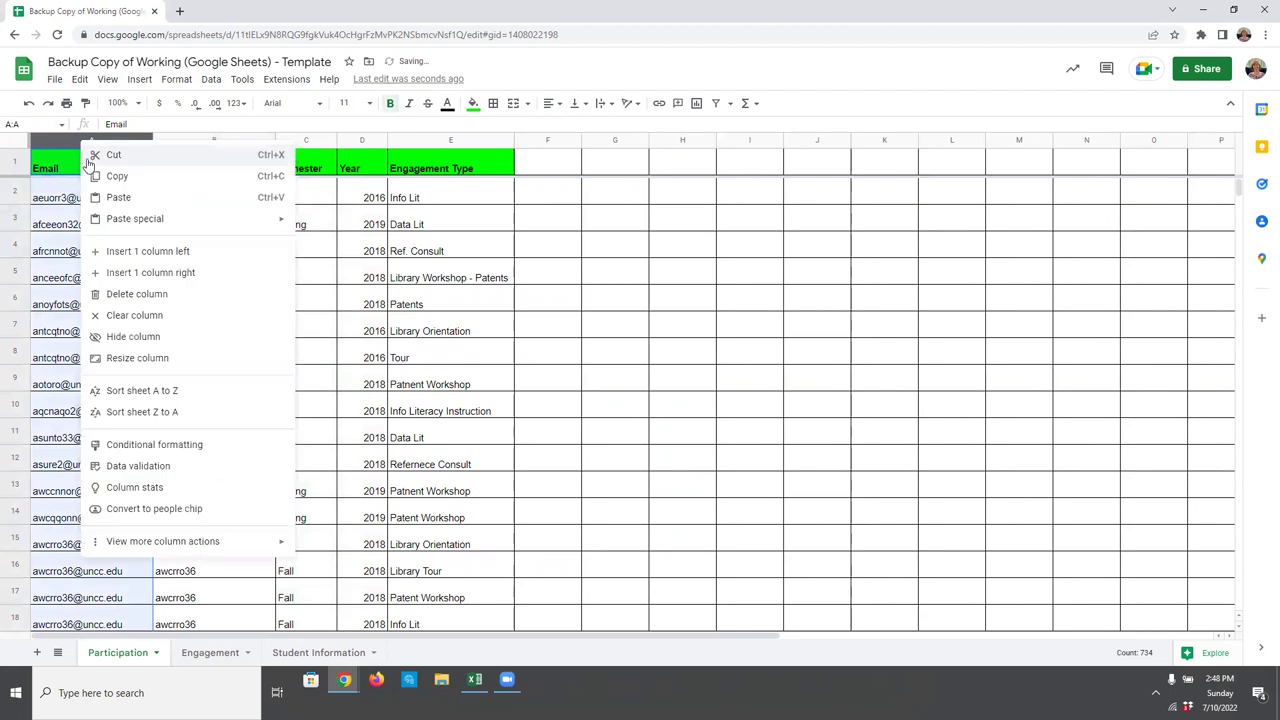
{"action": "left_click", "coordinate": [127, 292]}
{"action": "left_click", "coordinate": [141, 270]}
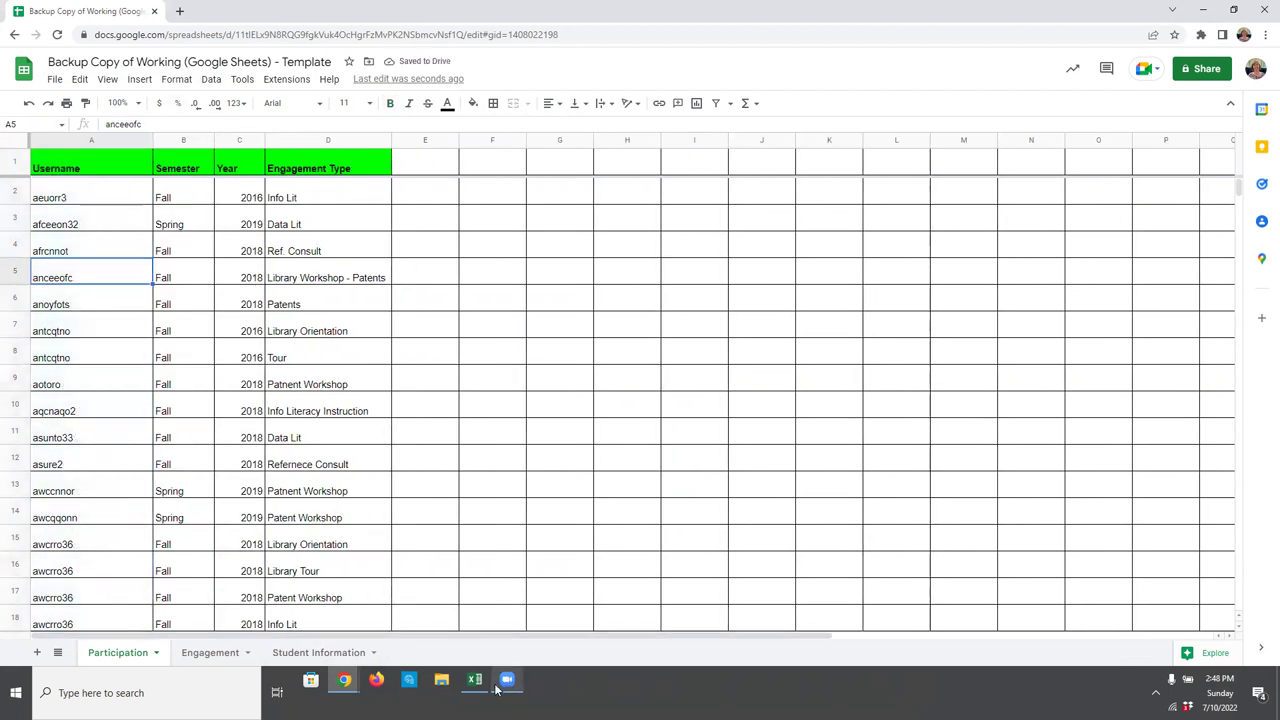
{"action": "left_click", "coordinate": [344, 680]}
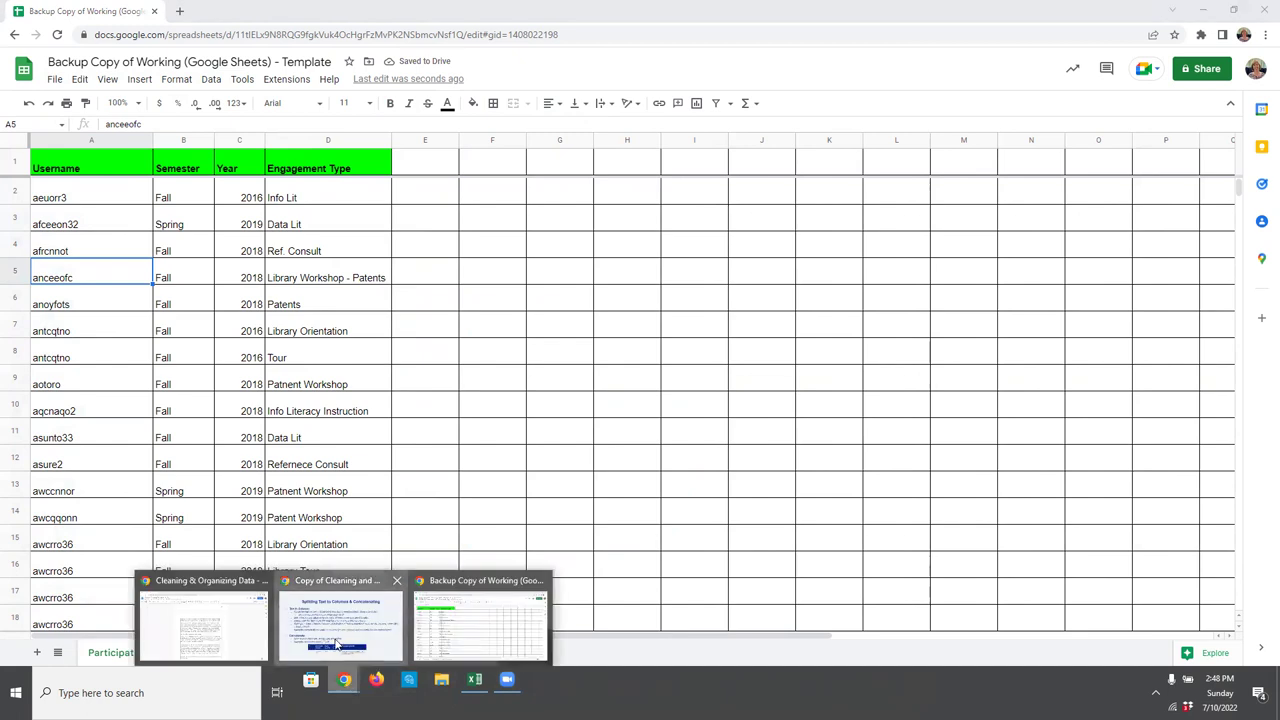
{"action": "left_click", "coordinate": [336, 630]}
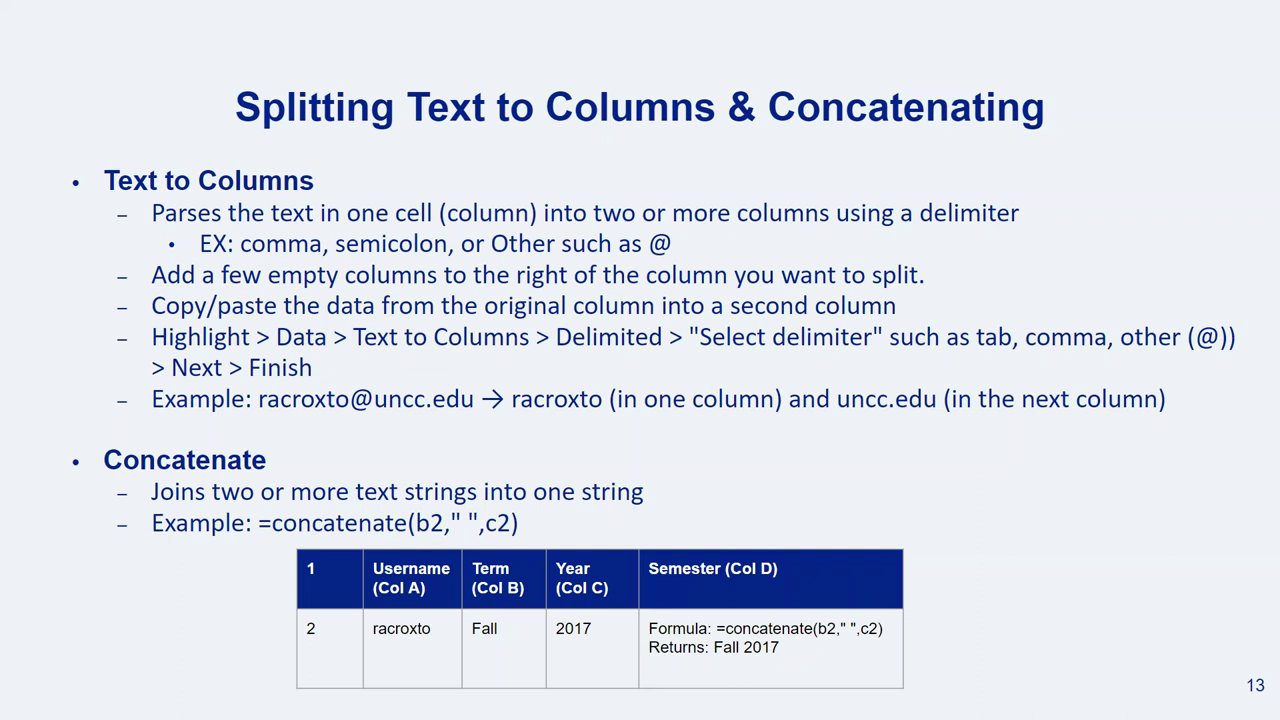
Step: Advance the slideshow to slide 14, Filtering & Removing Duplicates, then return to Excel
{"action": "left_click", "coordinate": [535, 294]}
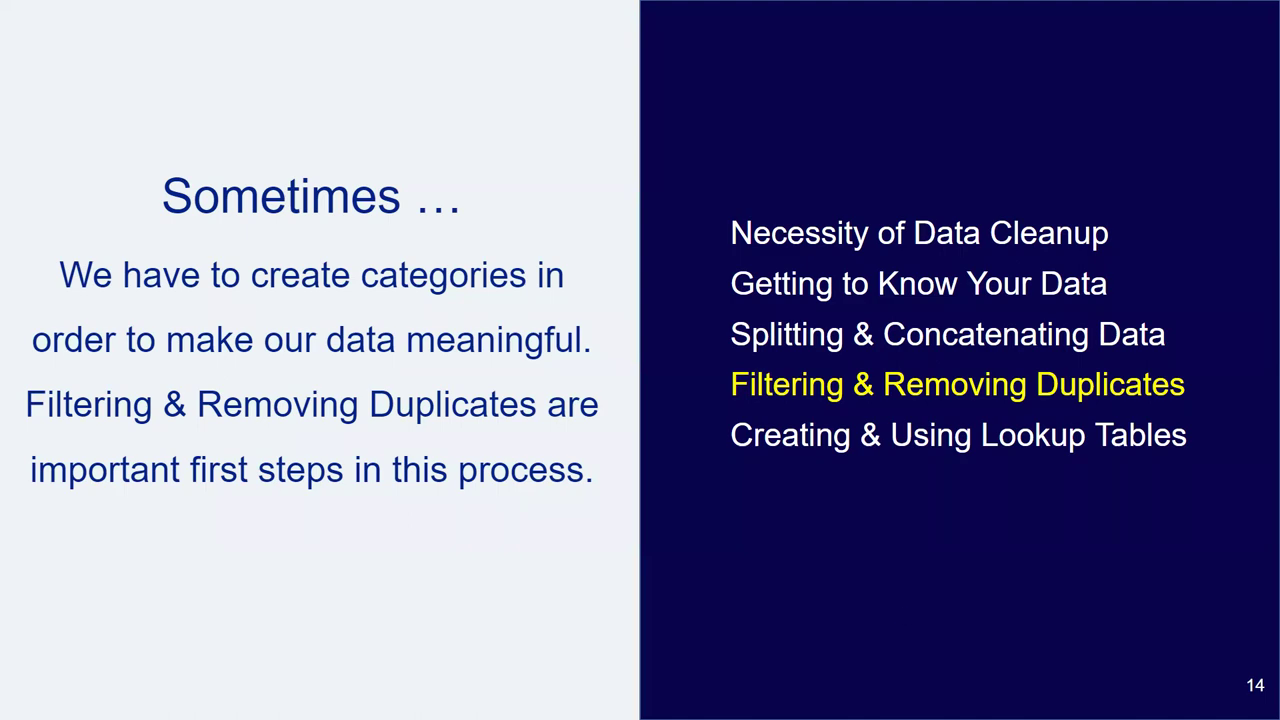
{"action": "key", "text": "alt+Tab"}
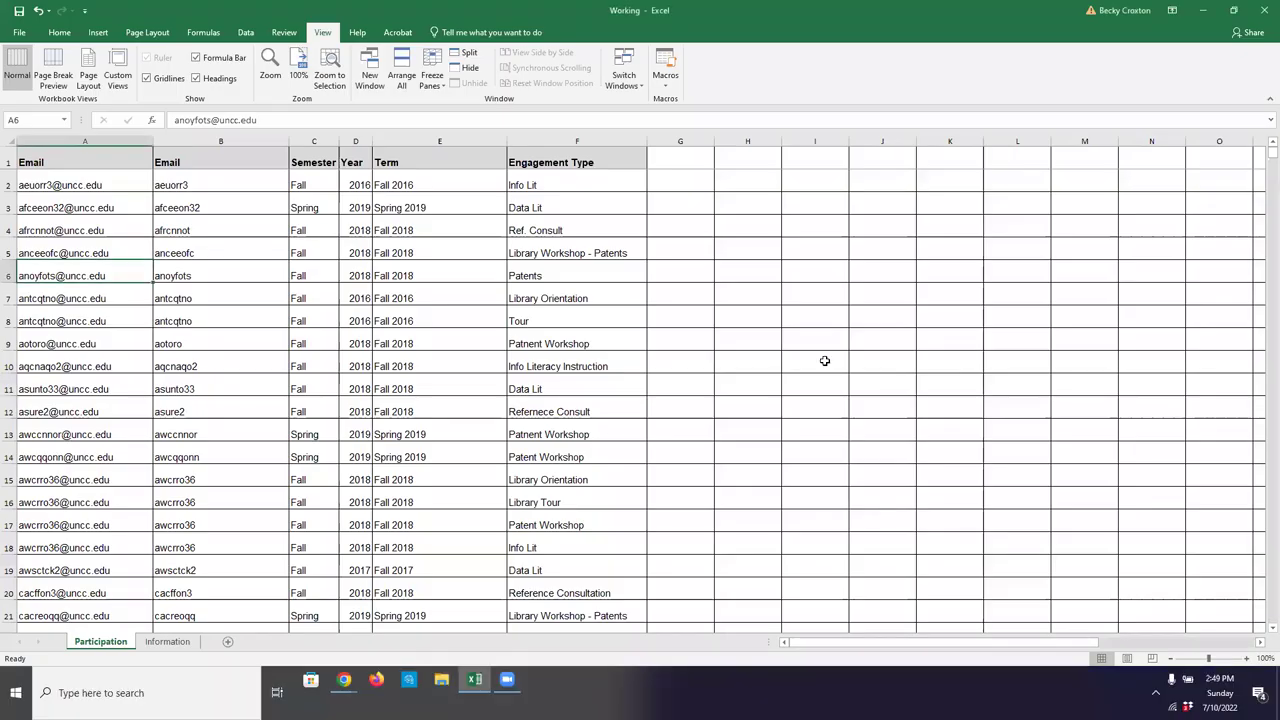
Step: Select the entire Engagement Type column F on the Participation sheet
{"action": "left_click", "coordinate": [86, 162]}
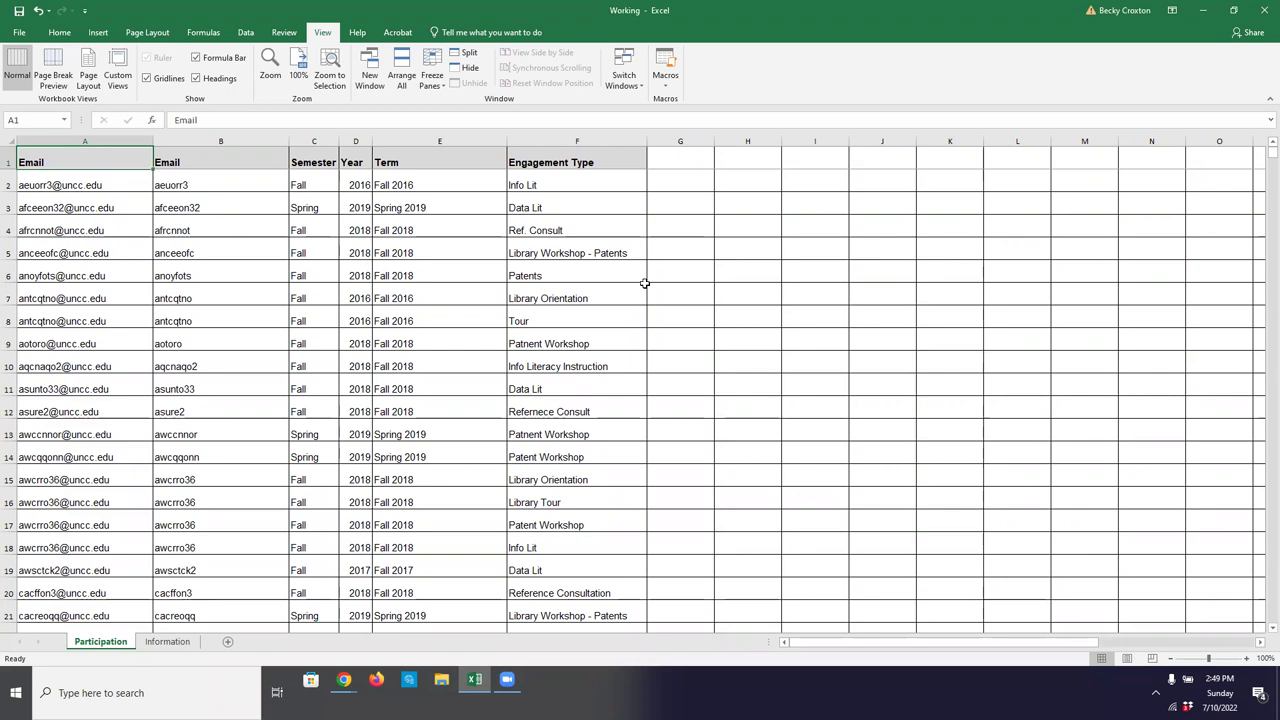
{"action": "left_click", "coordinate": [553, 228]}
{"action": "left_click", "coordinate": [571, 139]}
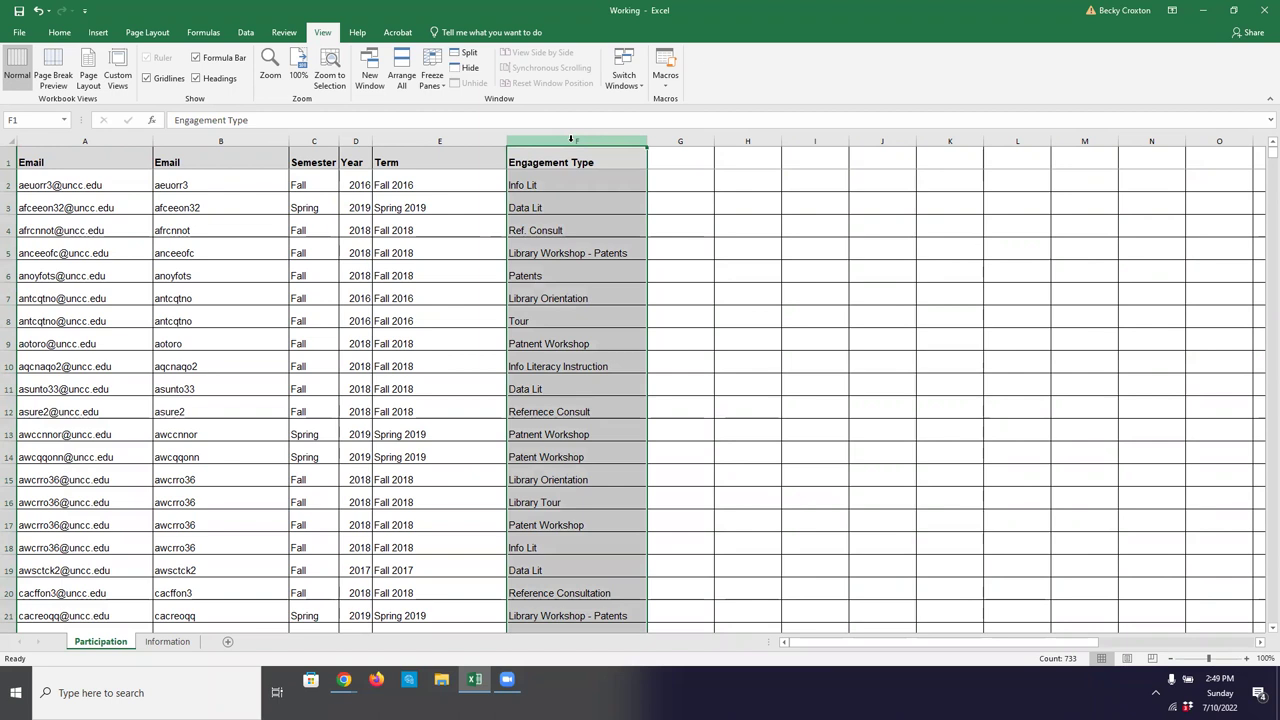
{"action": "left_click", "coordinate": [557, 192]}
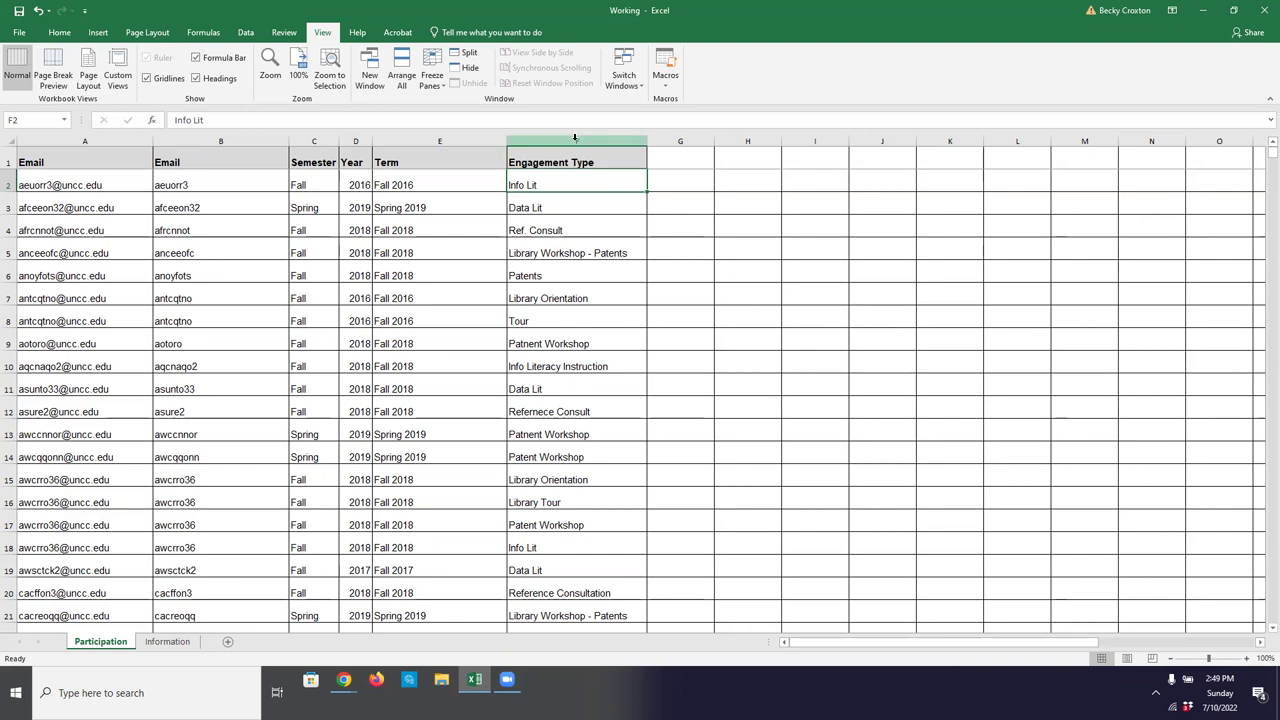
{"action": "left_click", "coordinate": [575, 140]}
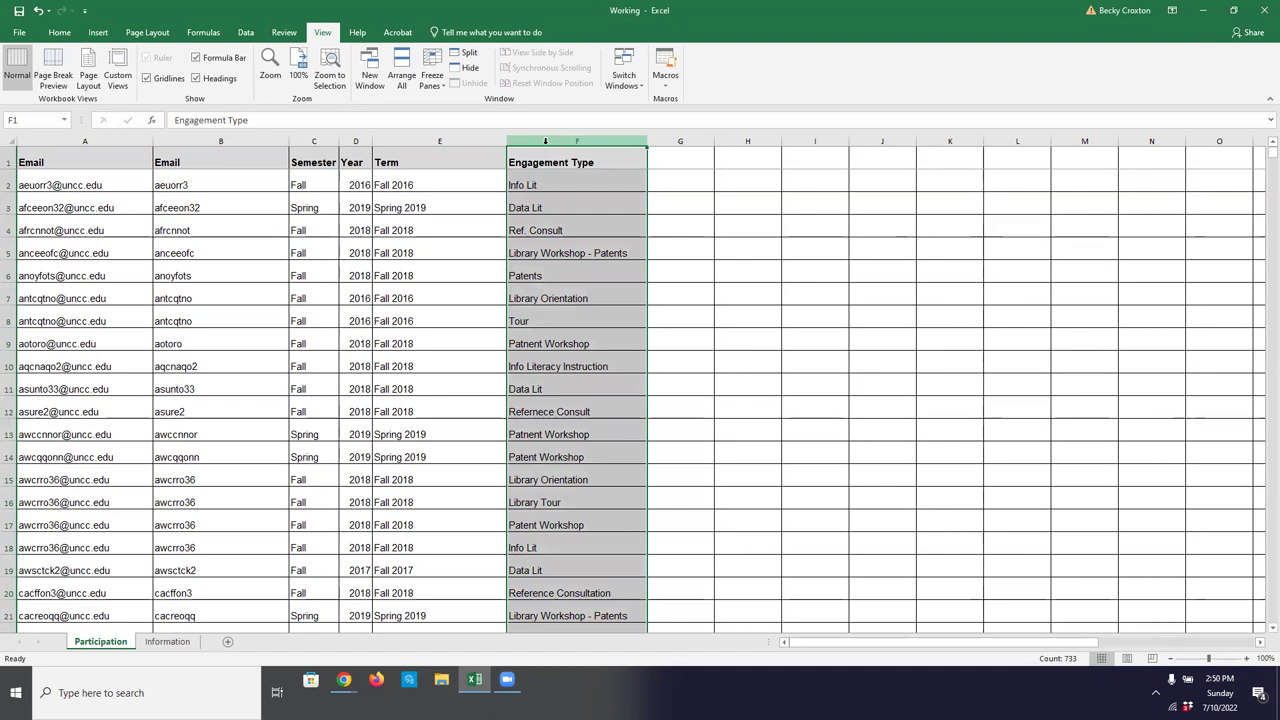
Step: Turn on Filter and keep only Data Lit, Data Literacy Instr. and Data Literacy Instruction (227 of 976)
{"action": "left_click", "coordinate": [246, 33]}
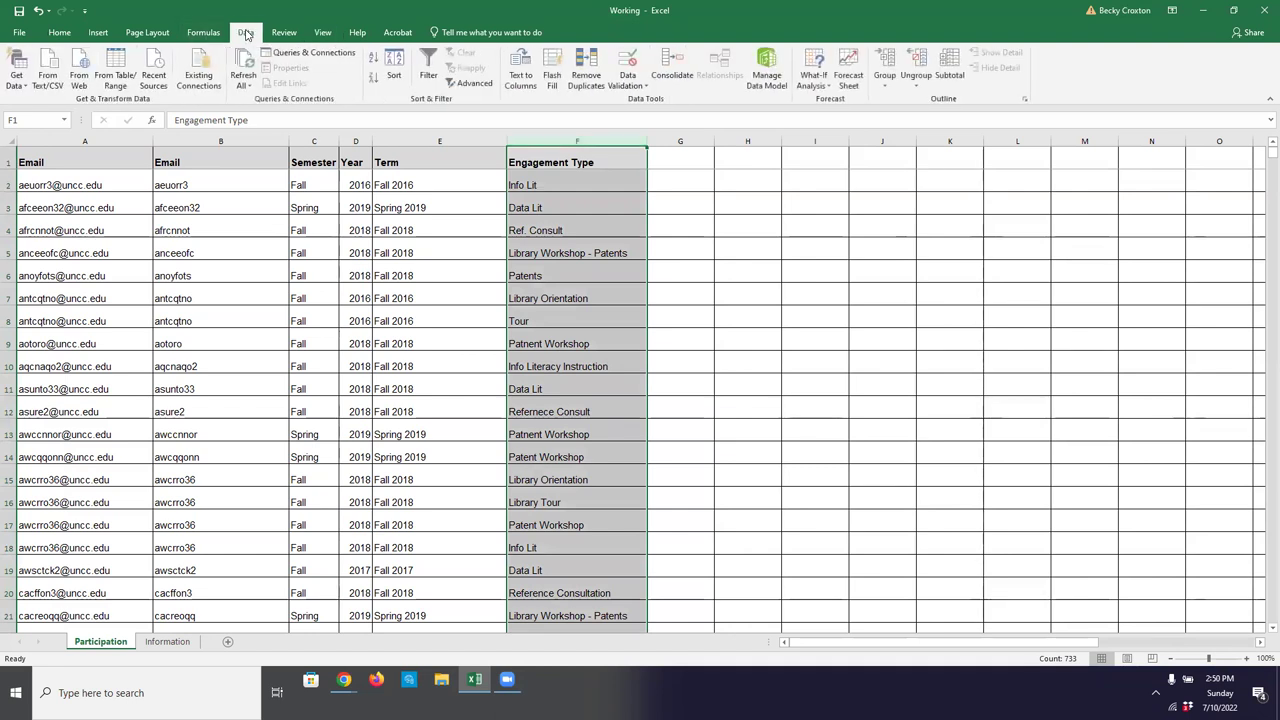
{"action": "left_click", "coordinate": [429, 62]}
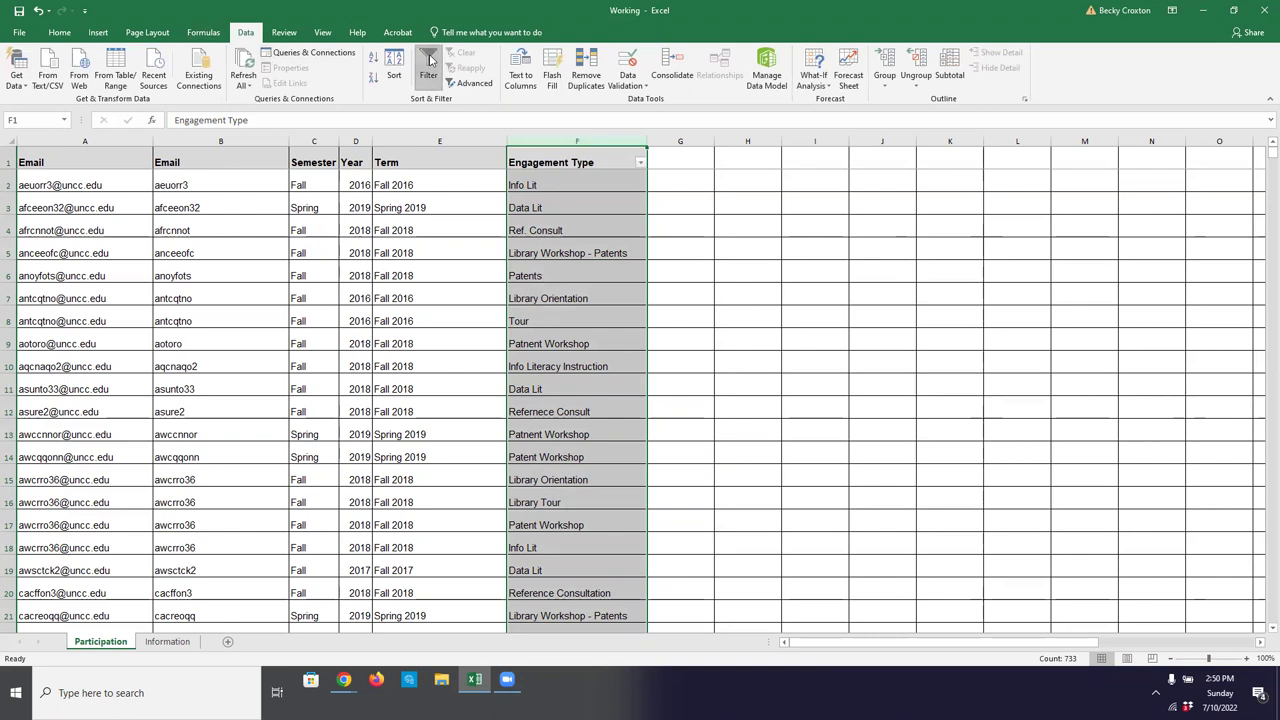
{"action": "left_click", "coordinate": [618, 224]}
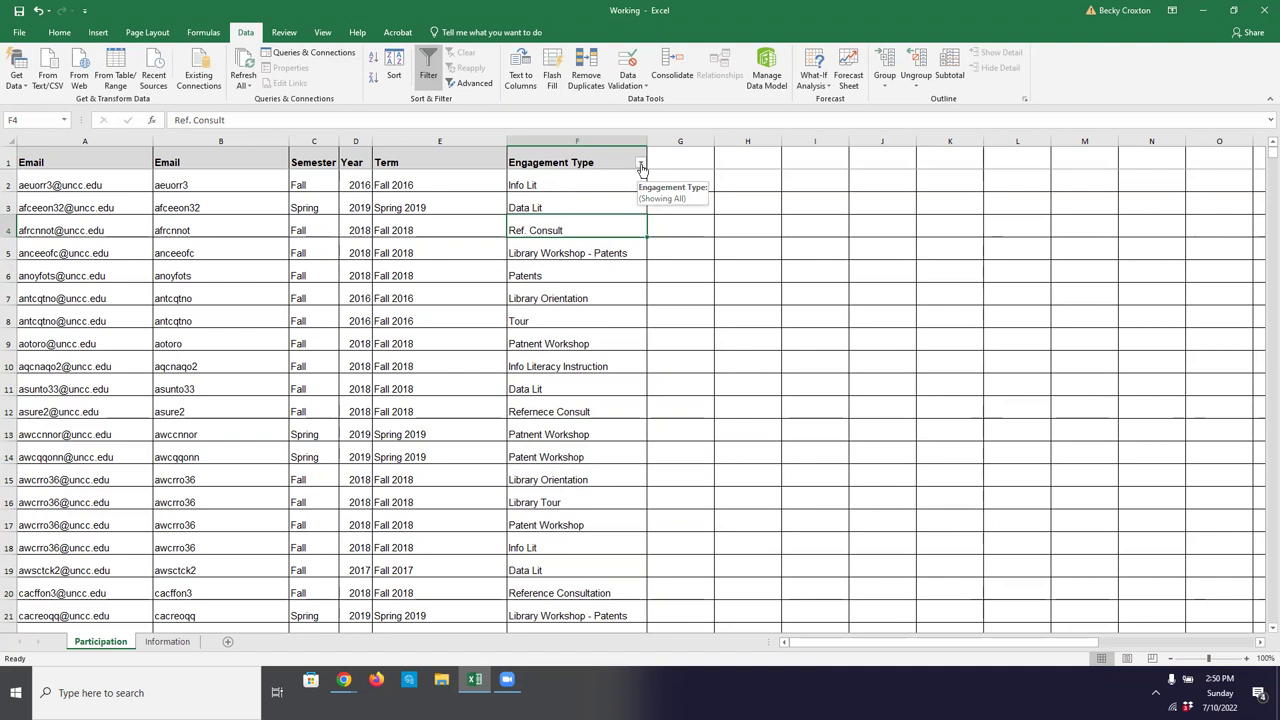
{"action": "left_click", "coordinate": [641, 166]}
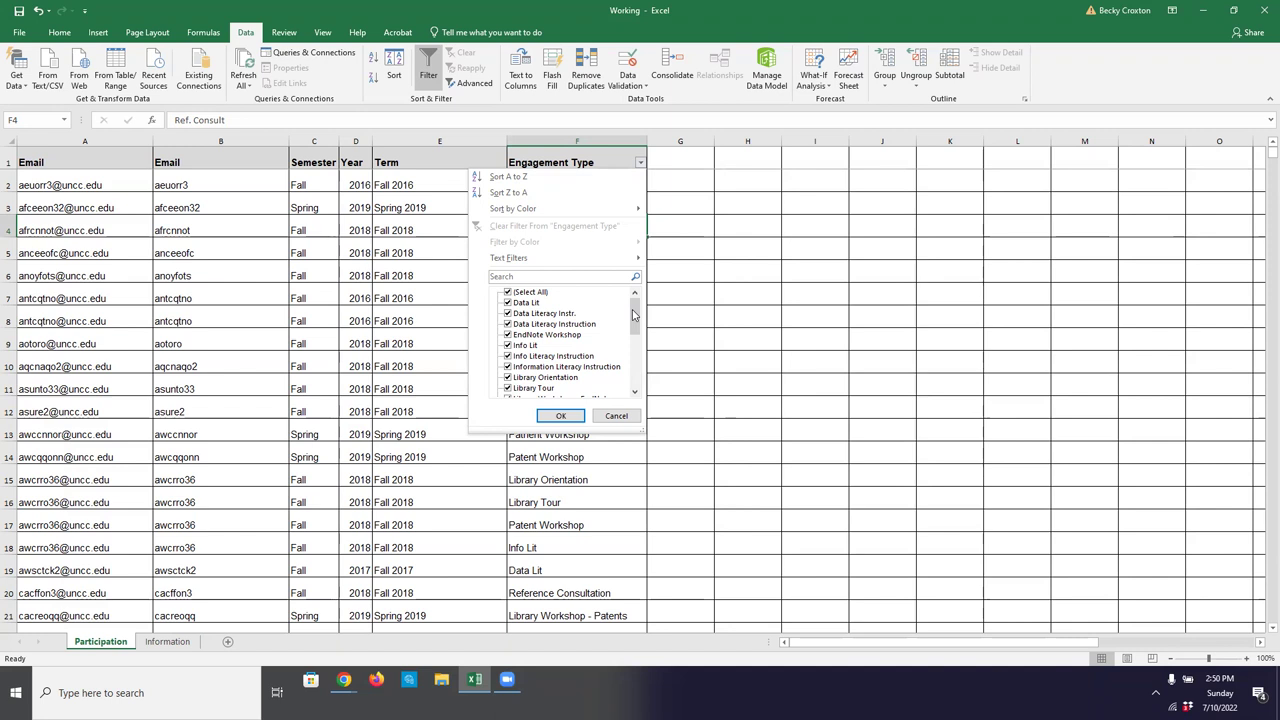
{"action": "scroll", "coordinate": [632, 316], "scroll_direction": "down", "scroll_amount": 5}
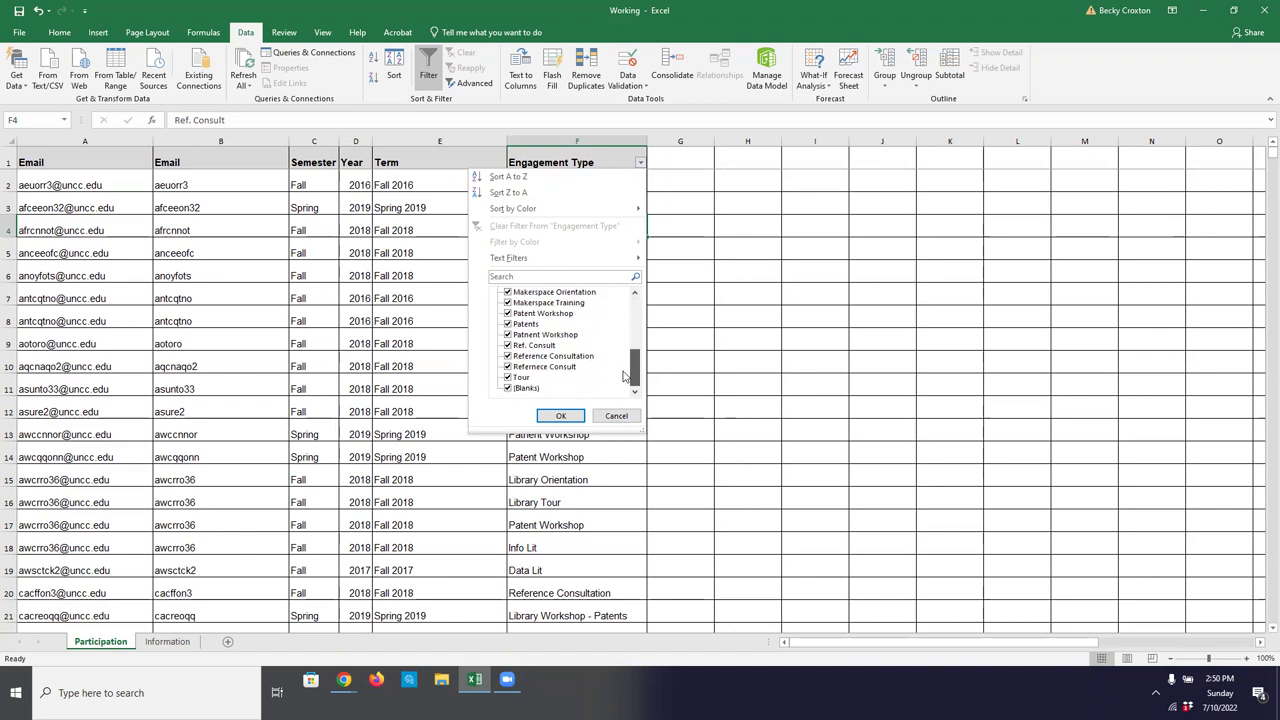
{"action": "scroll", "coordinate": [625, 370], "scroll_direction": "up", "scroll_amount": 5}
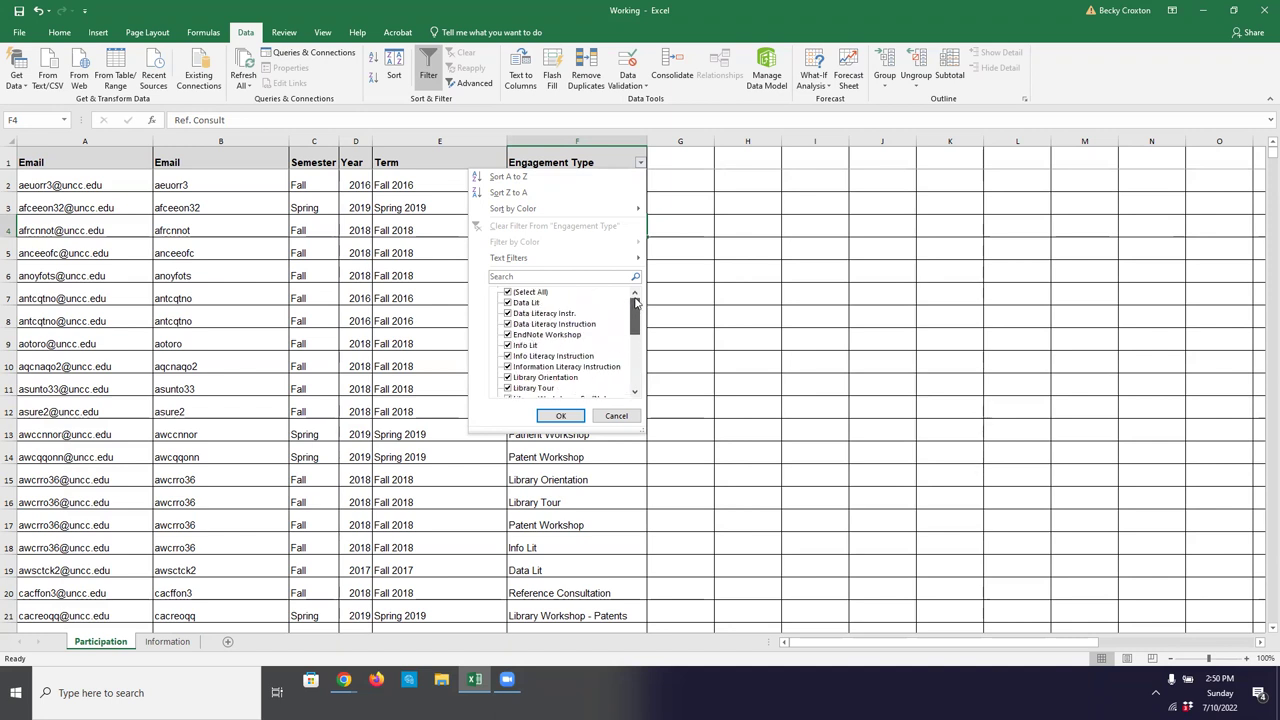
{"action": "left_click", "coordinate": [507, 293]}
{"action": "left_click", "coordinate": [507, 303]}
{"action": "left_click", "coordinate": [507, 313]}
{"action": "left_click", "coordinate": [507, 324]}
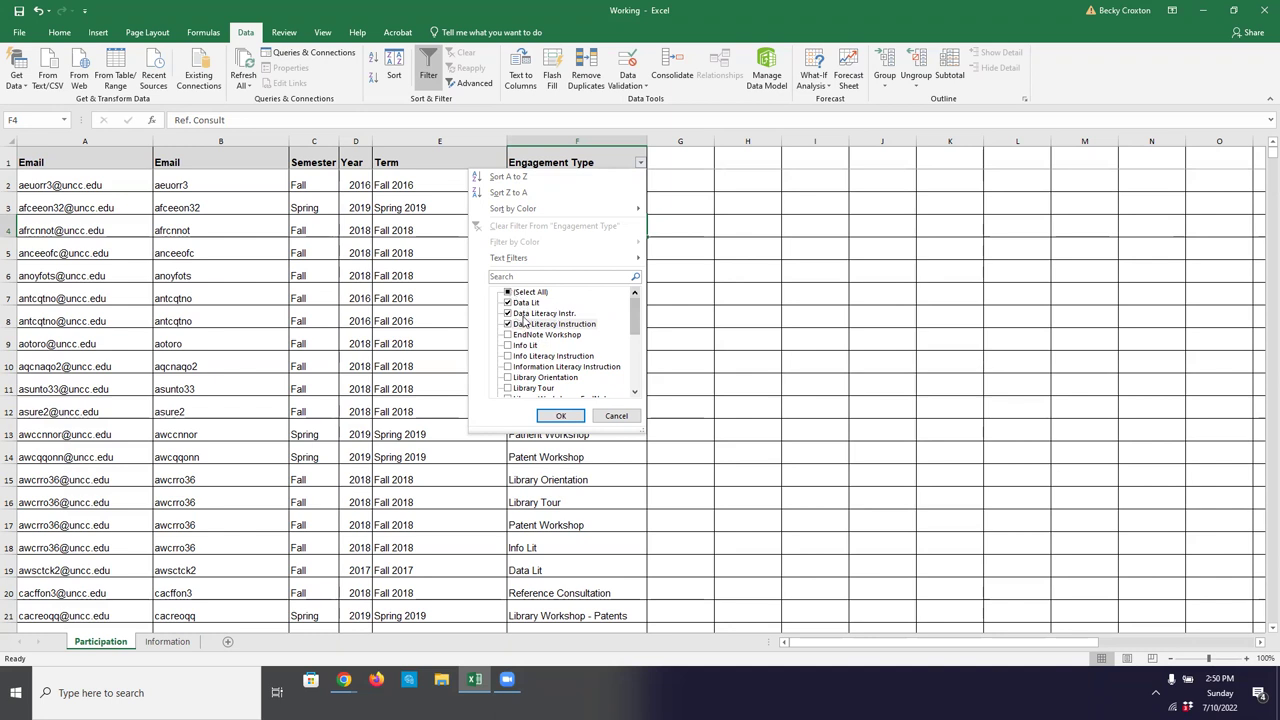
{"action": "left_click", "coordinate": [560, 415]}
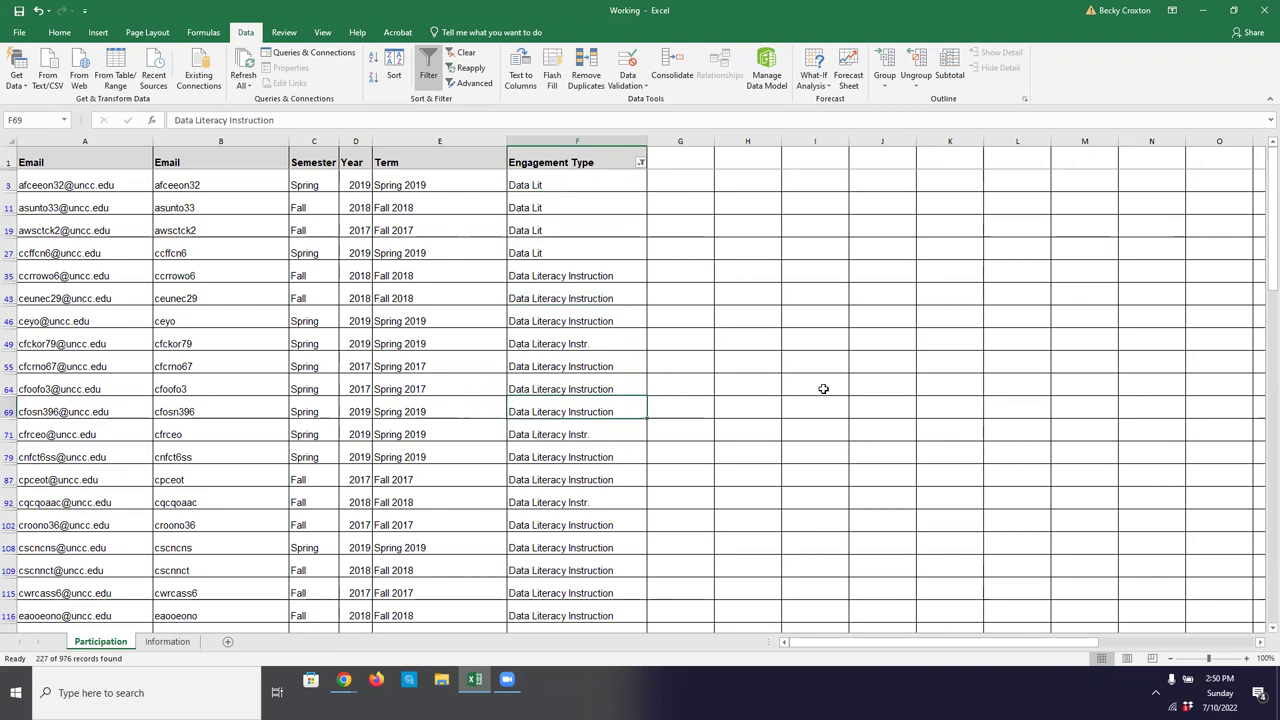
{"action": "left_click_drag", "start_coordinate": [1261, 232], "coordinate": [1261, 158]}
{"action": "left_click", "coordinate": [641, 162]}
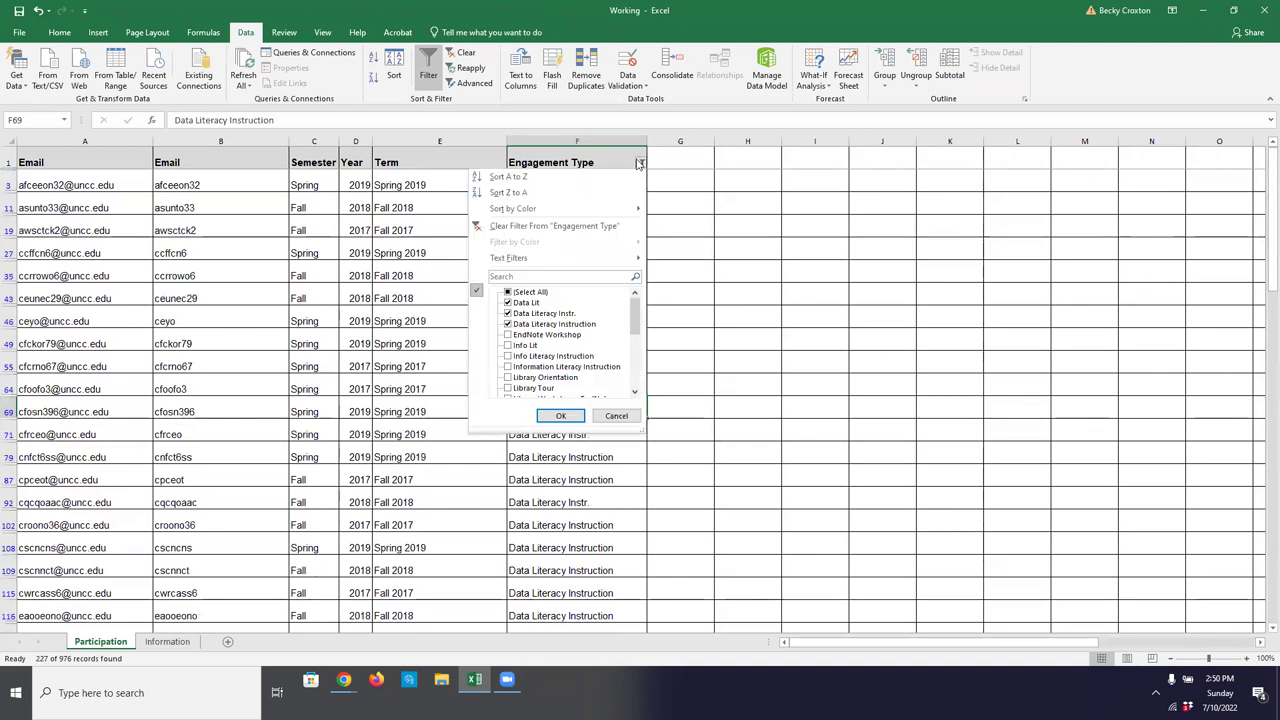
{"action": "left_click", "coordinate": [507, 292]}
{"action": "left_click_drag", "start_coordinate": [634, 320], "coordinate": [622, 378]}
{"action": "scroll", "coordinate": [600, 340], "scroll_direction": "up", "scroll_amount": 5}
{"action": "left_click", "coordinate": [525, 292]}
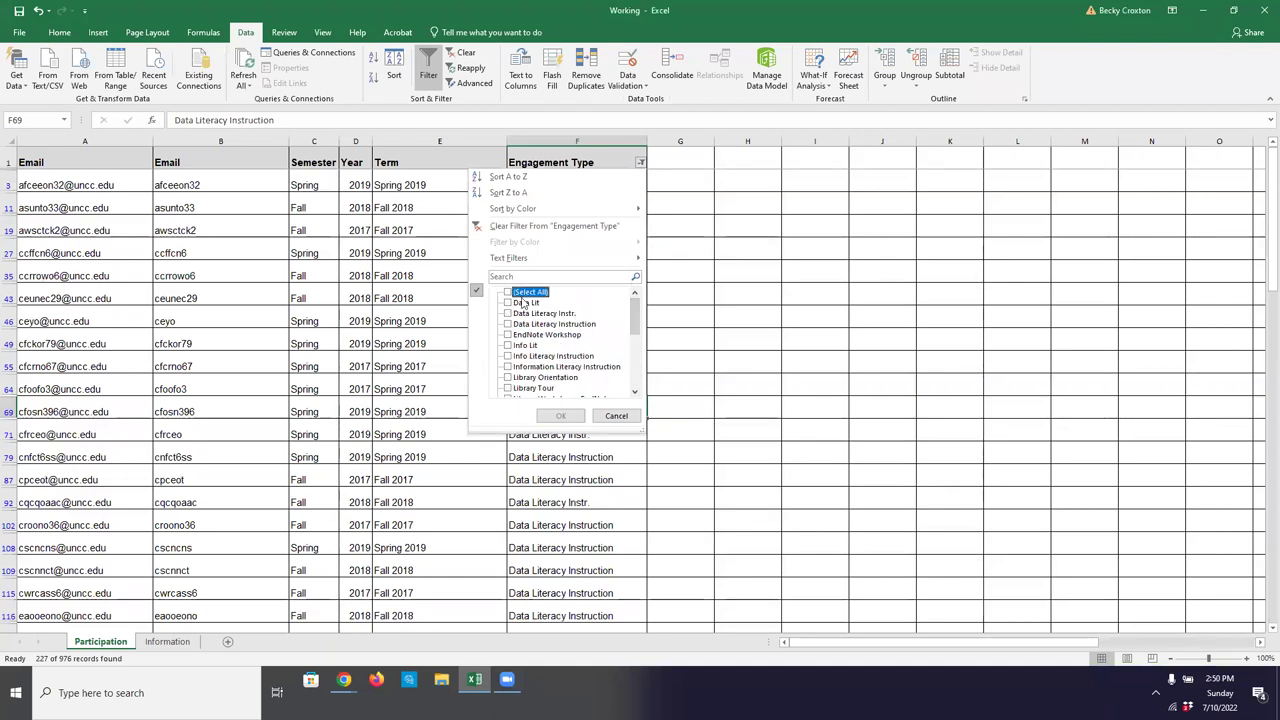
{"action": "left_click_drag", "start_coordinate": [636, 313], "coordinate": [624, 387]}
{"action": "left_click", "coordinate": [507, 388]}
{"action": "left_click", "coordinate": [561, 417]}
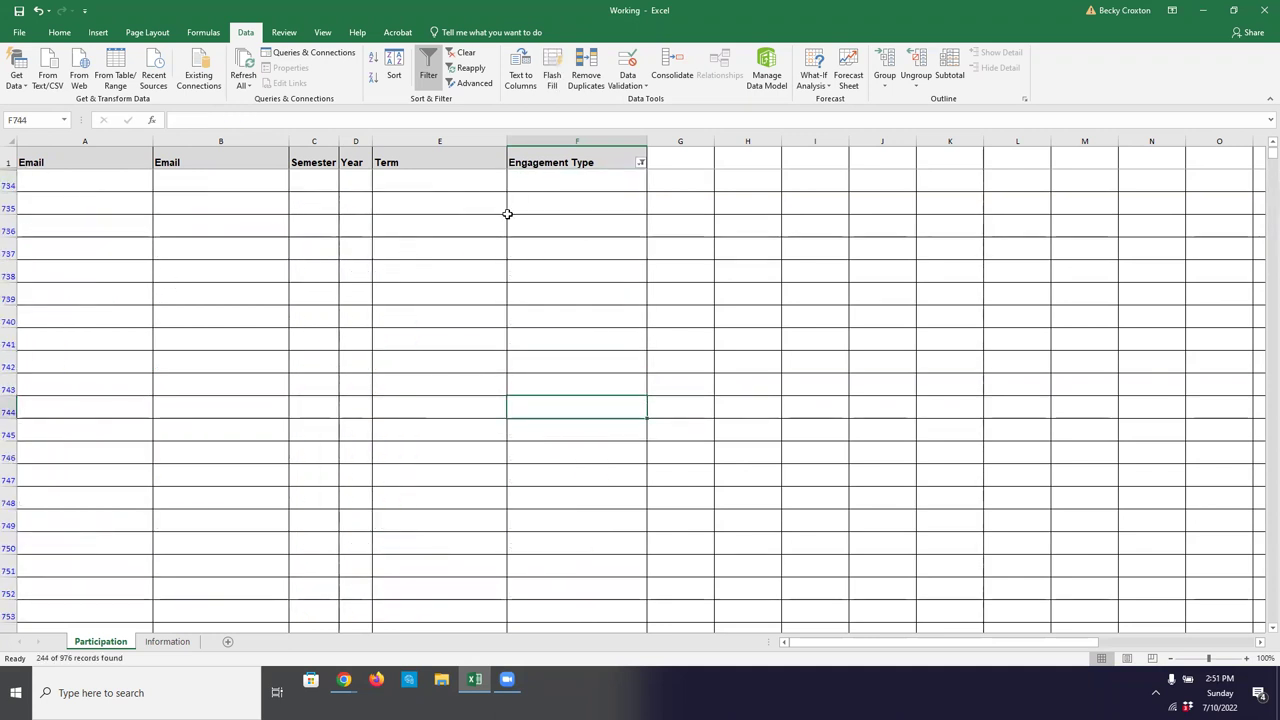
{"action": "left_click", "coordinate": [640, 164]}
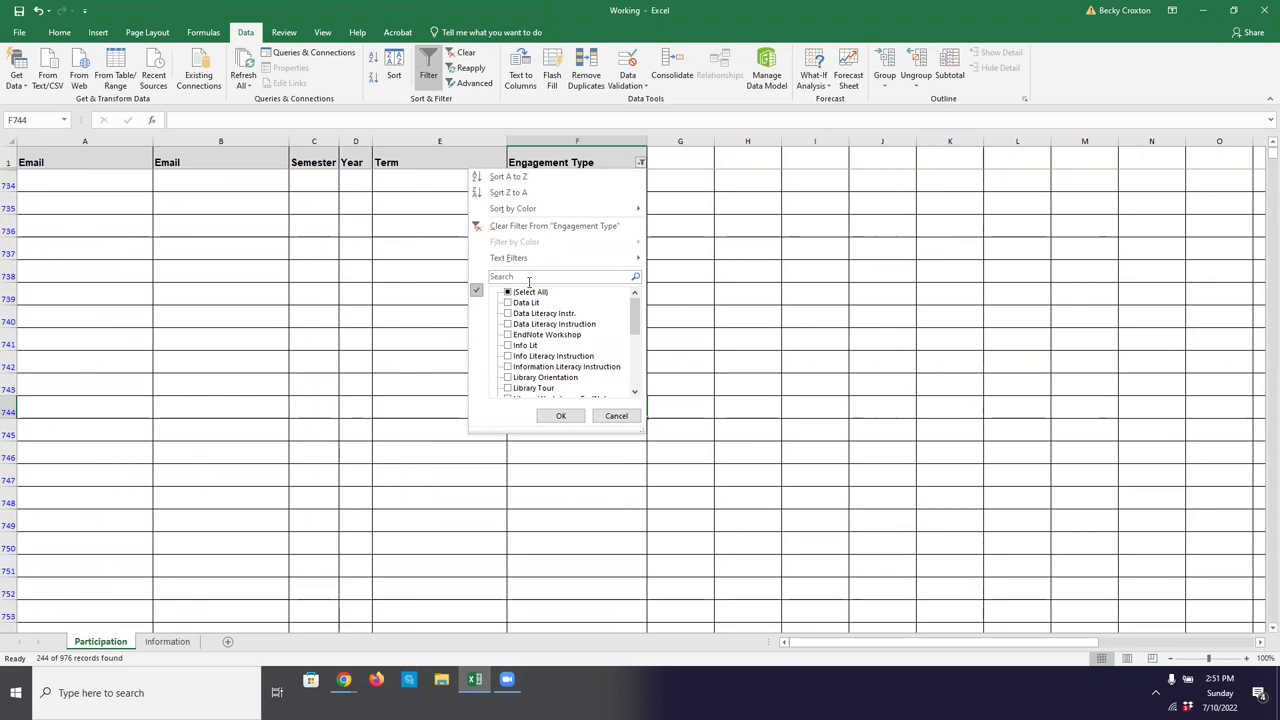
{"action": "left_click", "coordinate": [508, 292]}
{"action": "left_click", "coordinate": [560, 415]}
{"action": "left_click", "coordinate": [560, 411]}
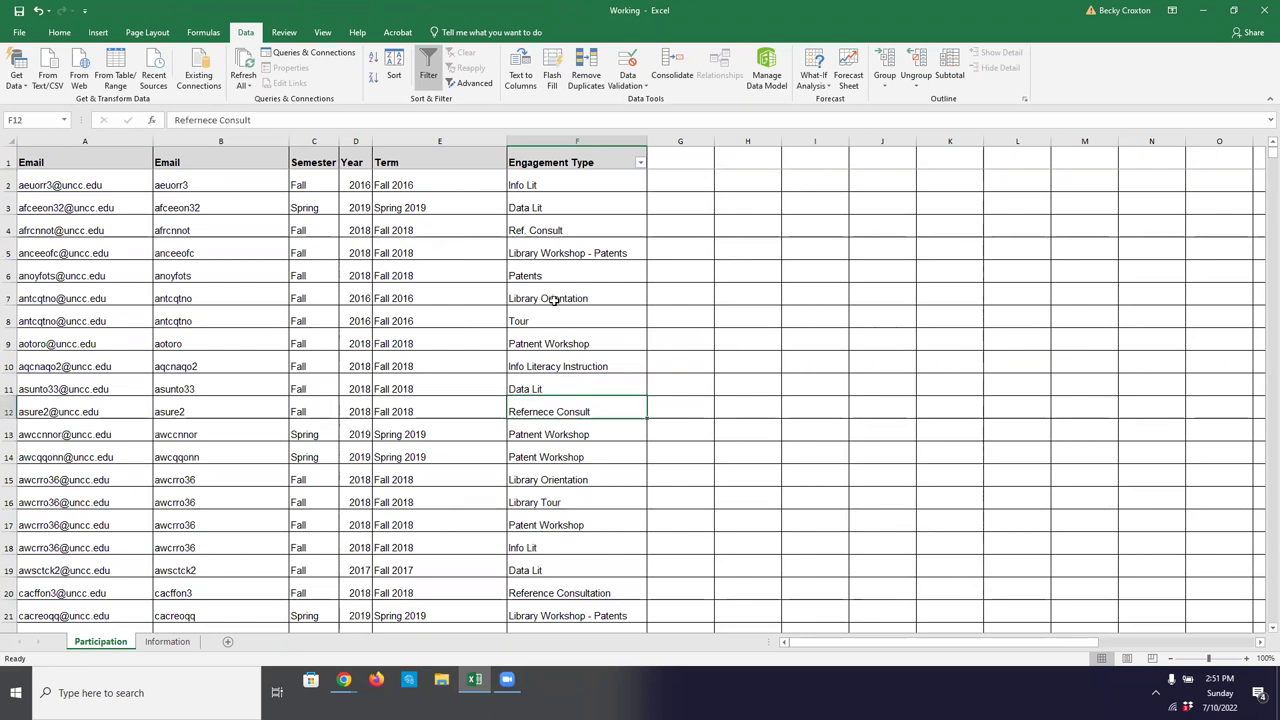
{"action": "left_click", "coordinate": [427, 64]}
{"action": "left_click", "coordinate": [600, 338]}
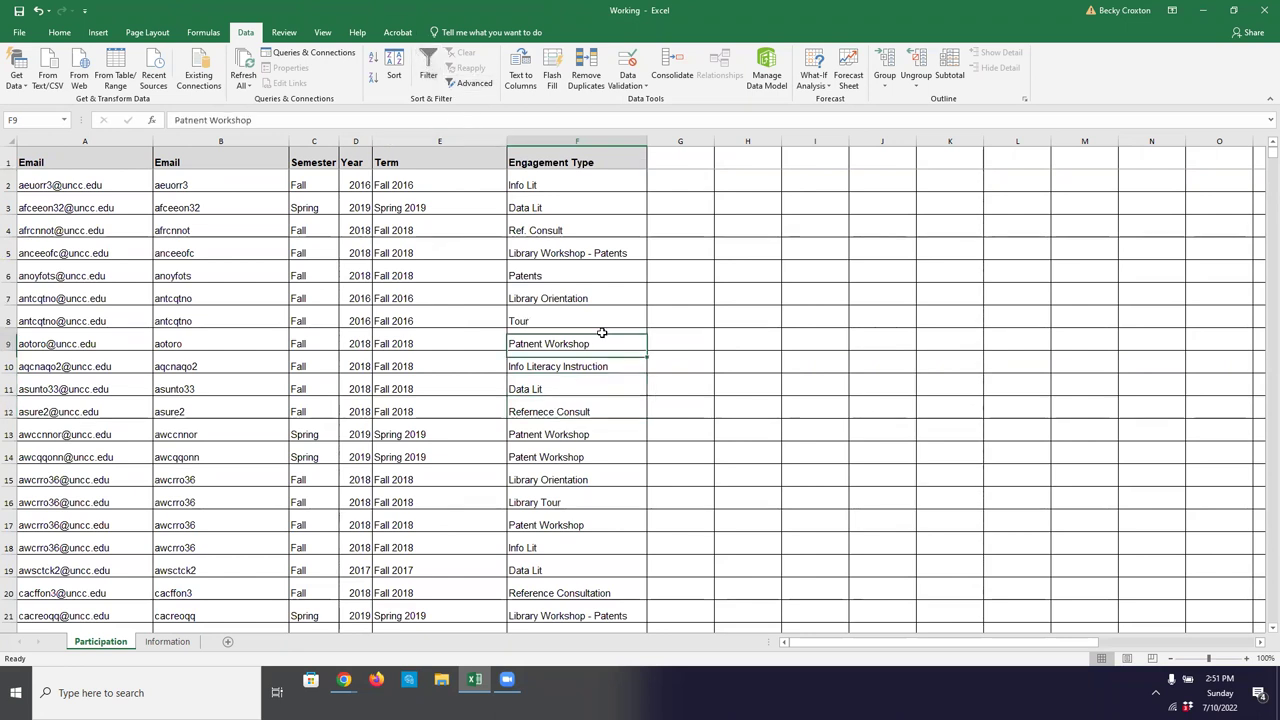
{"action": "left_click", "coordinate": [9, 140]}
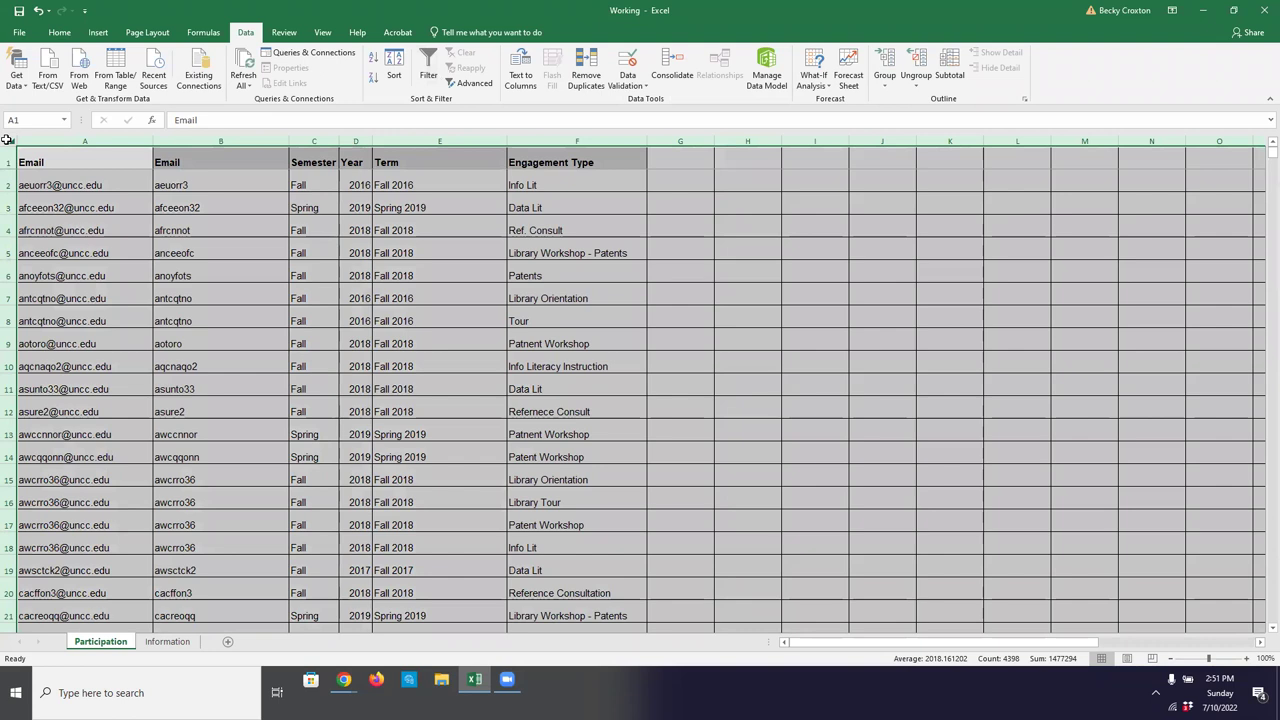
{"action": "left_click", "coordinate": [429, 62]}
{"action": "left_click_drag", "start_coordinate": [960, 645], "coordinate": [760, 655]}
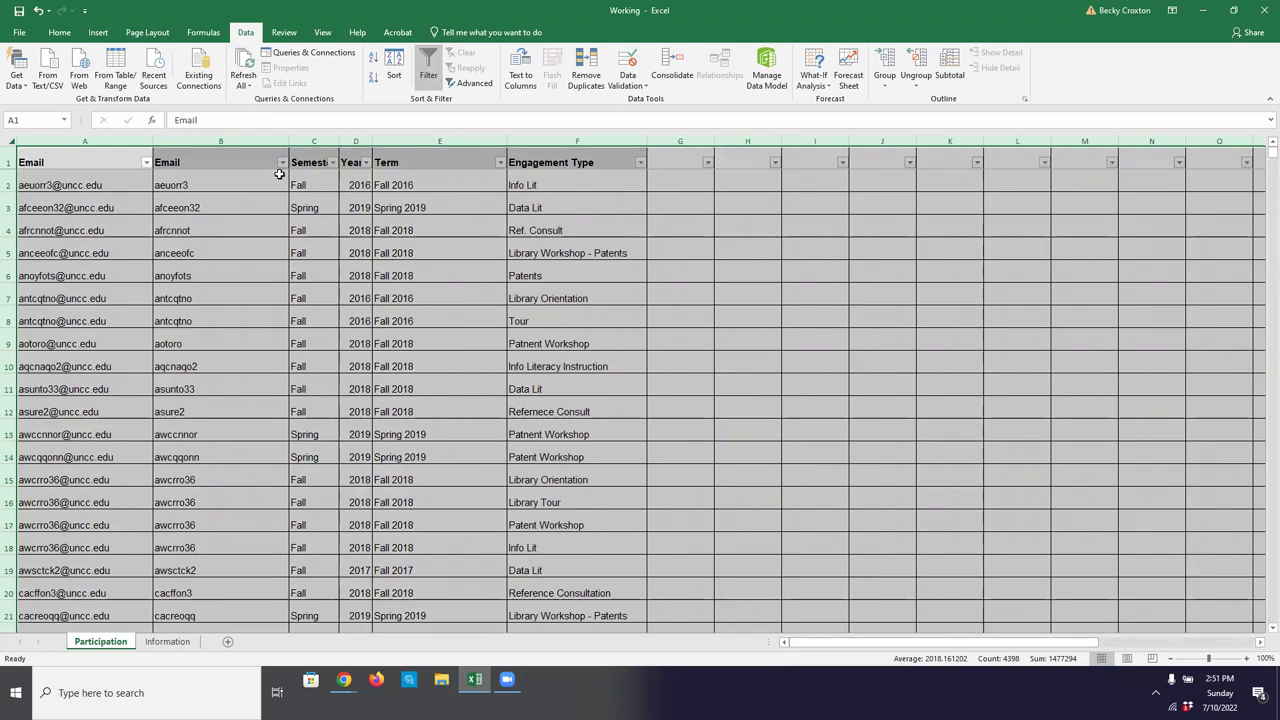
{"action": "left_click", "coordinate": [331, 163]}
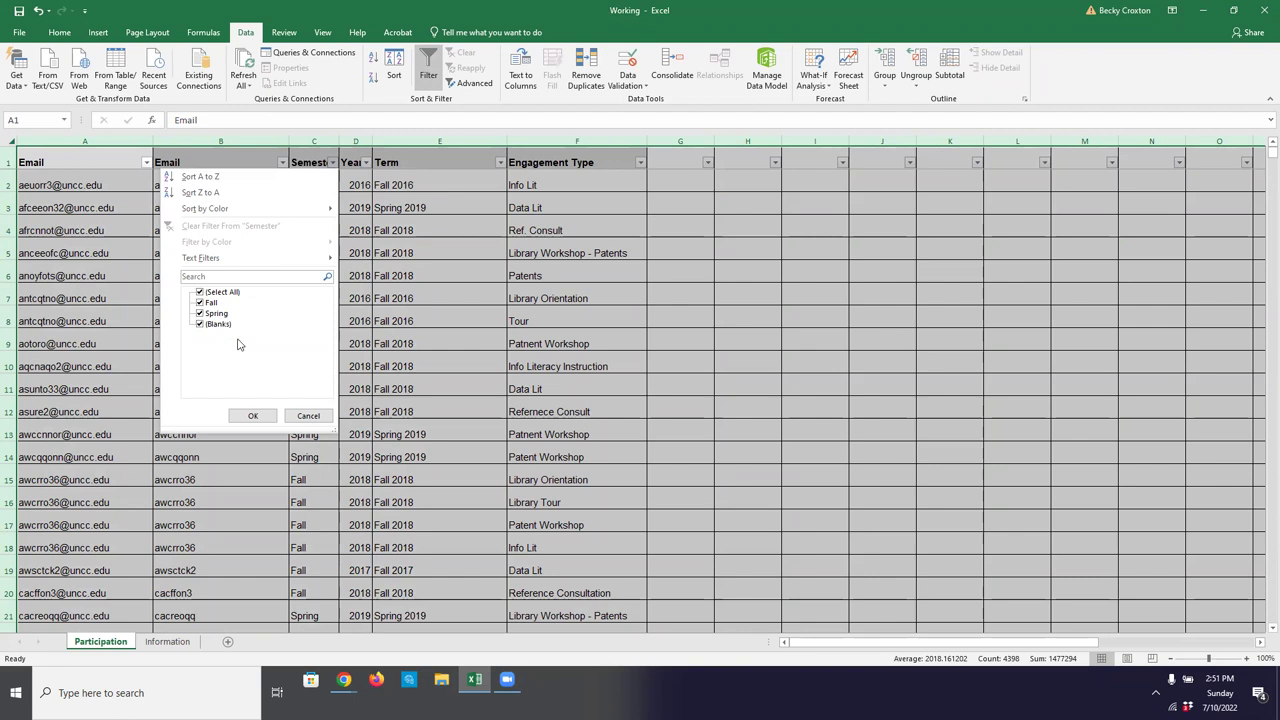
{"action": "left_click", "coordinate": [312, 418]}
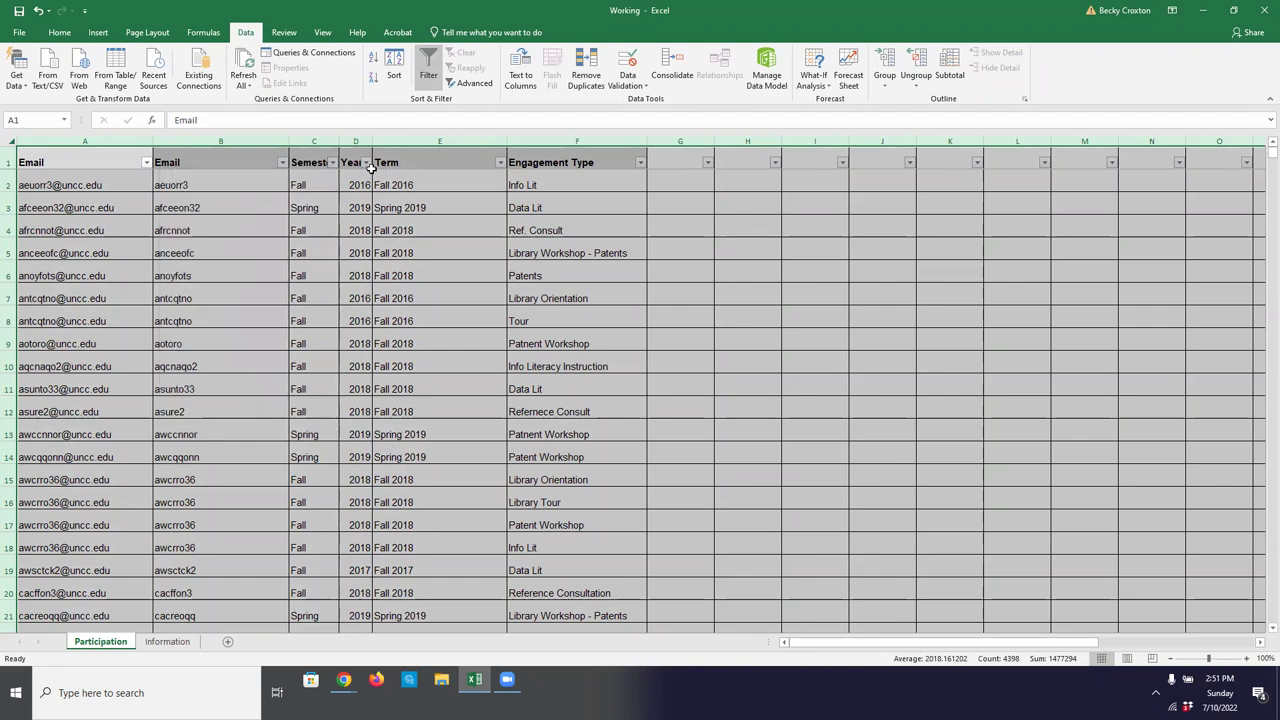
{"action": "left_click", "coordinate": [366, 163]}
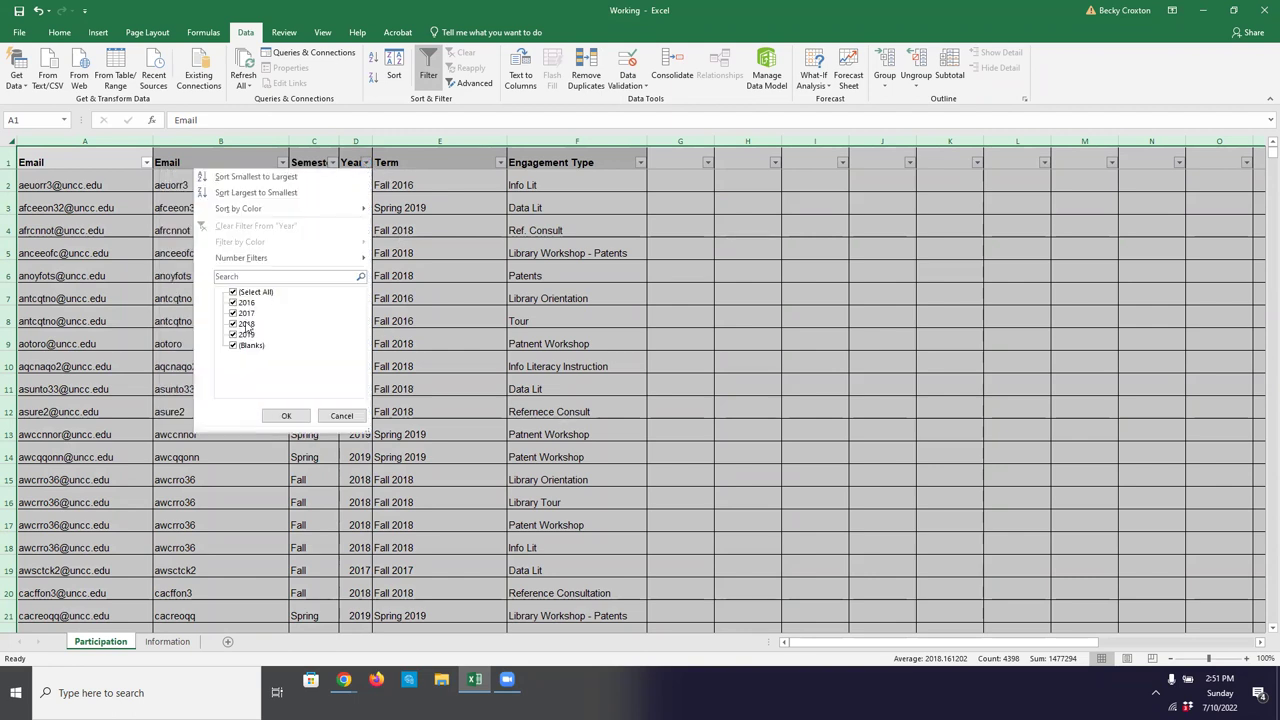
{"action": "left_click", "coordinate": [286, 415]}
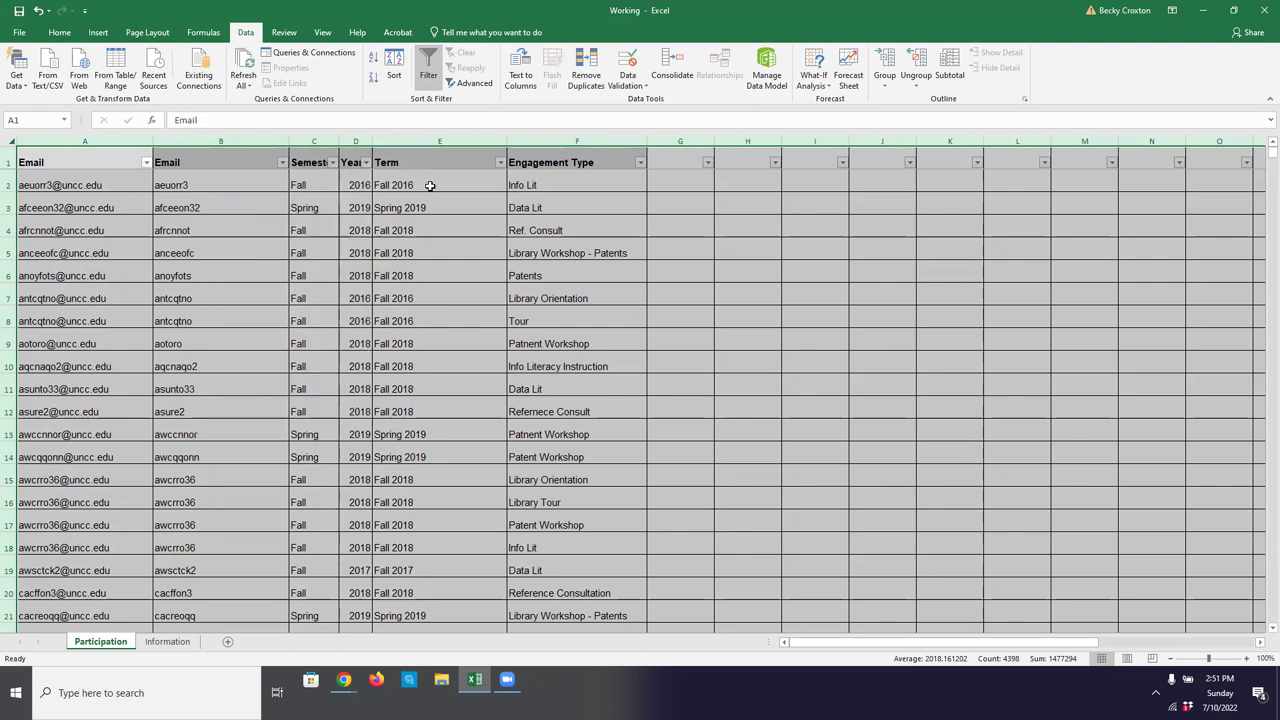
{"action": "left_click", "coordinate": [501, 163]}
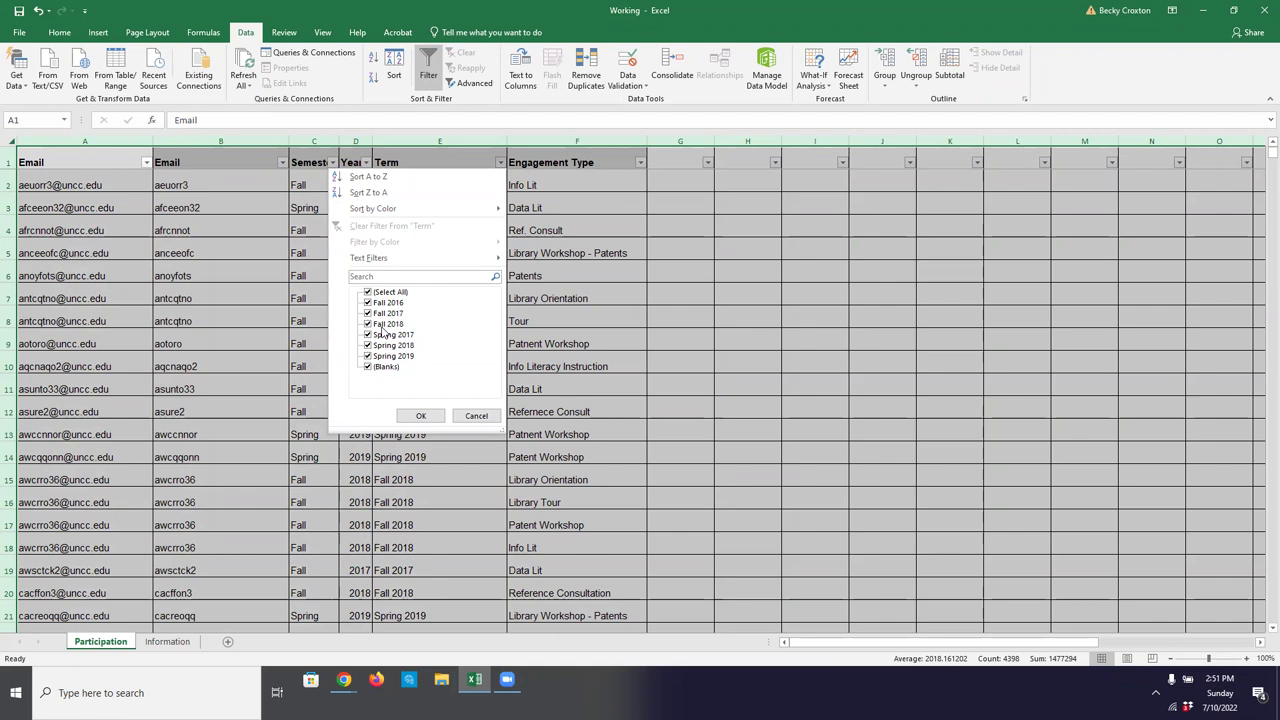
{"action": "left_click", "coordinate": [432, 421]}
{"action": "left_click", "coordinate": [486, 410]}
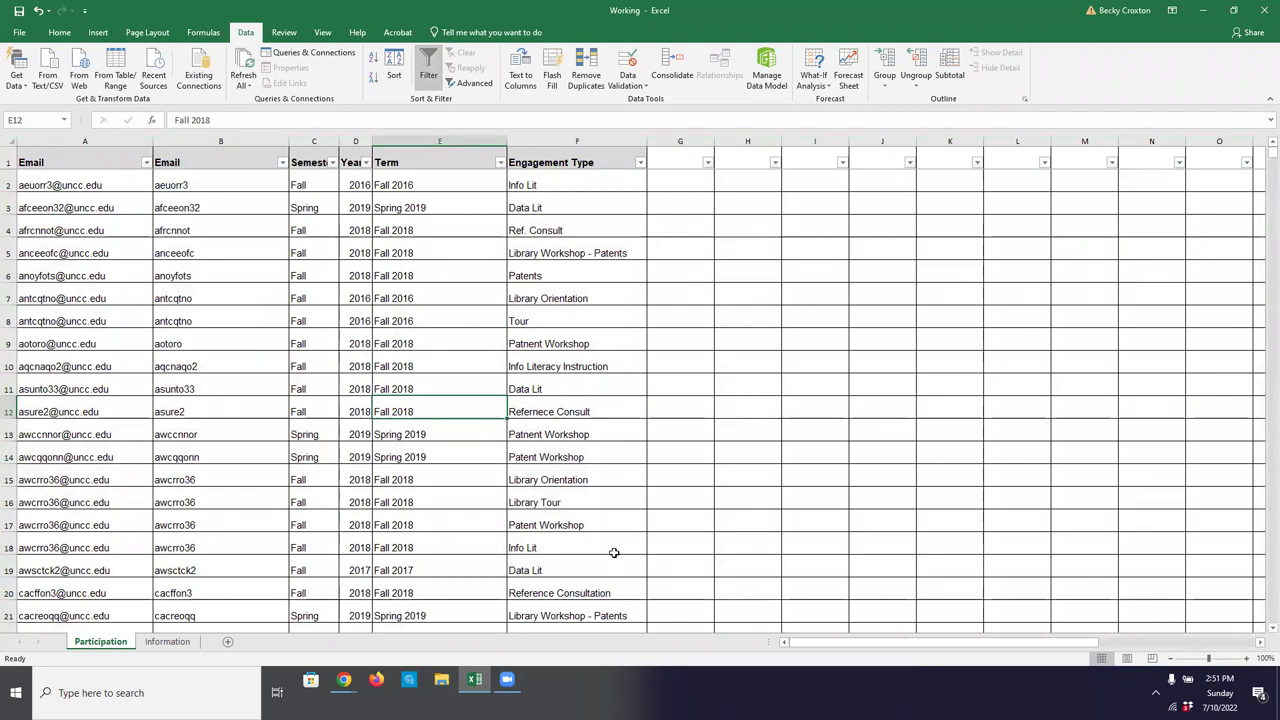
{"action": "left_click", "coordinate": [583, 471]}
{"action": "left_click", "coordinate": [427, 66]}
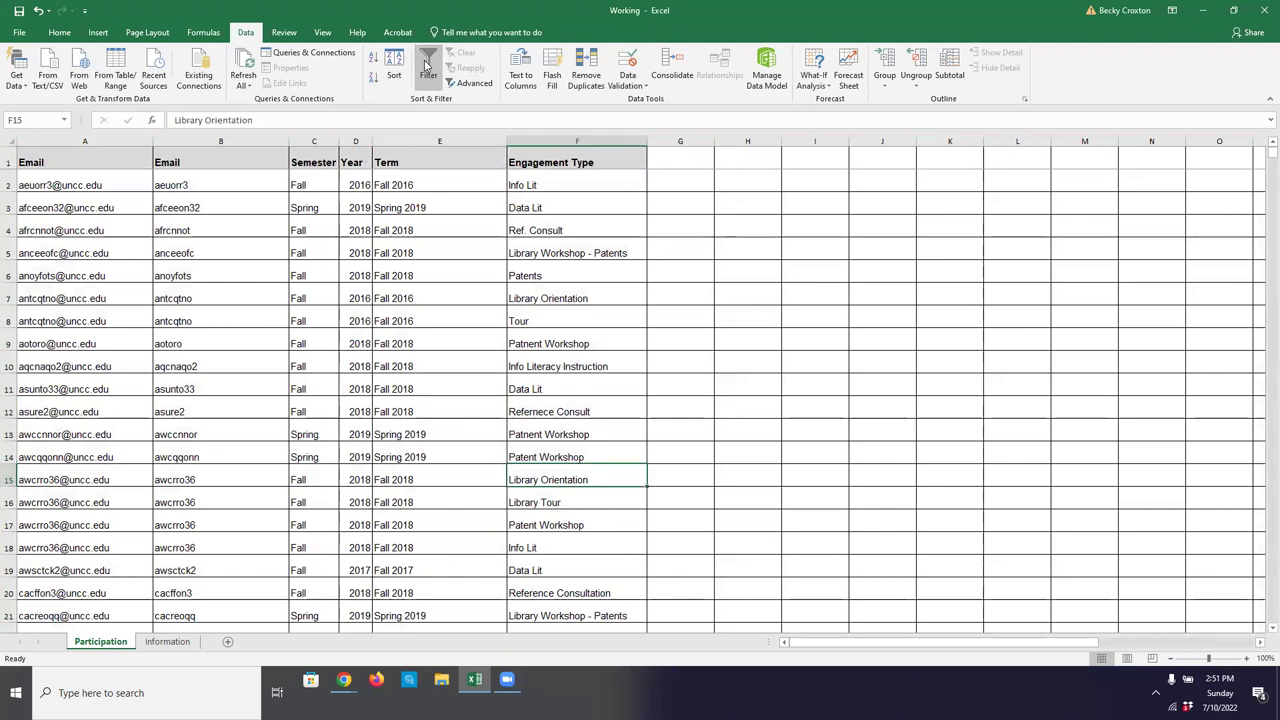
Step: Copy column F (Engagement Type) and paste it into A1 of a new Sheet2
{"action": "left_click", "coordinate": [576, 368]}
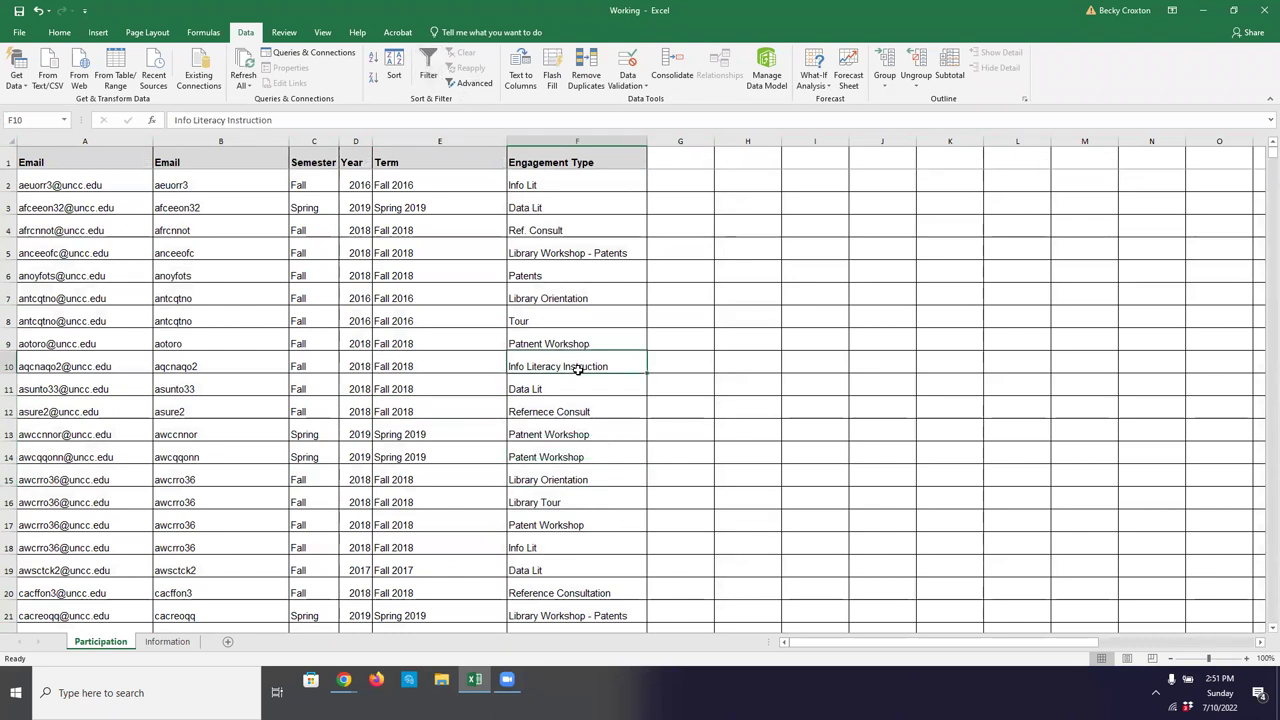
{"action": "left_click", "coordinate": [557, 141]}
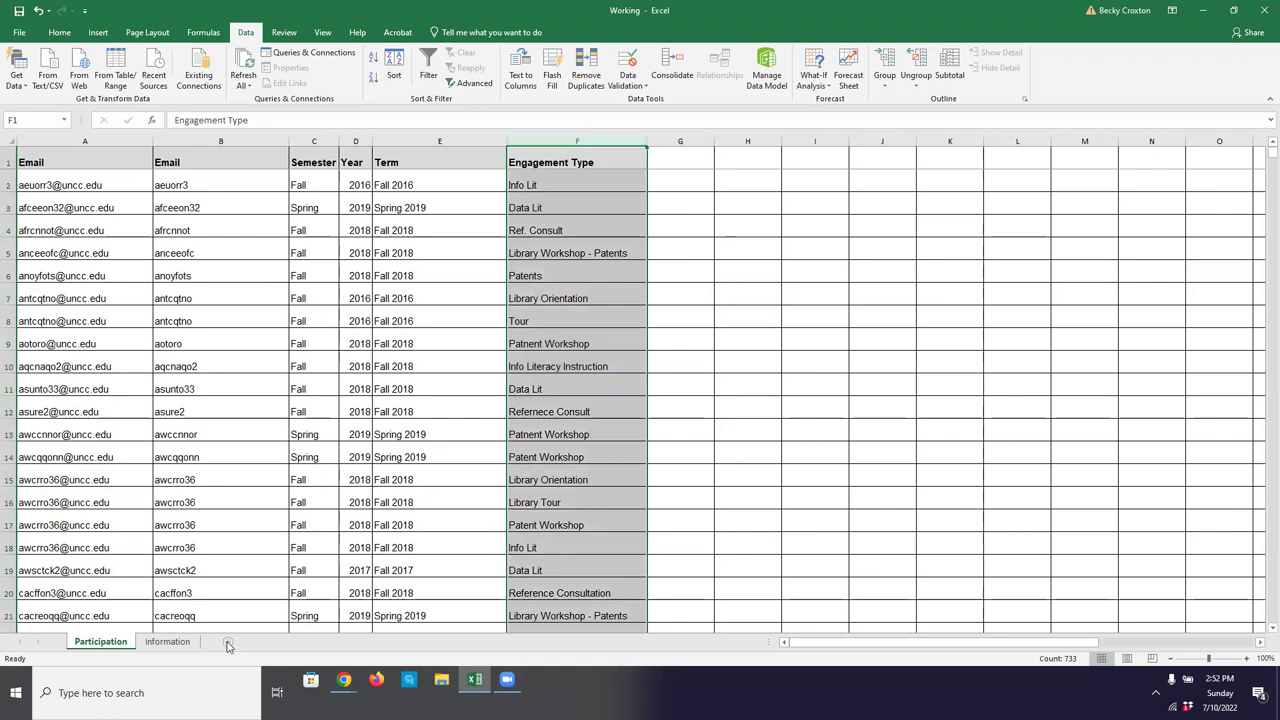
{"action": "key", "text": "ctrl+c"}
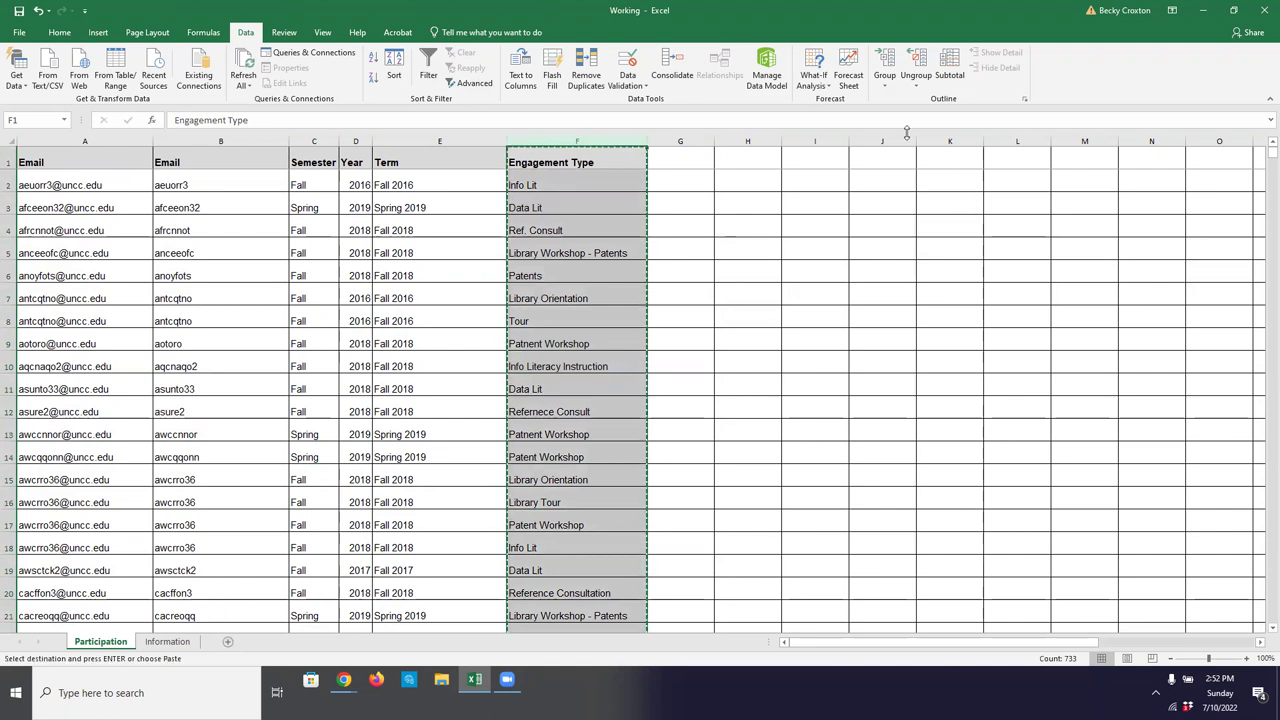
{"action": "left_click", "coordinate": [227, 643]}
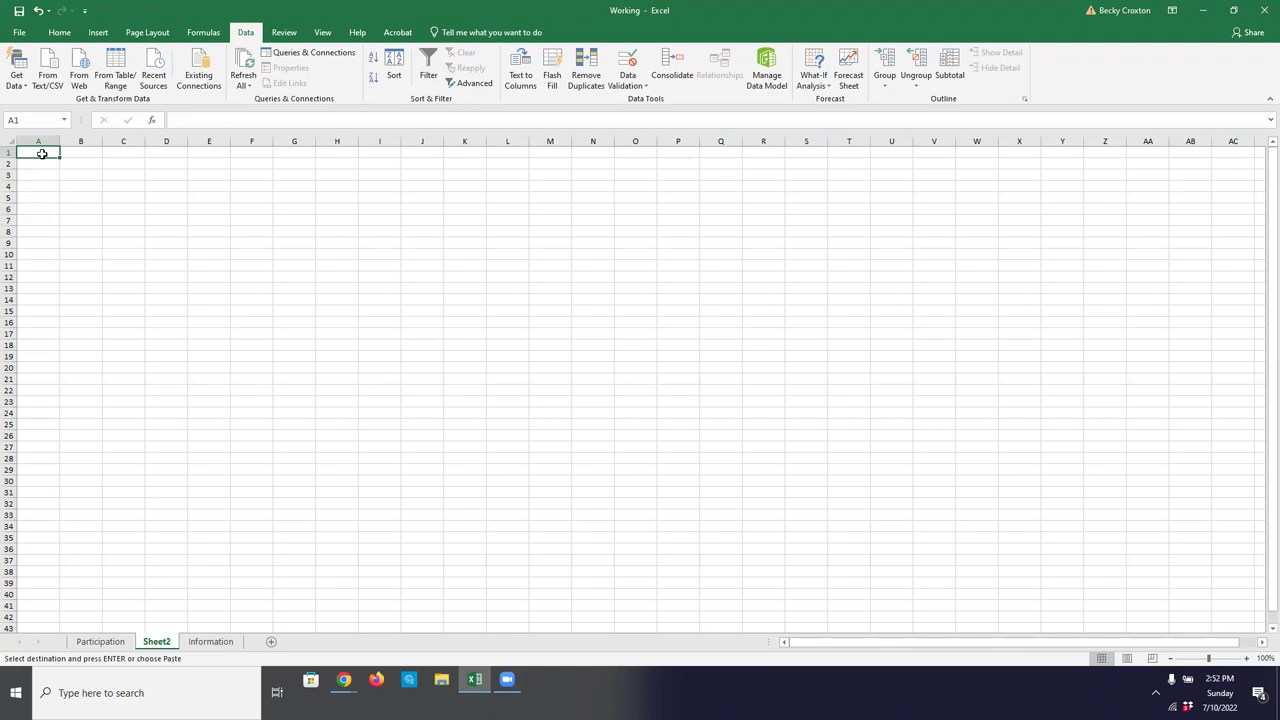
{"action": "key", "text": "ctrl+v"}
{"action": "left_click", "coordinate": [60, 205]}
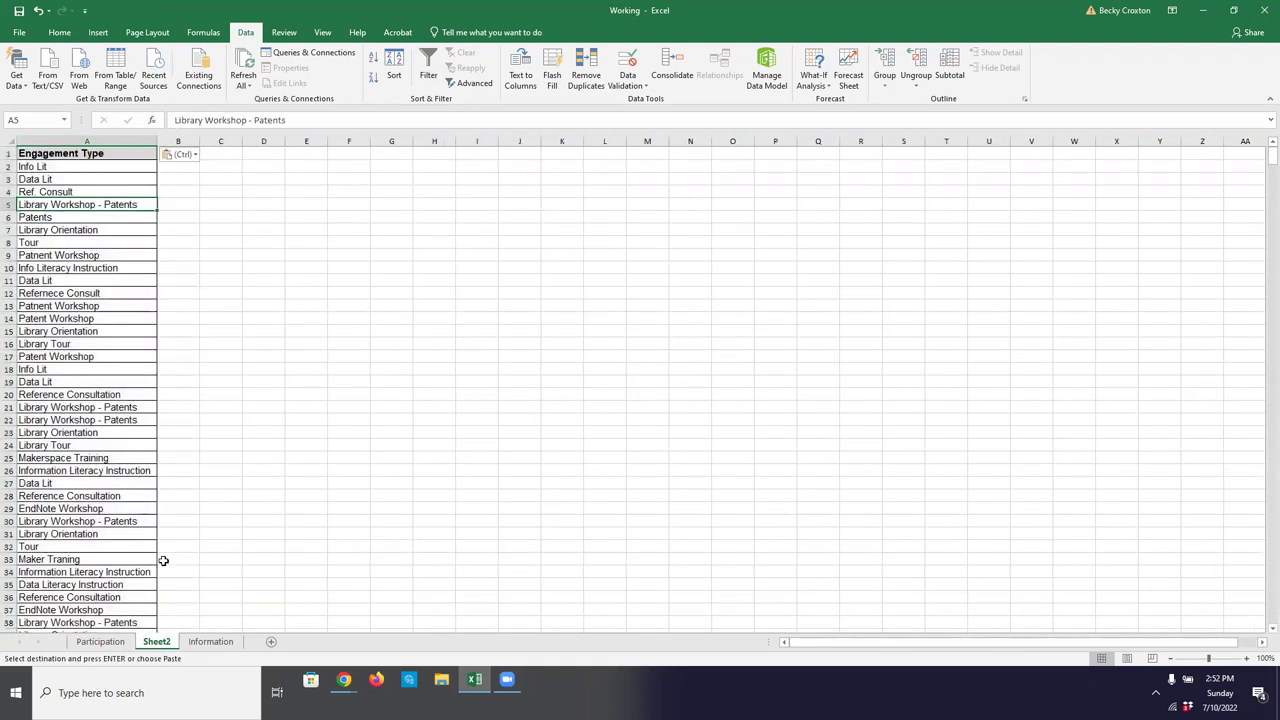
Step: Rename Sheet2 to Engagement, correcting the misspelled 'Engagment'
{"action": "double_click", "coordinate": [156, 642]}
{"action": "type", "text": "Engagment"}
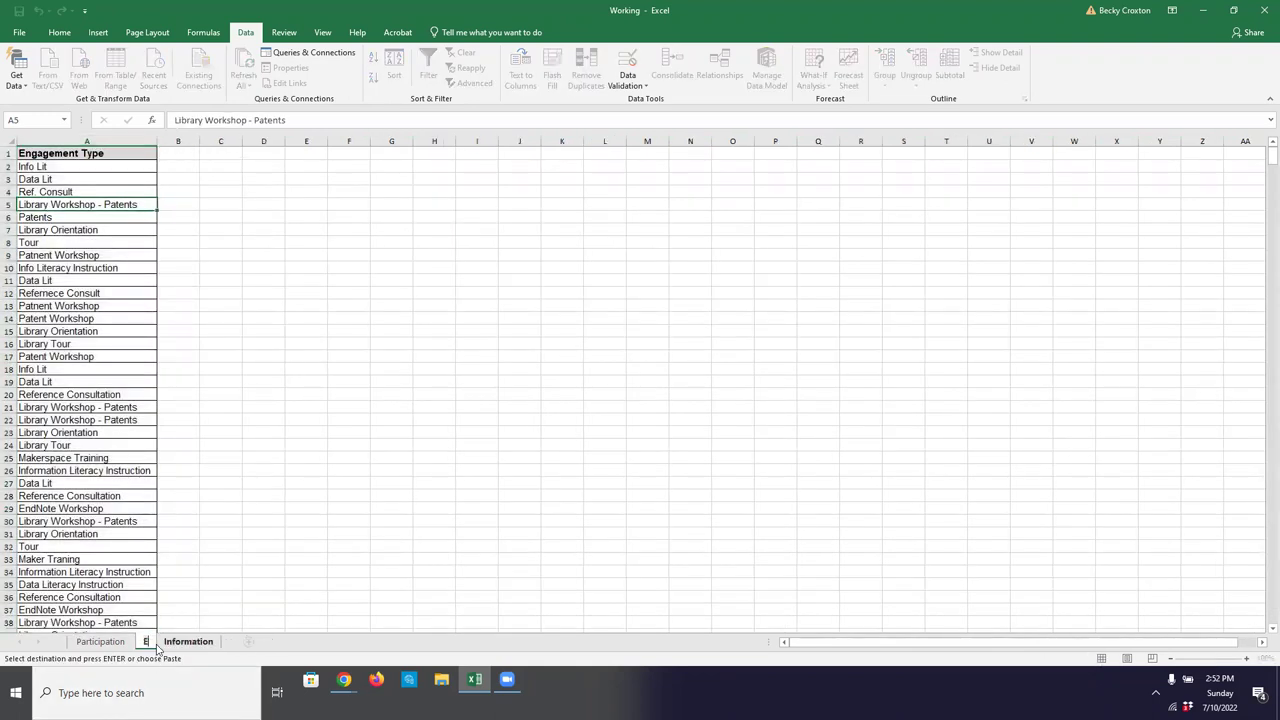
{"action": "key", "text": "BackSpace"}
{"action": "key", "text": "BackSpace"}
{"action": "key", "text": "BackSpace"}
{"action": "key", "text": "BackSpace"}
{"action": "type", "text": "ment"}
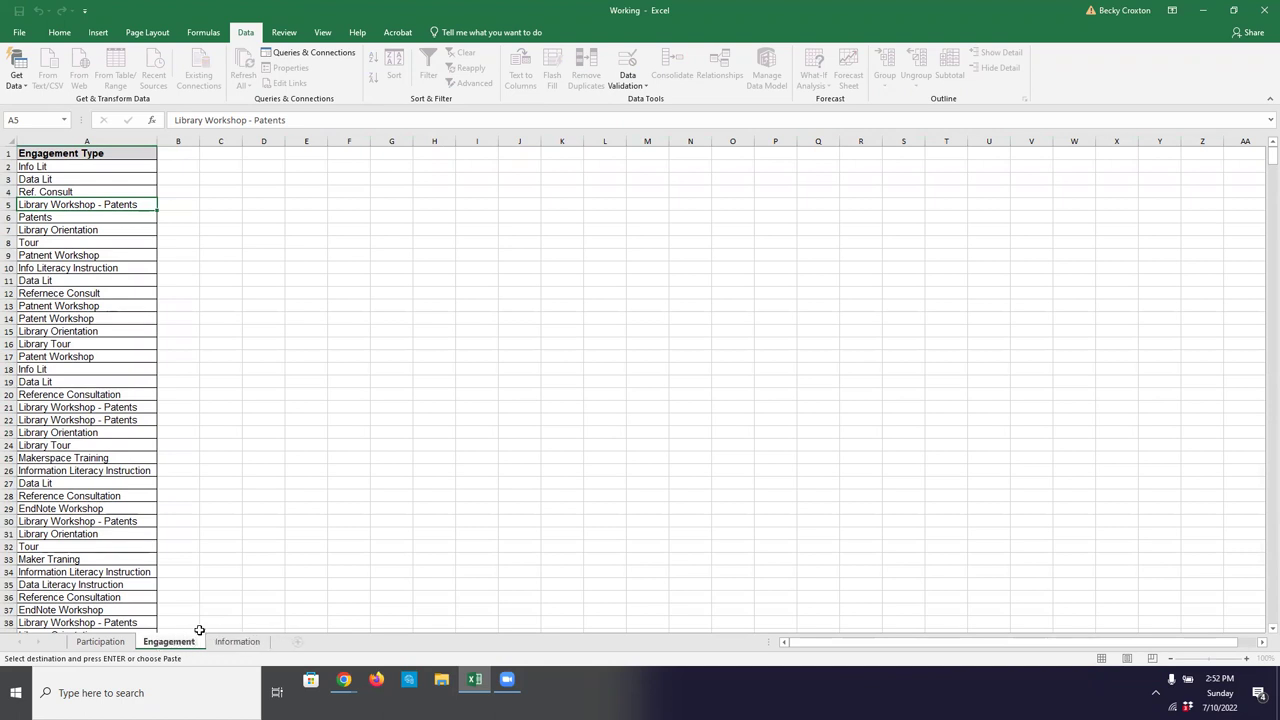
{"action": "left_click", "coordinate": [169, 292]}
Step: Widen column A and make all rows on the sheet taller
{"action": "left_click_drag", "start_coordinate": [160, 136], "coordinate": [164, 136]}
{"action": "left_click", "coordinate": [8, 143]}
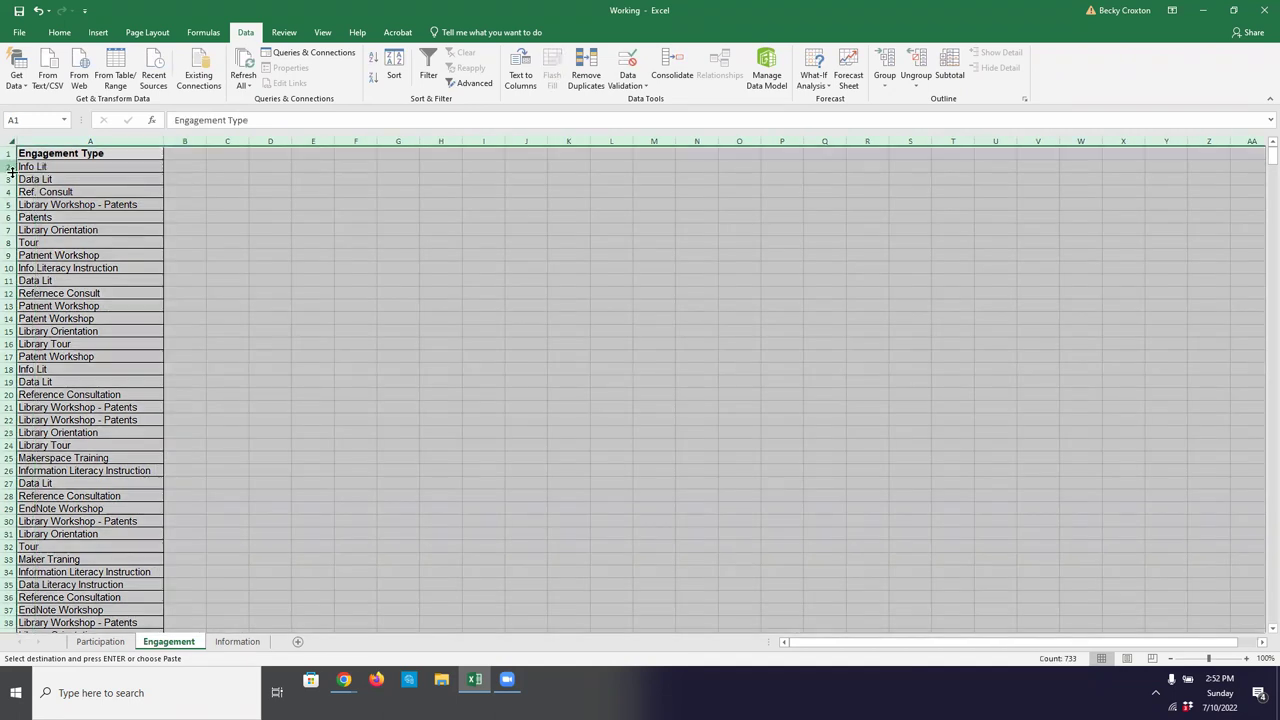
{"action": "left_click_drag", "start_coordinate": [8, 160], "coordinate": [8, 165]}
{"action": "left_click", "coordinate": [95, 194]}
{"action": "left_click", "coordinate": [94, 189]}
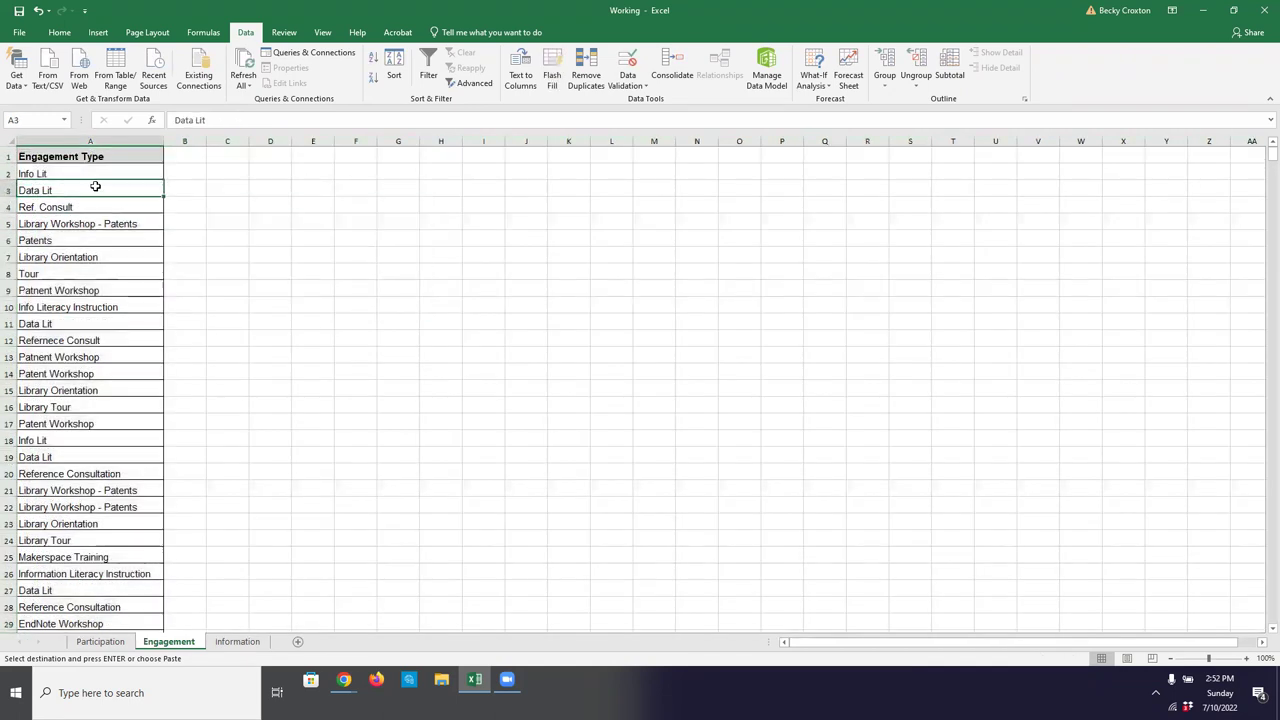
{"action": "left_click", "coordinate": [5, 141]}
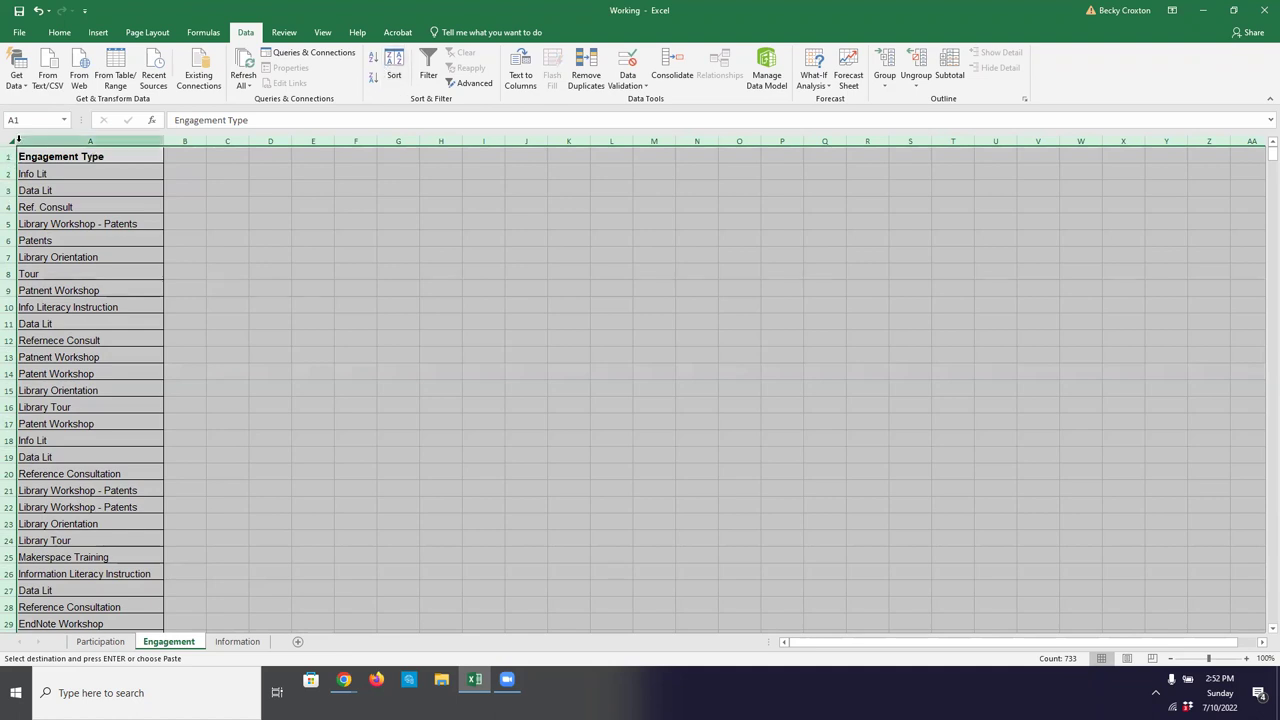
Step: Sort the list A to Z by Engagement Type on cell values, with headers
{"action": "left_click", "coordinate": [397, 60]}
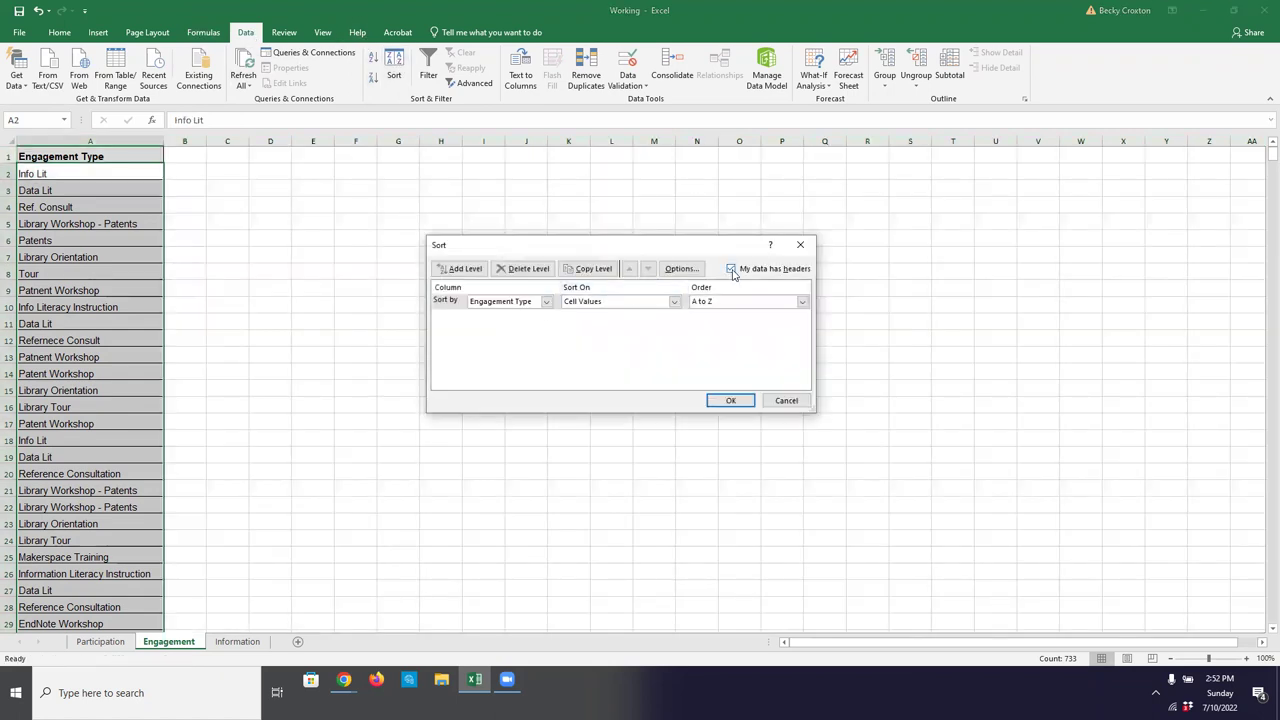
{"action": "left_click", "coordinate": [730, 400]}
{"action": "left_click", "coordinate": [526, 390]}
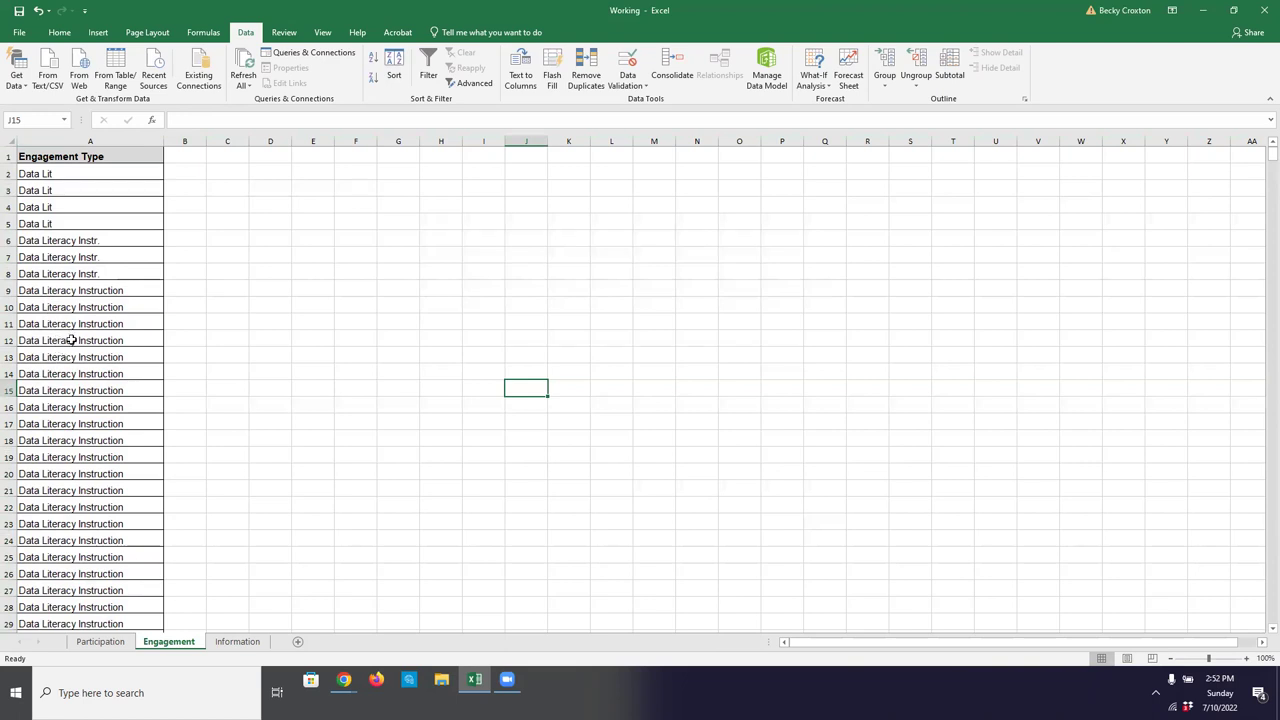
{"action": "left_click", "coordinate": [83, 141]}
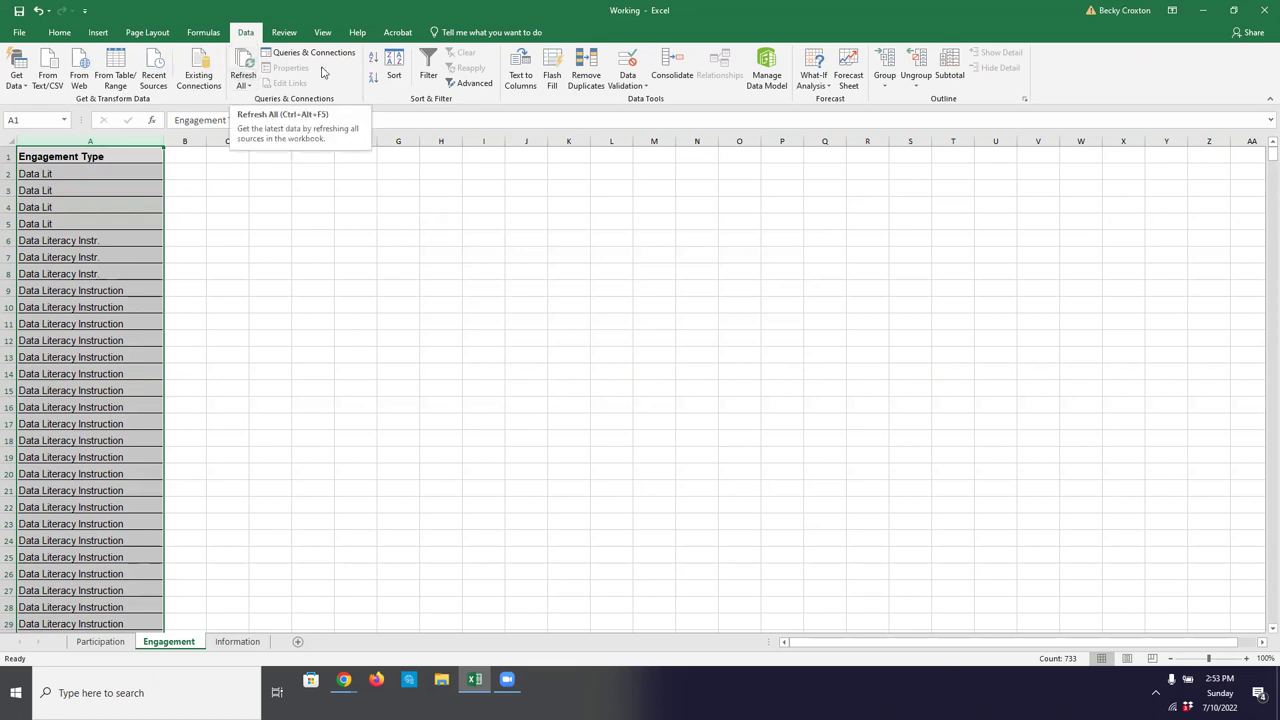
Step: Remove duplicate Engagement Type entries, deleting 953 repeats and leaving 24 unique types
{"action": "left_click", "coordinate": [587, 70]}
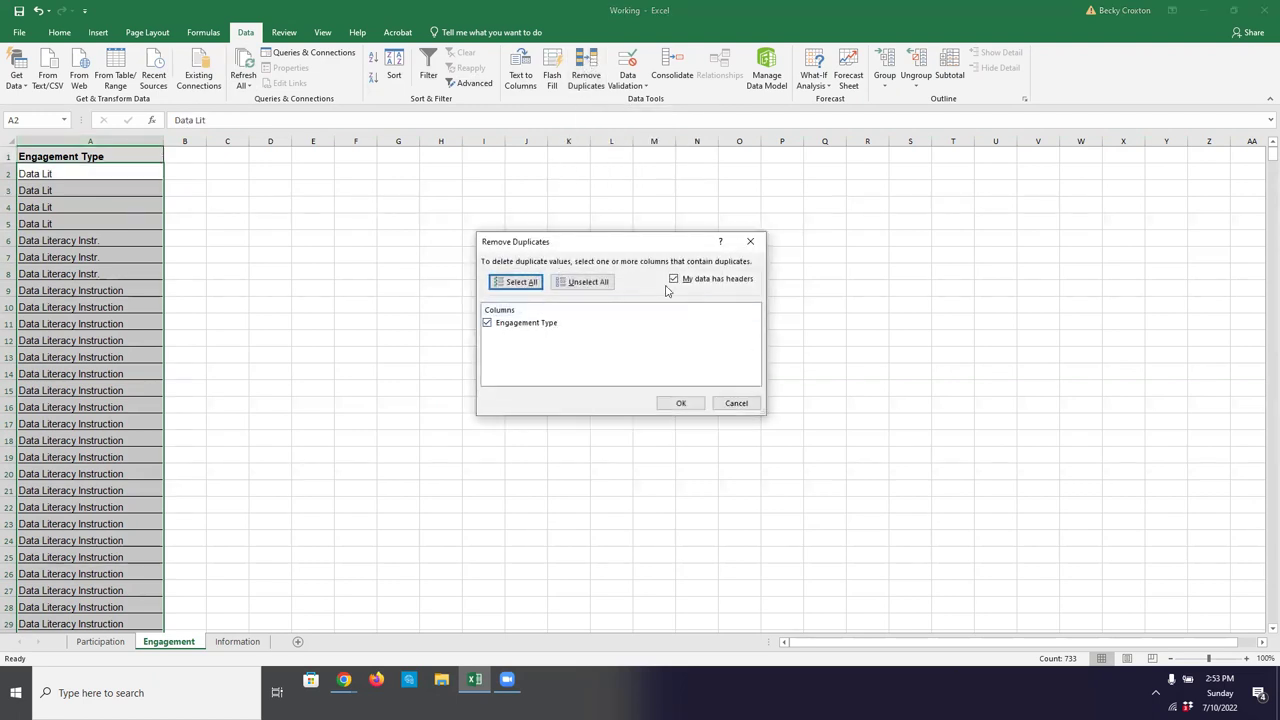
{"action": "left_click", "coordinate": [682, 404]}
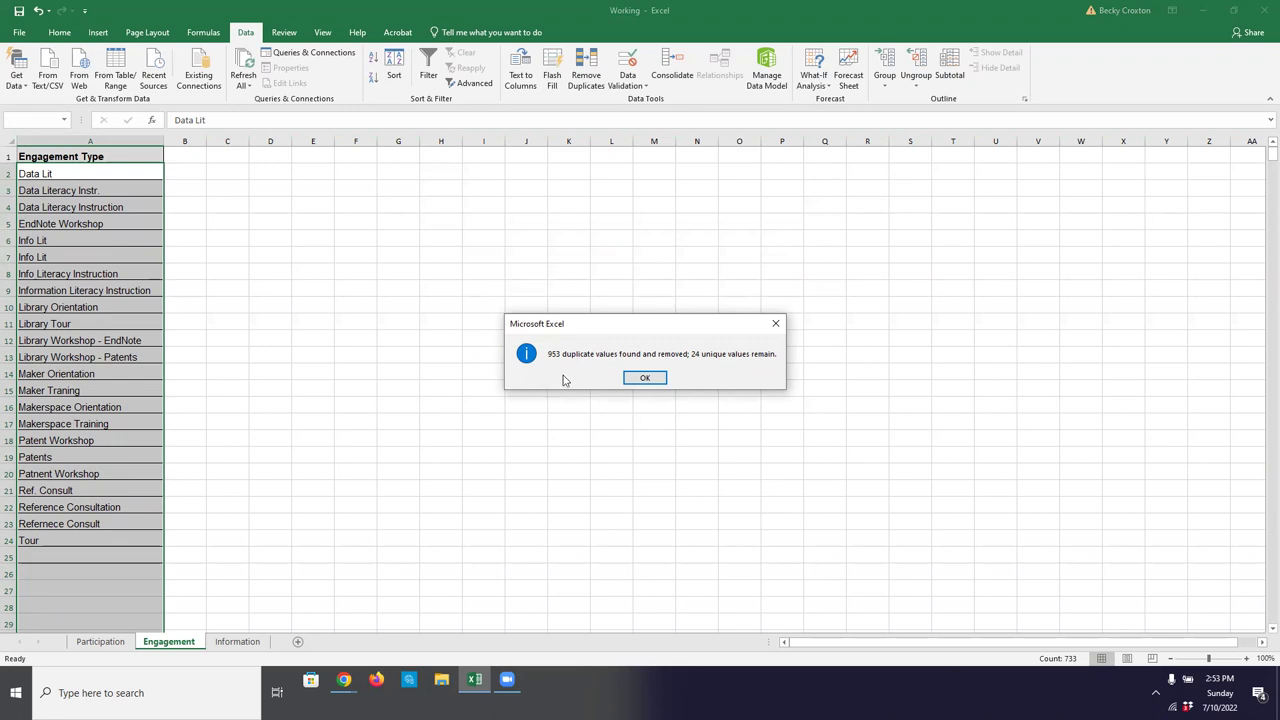
{"action": "left_click", "coordinate": [645, 378]}
{"action": "left_click", "coordinate": [396, 378]}
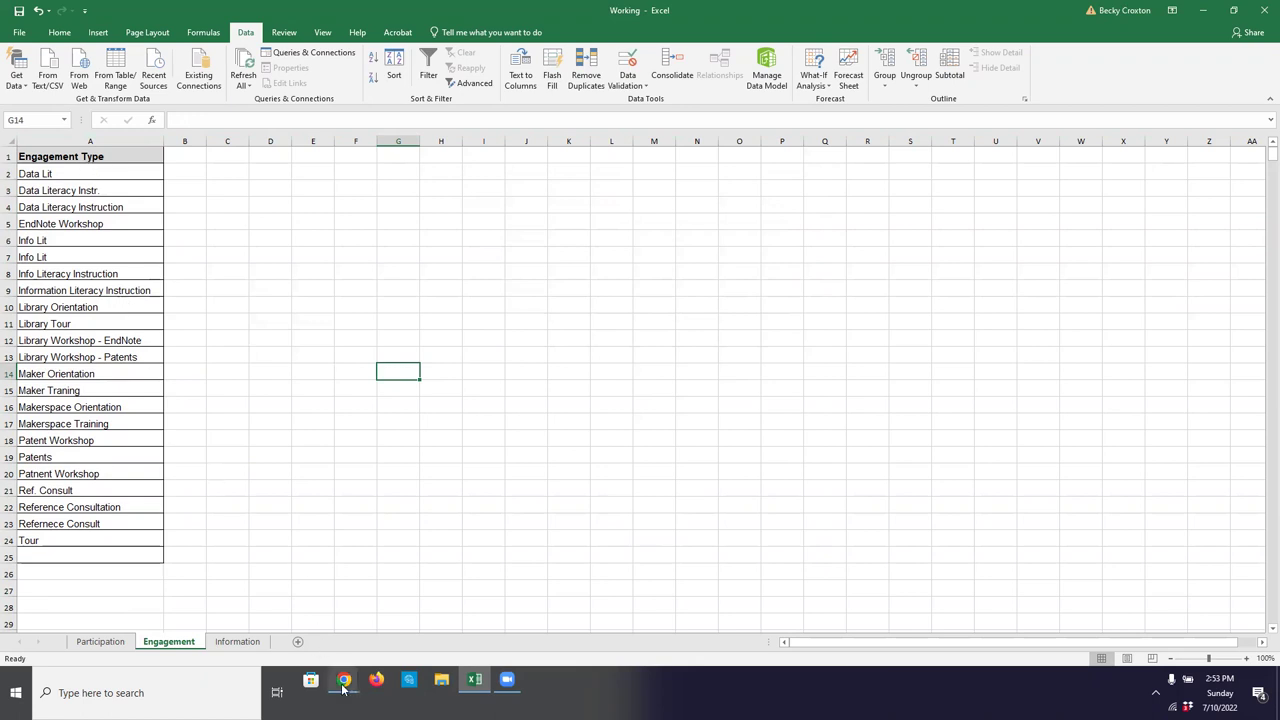
{"action": "mouse_move", "coordinate": [343, 687]}
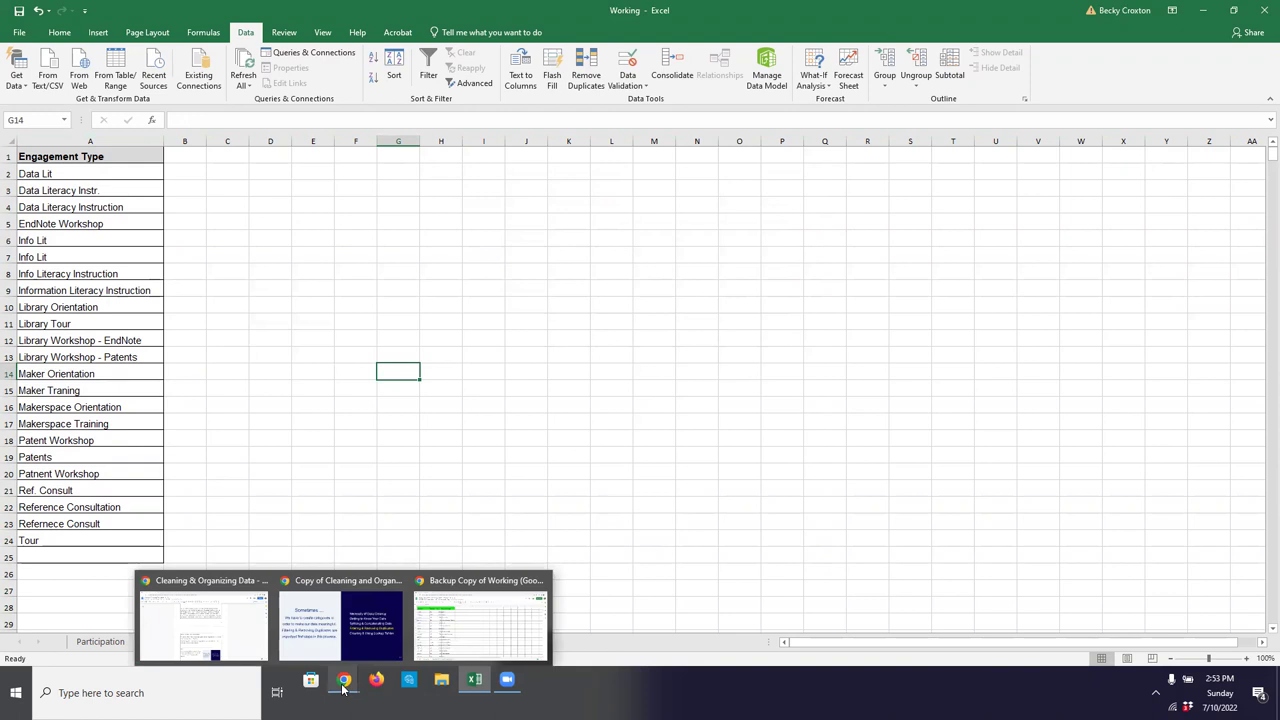
Step: Switch to the Backup Copy of Working Participation sheet and select column D
{"action": "left_click", "coordinate": [465, 612]}
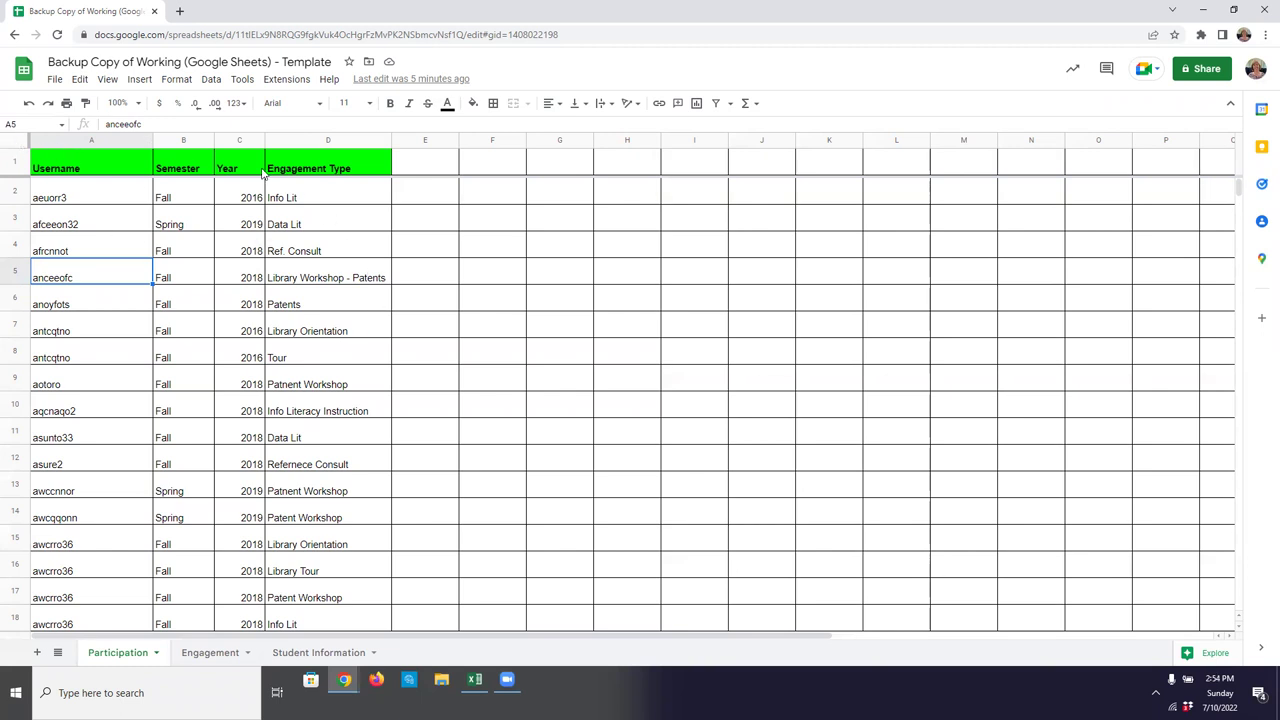
{"action": "left_click", "coordinate": [307, 141]}
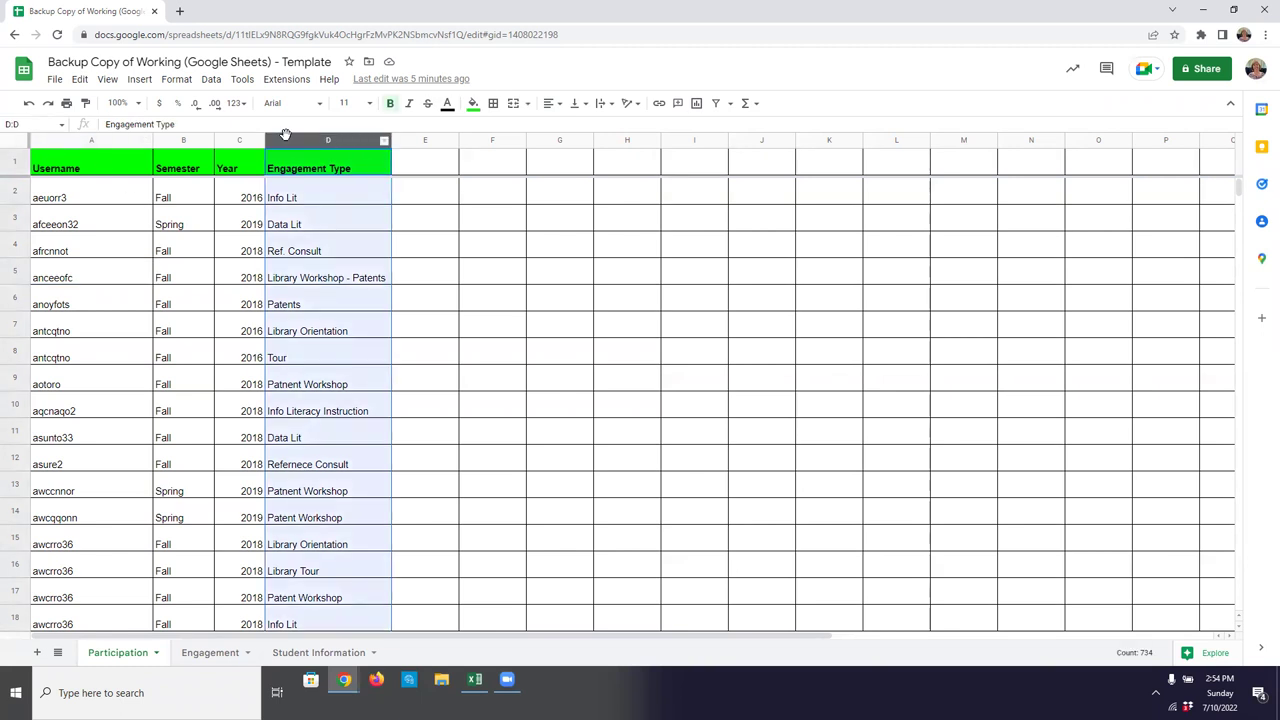
Step: Add a filter to the Participation sheet's header row
{"action": "left_click", "coordinate": [207, 80]}
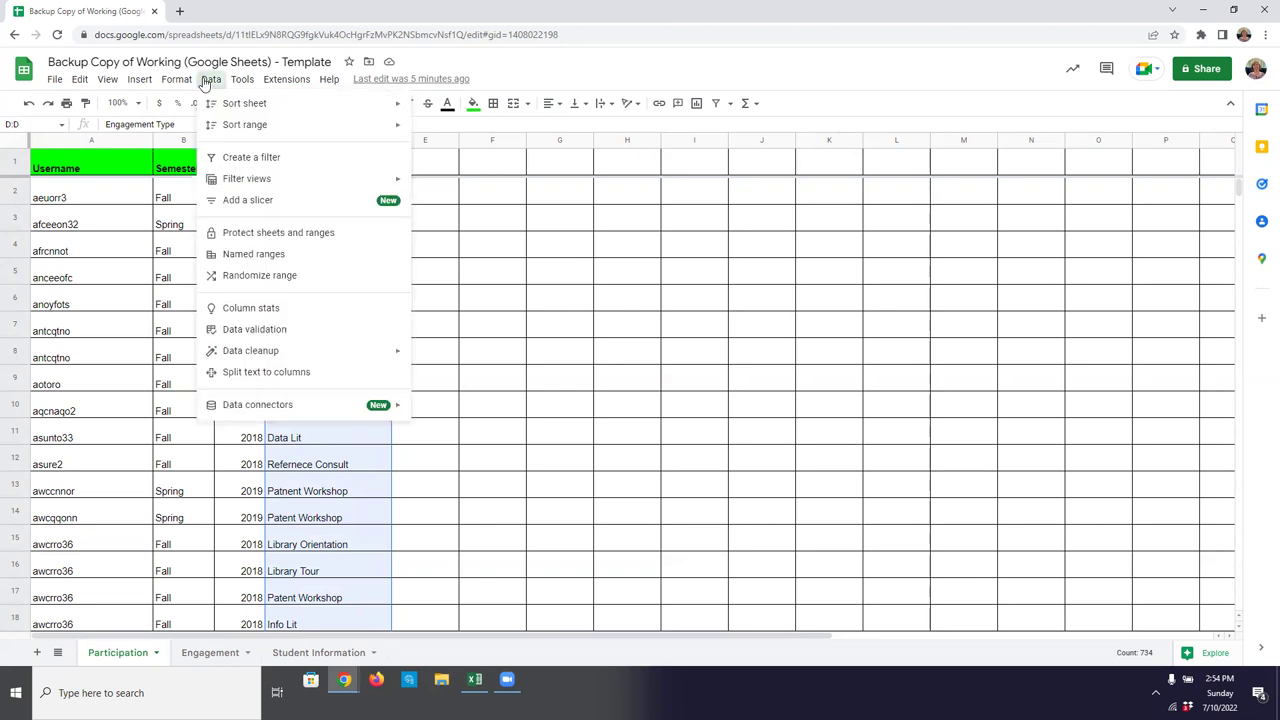
{"action": "left_click", "coordinate": [241, 165]}
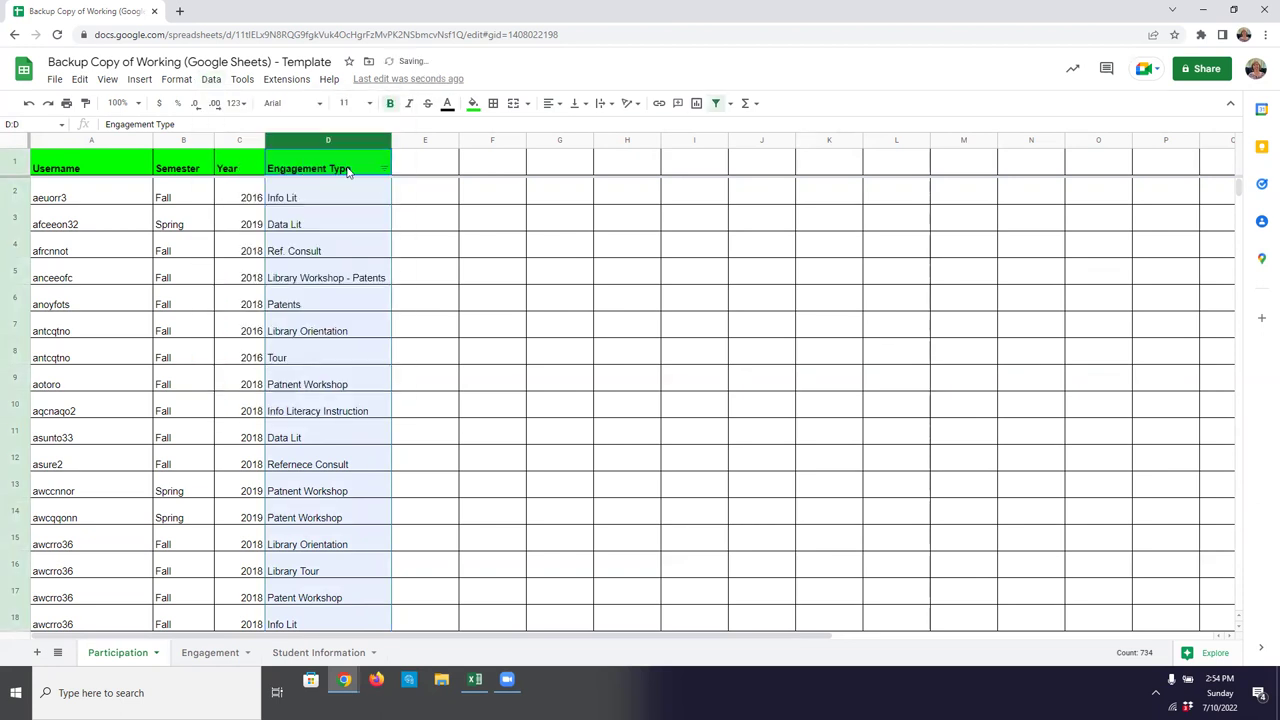
{"action": "left_click", "coordinate": [449, 243]}
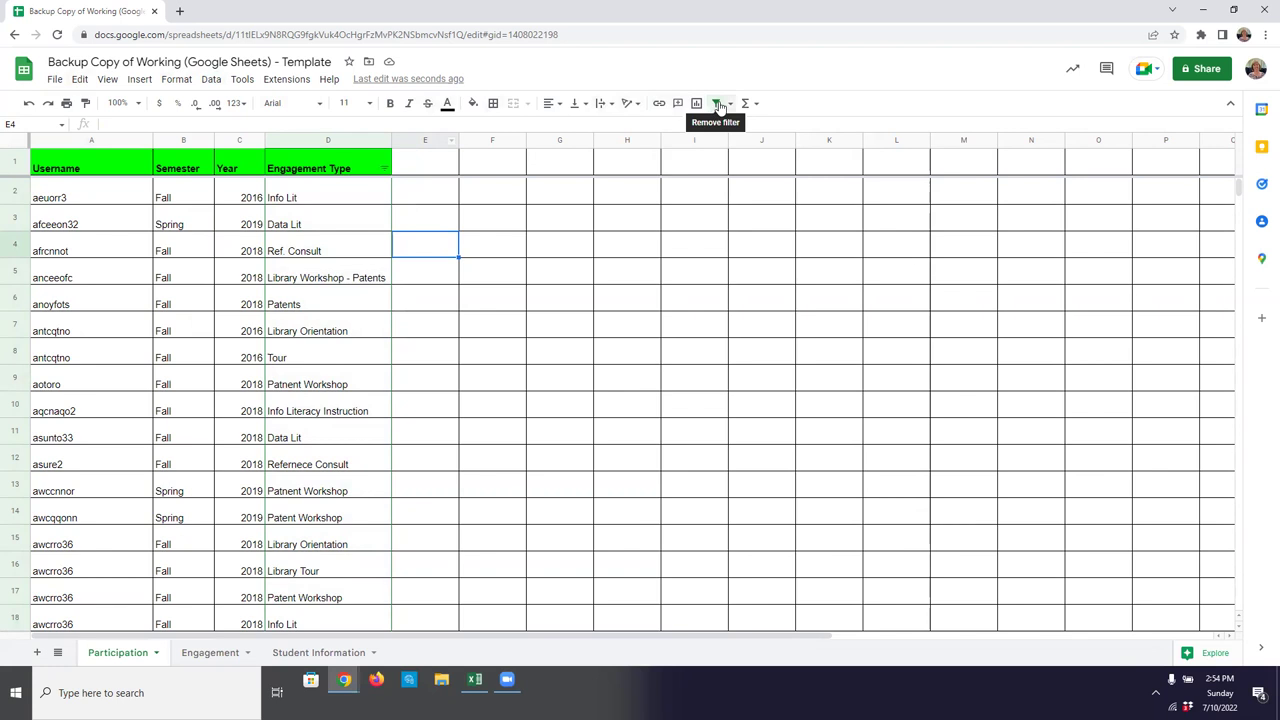
{"action": "left_click", "coordinate": [211, 80]}
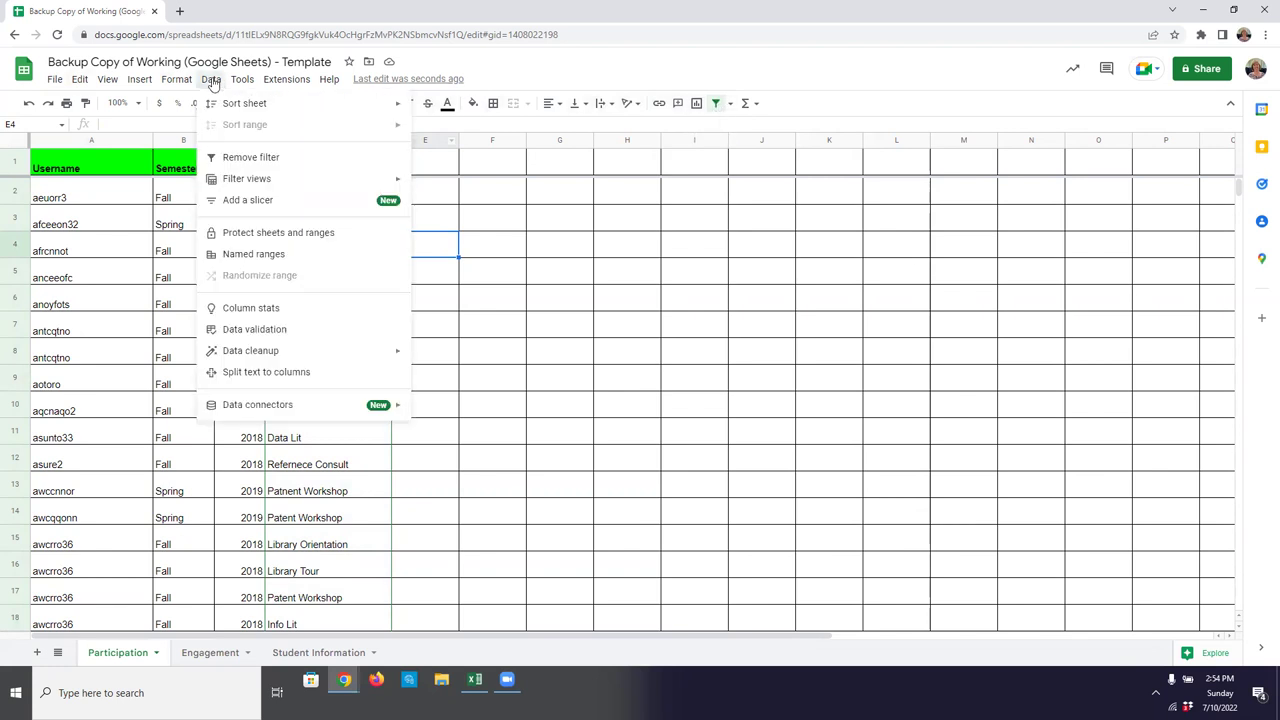
{"action": "key", "text": "Escape"}
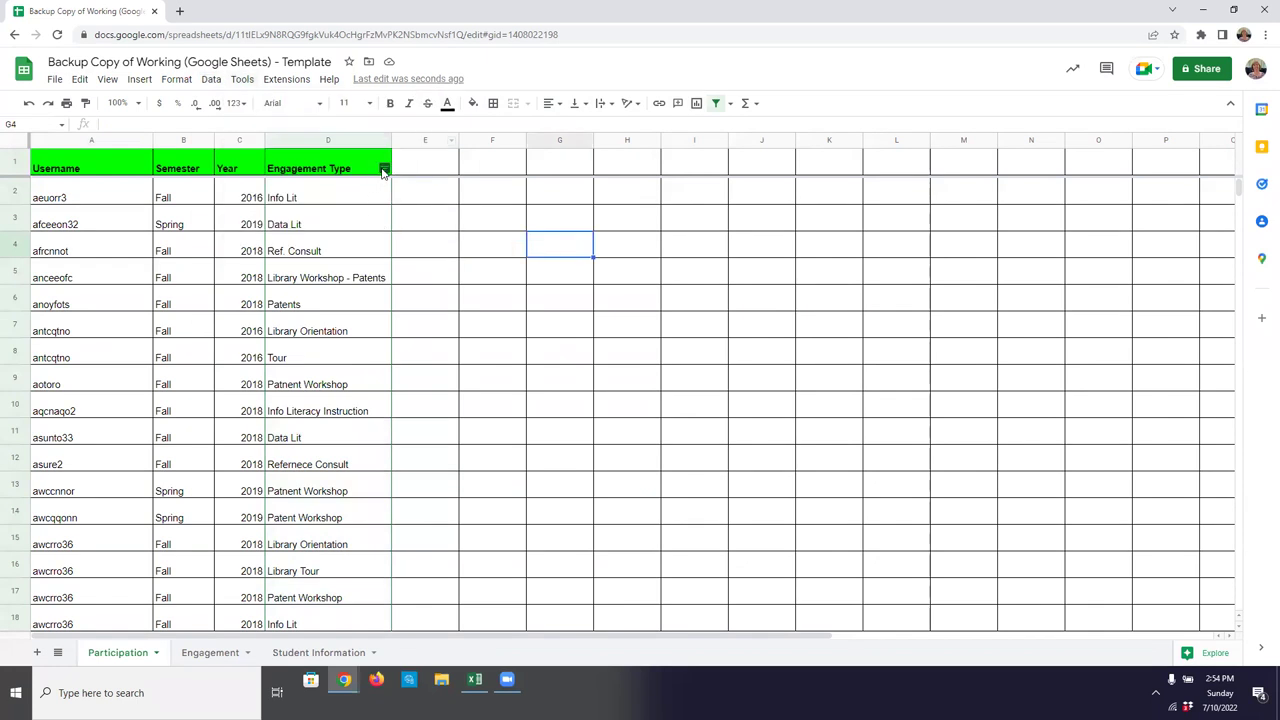
Step: Filter Engagement Type to only Data Lit, Data Literacy Instr. and Data Literacy Instruction
{"action": "left_click", "coordinate": [383, 168]}
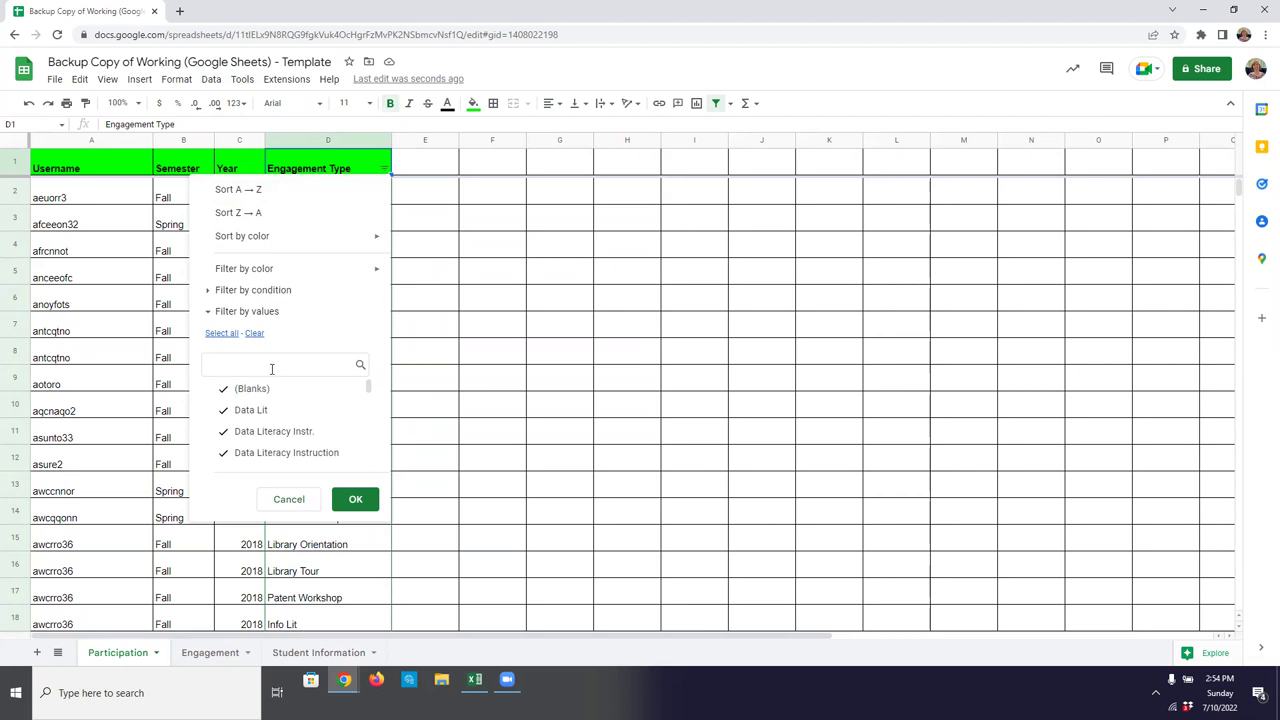
{"action": "scroll", "coordinate": [286, 410], "scroll_direction": "down", "scroll_amount": 1}
{"action": "scroll", "coordinate": [230, 395], "scroll_direction": "up", "scroll_amount": 1}
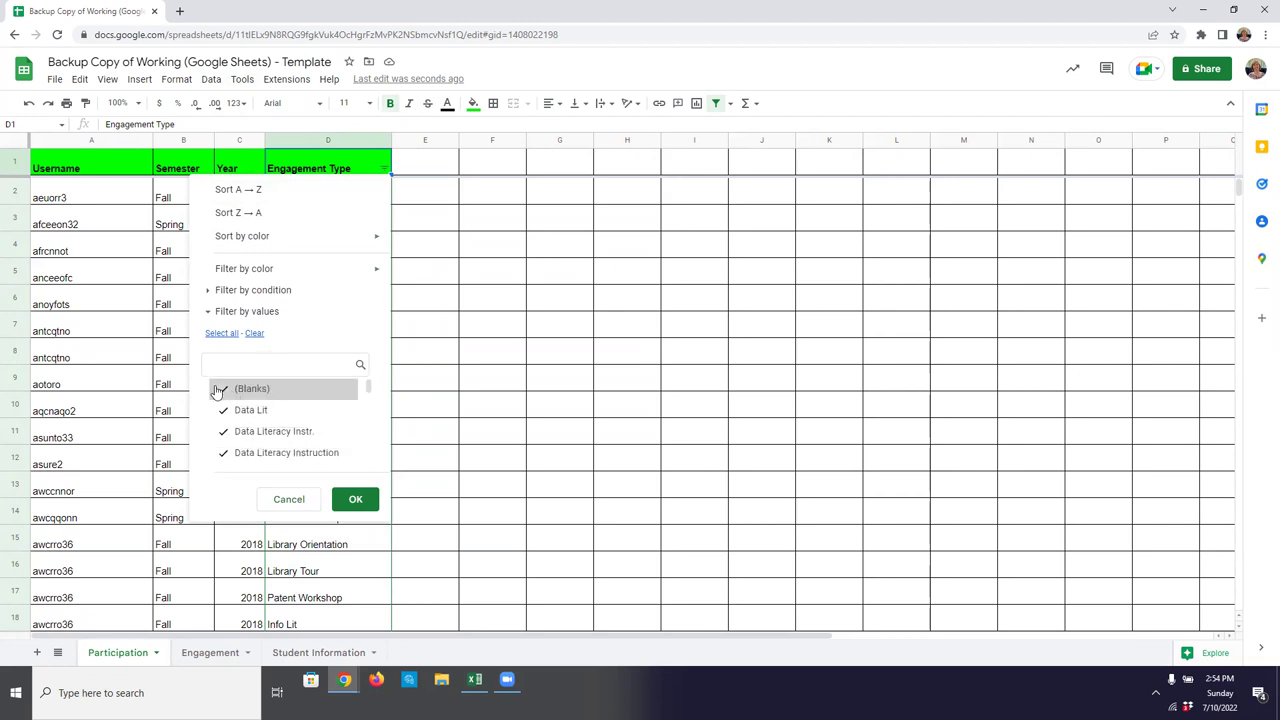
{"action": "left_click", "coordinate": [254, 333]}
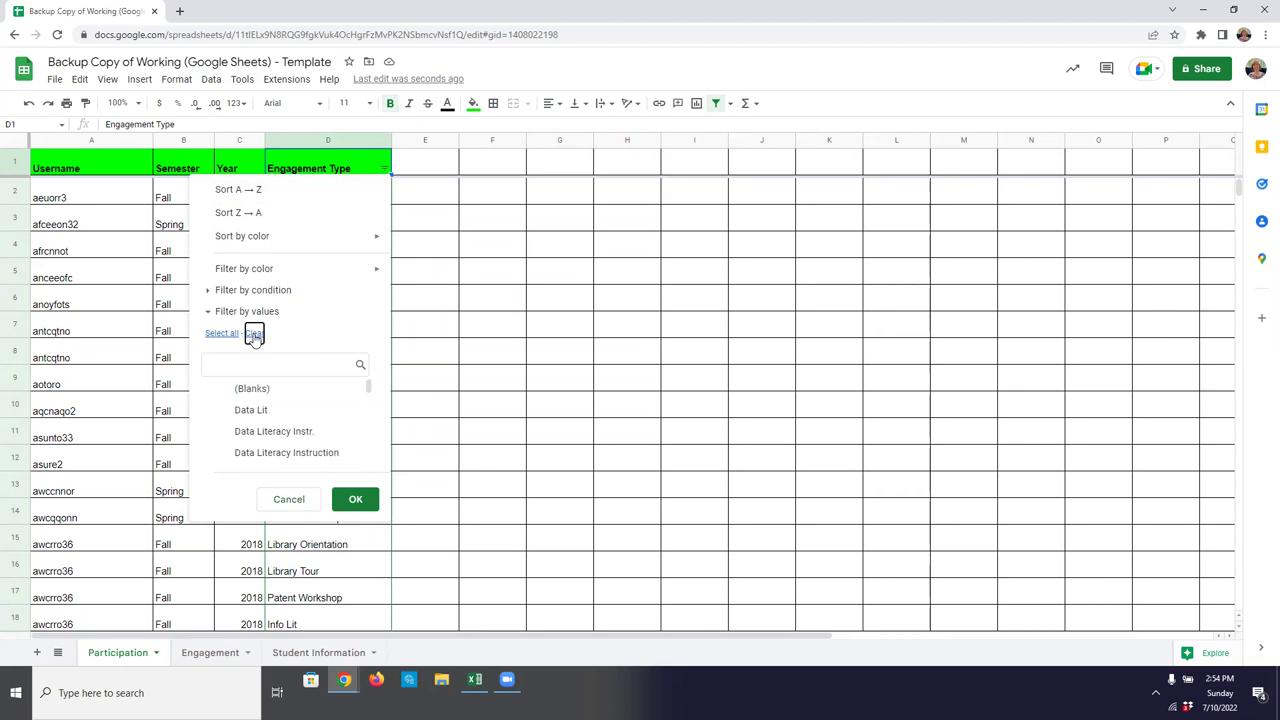
{"action": "left_click", "coordinate": [245, 411]}
{"action": "left_click", "coordinate": [224, 431]}
{"action": "left_click", "coordinate": [226, 456]}
{"action": "left_click", "coordinate": [356, 499]}
Step: Turn off the filter so every row shows, and select the Engagement Type column
{"action": "mouse_move", "coordinate": [1239, 195]}
{"action": "left_mouse_down"}
{"action": "mouse_move", "coordinate": [1223, 557]}
{"action": "mouse_move", "coordinate": [1226, 180]}
{"action": "left_mouse_up"}
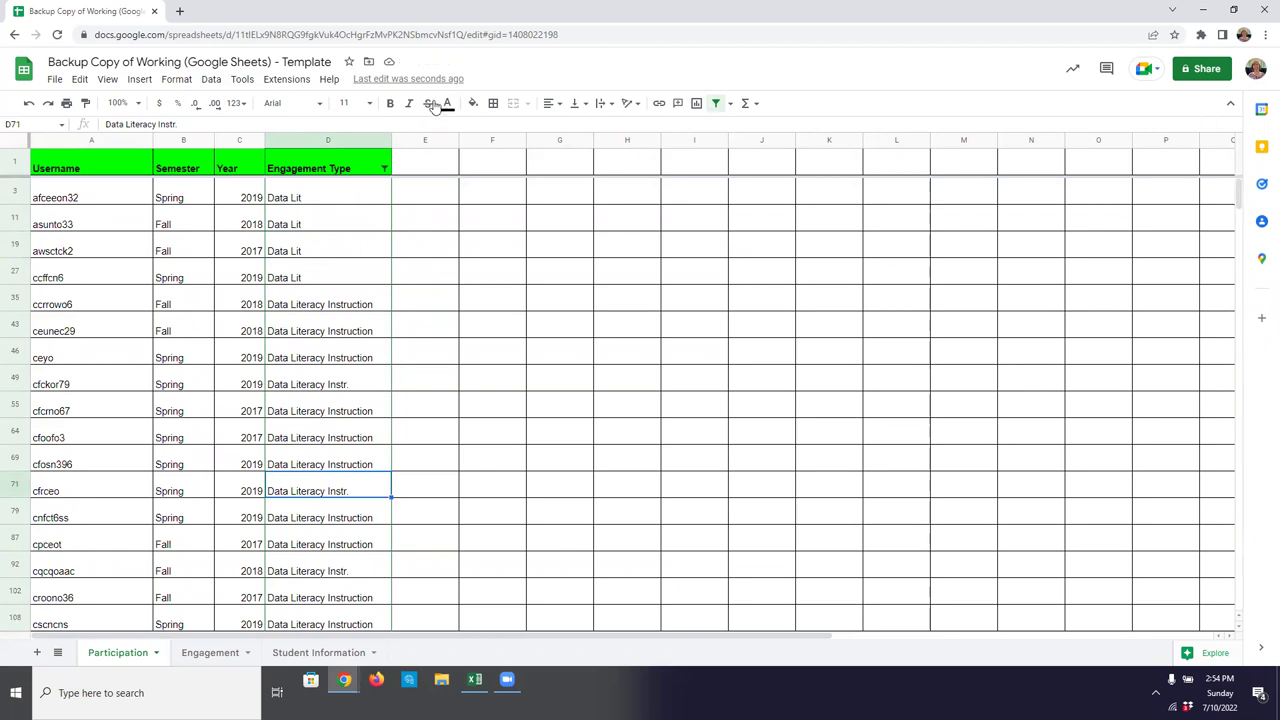
{"action": "left_click", "coordinate": [718, 103]}
{"action": "left_click", "coordinate": [309, 304]}
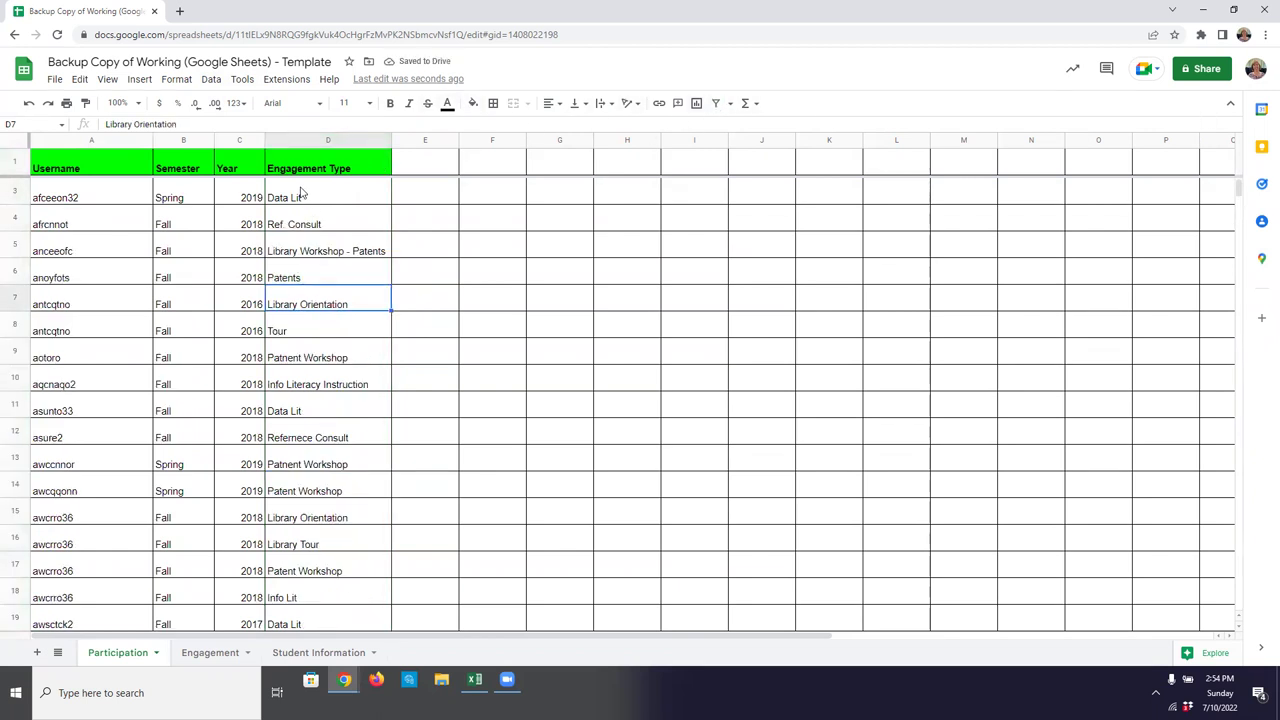
{"action": "left_click", "coordinate": [297, 139]}
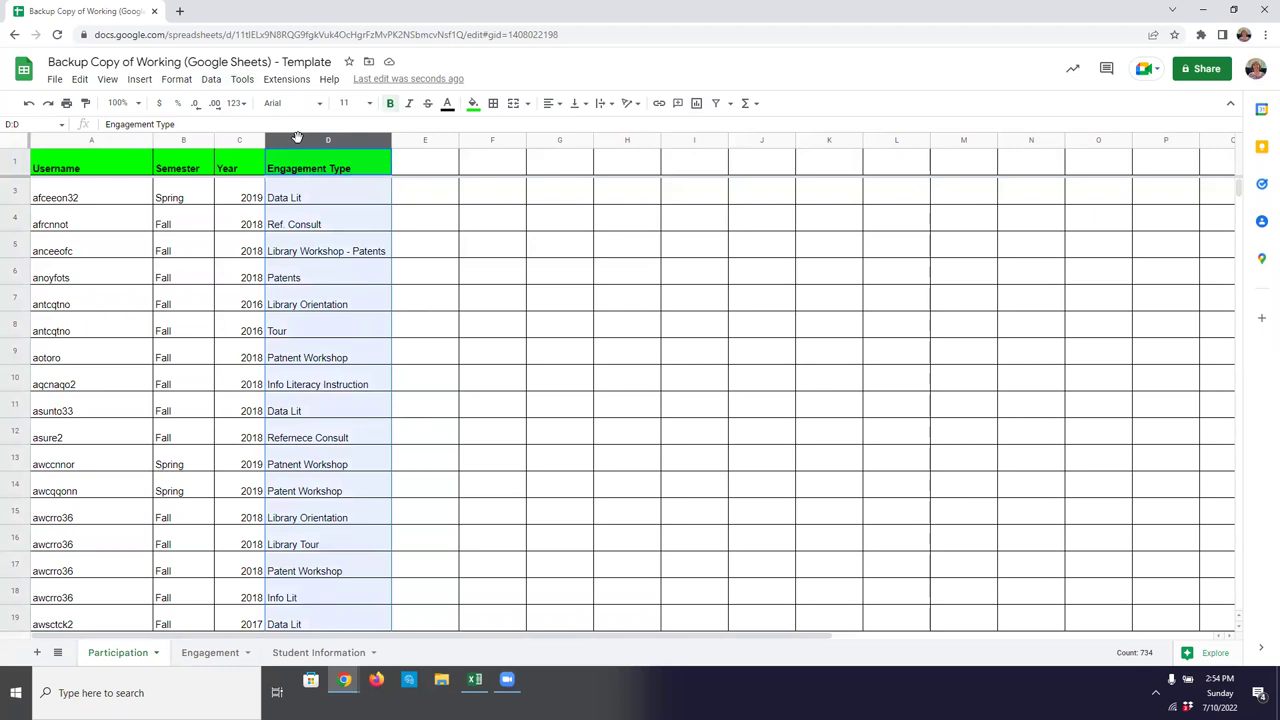
Step: Copy the Engagement Type column and add a new sheet named Engagment
{"action": "right_click", "coordinate": [297, 139]}
{"action": "left_click", "coordinate": [345, 175]}
{"action": "left_click", "coordinate": [37, 652]}
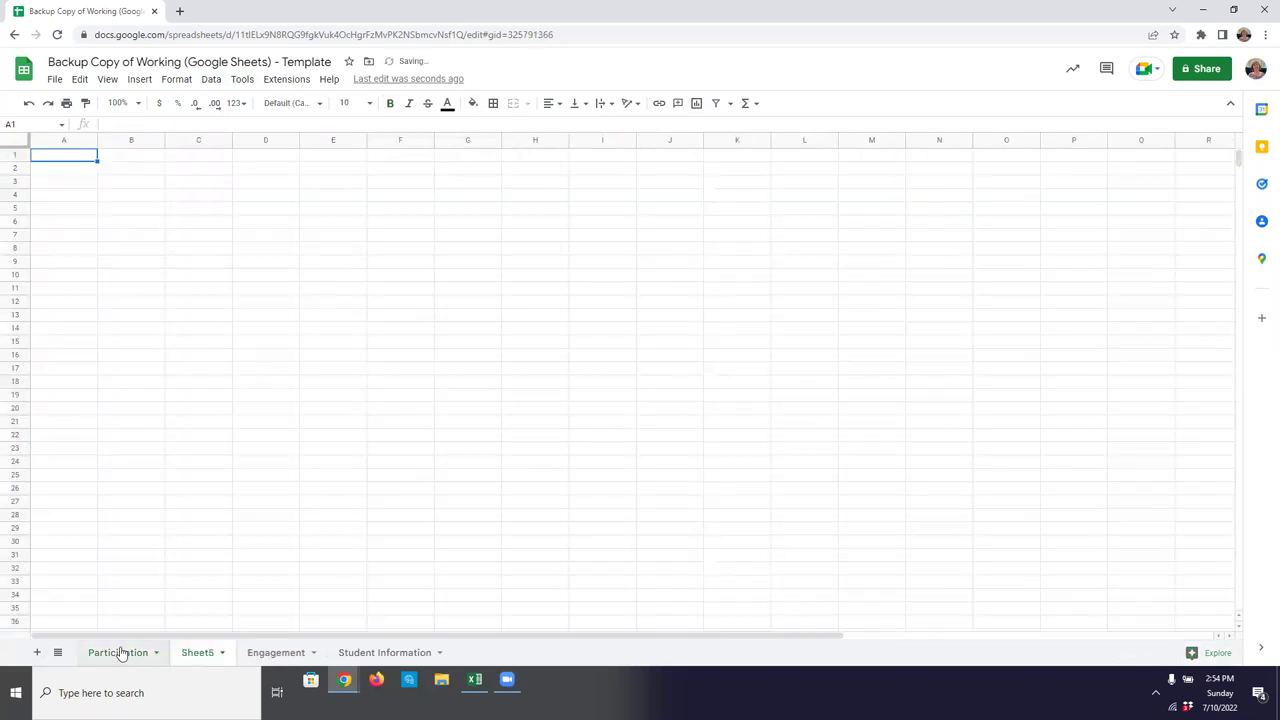
{"action": "double_click", "coordinate": [214, 656]}
{"action": "type", "text": "Engagment"}
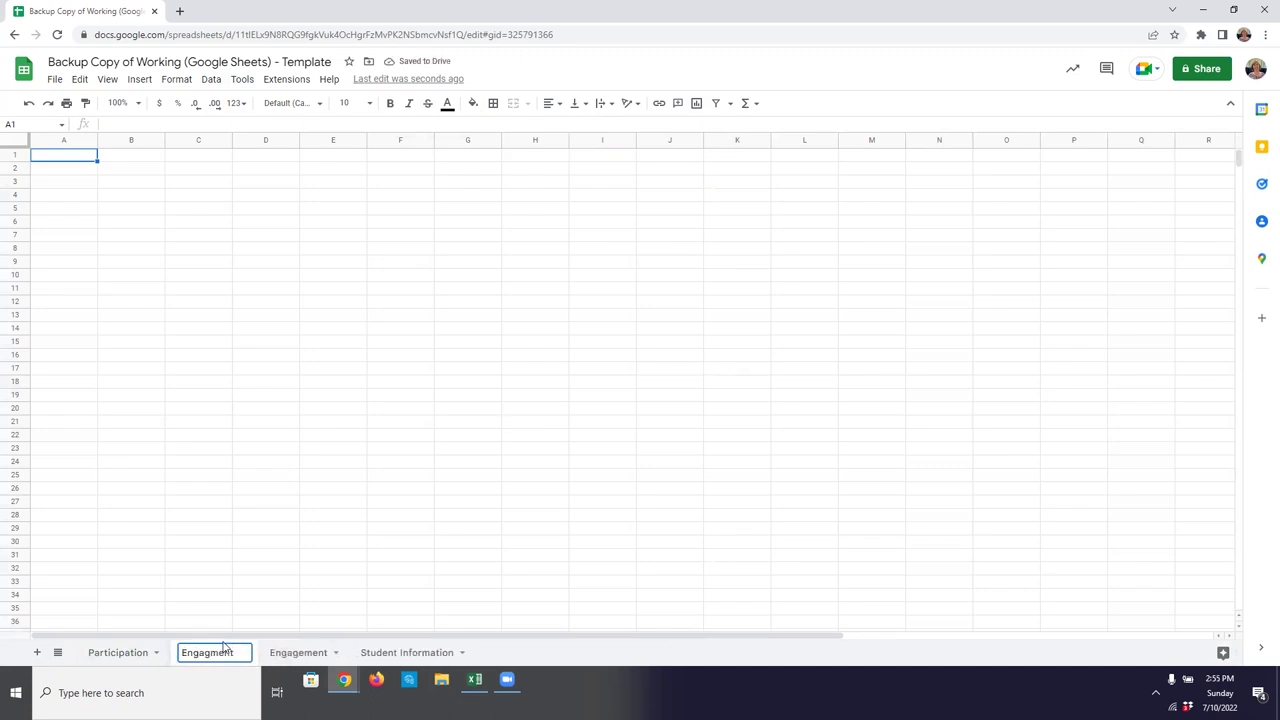
{"action": "left_click", "coordinate": [92, 183]}
Step: Paste the copied Engagement Type column at A1 of the Engagment sheet
{"action": "left_click", "coordinate": [72, 161]}
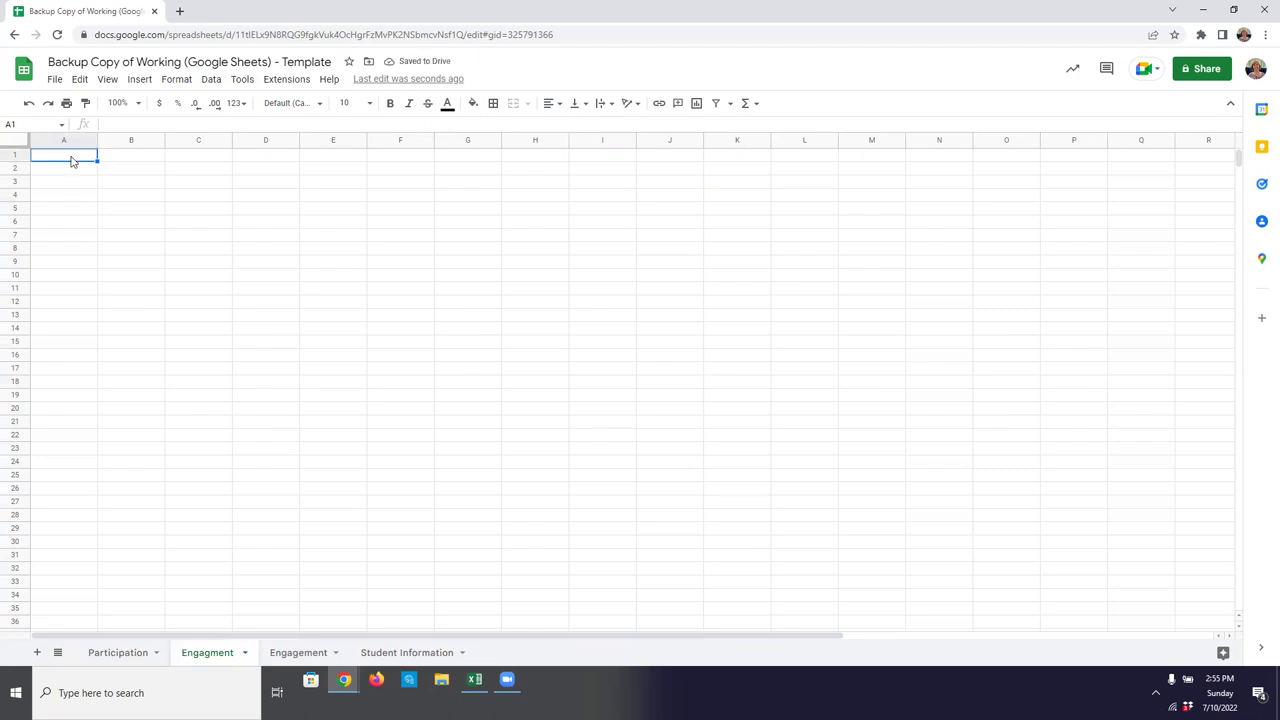
{"action": "key", "text": "ctrl+v"}
{"action": "left_click", "coordinate": [134, 166]}
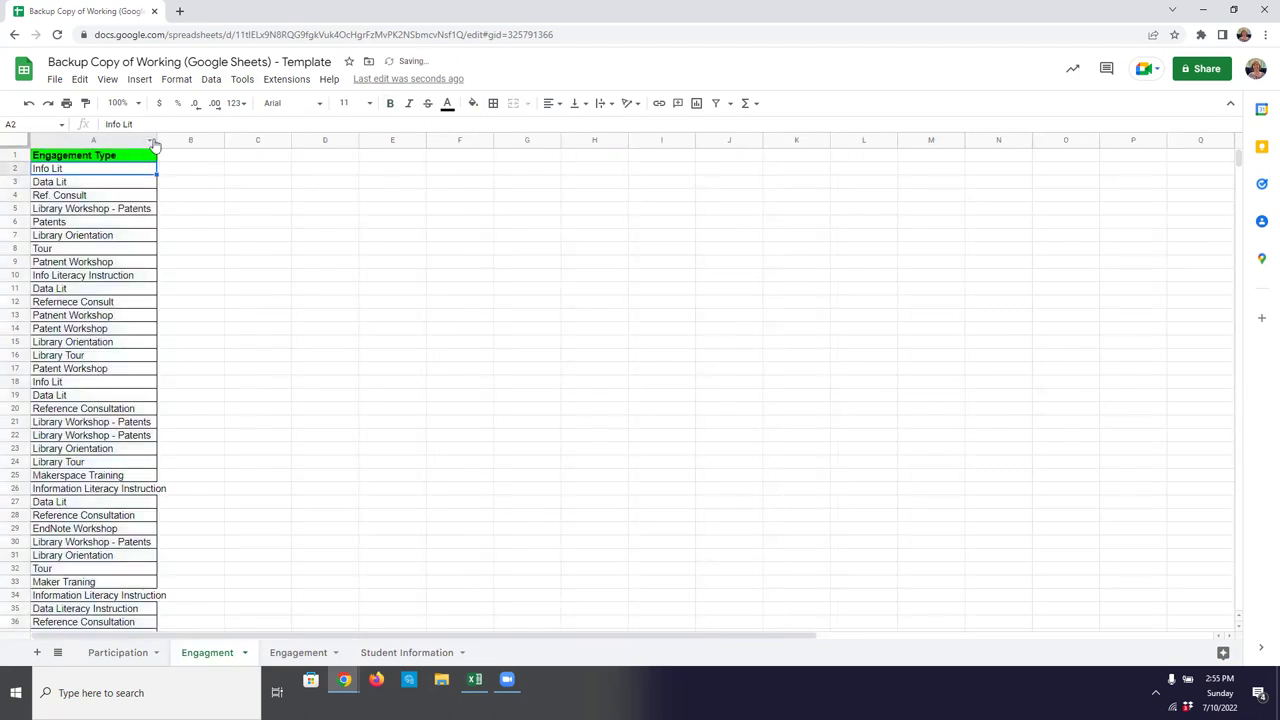
{"action": "left_click", "coordinate": [12, 145]}
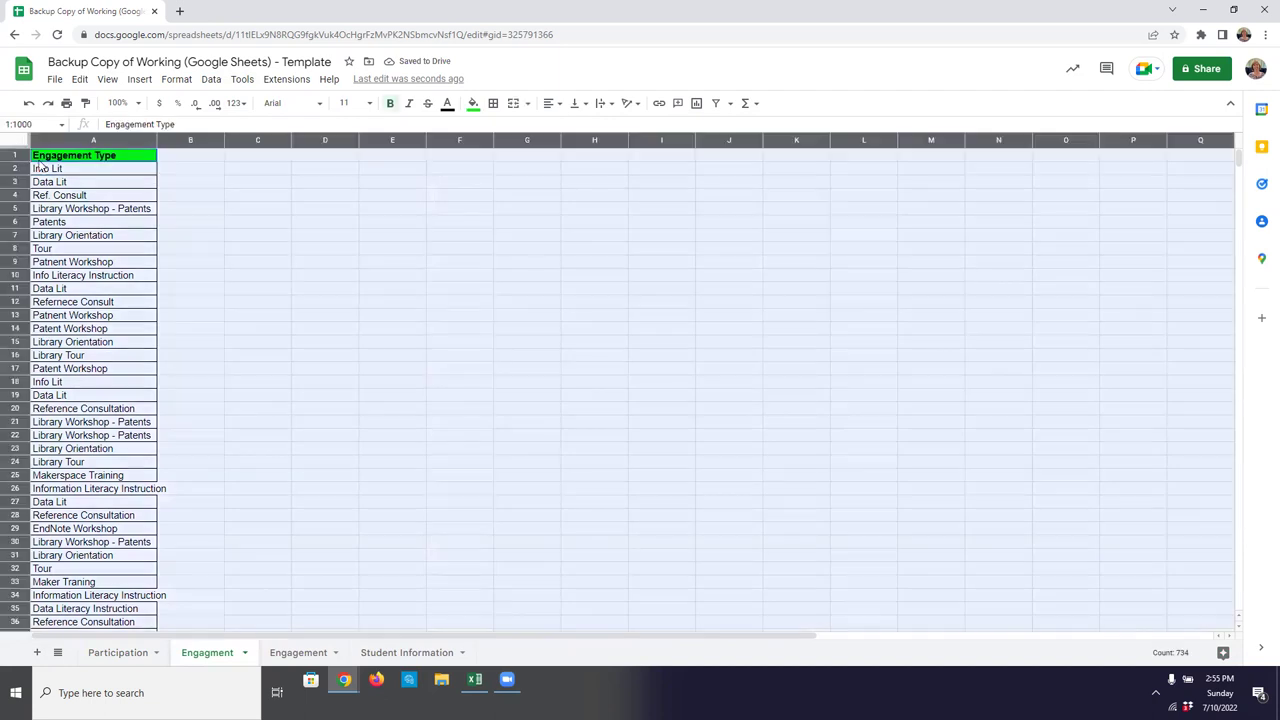
Step: Sort the range A to Z by Engagement Type via advanced sorting, with a header row
{"action": "left_click", "coordinate": [211, 80]}
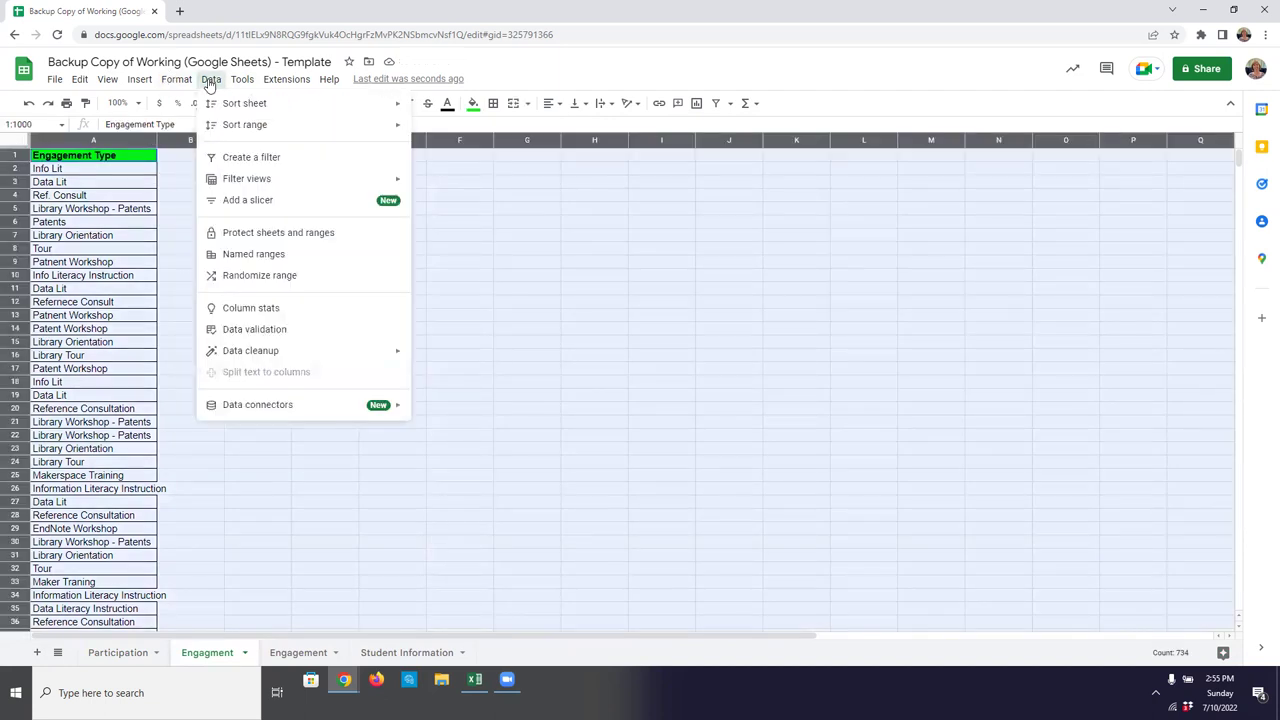
{"action": "mouse_move", "coordinate": [222, 128]}
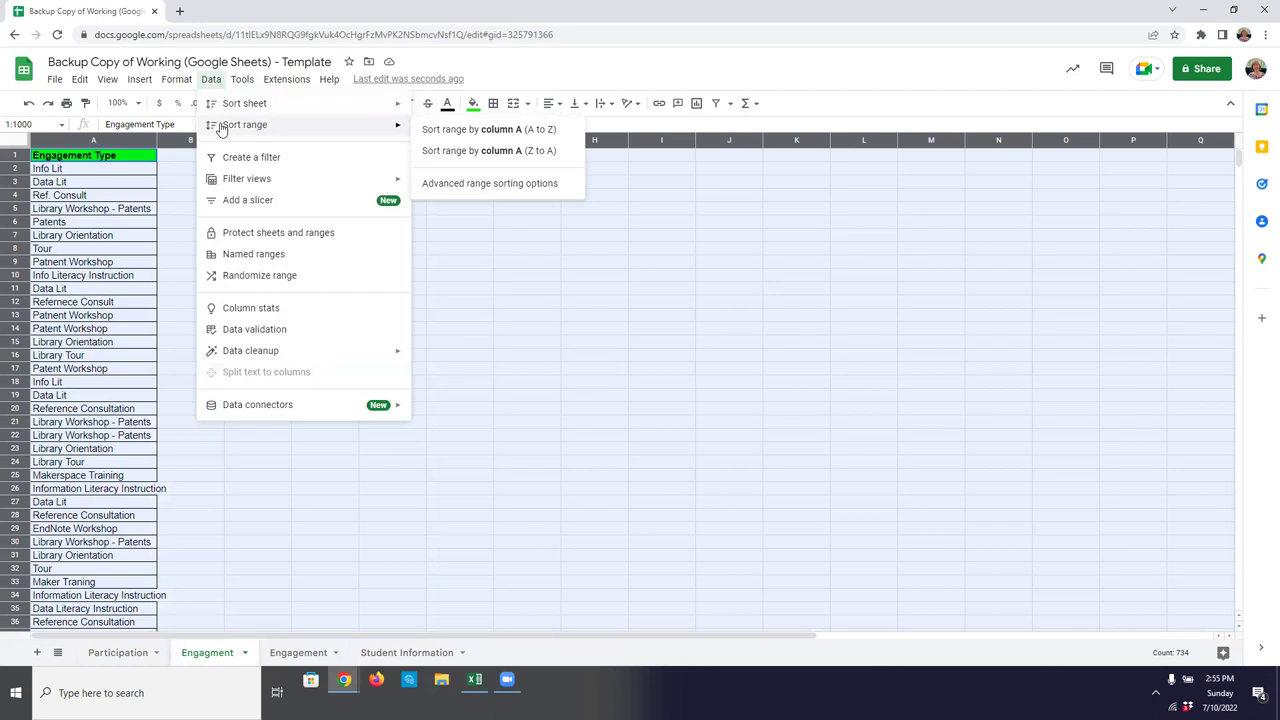
{"action": "left_click", "coordinate": [443, 186]}
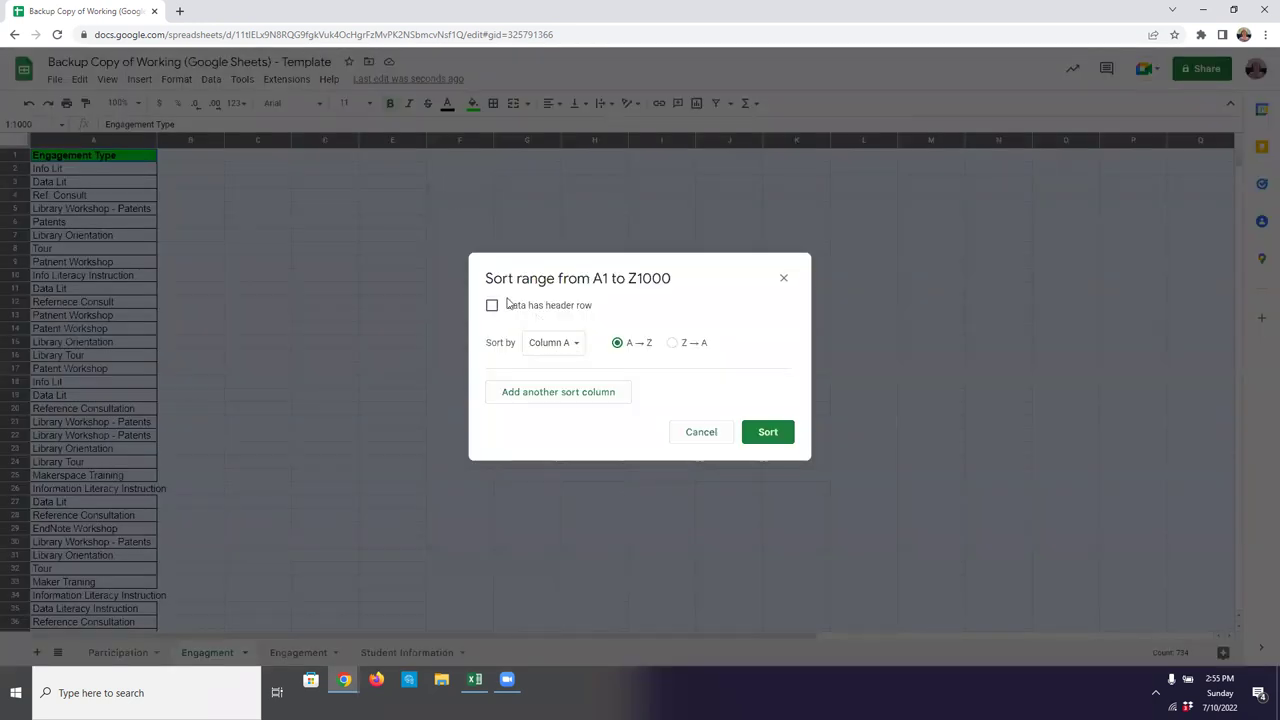
{"action": "left_click", "coordinate": [492, 306]}
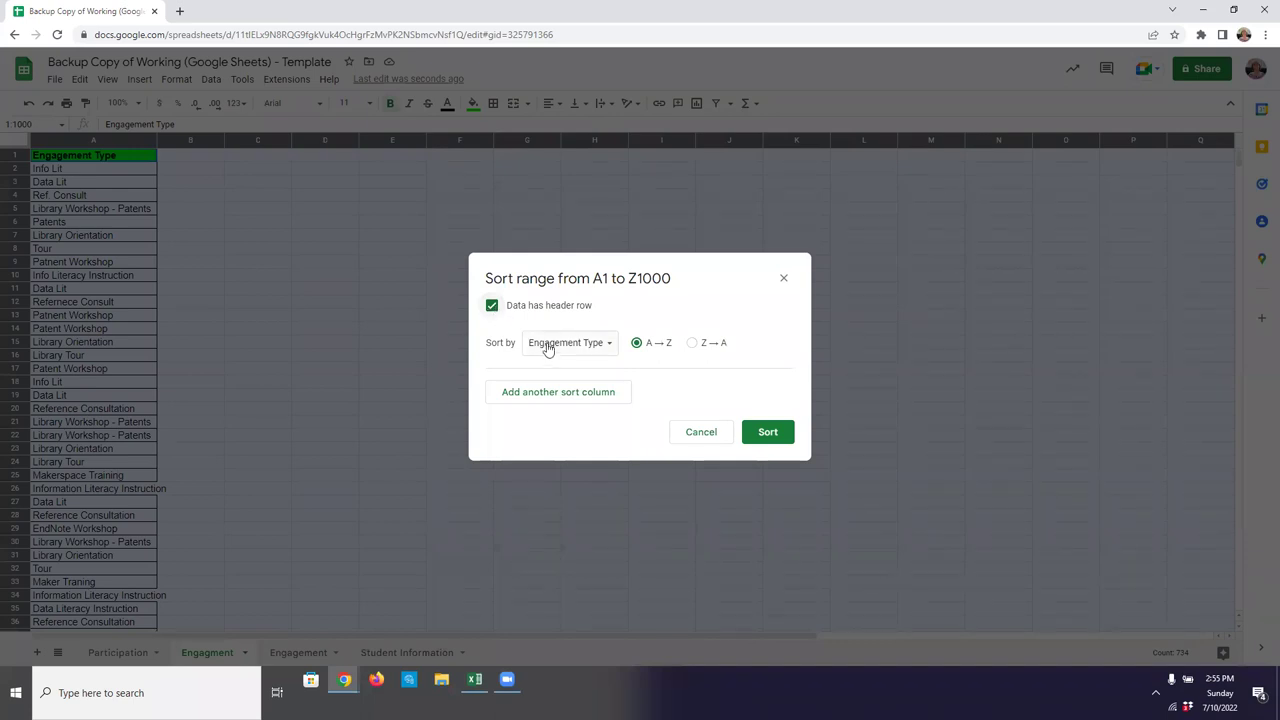
{"action": "left_click", "coordinate": [768, 432]}
{"action": "left_click", "coordinate": [588, 424]}
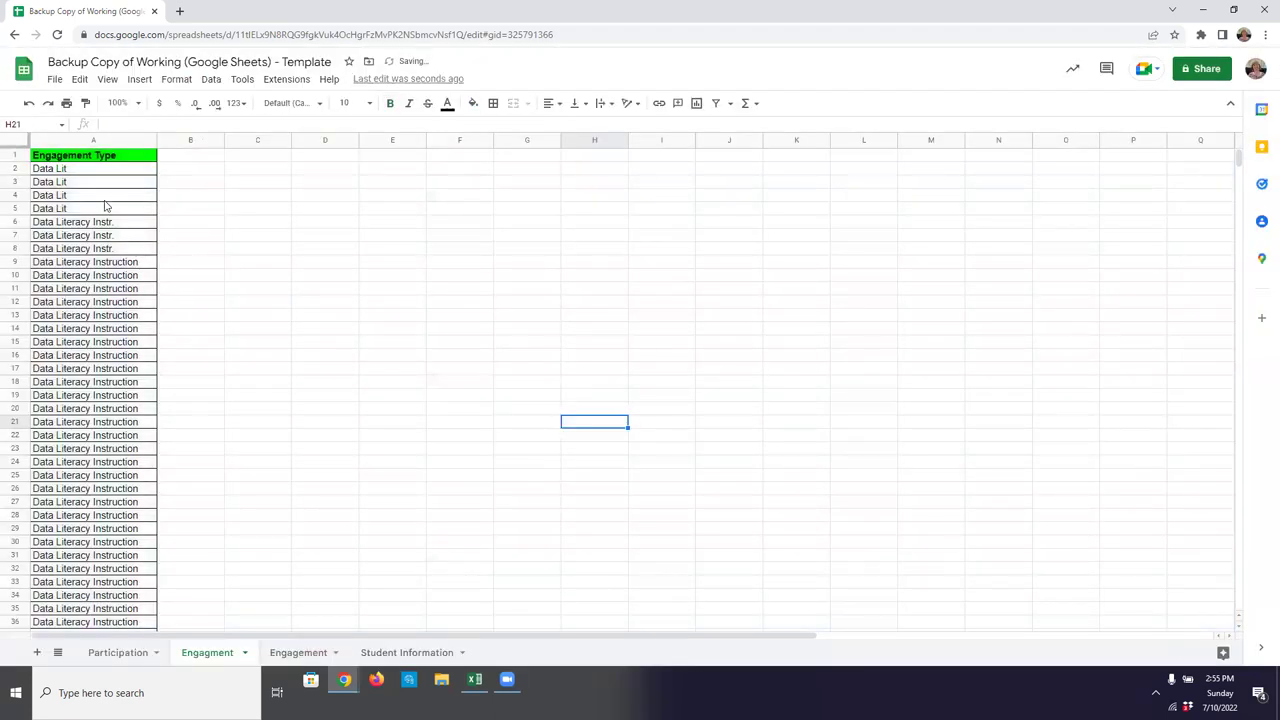
{"action": "left_click", "coordinate": [93, 141]}
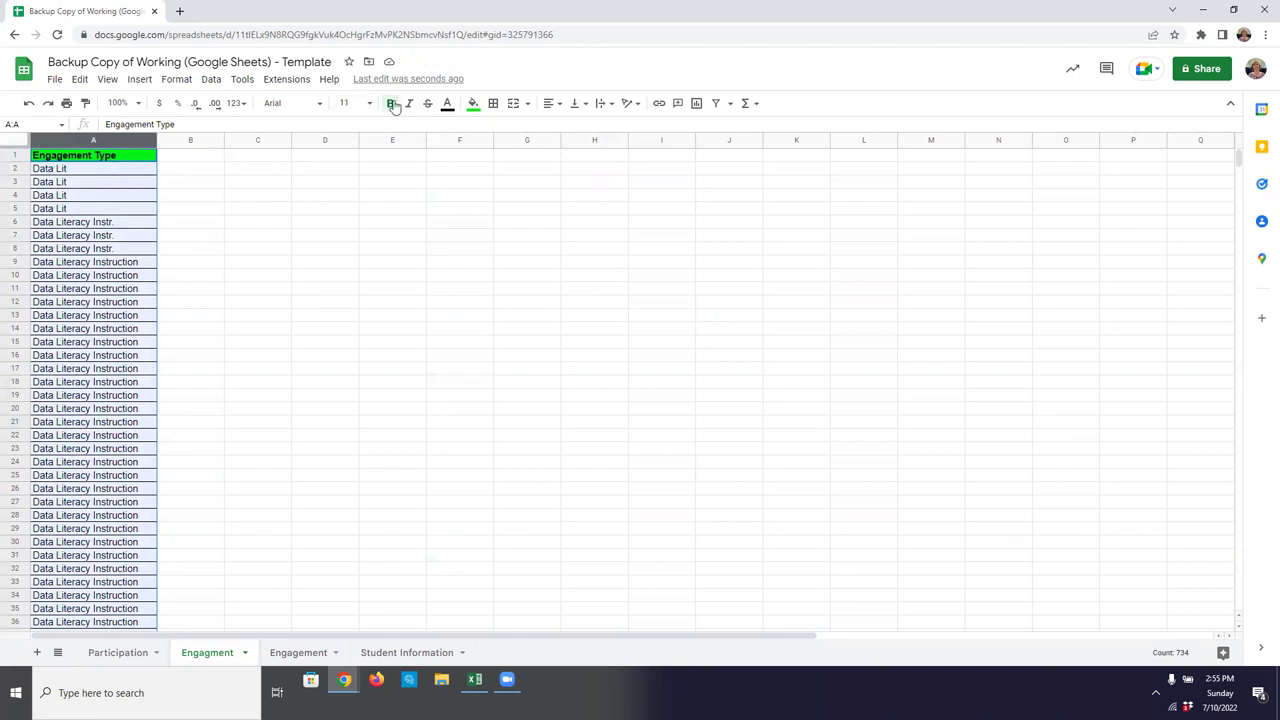
Step: Remove duplicates from column A with a header row, deleting 710 repeats and leaving 24 types
{"action": "left_click", "coordinate": [212, 82]}
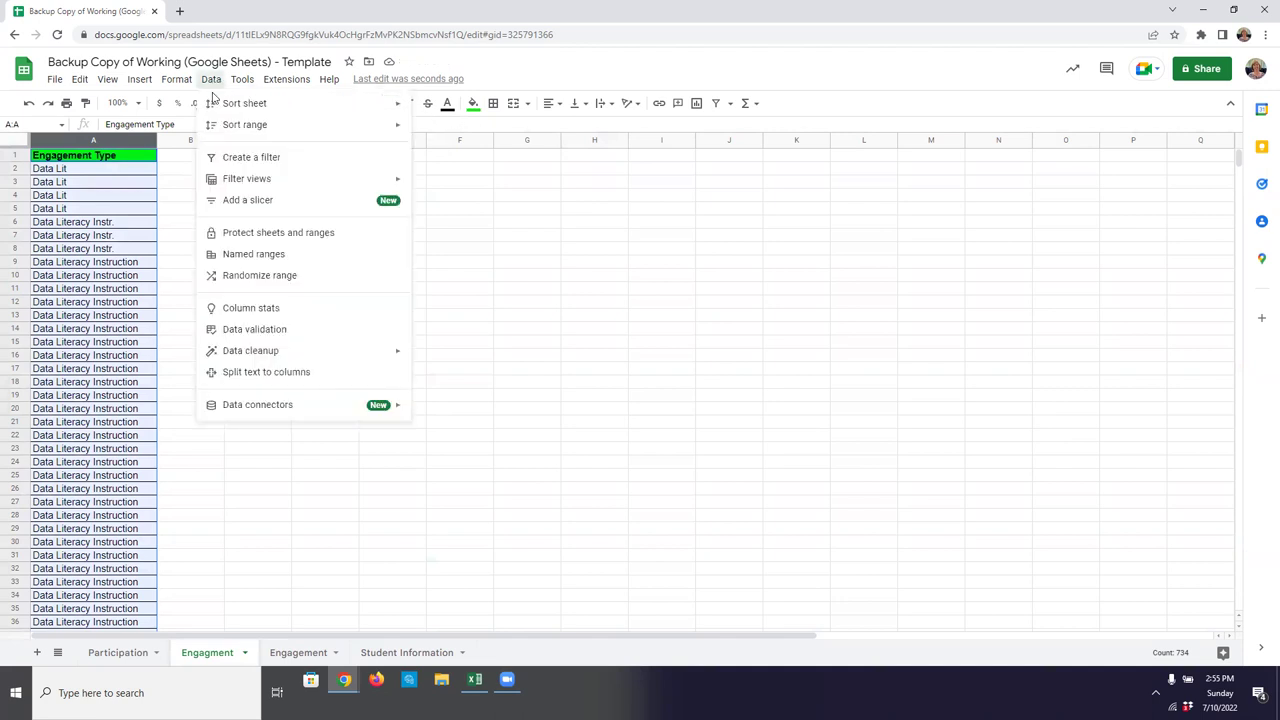
{"action": "left_click", "coordinate": [230, 86]}
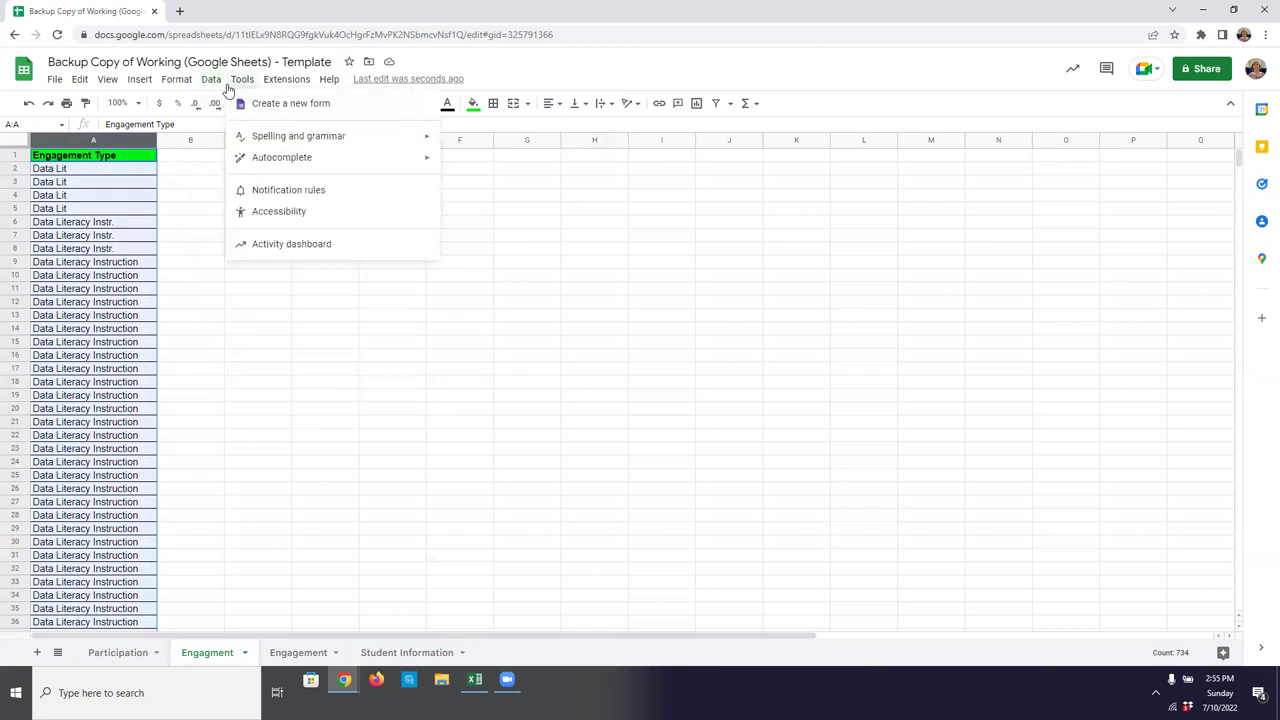
{"action": "mouse_move", "coordinate": [220, 84]}
{"action": "mouse_move", "coordinate": [241, 356]}
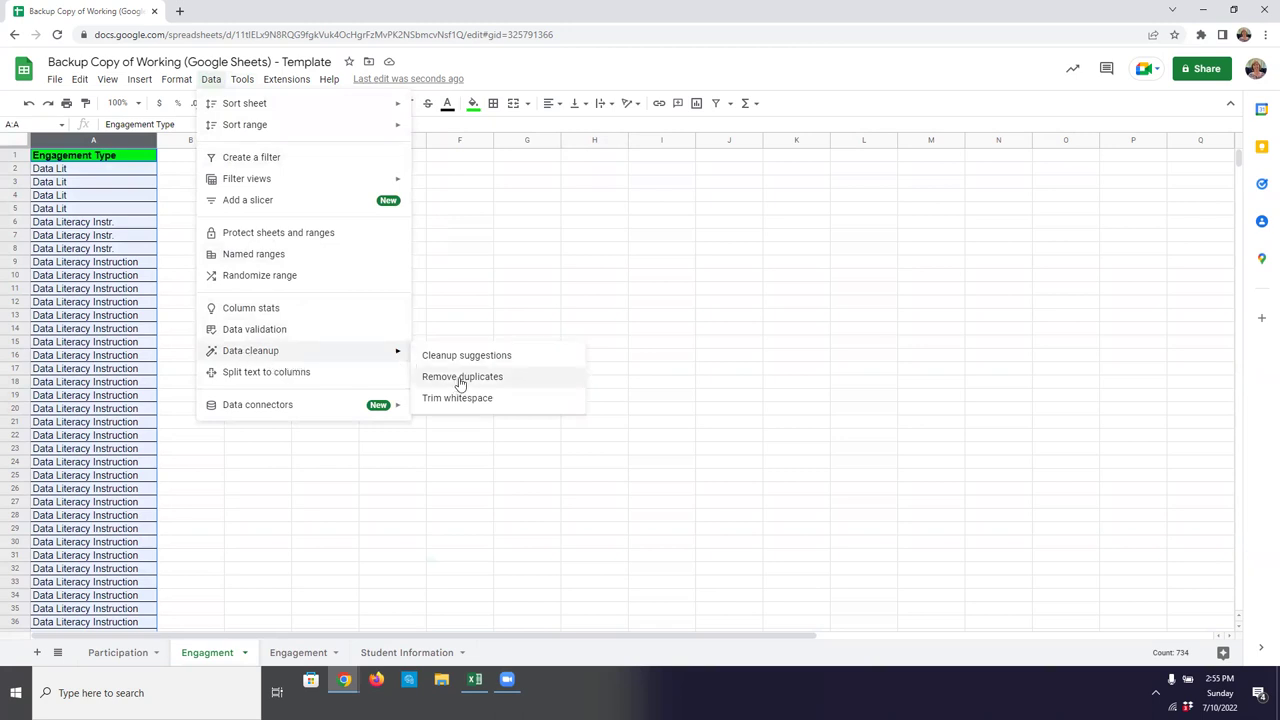
{"action": "left_click", "coordinate": [461, 380]}
{"action": "left_click", "coordinate": [543, 322]}
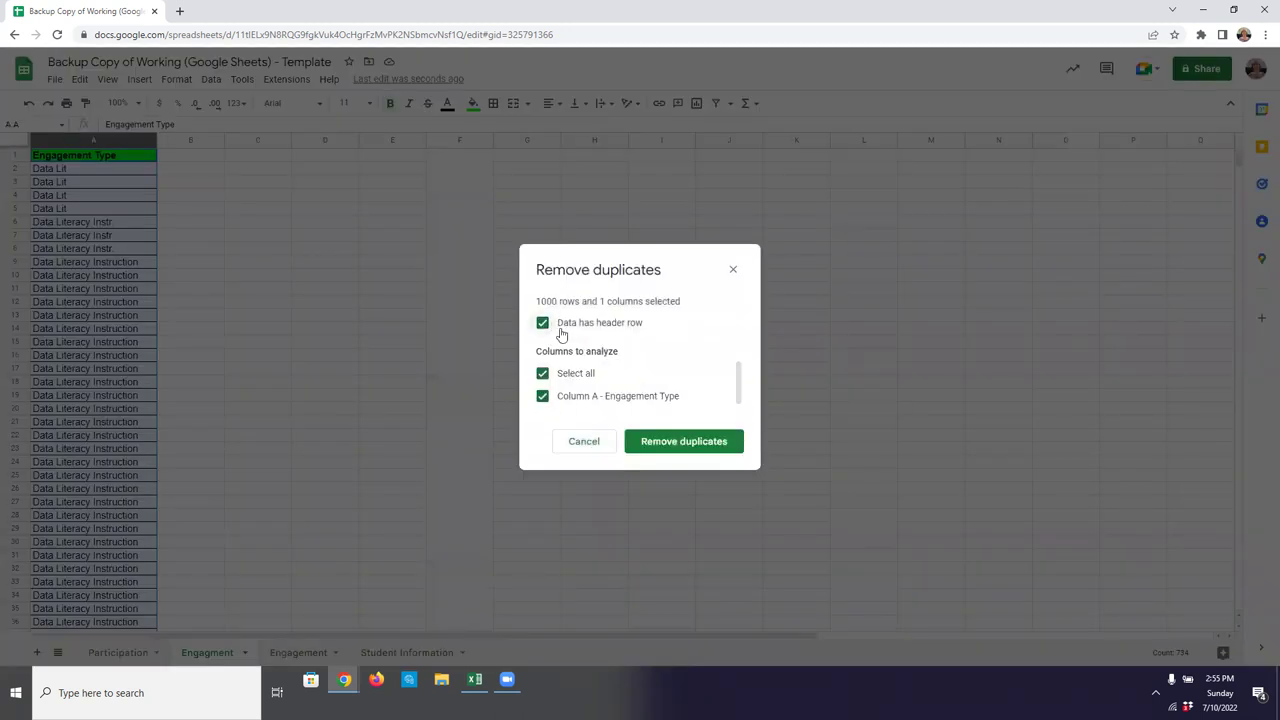
{"action": "left_click", "coordinate": [676, 443]}
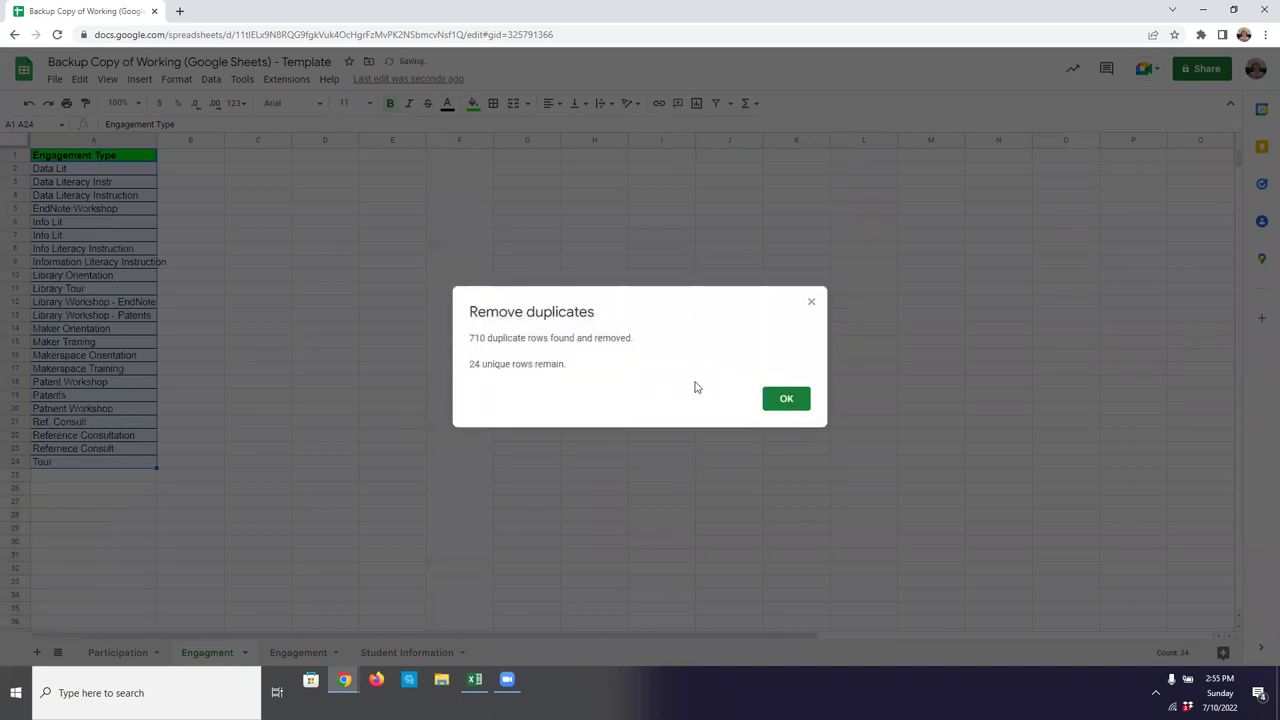
{"action": "left_click", "coordinate": [786, 398]}
{"action": "left_click", "coordinate": [203, 263]}
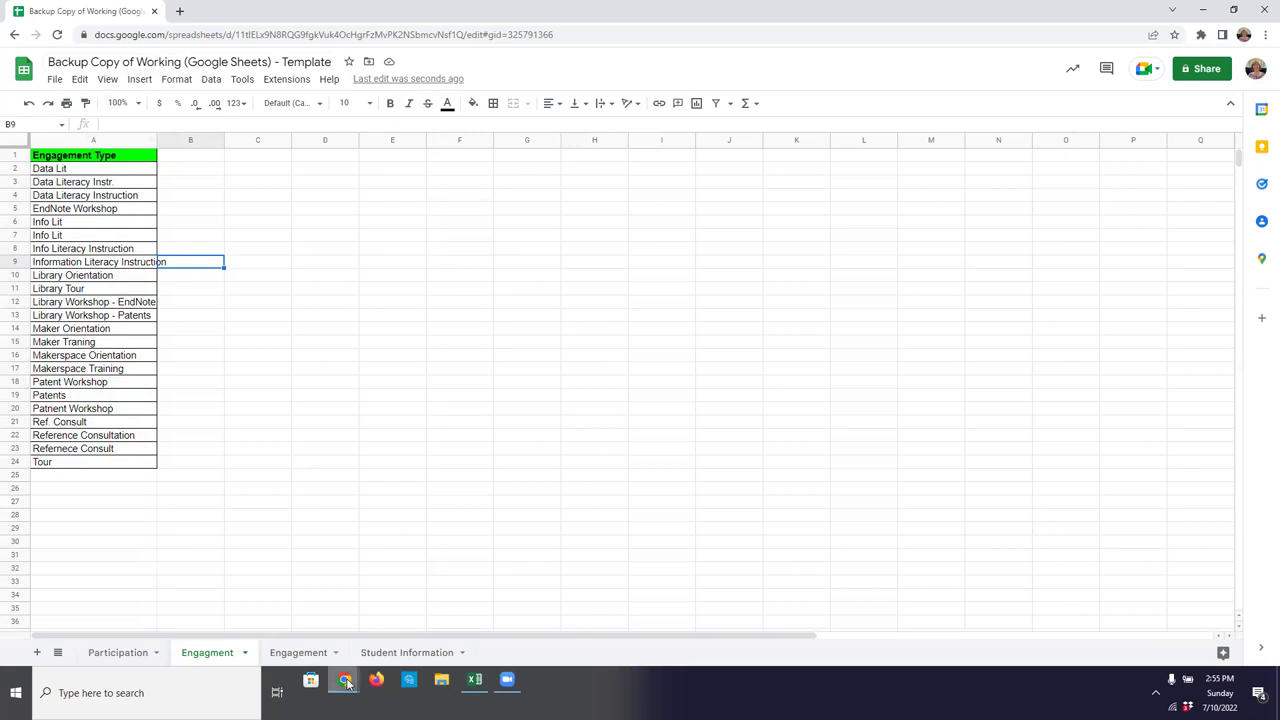
Step: Switch back to the Cleaning & Organizing Data PowerPoint slides window
{"action": "mouse_move", "coordinate": [344, 680]}
{"action": "left_click", "coordinate": [206, 617]}
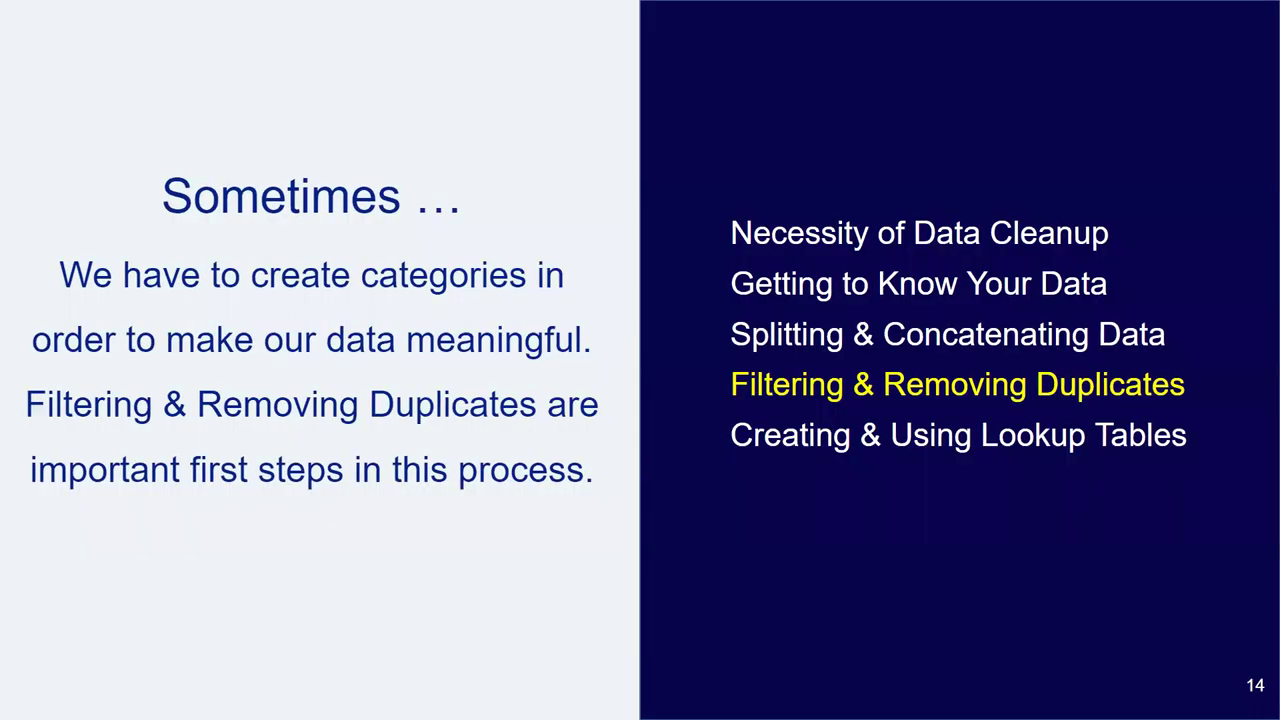
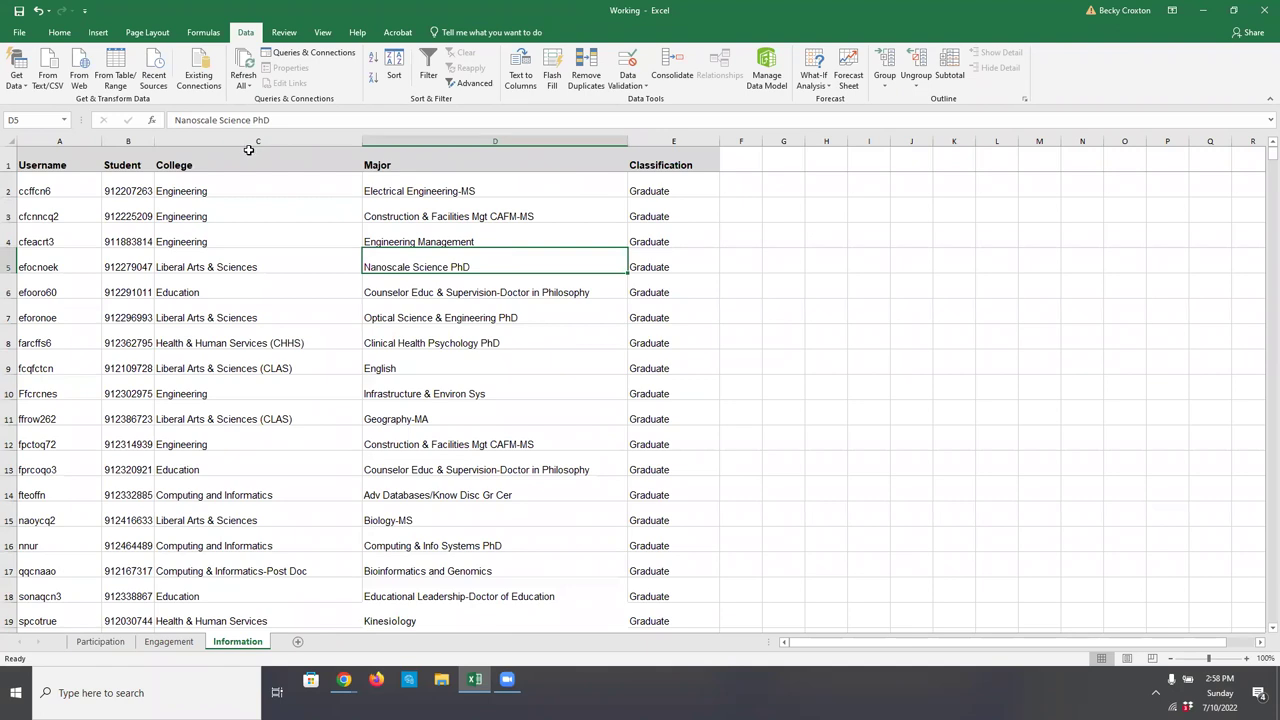
Step: Copy the College and Major headers from Information into Participation's G1 and widen the column
{"action": "left_click_drag", "start_coordinate": [247, 160], "coordinate": [397, 163]}
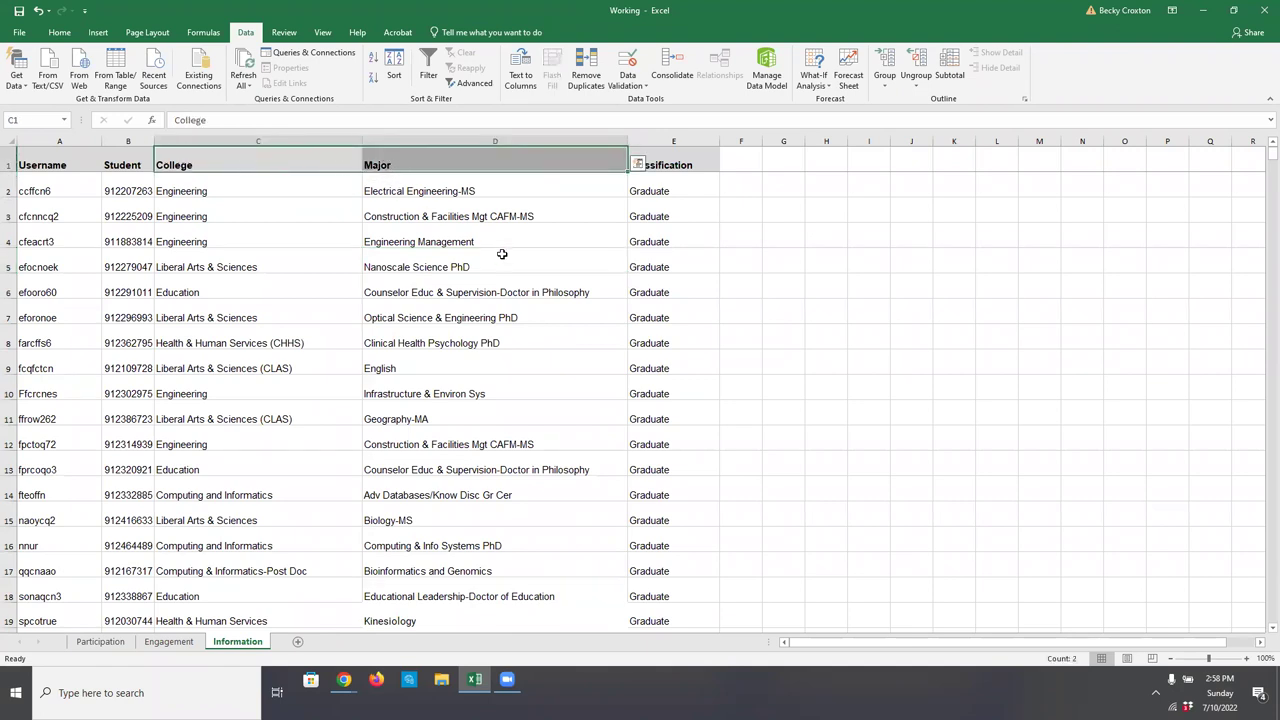
{"action": "left_click", "coordinate": [637, 162]}
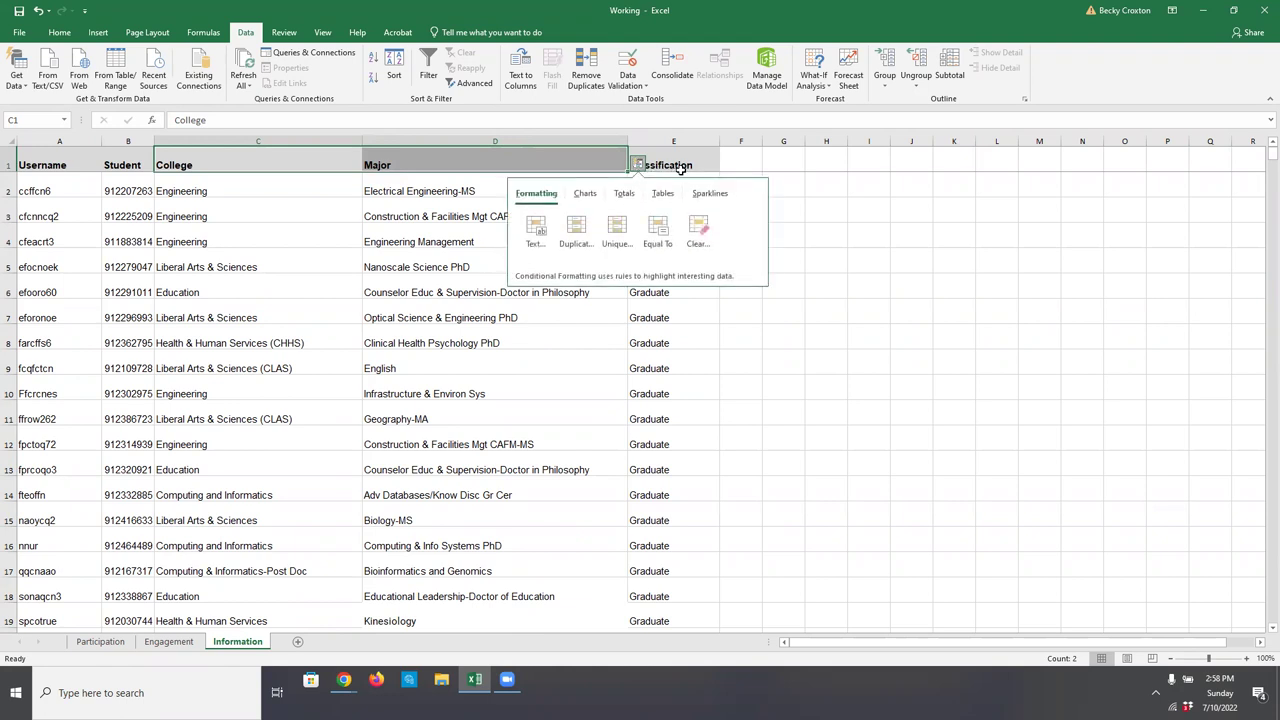
{"action": "left_click", "coordinate": [690, 163]}
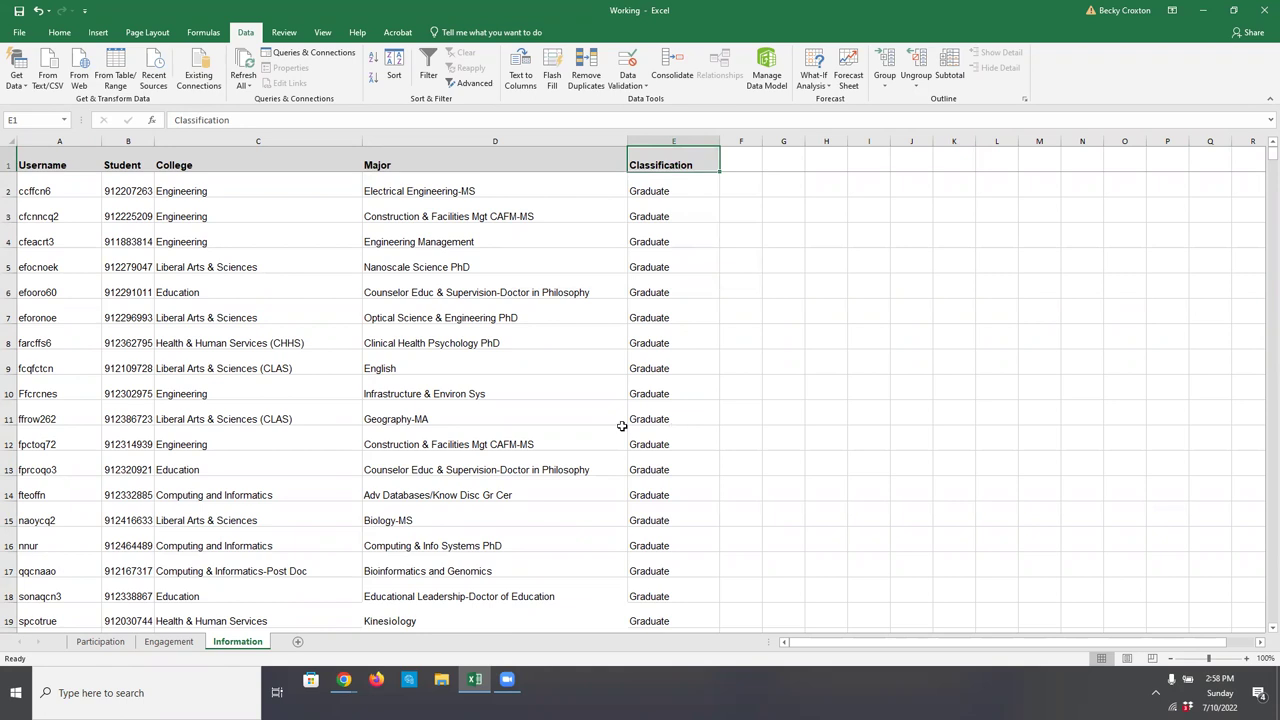
{"action": "left_click", "coordinate": [320, 158]}
{"action": "left_click_drag", "start_coordinate": [320, 158], "coordinate": [394, 160]}
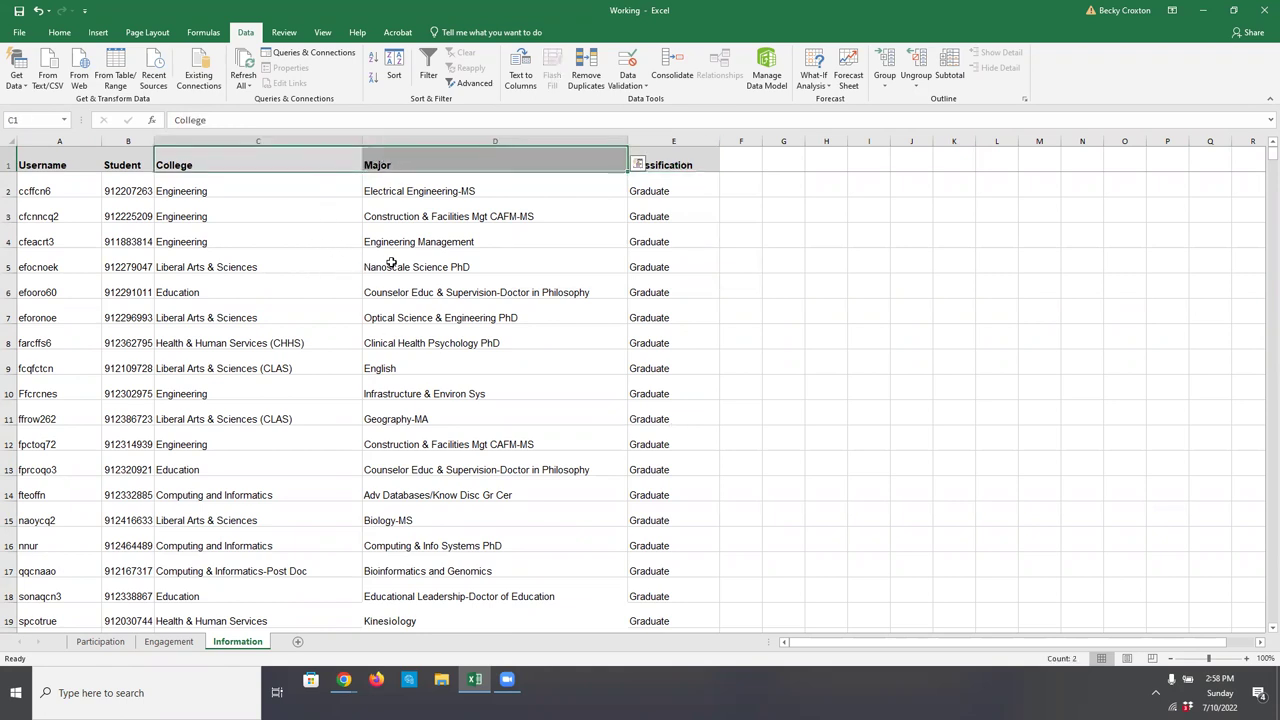
{"action": "key", "text": "ctrl+c"}
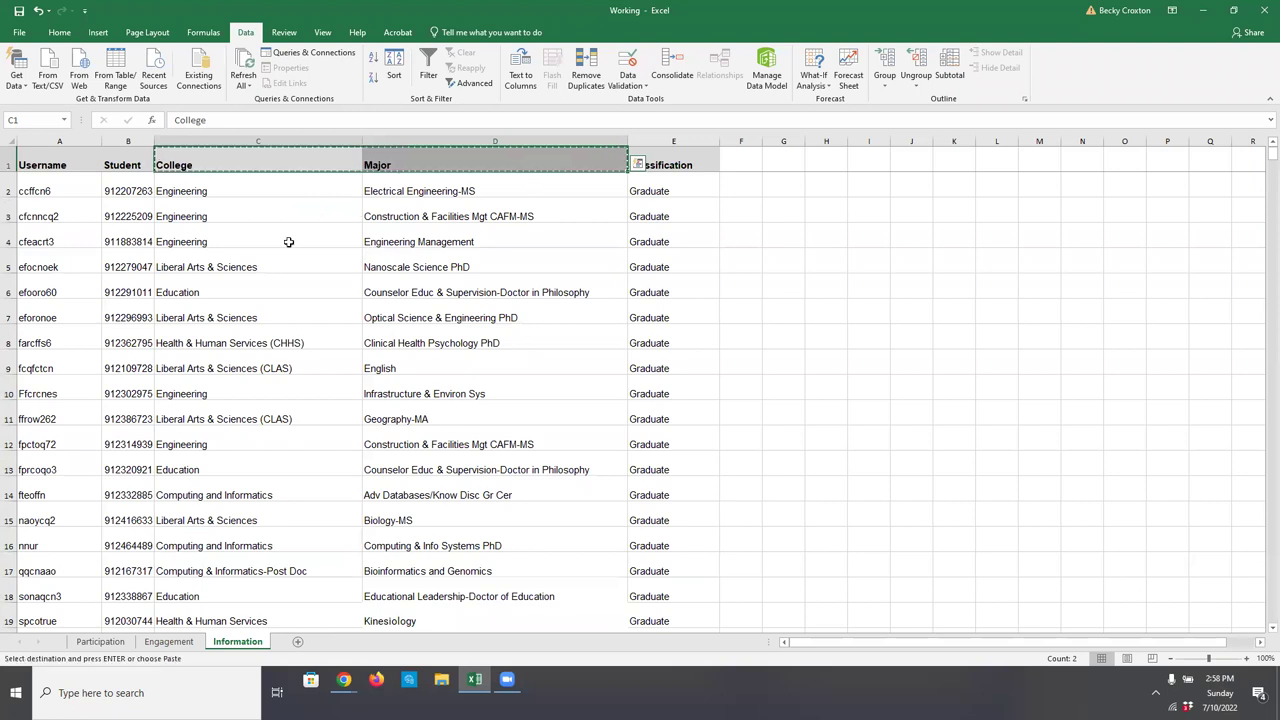
{"action": "left_click", "coordinate": [86, 645]}
{"action": "left_click", "coordinate": [669, 157]}
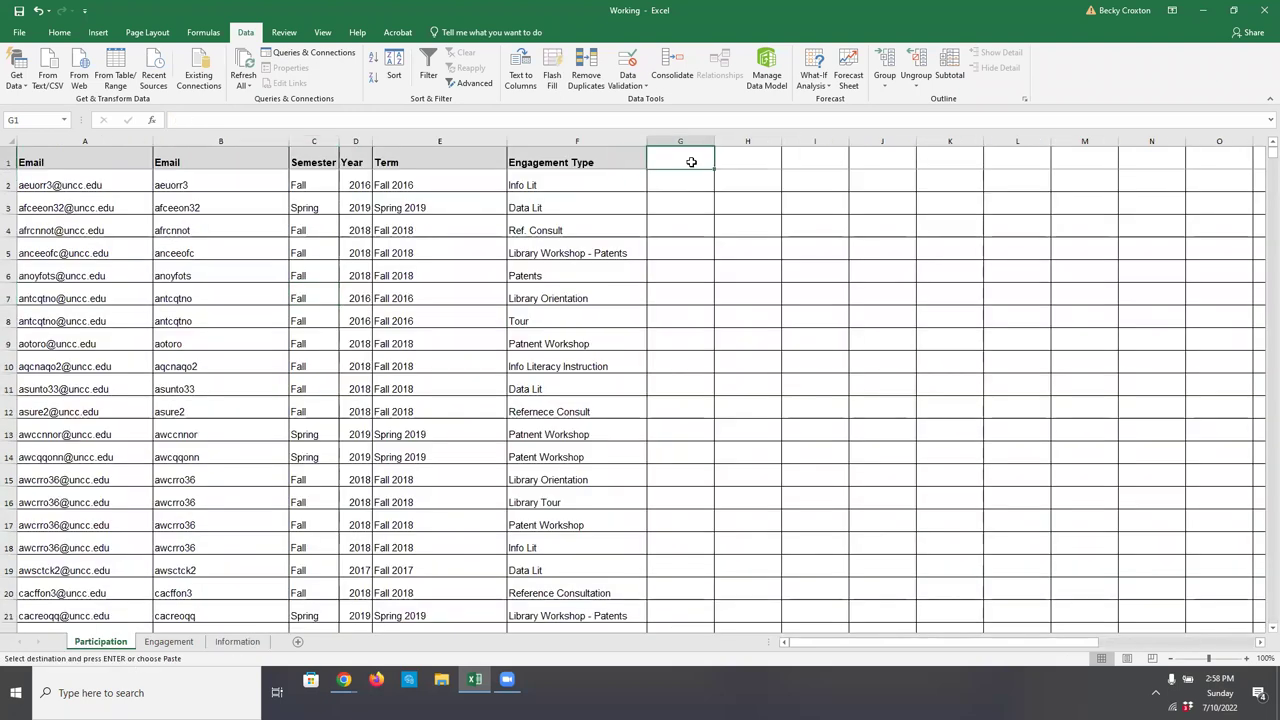
{"action": "key", "text": "ctrl+v"}
{"action": "left_click_drag", "start_coordinate": [714, 141], "coordinate": [898, 141]}
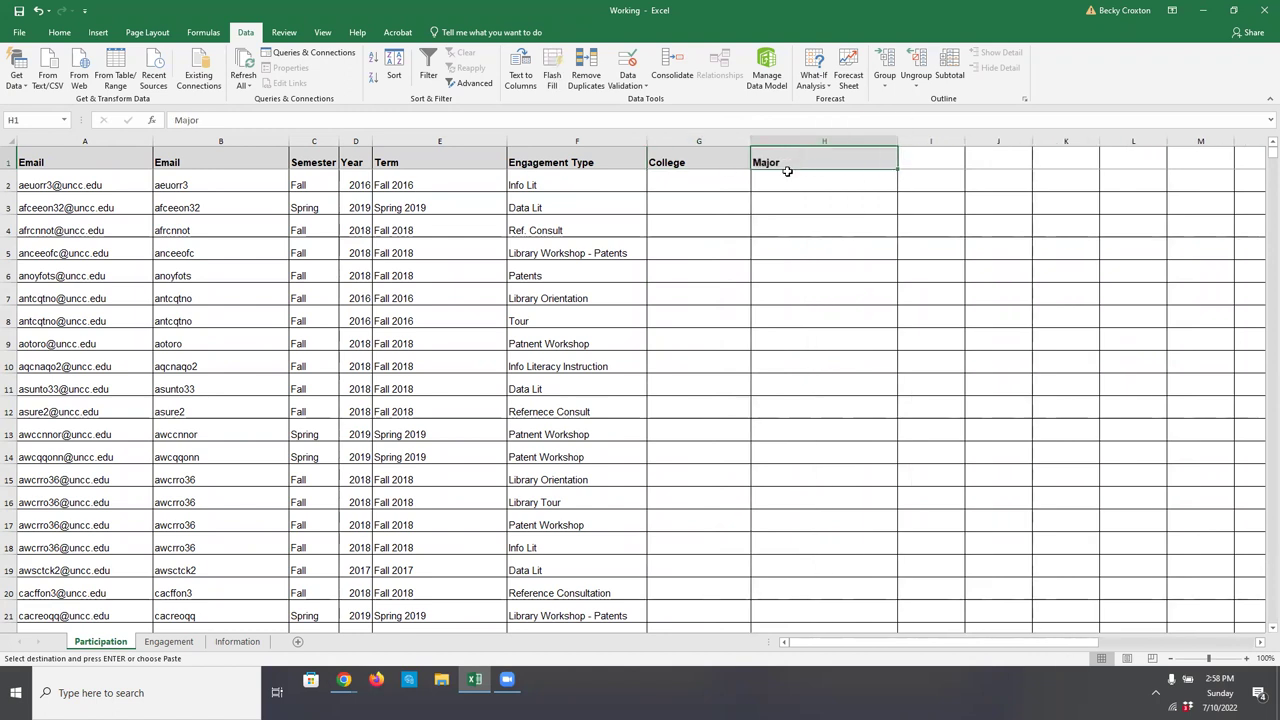
{"action": "left_click", "coordinate": [730, 181]}
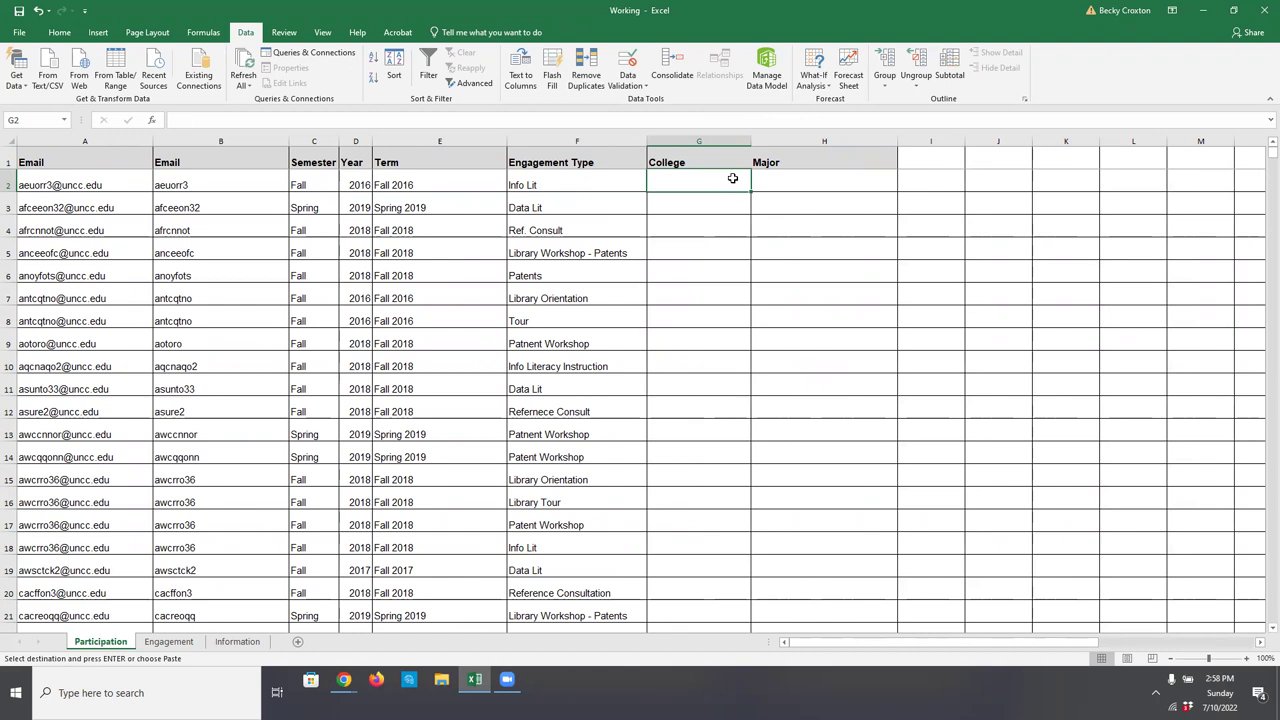
Step: Delete the full email-address column from the Participation sheet
{"action": "left_click", "coordinate": [106, 186]}
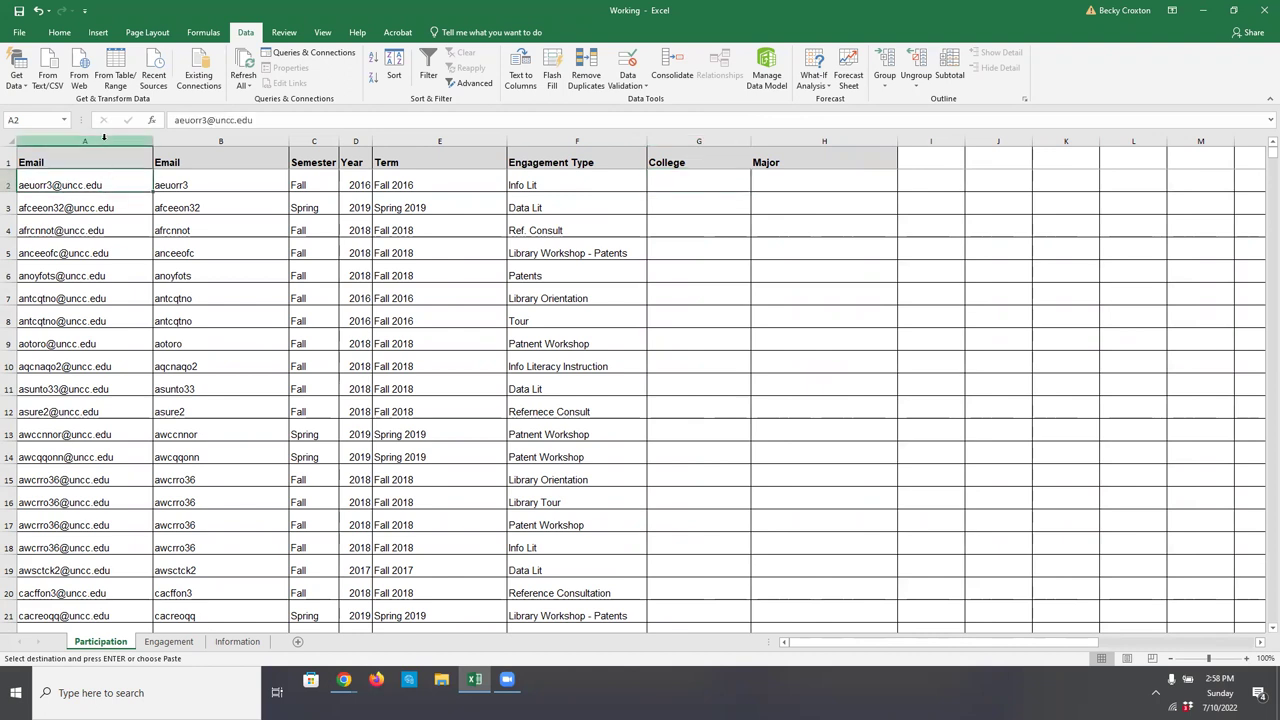
{"action": "left_click", "coordinate": [104, 140]}
{"action": "right_click", "coordinate": [100, 140]}
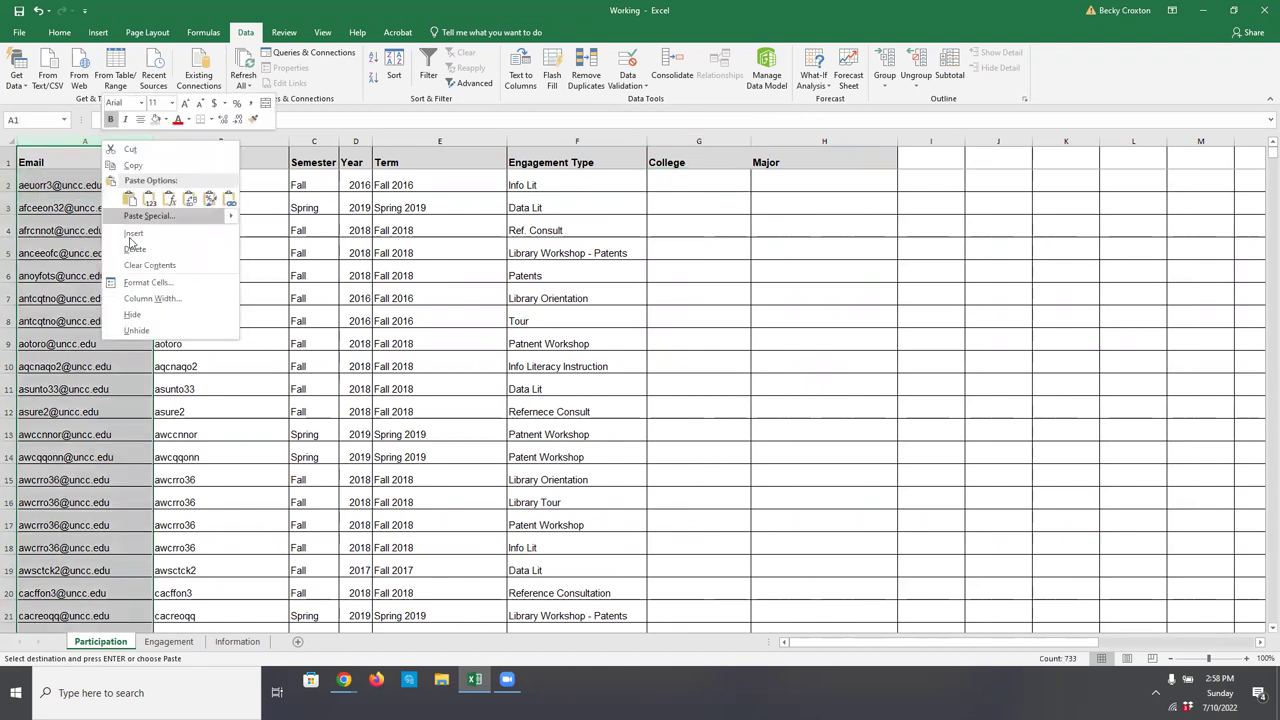
{"action": "left_click", "coordinate": [125, 248]}
{"action": "left_click", "coordinate": [115, 252]}
Step: Rename the remaining Email header in A1 to 'Username'
{"action": "left_click", "coordinate": [78, 165]}
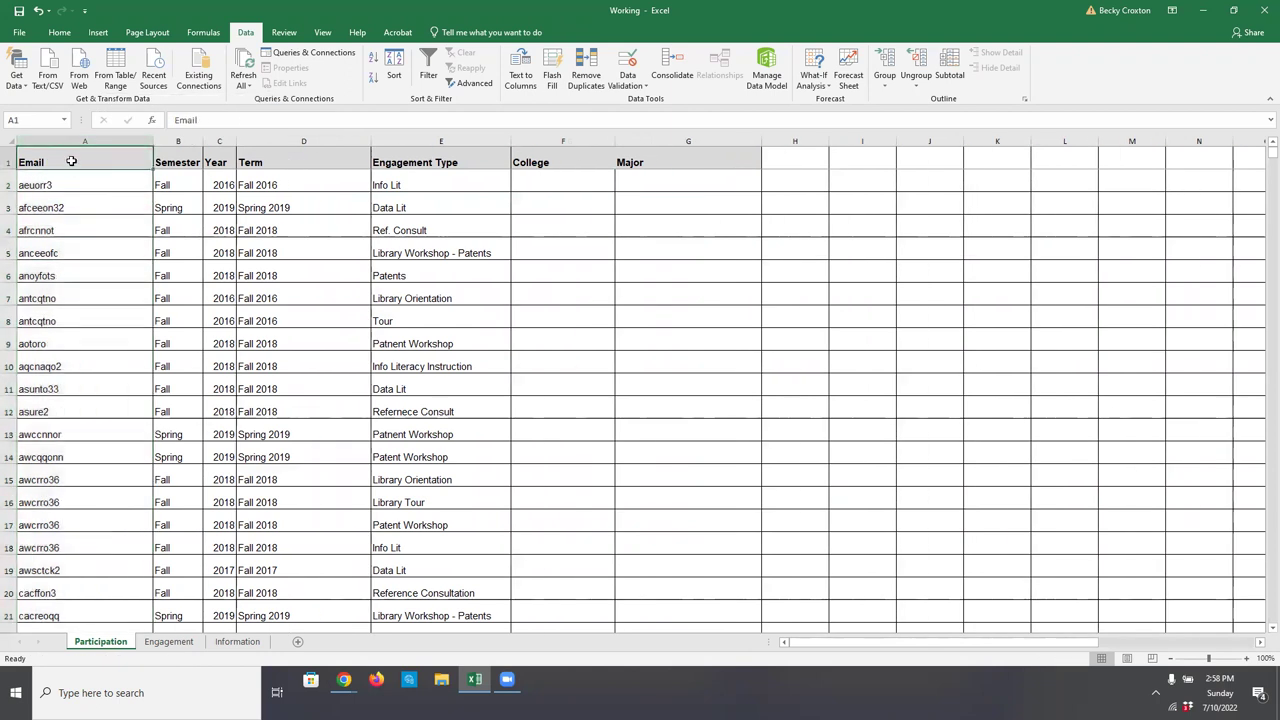
{"action": "double_click", "coordinate": [71, 160]}
{"action": "type", "text": "user"}
{"action": "key", "text": "BackSpace"}
{"action": "key", "text": "BackSpace"}
{"action": "key", "text": "BackSpace"}
{"action": "type", "text": "Username"}
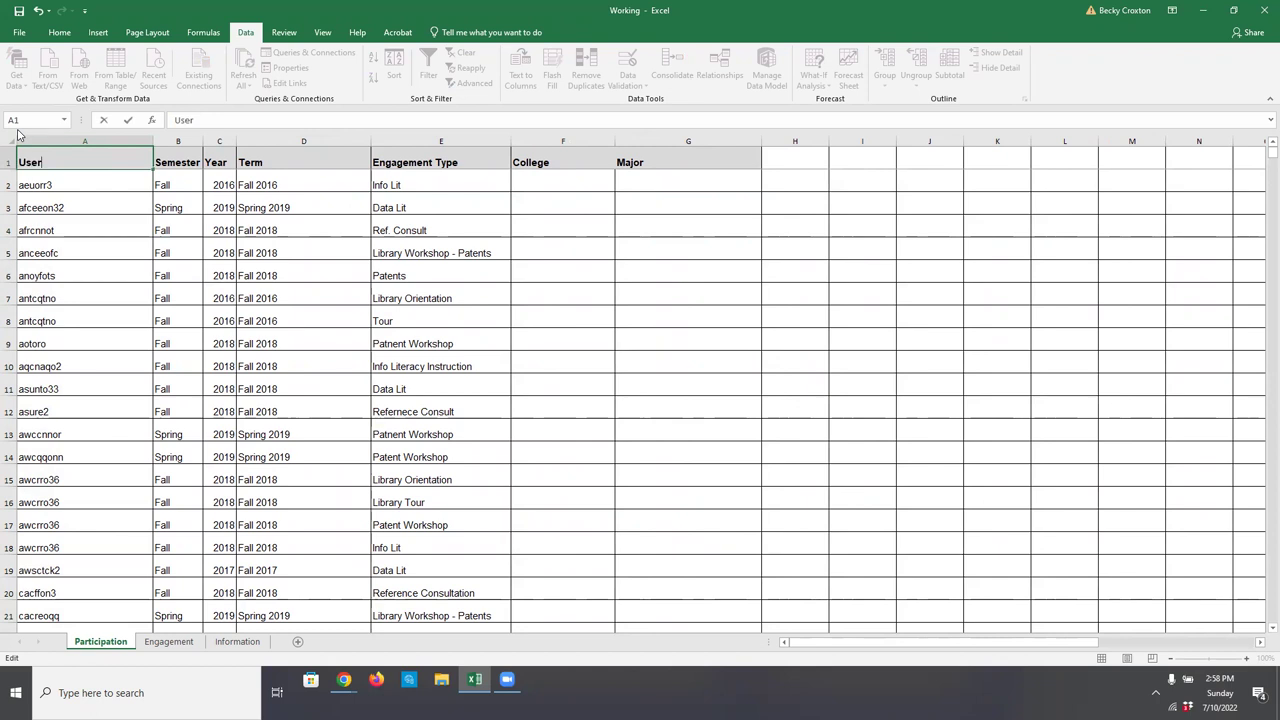
{"action": "key", "text": "Return"}
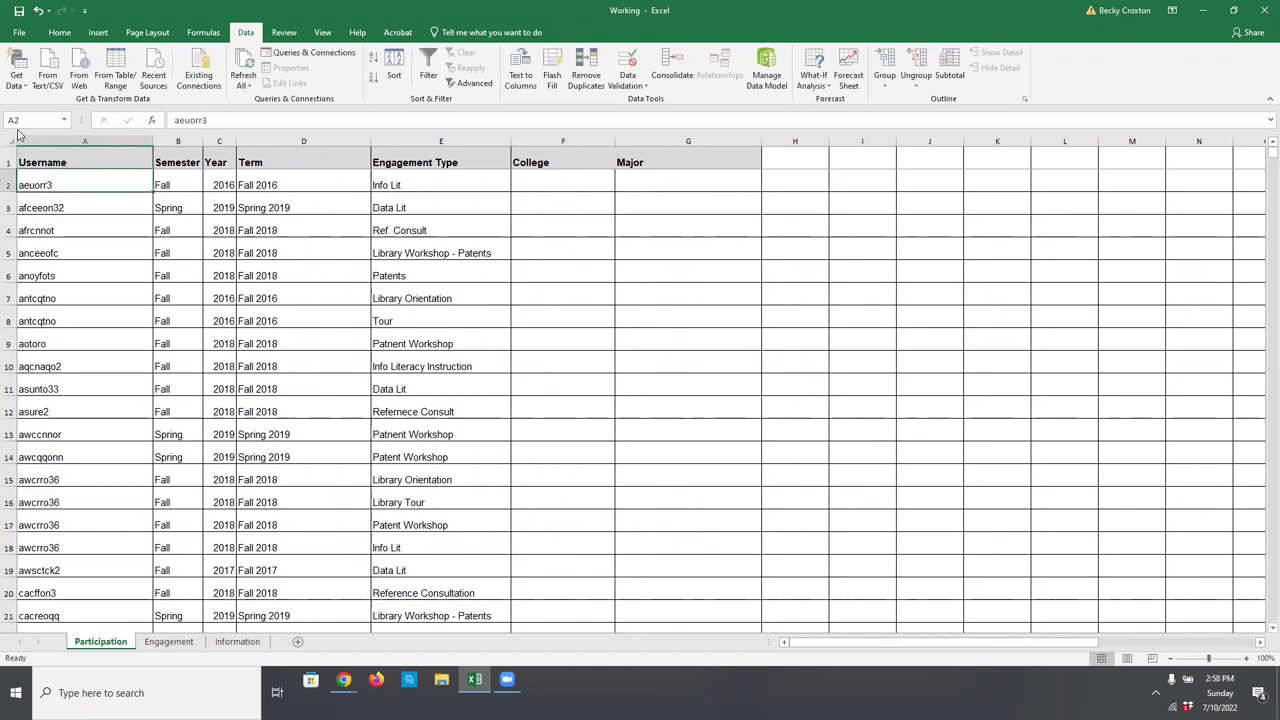
Step: Start a VLOOKUP in F2 with the username in A2 as the lookup value
{"action": "left_click", "coordinate": [540, 184]}
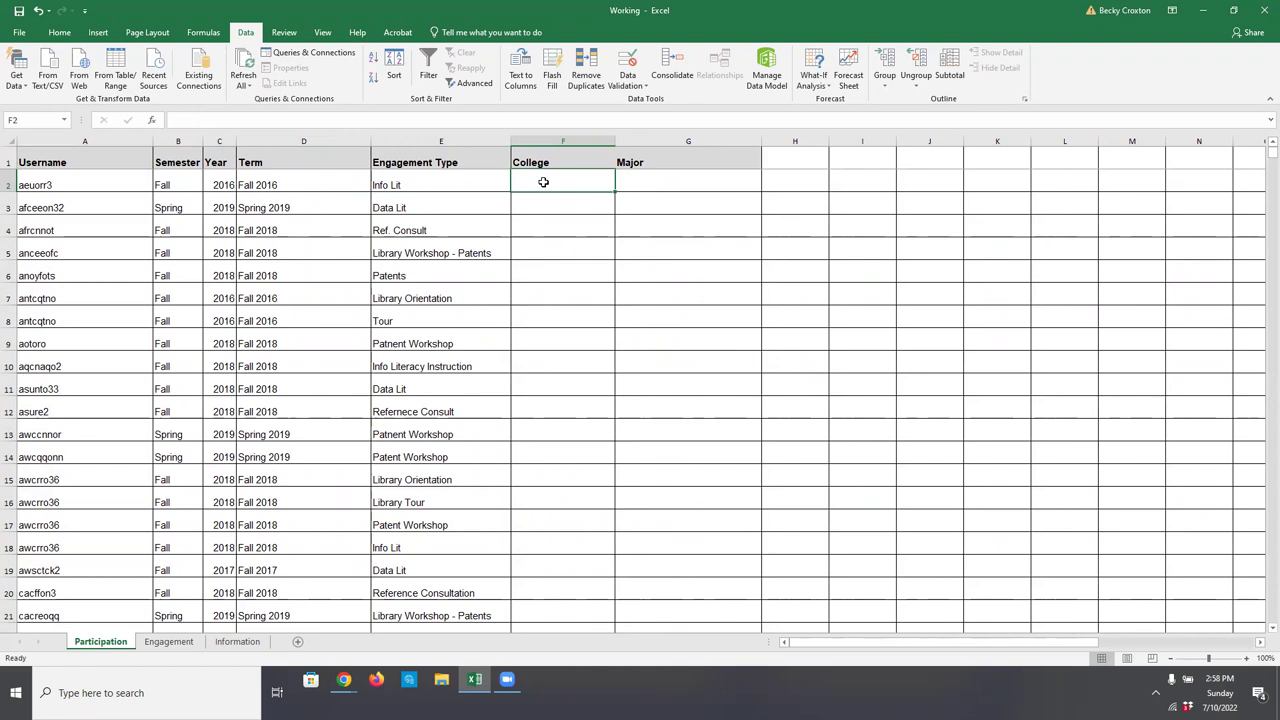
{"action": "type", "text": "="}
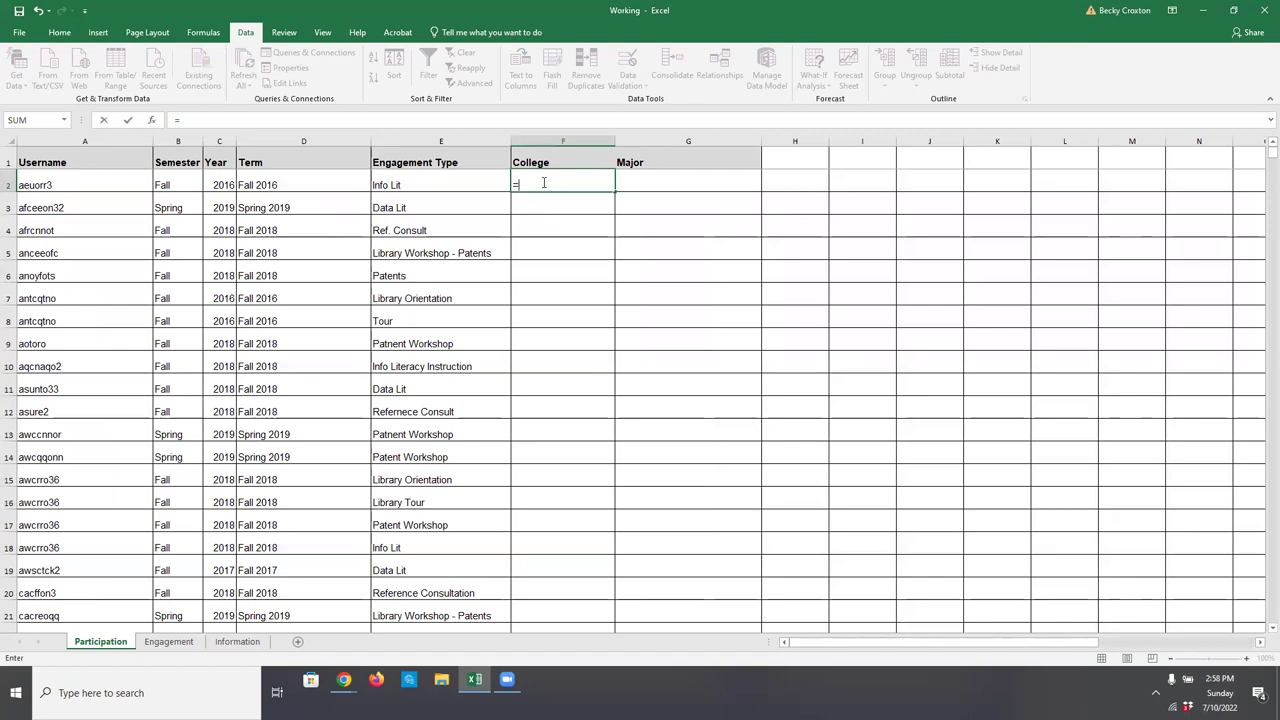
{"action": "type", "text": "voo"}
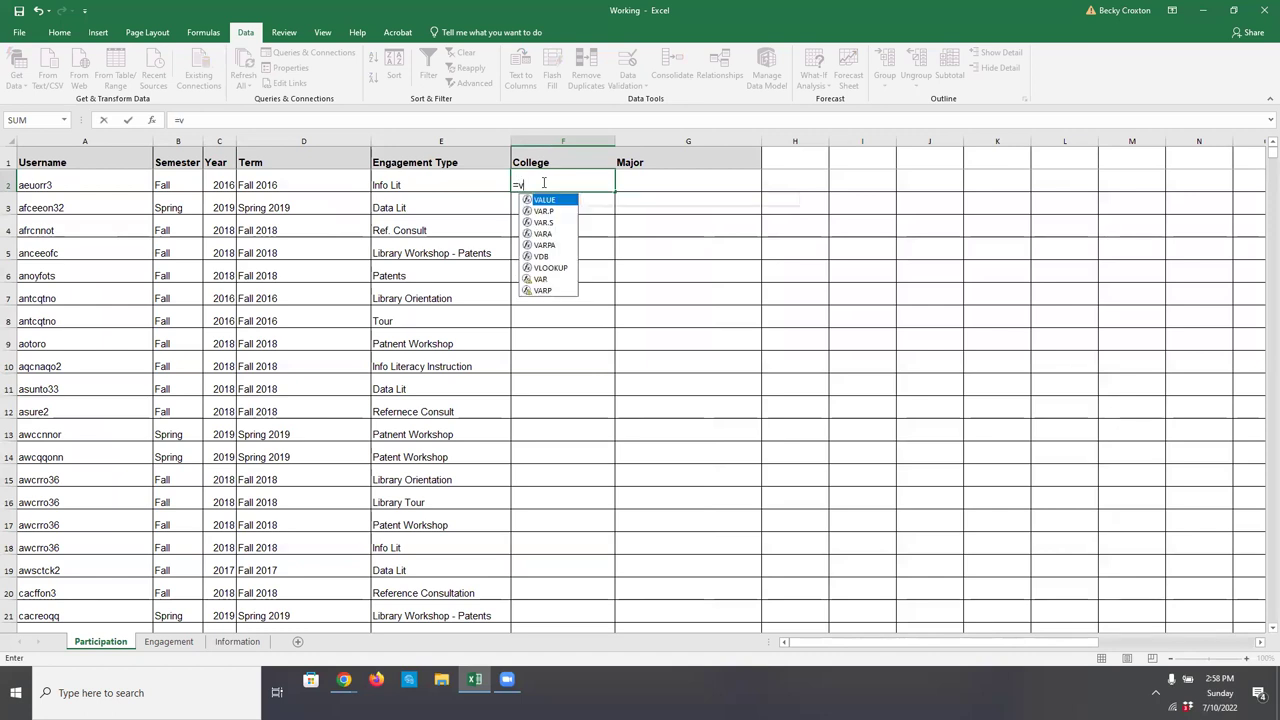
{"action": "key", "text": "BackSpace"}
{"action": "key", "text": "BackSpace"}
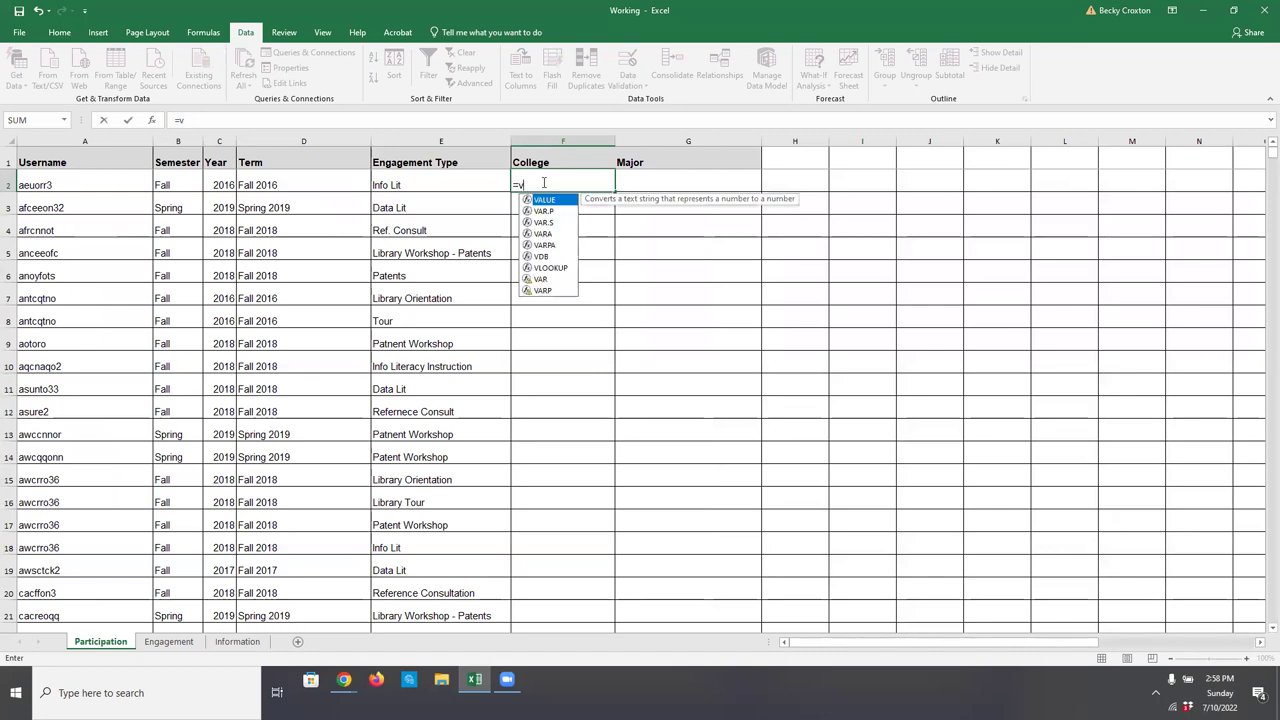
{"action": "type", "text": "lookup"}
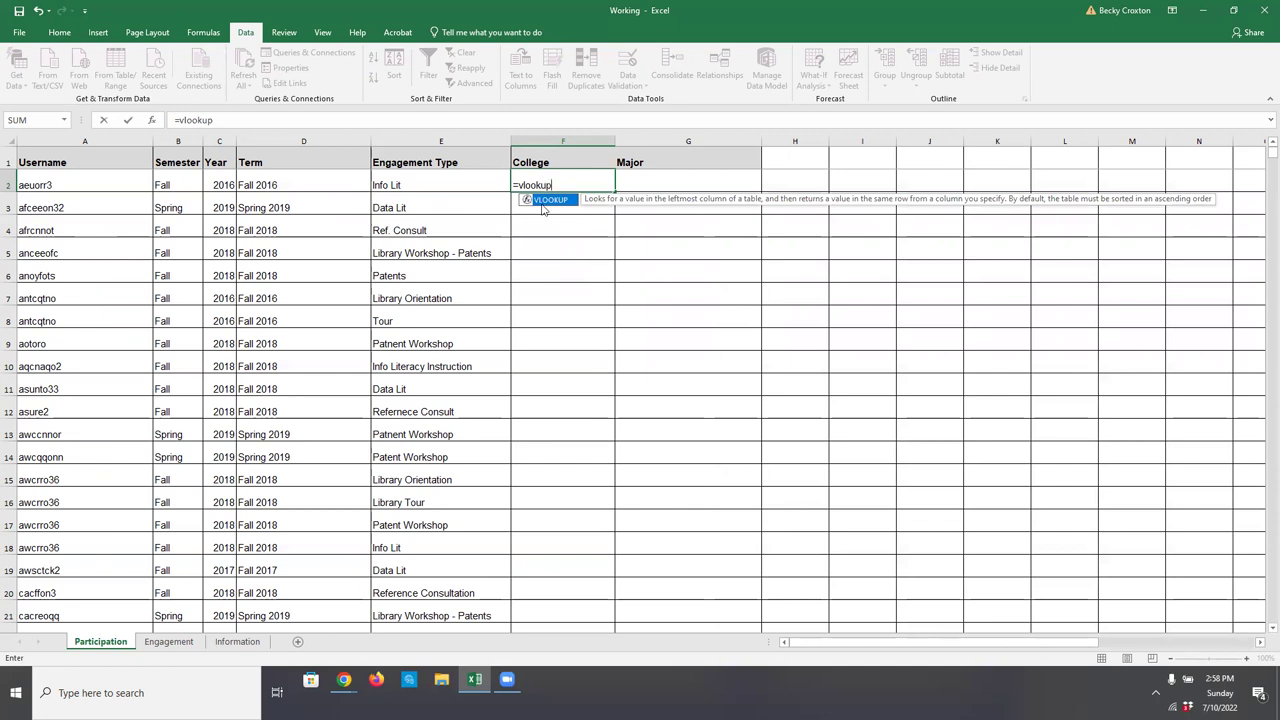
{"action": "double_click", "coordinate": [548, 200]}
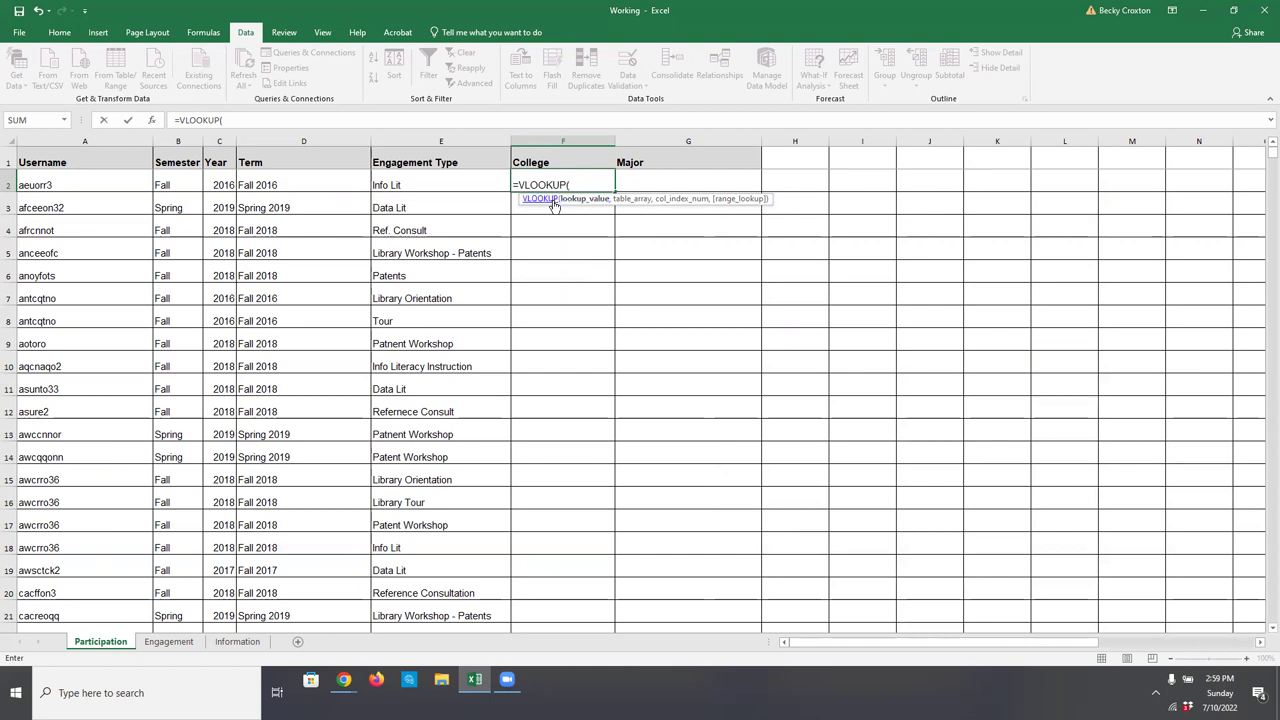
{"action": "left_click", "coordinate": [74, 183]}
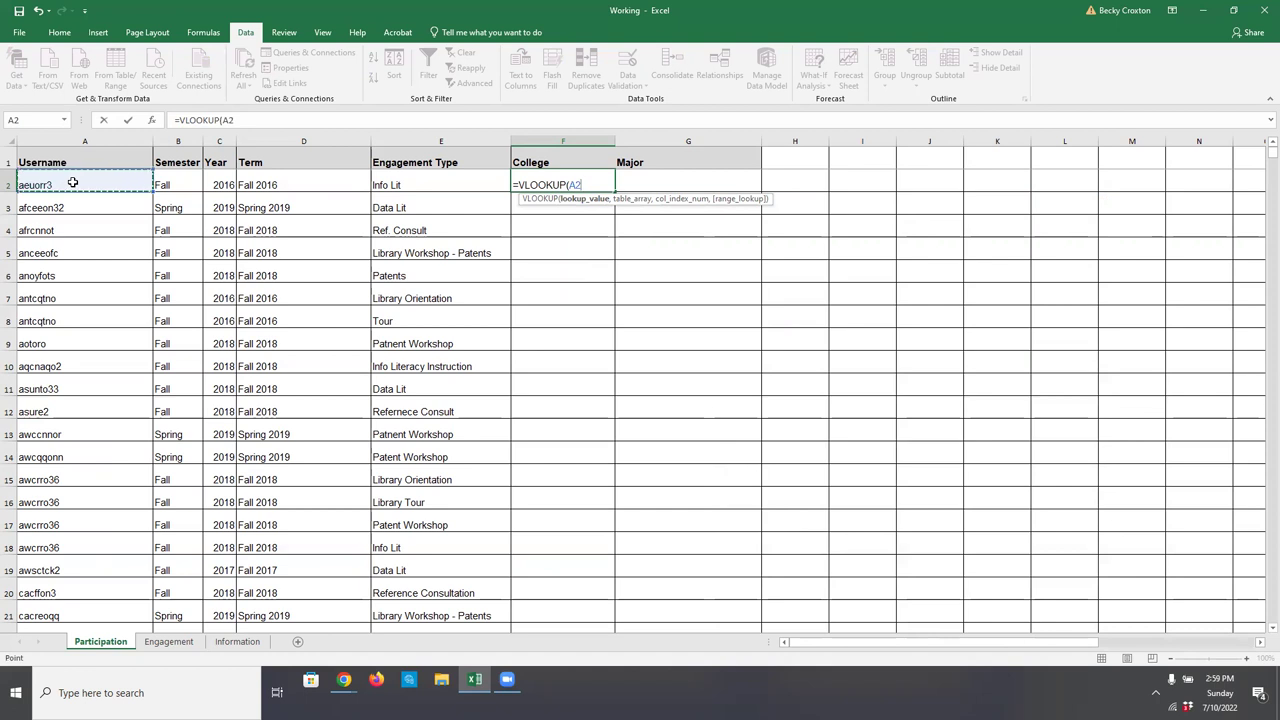
{"action": "type", "text": ","}
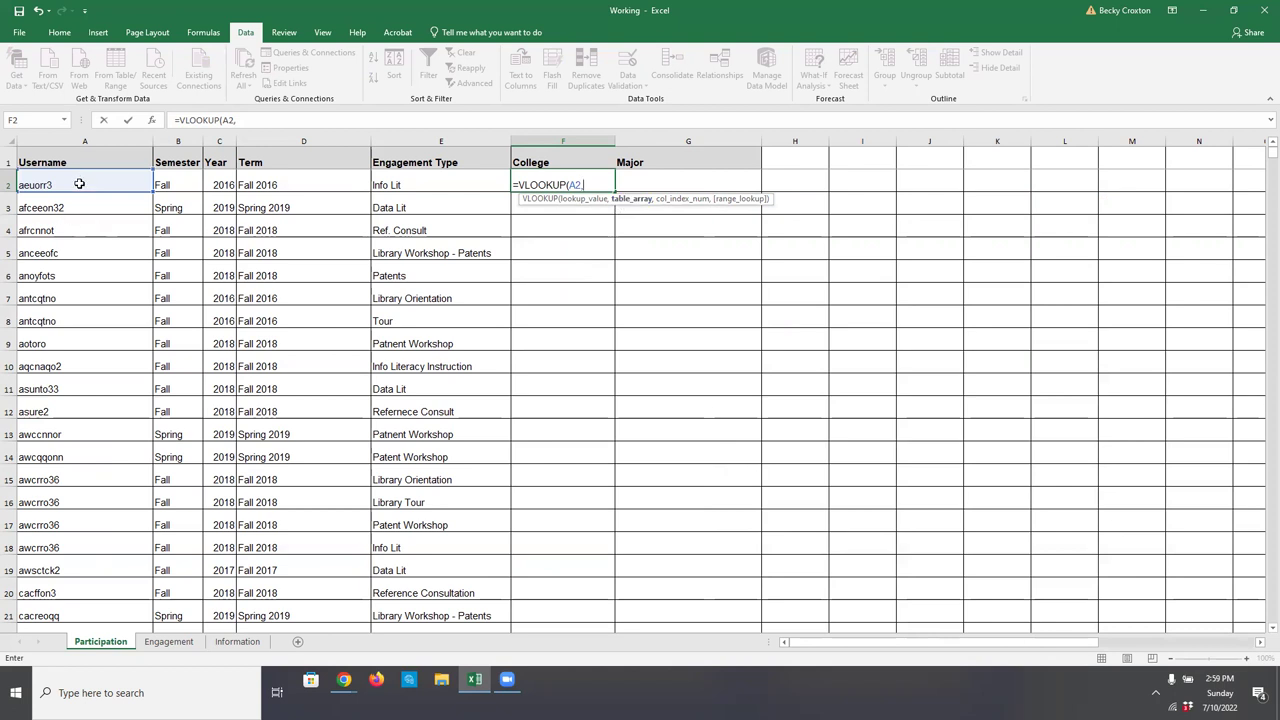
Step: Complete the lookup with Information!A:E, column 3 and FALSE, and commit it
{"action": "left_click", "coordinate": [236, 643]}
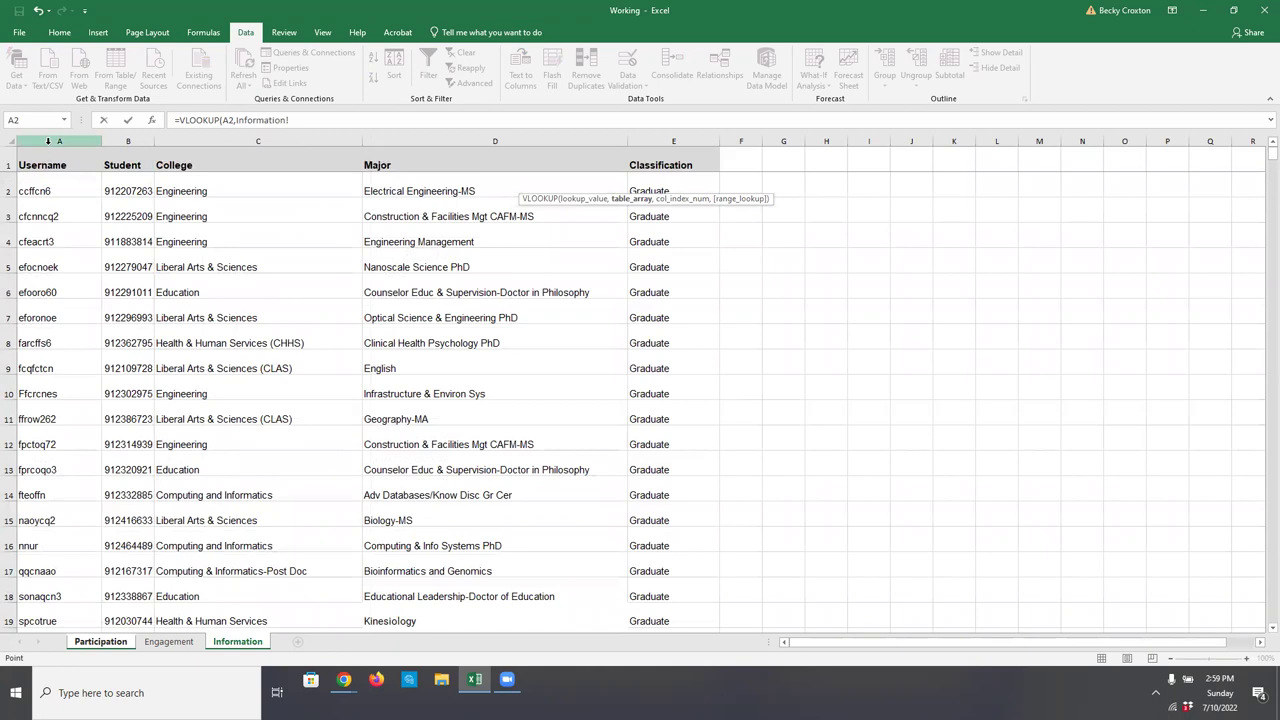
{"action": "left_click_drag", "start_coordinate": [47, 140], "coordinate": [650, 143]}
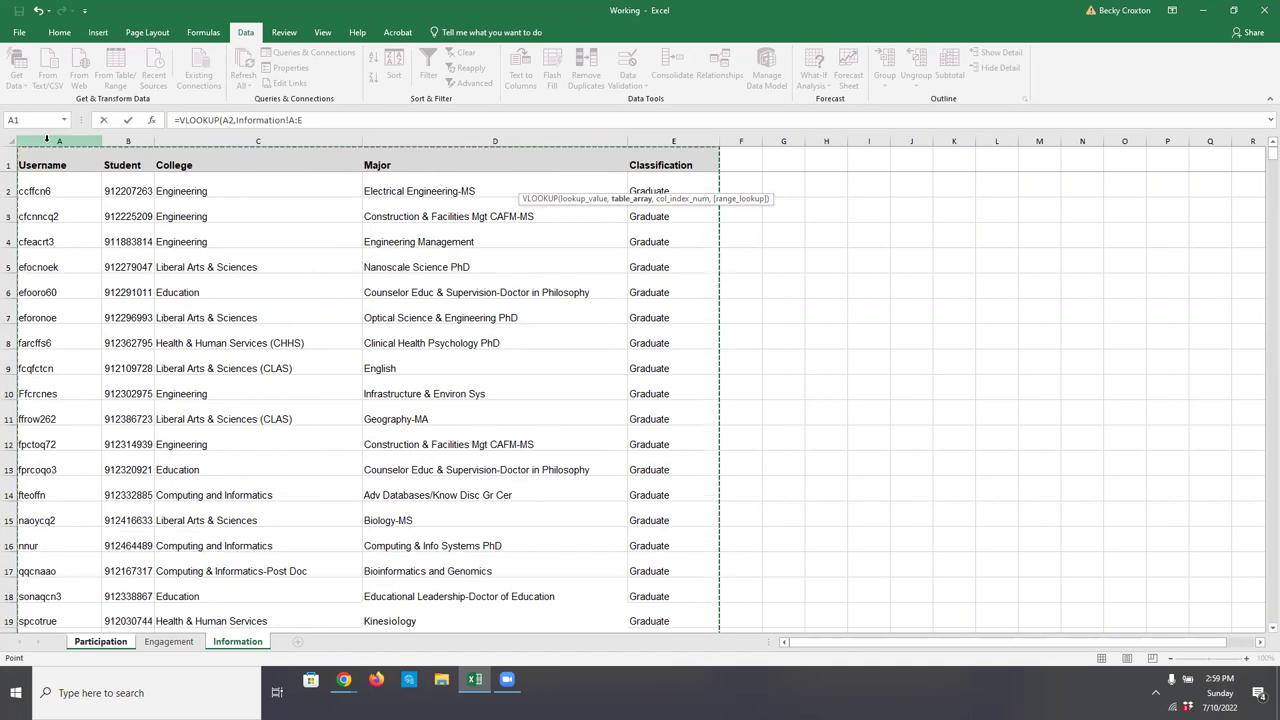
{"action": "type", "text": ","}
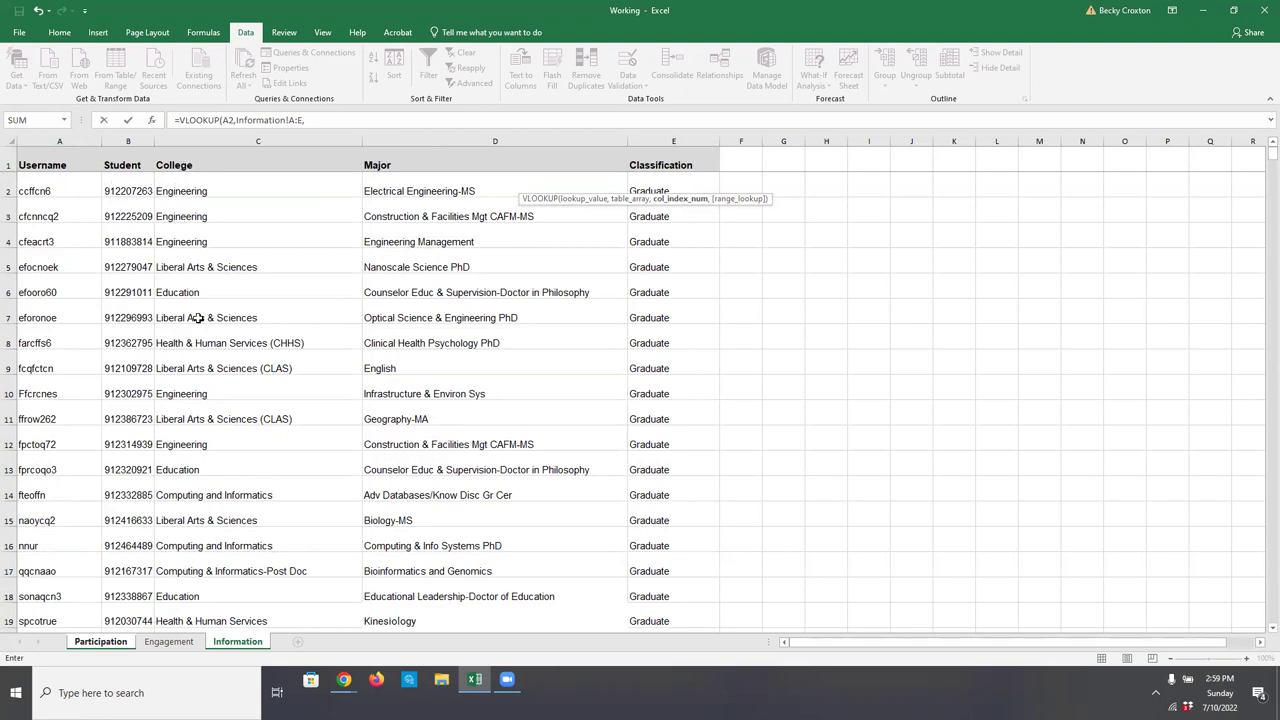
{"action": "left_click", "coordinate": [311, 121]}
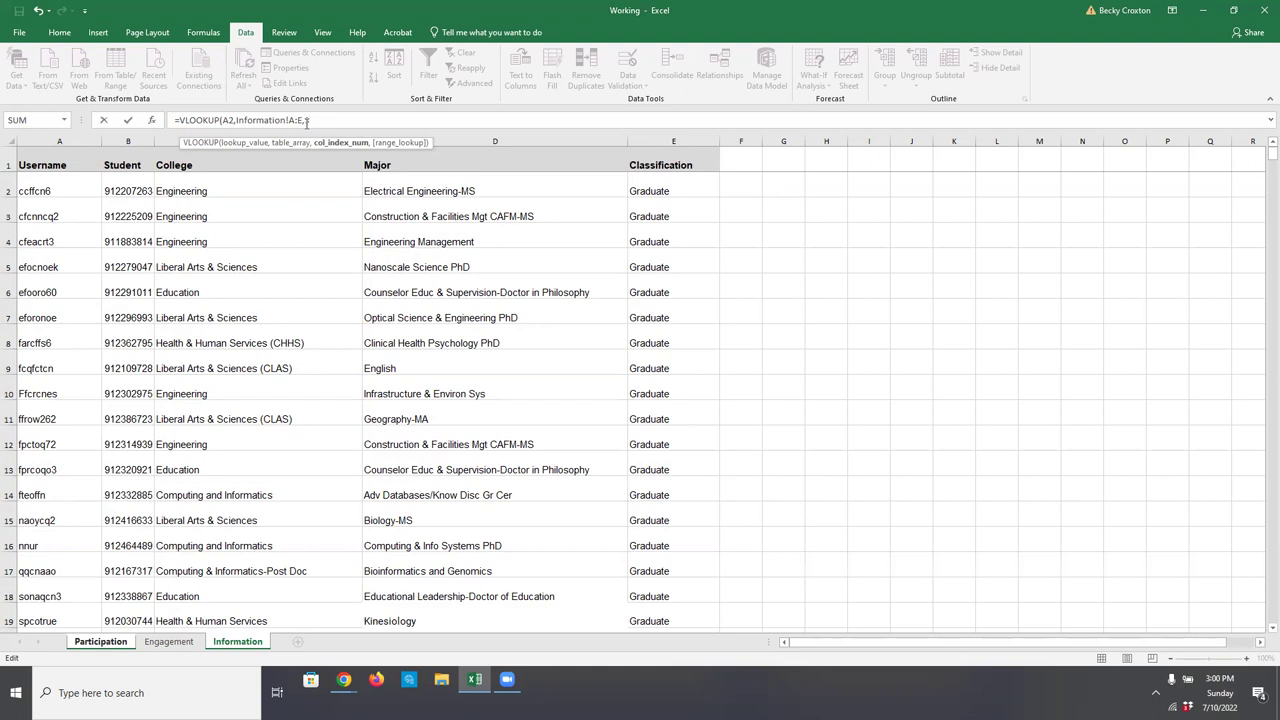
{"action": "type", "text": ",false"}
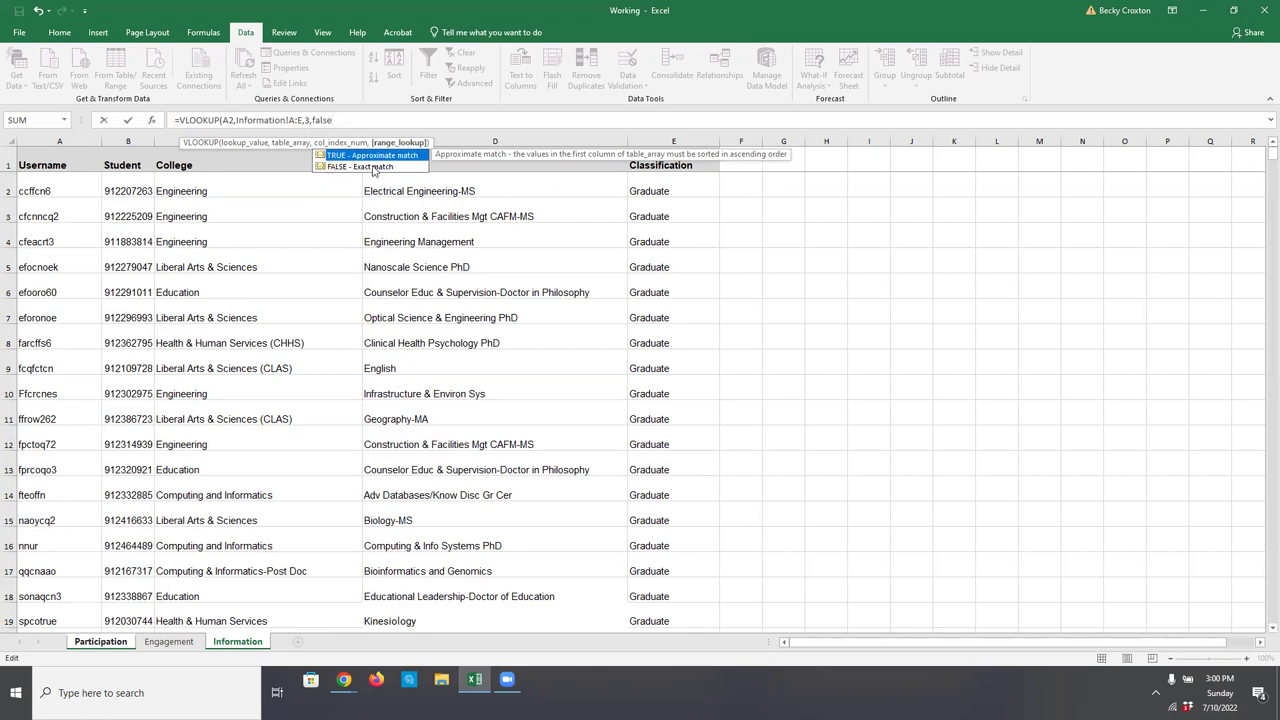
{"action": "type", "text": ")"}
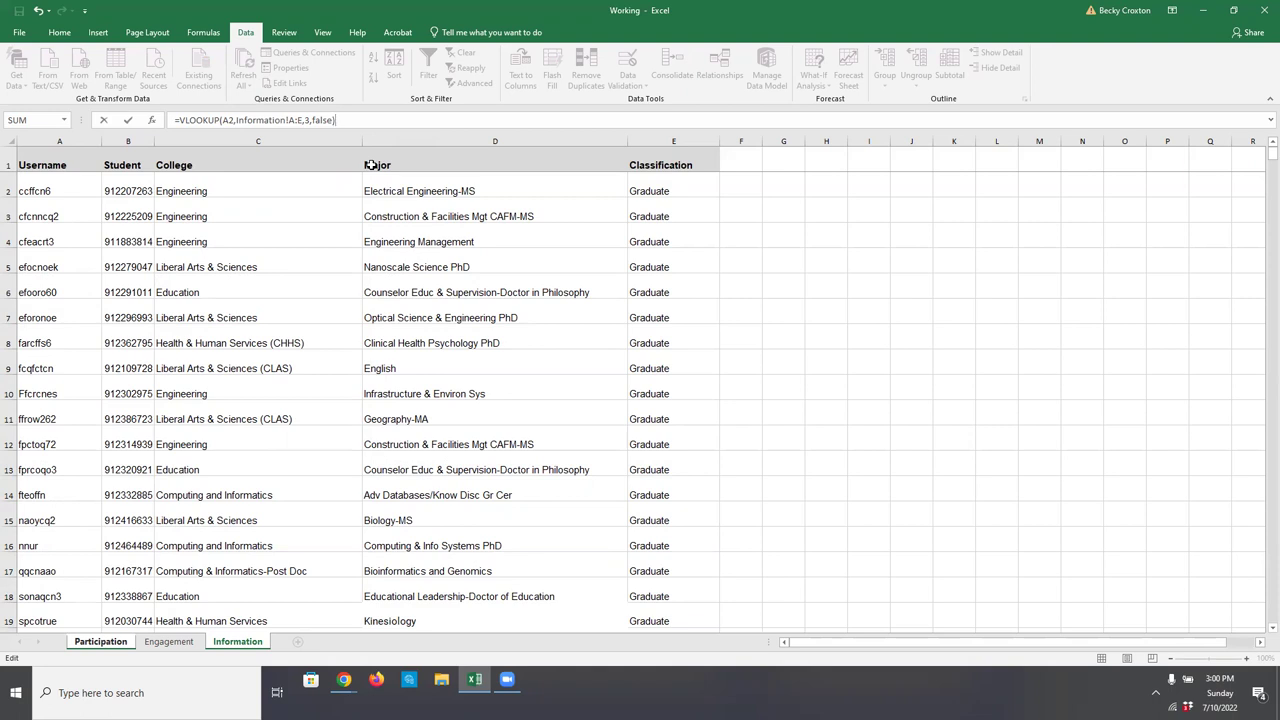
{"action": "key", "text": "Return"}
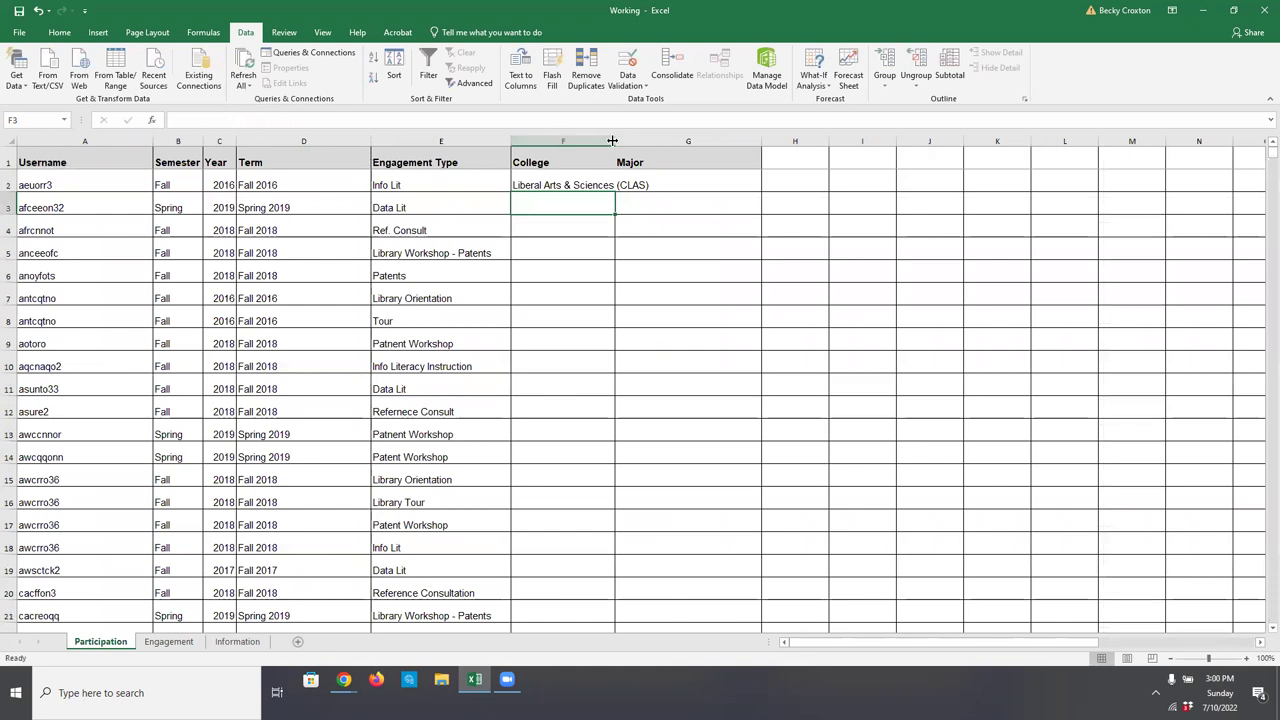
Step: Copy the F2 College VLOOKUP to the bottom of column F with Ctrl+D and autofit the column
{"action": "double_click", "coordinate": [612, 141]}
{"action": "left_click", "coordinate": [612, 185]}
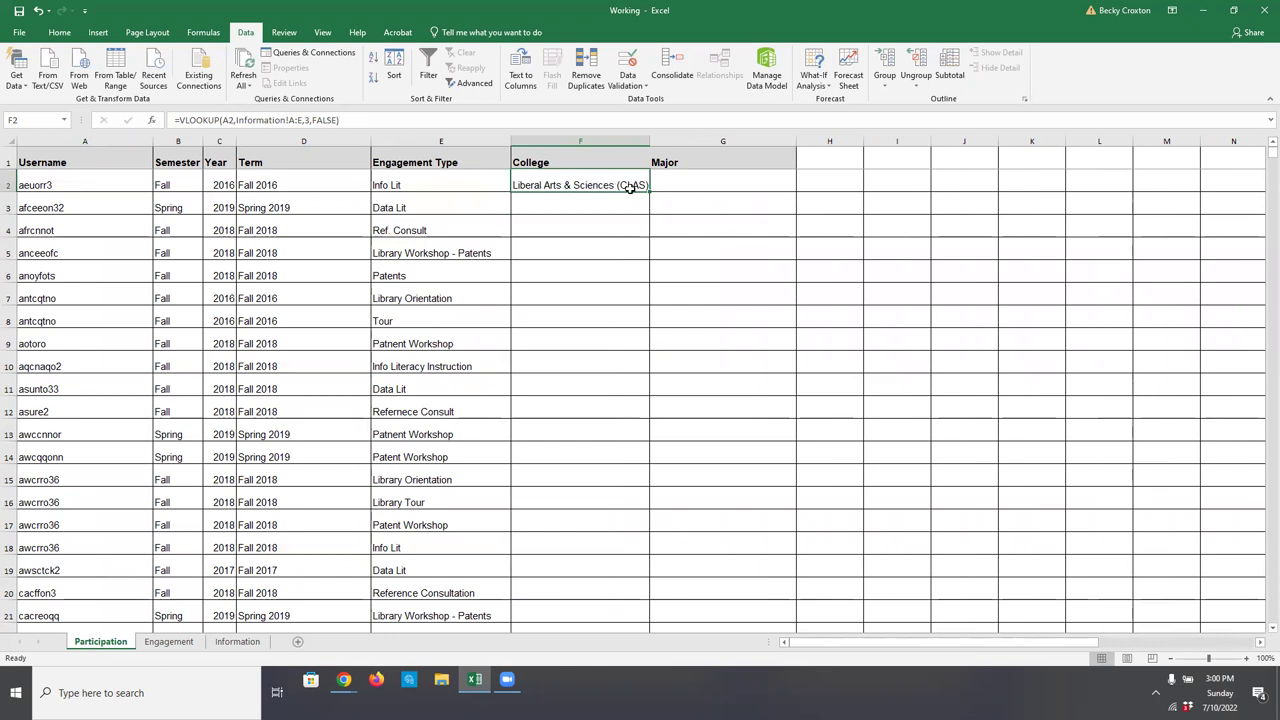
{"action": "left_click_drag", "start_coordinate": [650, 192], "coordinate": [645, 224]}
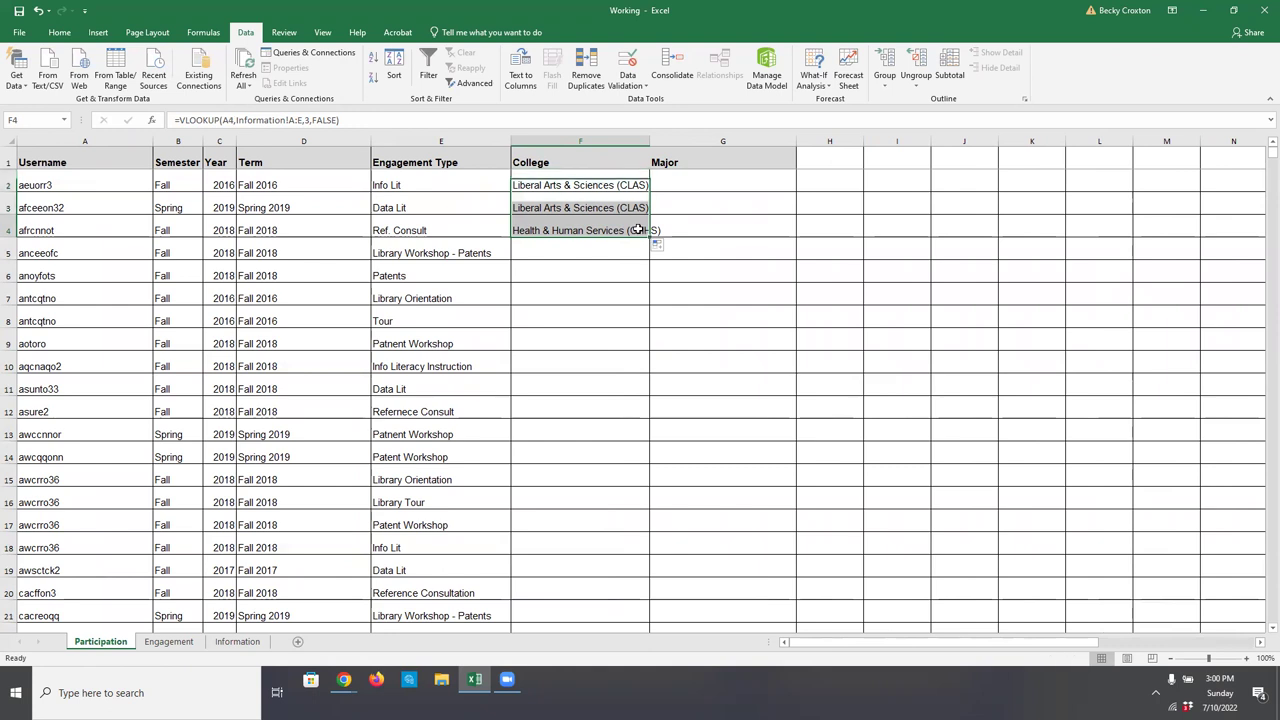
{"action": "left_click", "coordinate": [645, 236]}
{"action": "key", "text": "ctrl+shift+Down"}
{"action": "key", "text": "ctrl+d"}
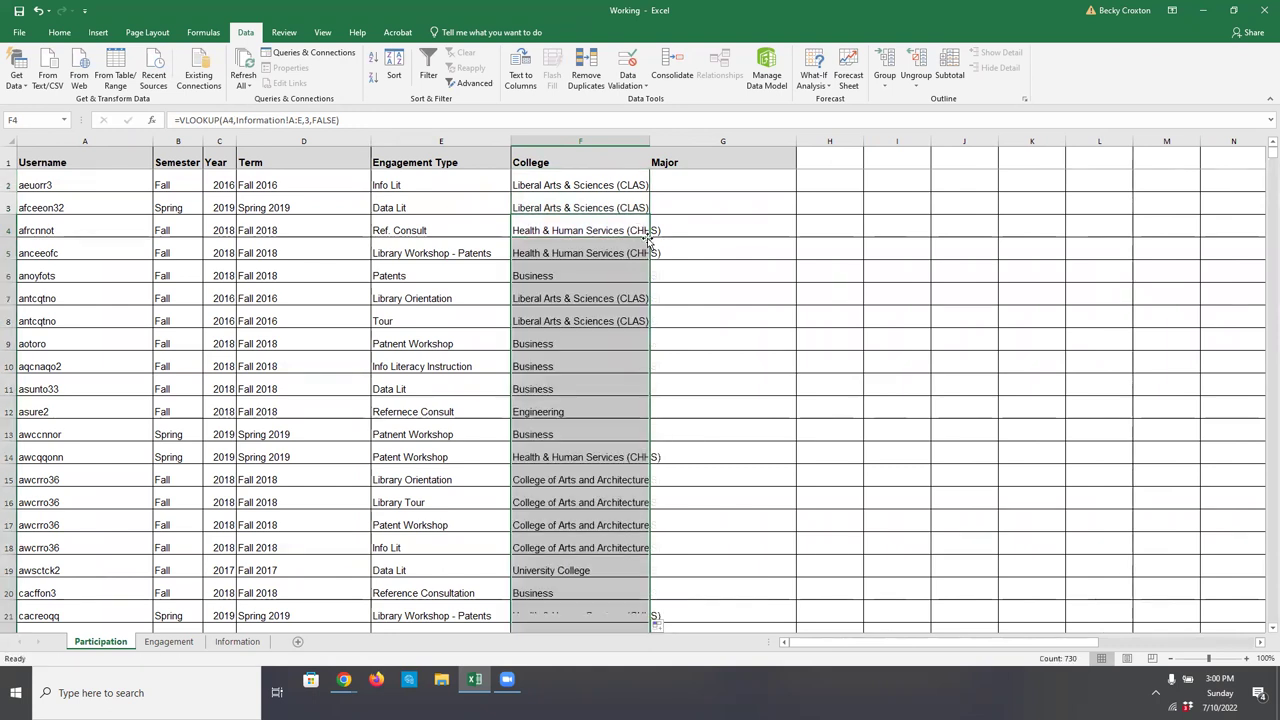
{"action": "key", "text": "Down"}
{"action": "key", "text": "Down"}
{"action": "mouse_move", "coordinate": [1262, 162]}
{"action": "left_mouse_down"}
{"action": "mouse_move", "coordinate": [1262, 600]}
{"action": "mouse_move", "coordinate": [1262, 150]}
{"action": "left_mouse_up"}
{"action": "double_click", "coordinate": [650, 142]}
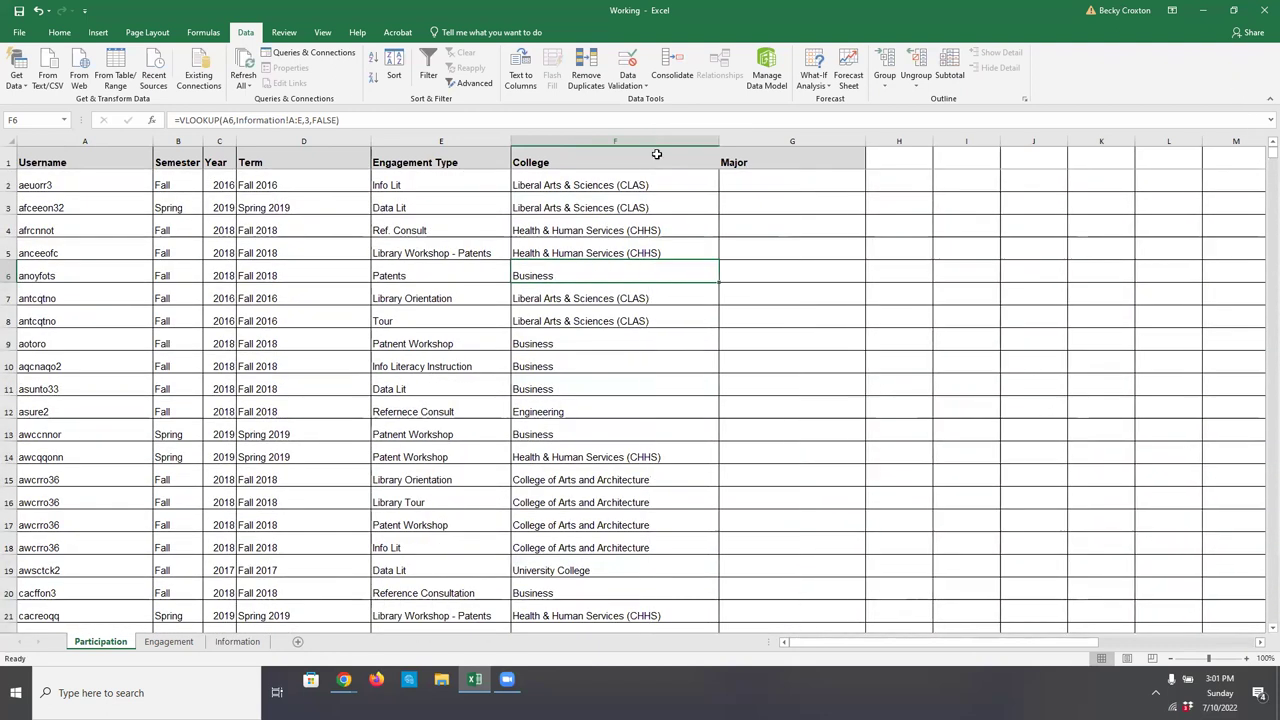
Step: Enter =VLOOKUP(A2,Information!A:E,4,FALSE) in G2 to look up the Major
{"action": "left_click", "coordinate": [735, 178]}
{"action": "type", "text": "="}
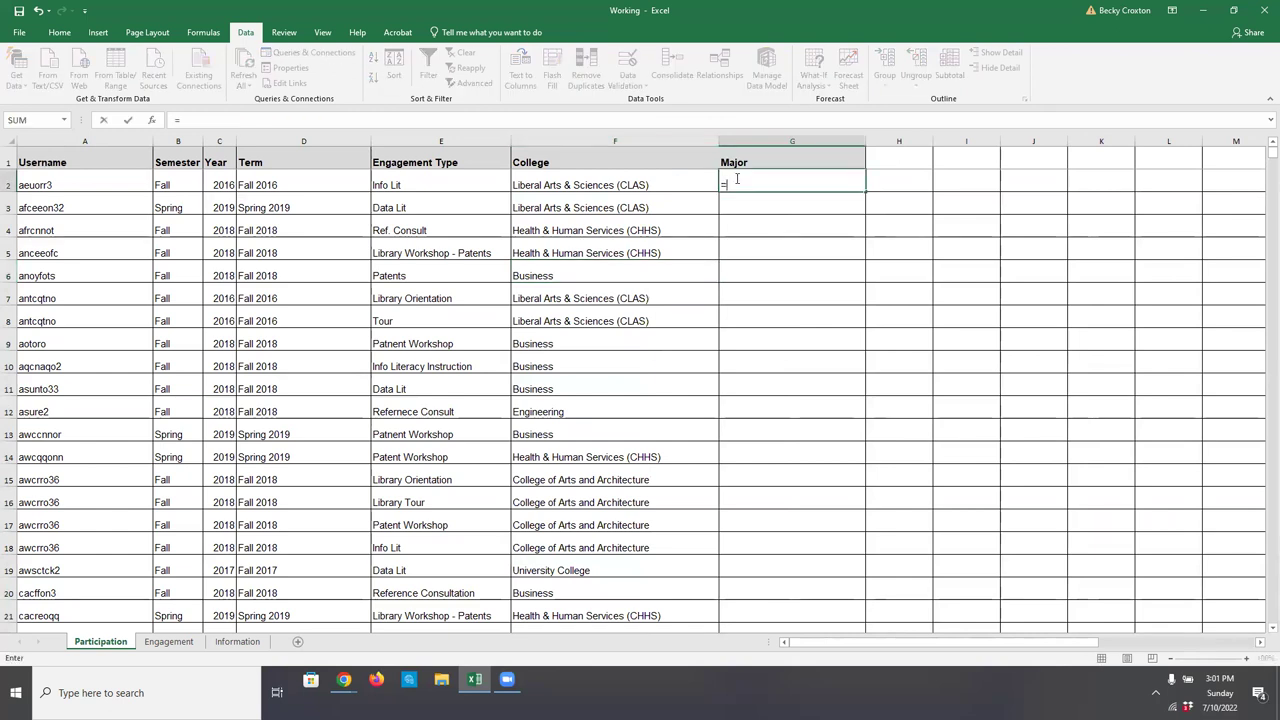
{"action": "type", "text": "vlookup("}
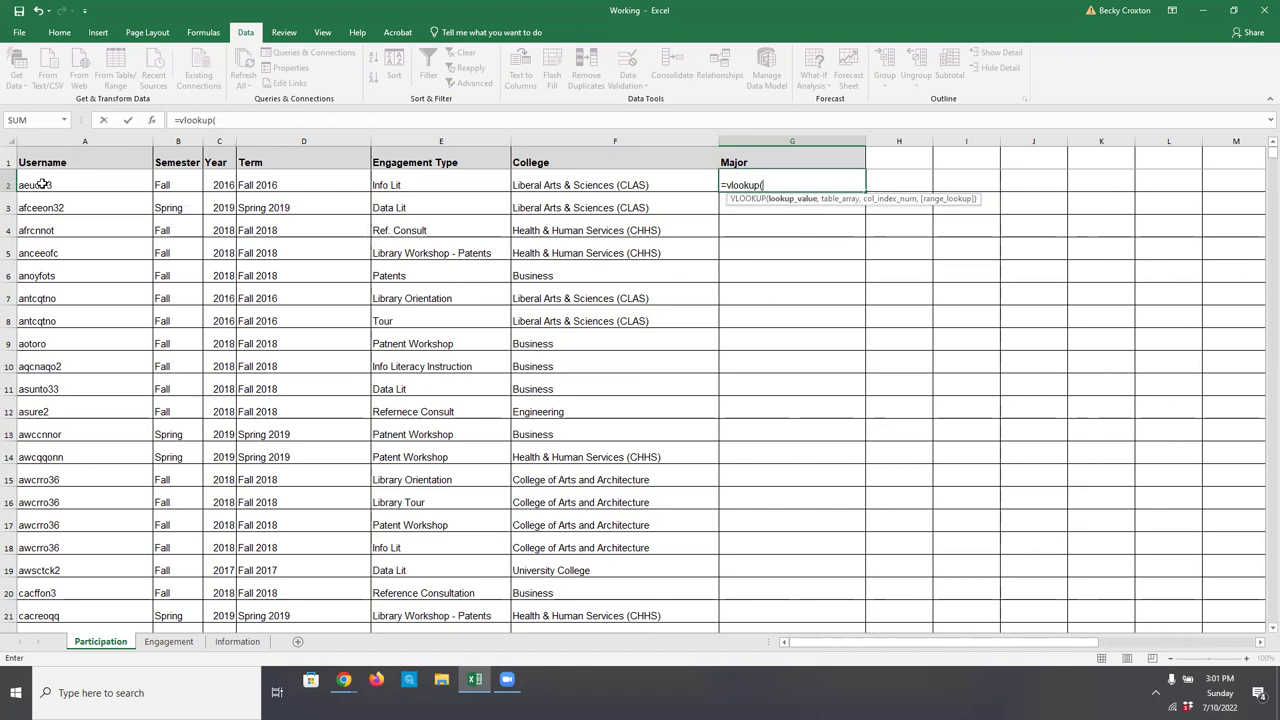
{"action": "left_click", "coordinate": [38, 186]}
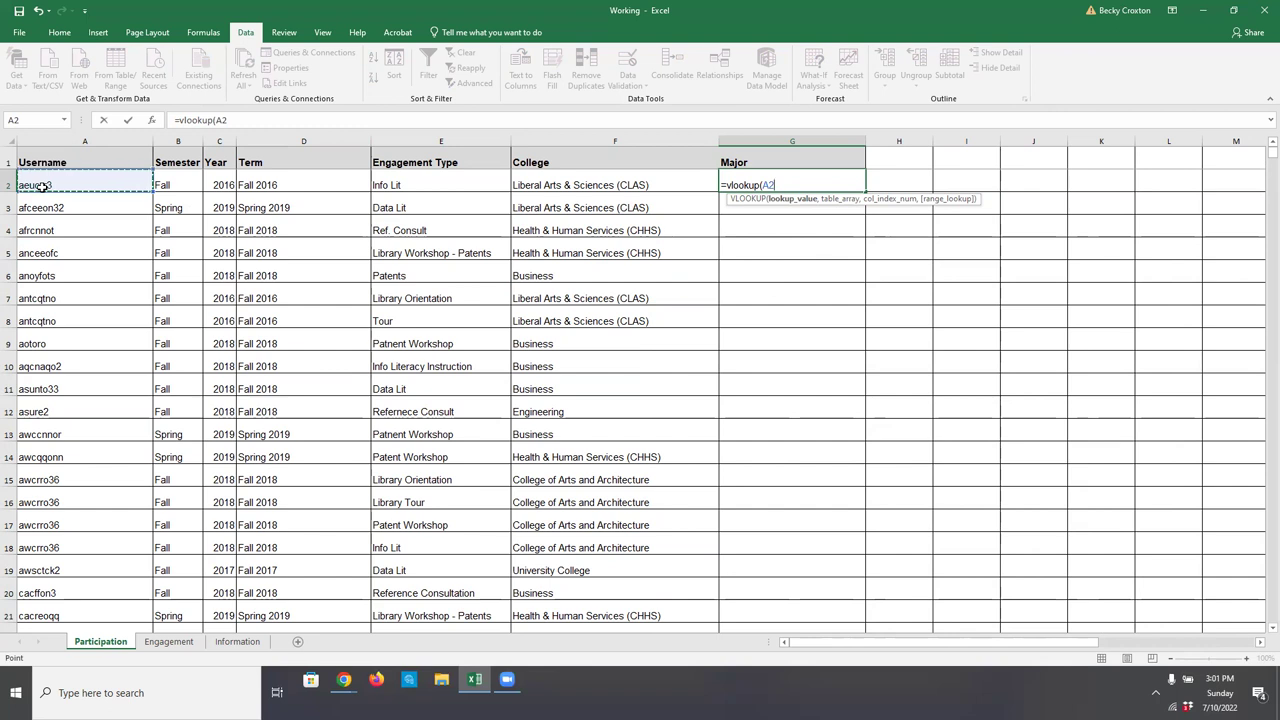
{"action": "type", "text": ","}
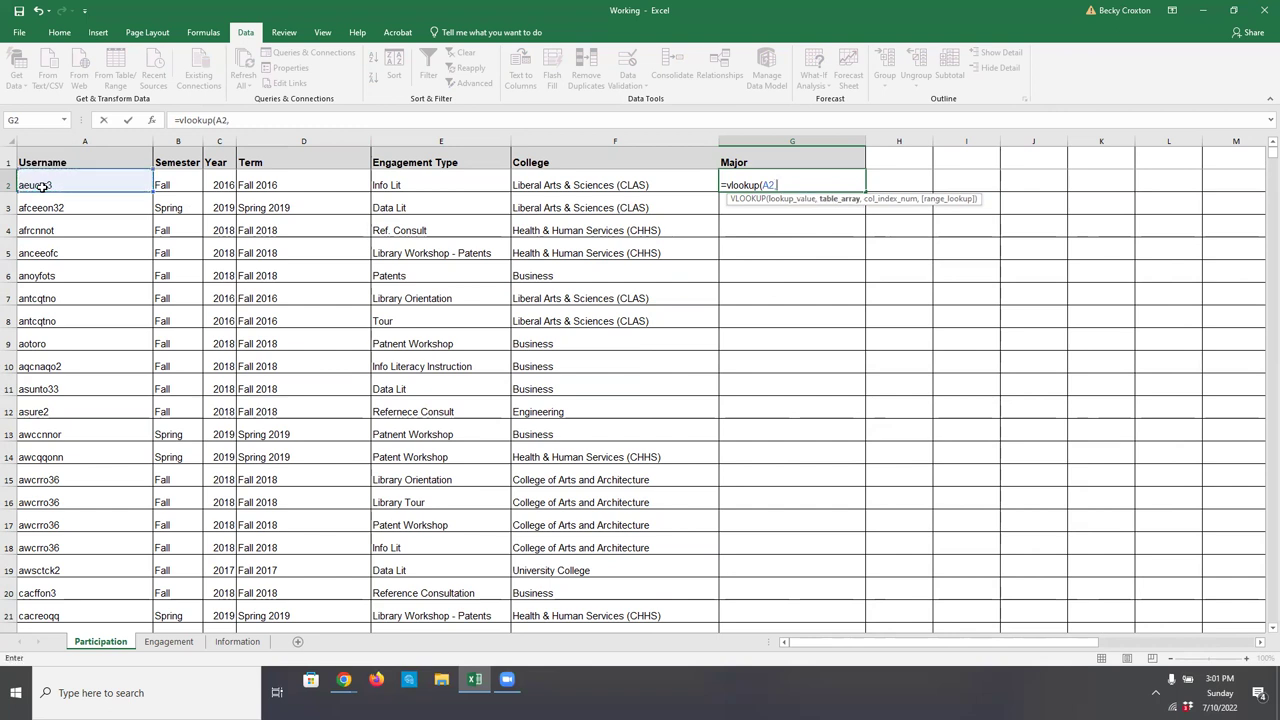
{"action": "left_click", "coordinate": [230, 642]}
{"action": "left_click_drag", "start_coordinate": [48, 141], "coordinate": [658, 135]}
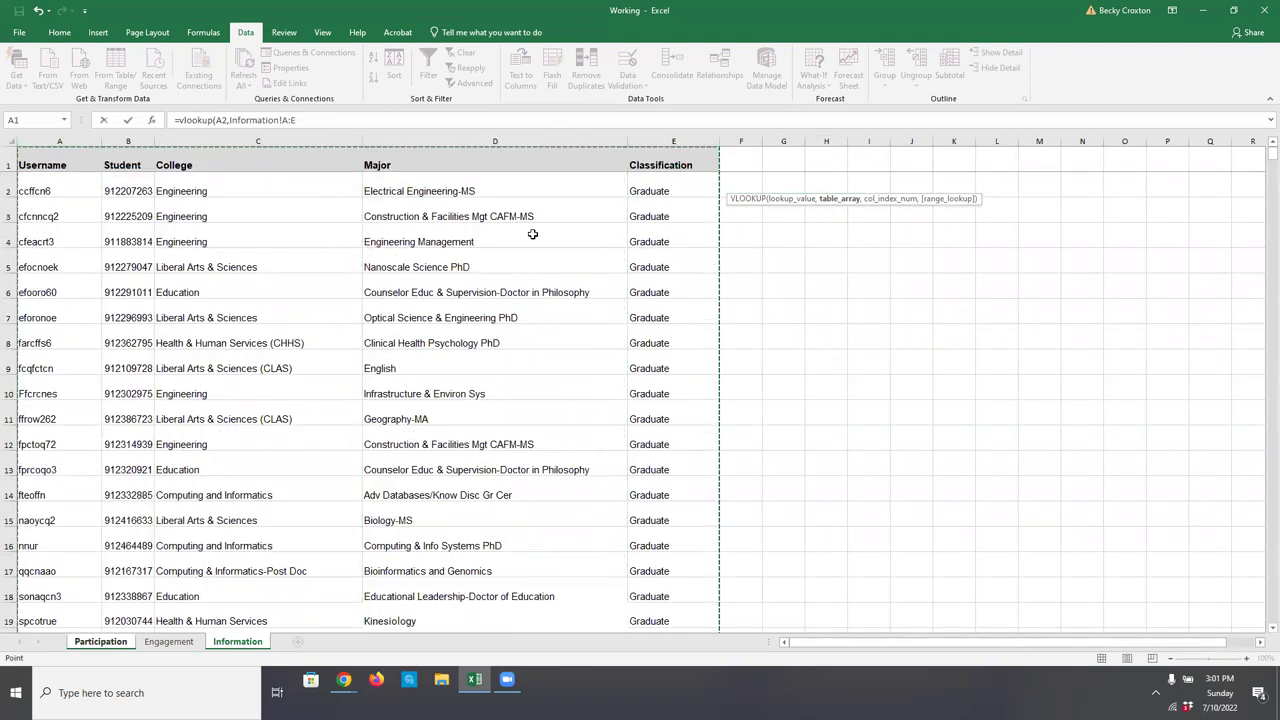
{"action": "type", "text": ","}
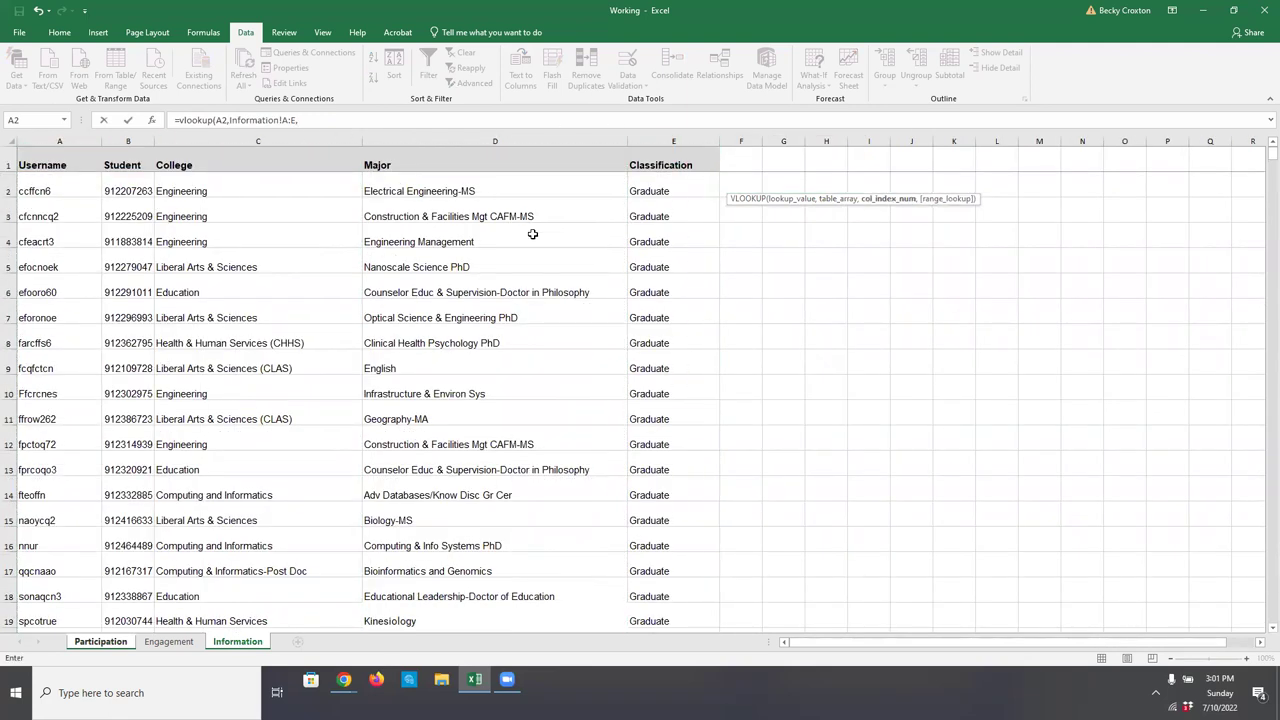
{"action": "type", "text": "4,false"}
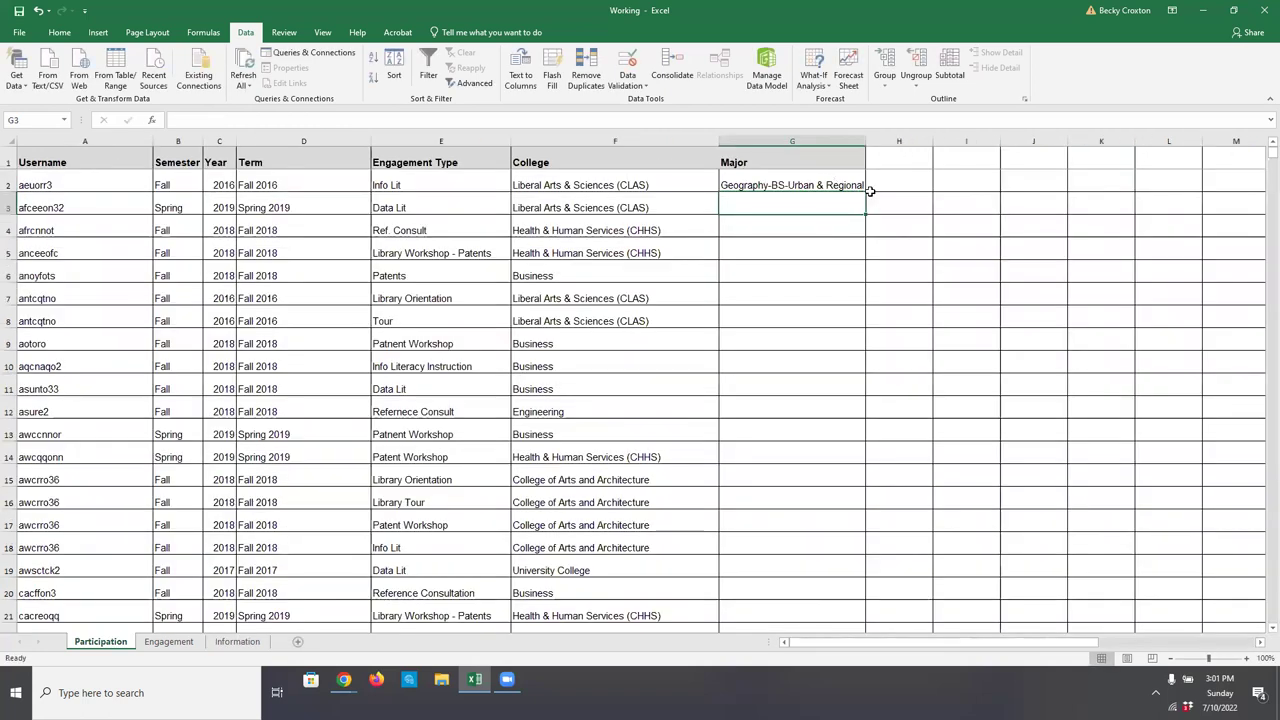
Step: Fill the Major formula down column G and autofit the column
{"action": "left_click", "coordinate": [860, 190]}
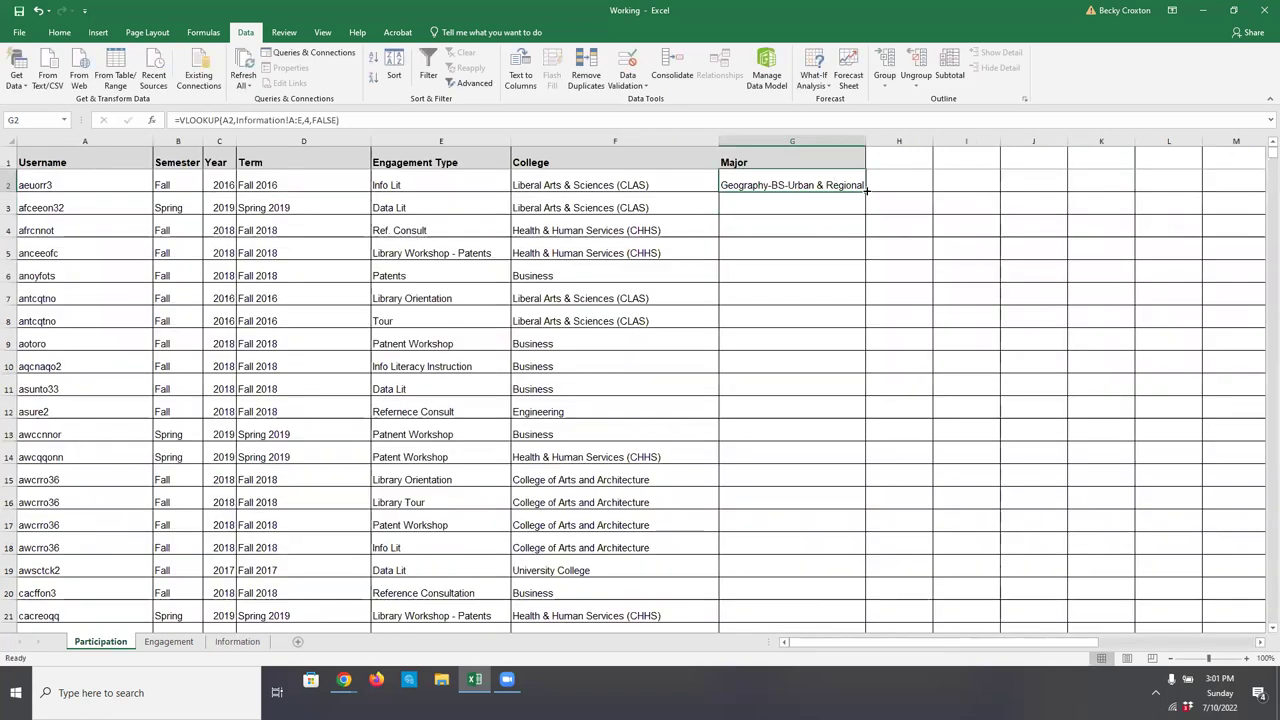
{"action": "double_click", "coordinate": [865, 196]}
{"action": "double_click", "coordinate": [866, 141]}
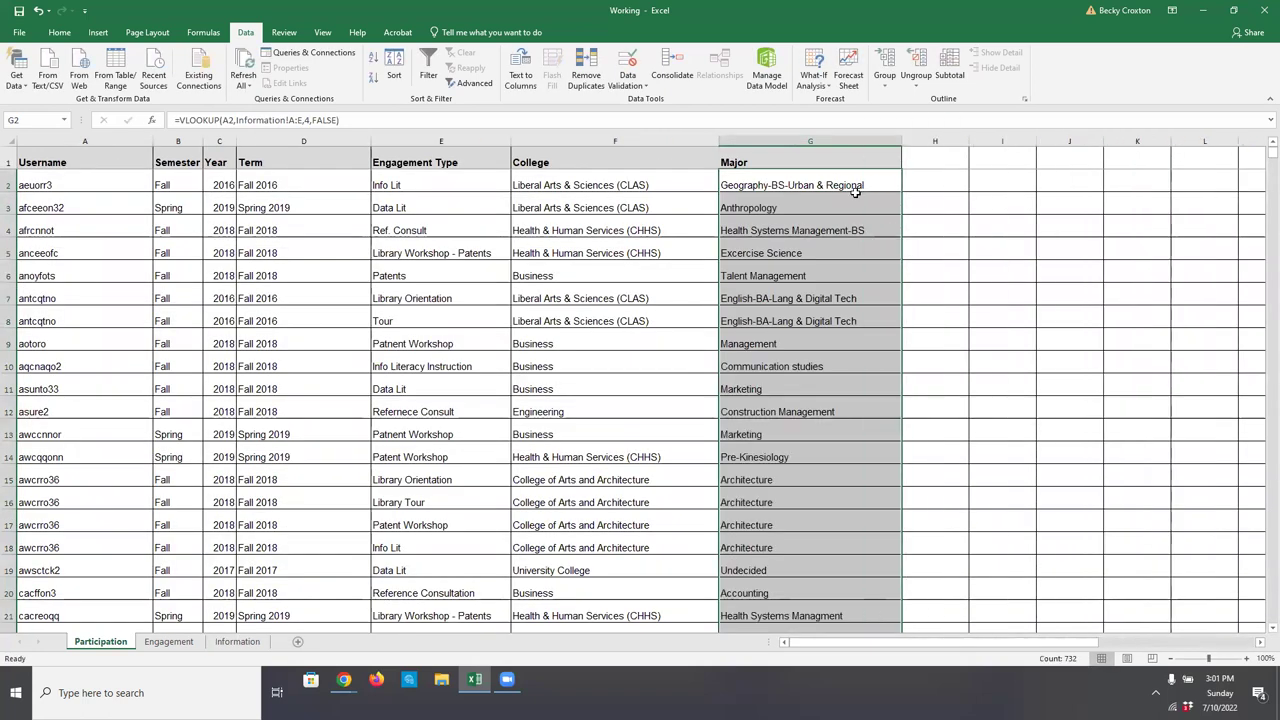
{"action": "left_click", "coordinate": [843, 208]}
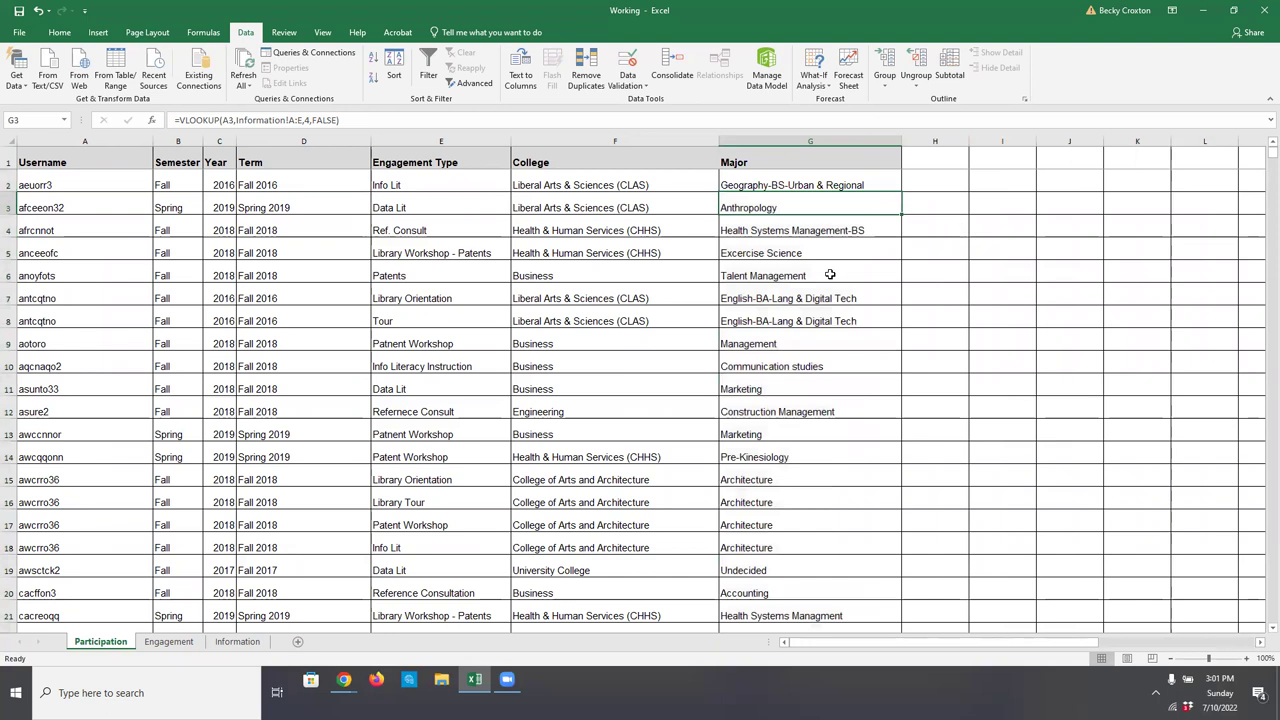
Step: Review the College and Major formulas in F2 and G2, then select both columns
{"action": "left_click", "coordinate": [590, 185]}
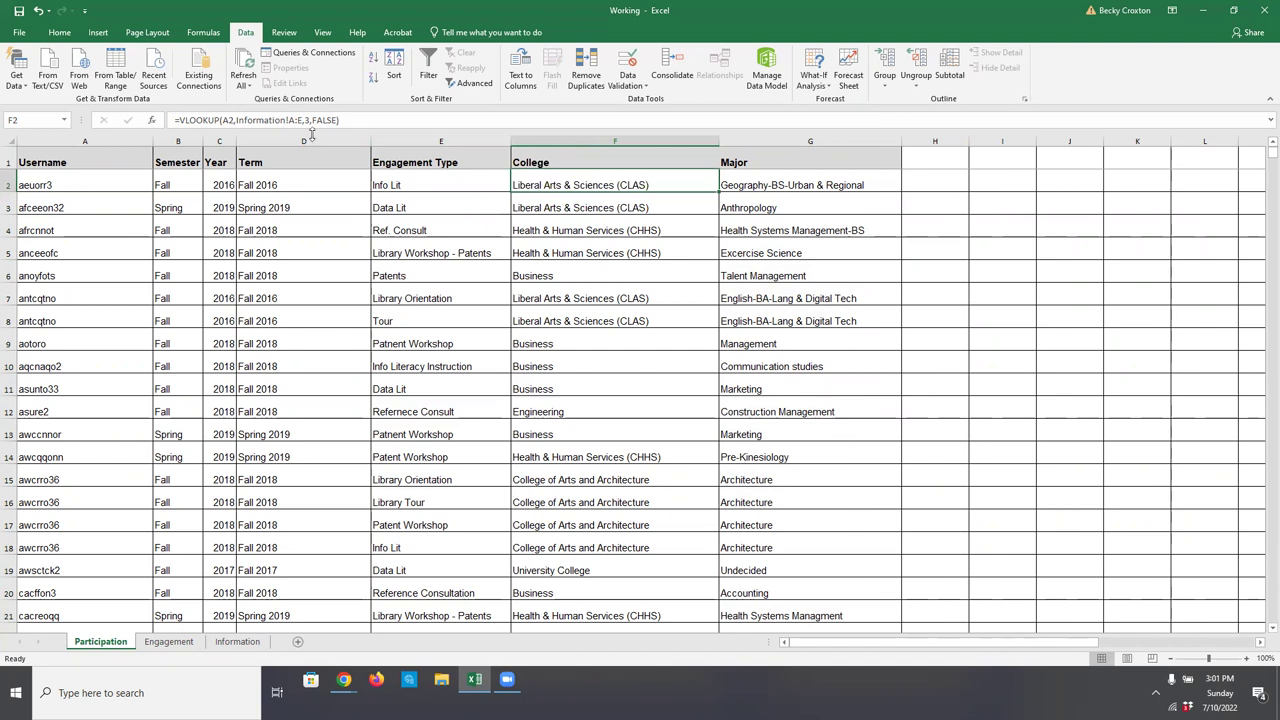
{"action": "left_click", "coordinate": [378, 120]}
{"action": "triple_click", "coordinate": [378, 120]}
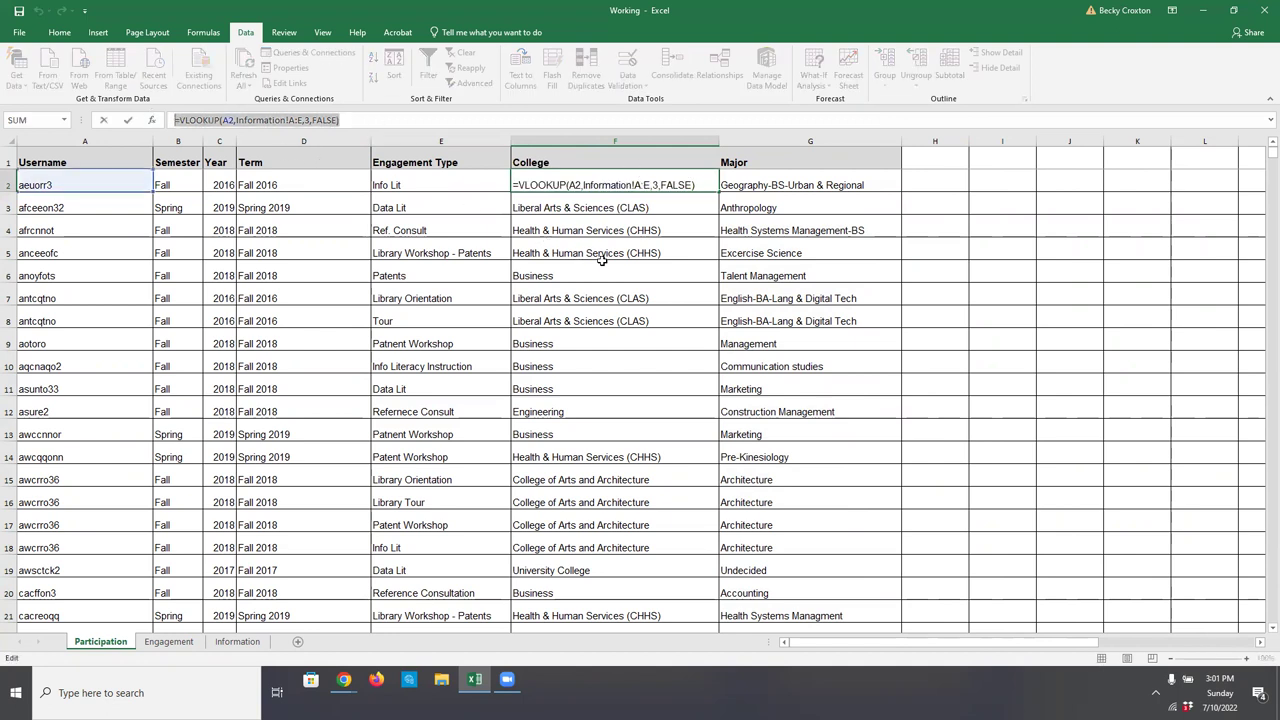
{"action": "left_click", "coordinate": [822, 188]}
{"action": "key", "text": "Escape"}
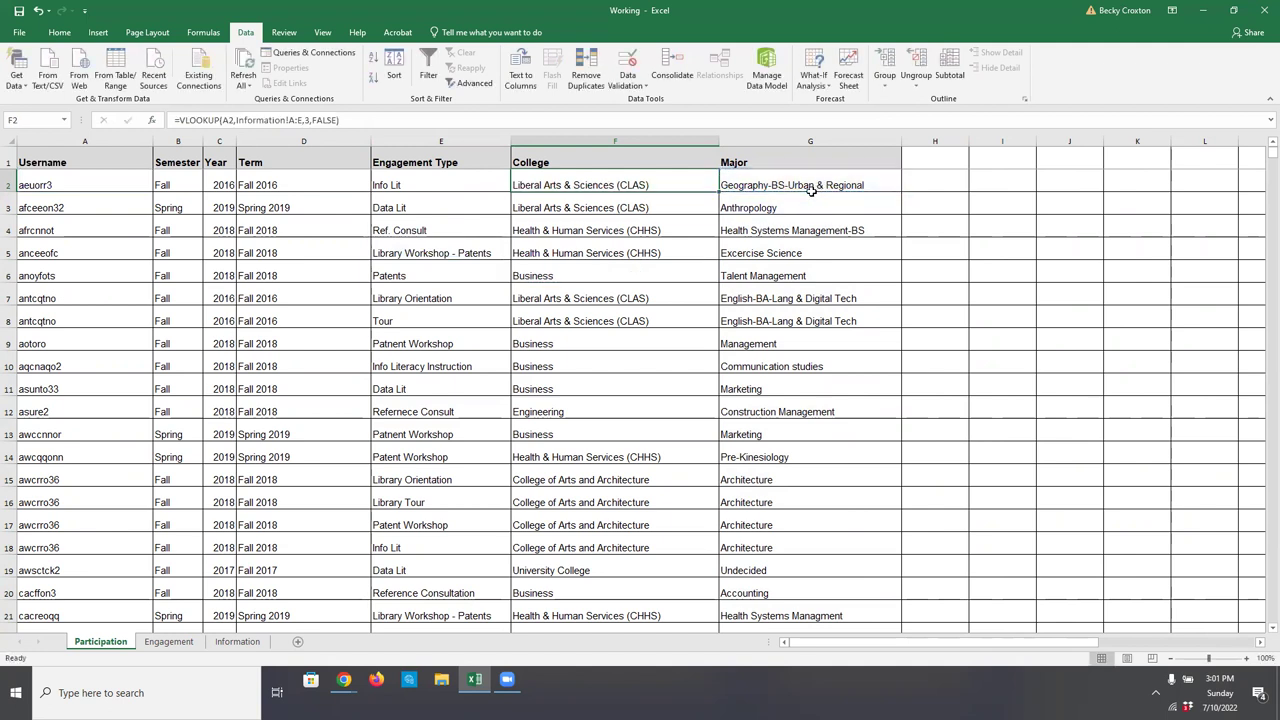
{"action": "left_click", "coordinate": [811, 190]}
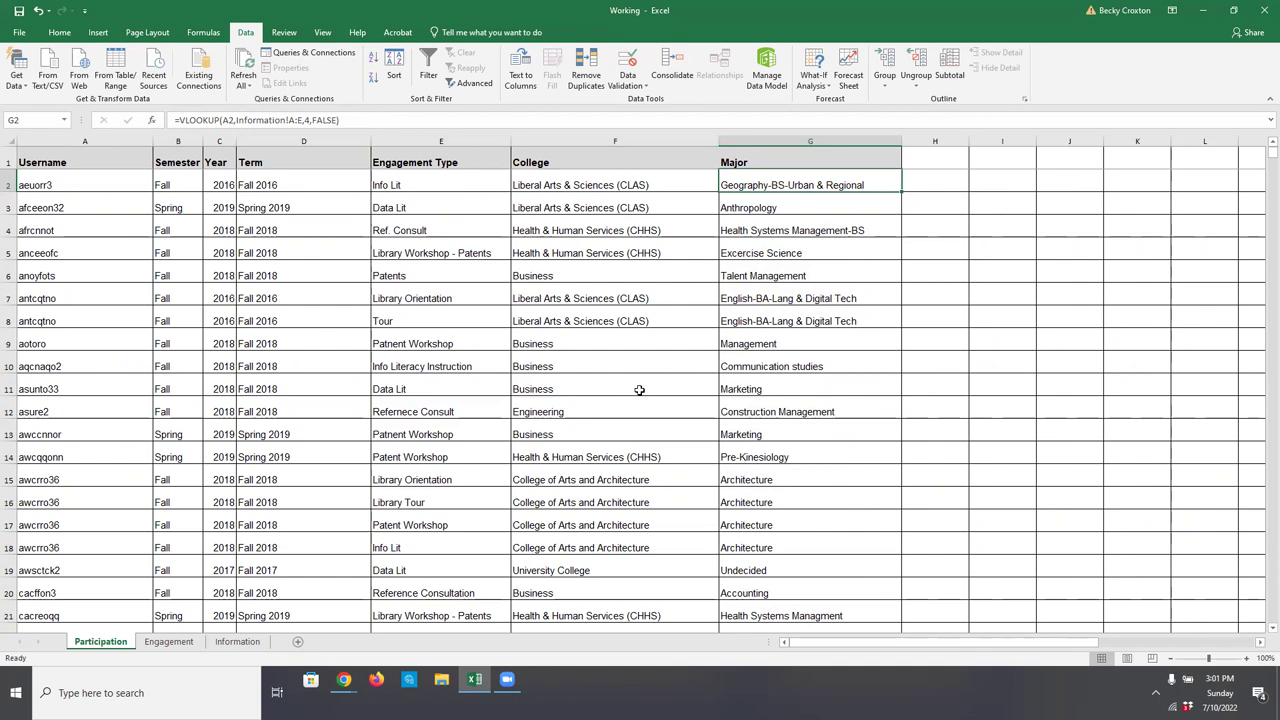
{"action": "left_click_drag", "start_coordinate": [643, 141], "coordinate": [729, 141]}
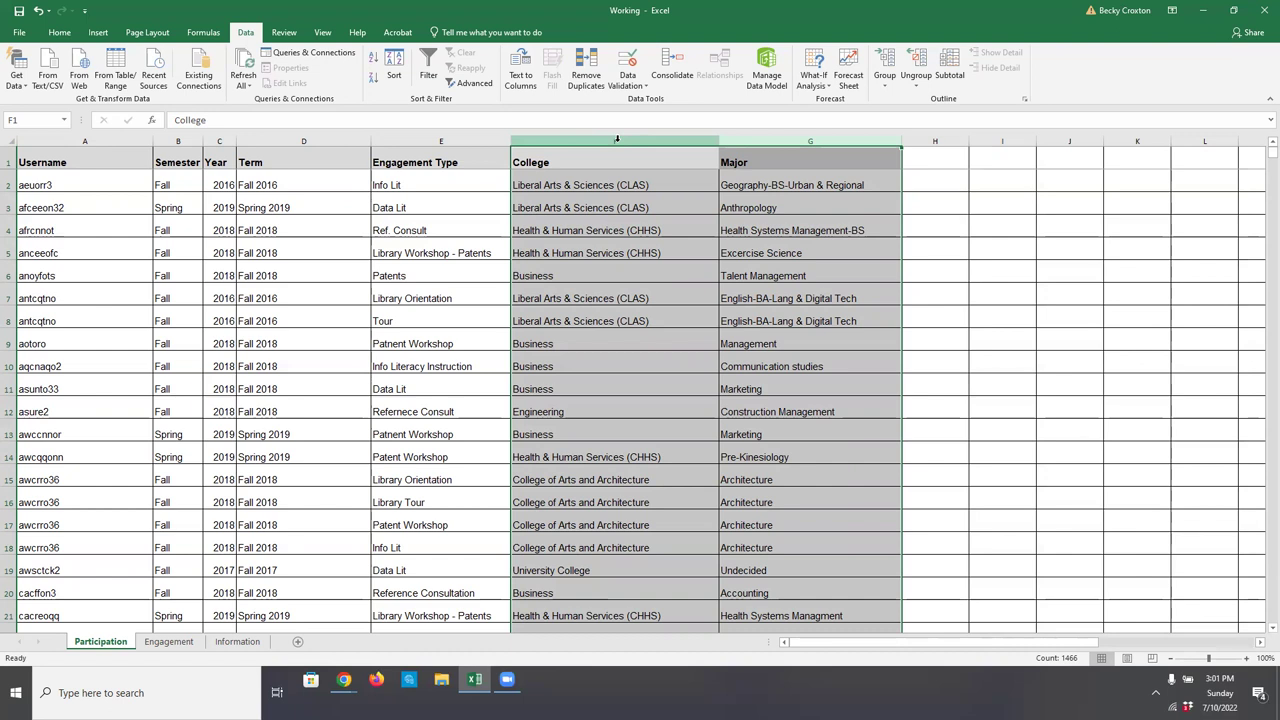
{"action": "left_click", "coordinate": [607, 185]}
{"action": "left_click_drag", "start_coordinate": [620, 141], "coordinate": [750, 141]}
{"action": "right_click", "coordinate": [678, 137]}
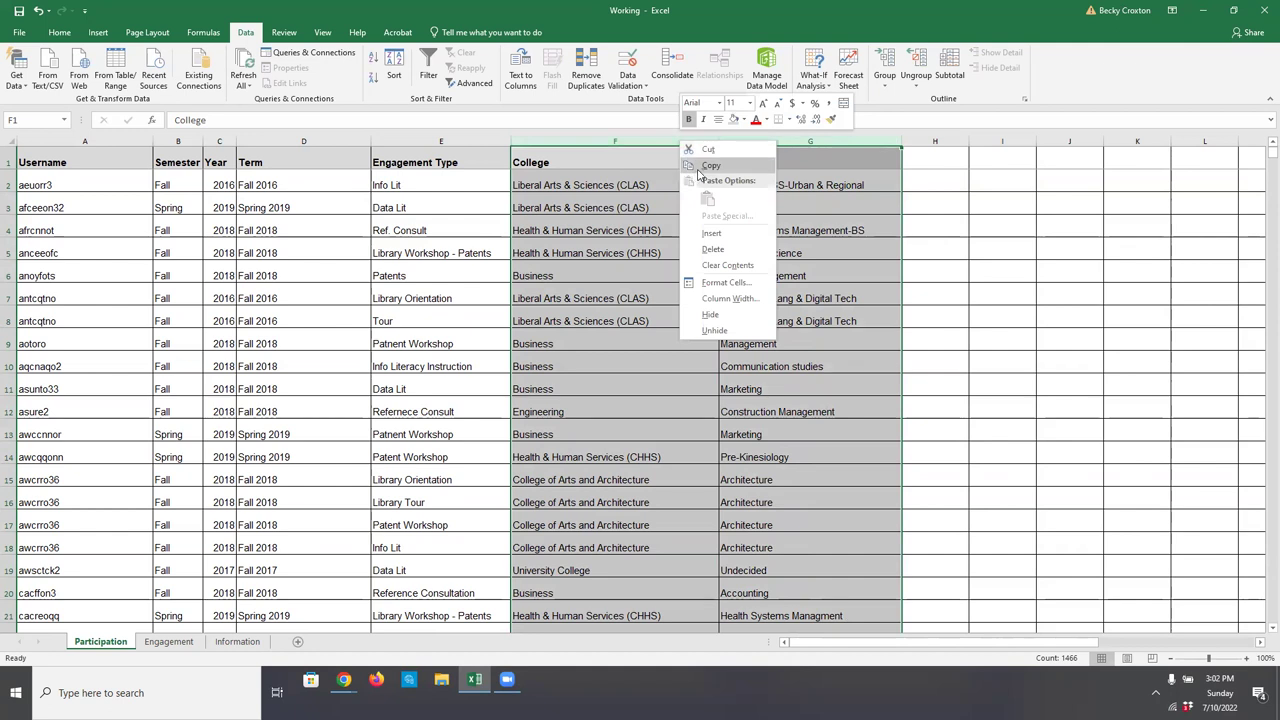
{"action": "left_click", "coordinate": [700, 167]}
{"action": "right_click", "coordinate": [647, 149]}
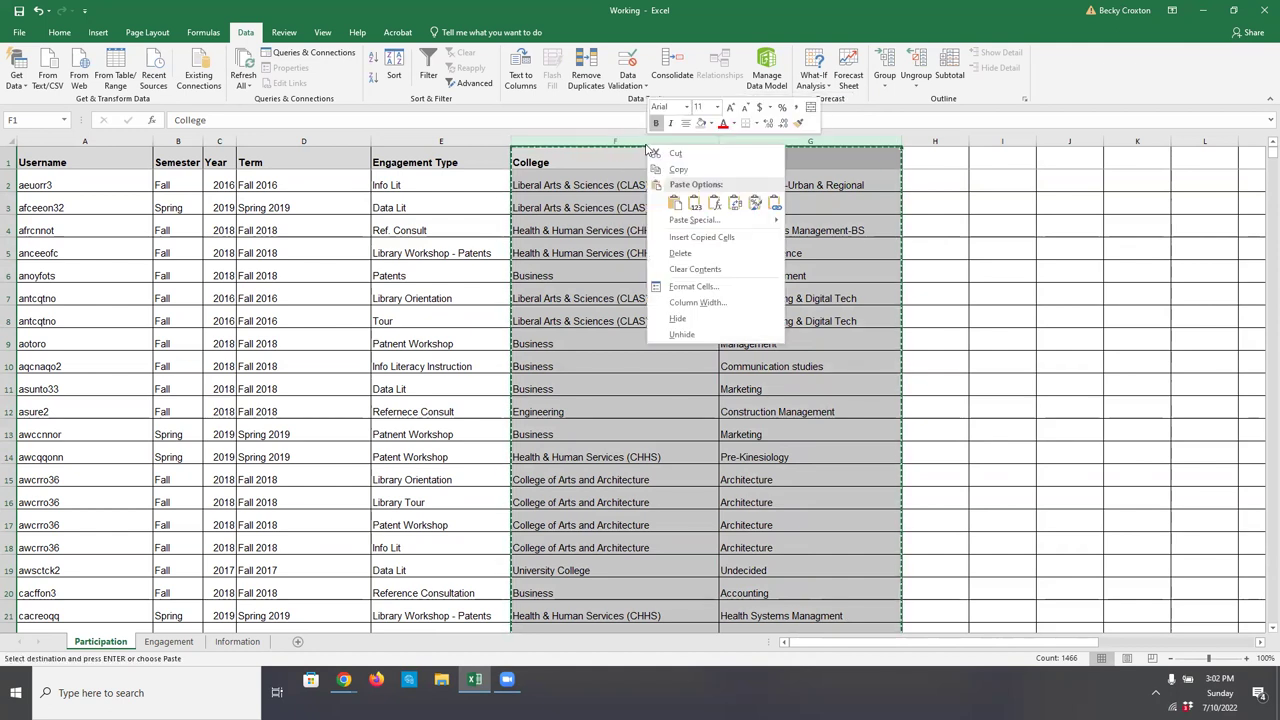
{"action": "left_click", "coordinate": [695, 205]}
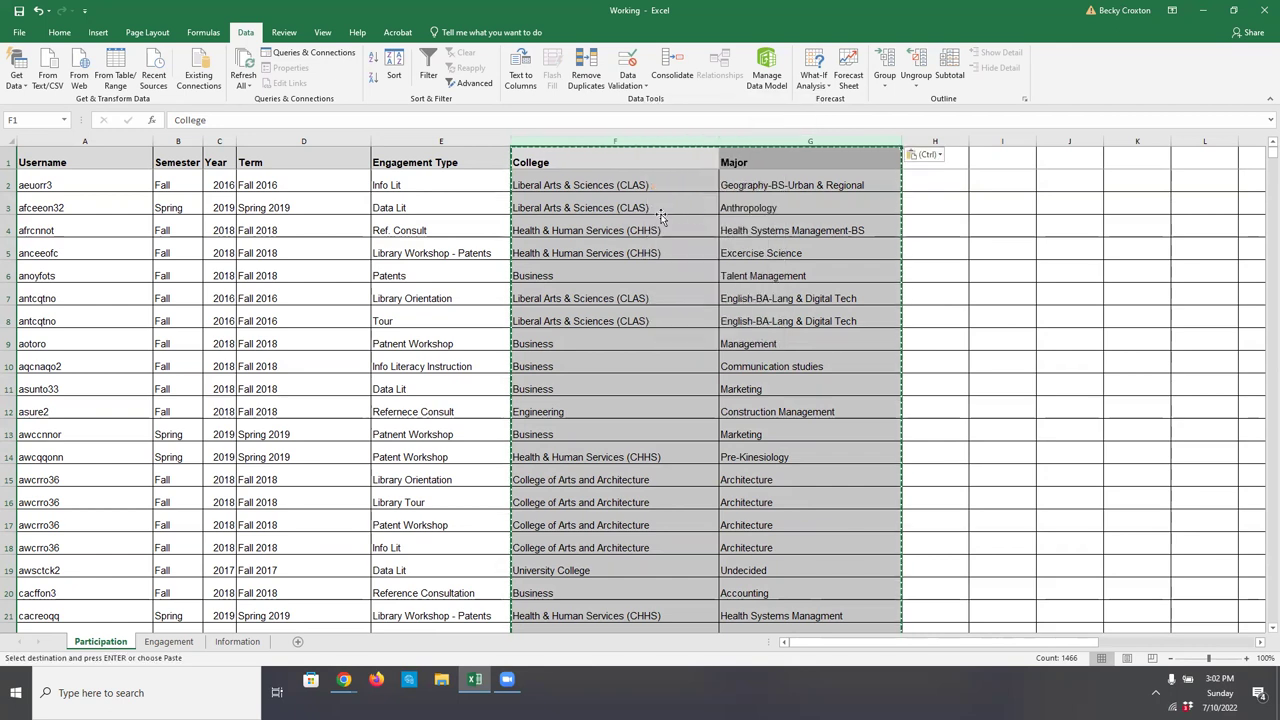
{"action": "key", "text": "Escape"}
{"action": "left_click", "coordinate": [578, 179]}
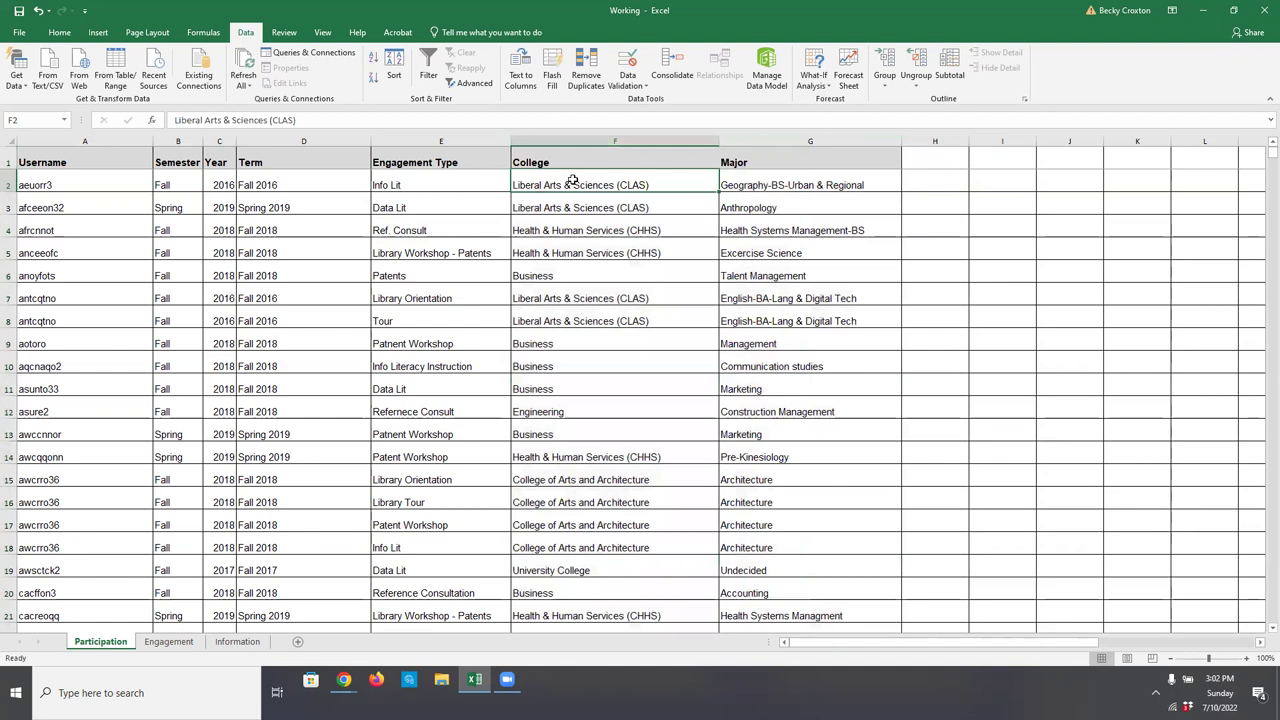
{"action": "key", "text": "Right"}
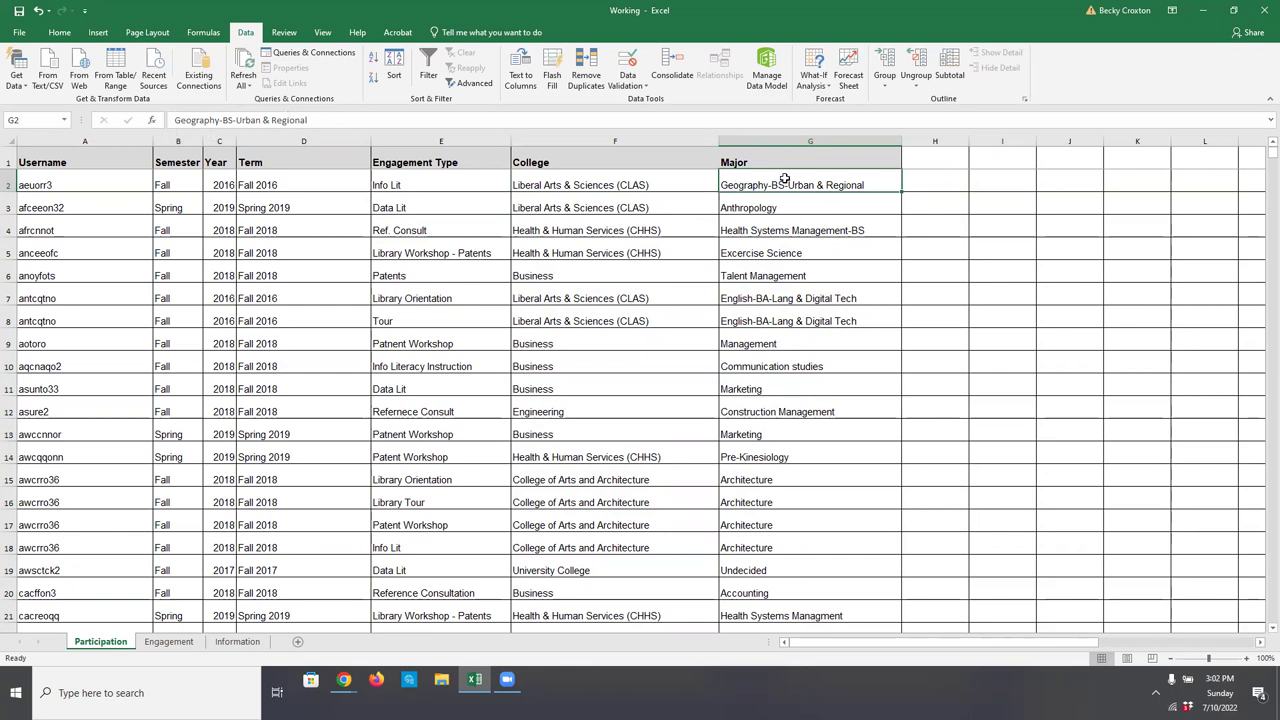
{"action": "left_click", "coordinate": [800, 208]}
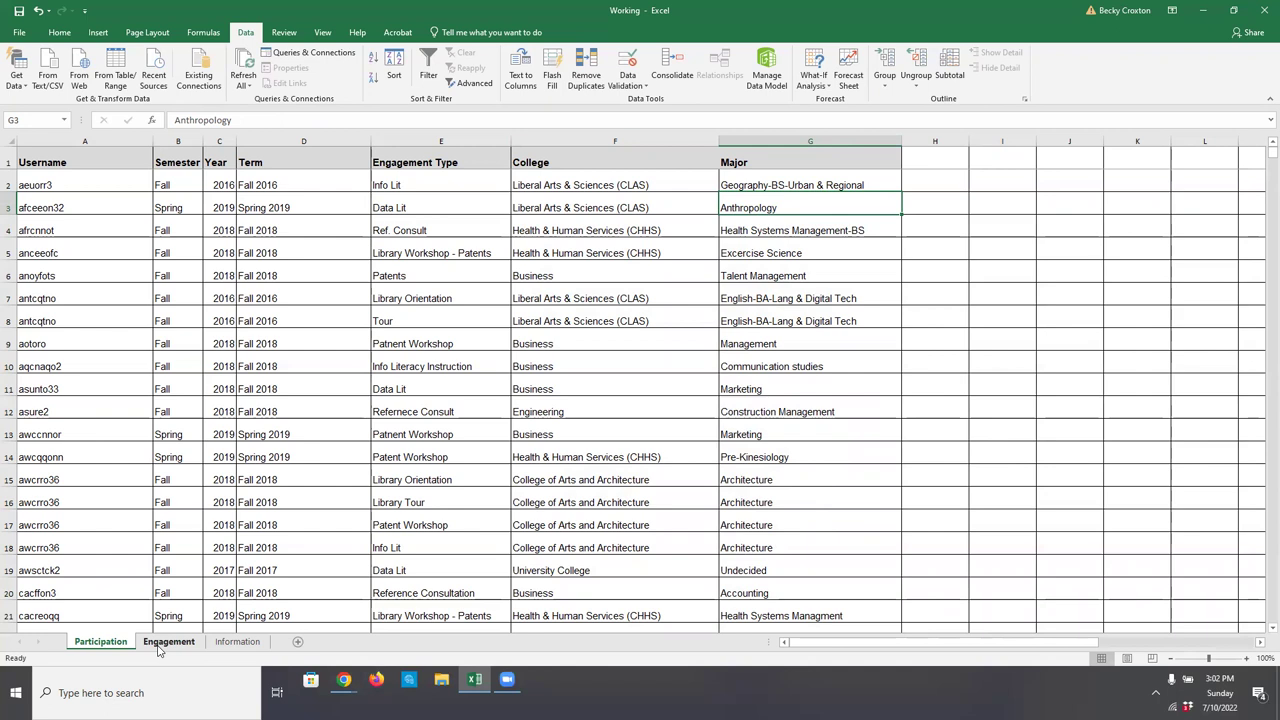
{"action": "left_click", "coordinate": [417, 140]}
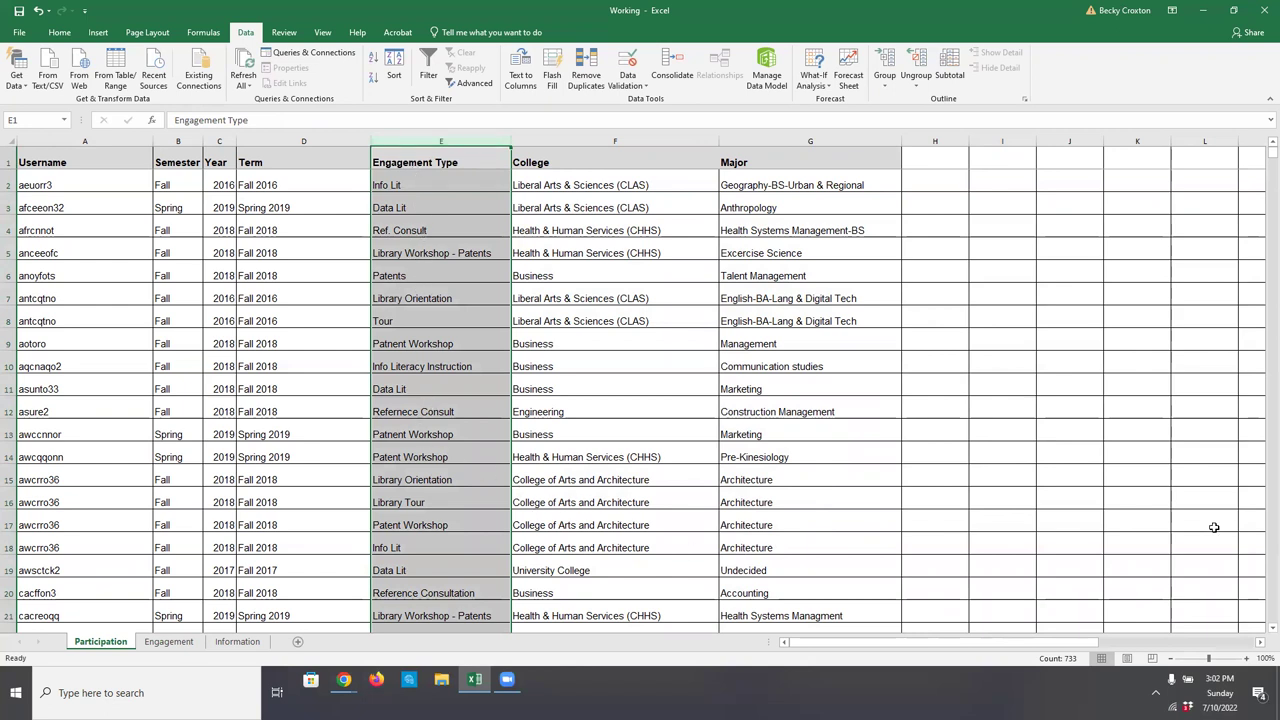
{"action": "left_click", "coordinate": [344, 680]}
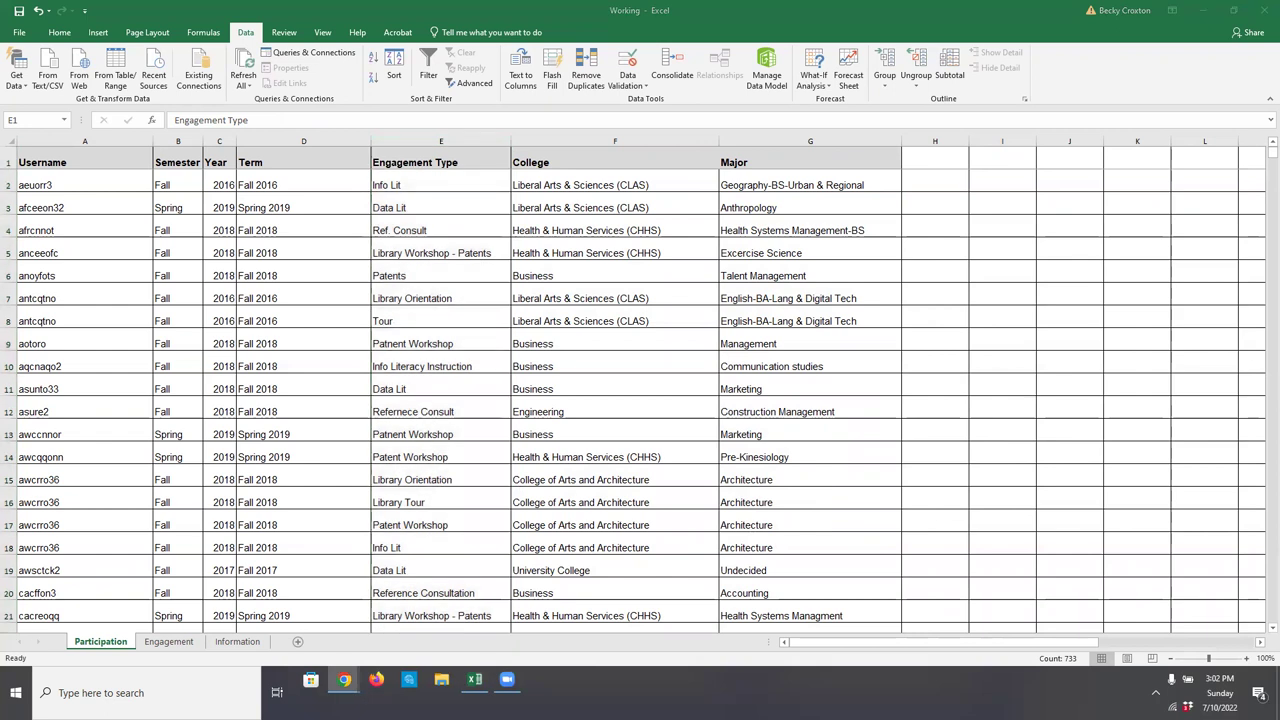
Step: On the Engagement sheet, widen column B and enter 'Engagement Type (Standardized)' in B1
{"action": "left_click", "coordinate": [170, 643]}
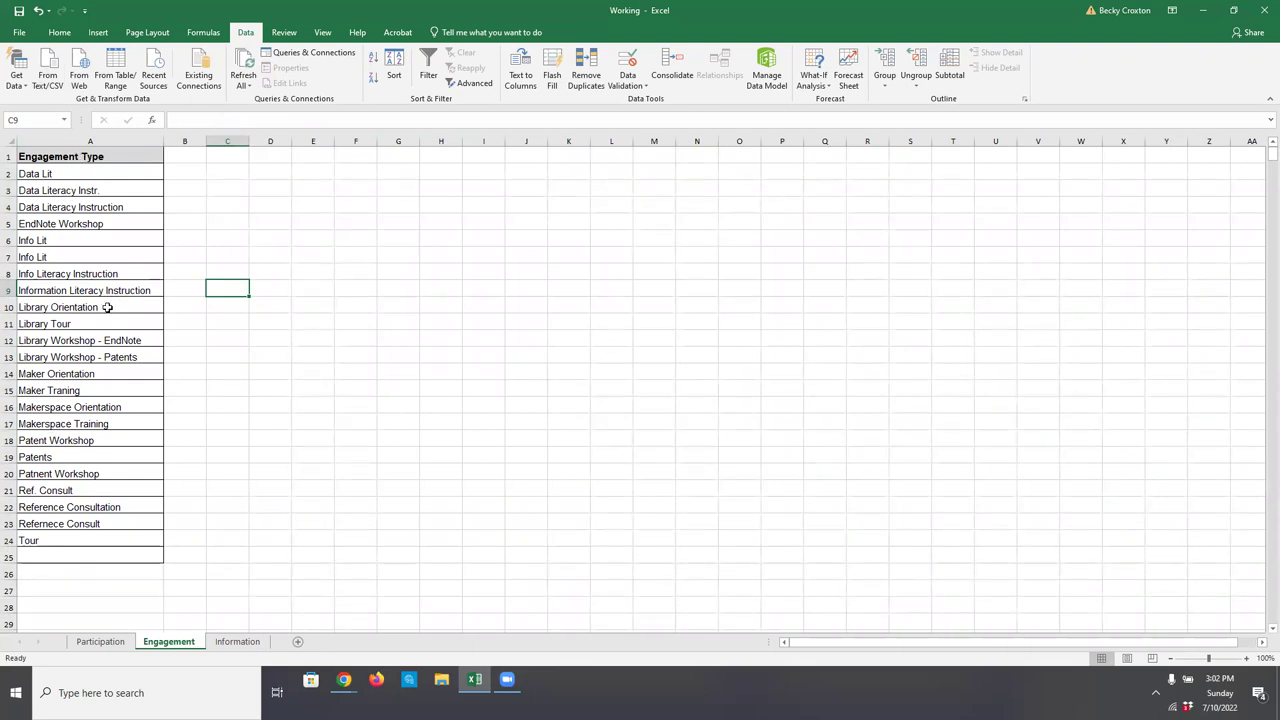
{"action": "left_click_drag", "start_coordinate": [208, 141], "coordinate": [402, 150]}
{"action": "left_click", "coordinate": [253, 160]}
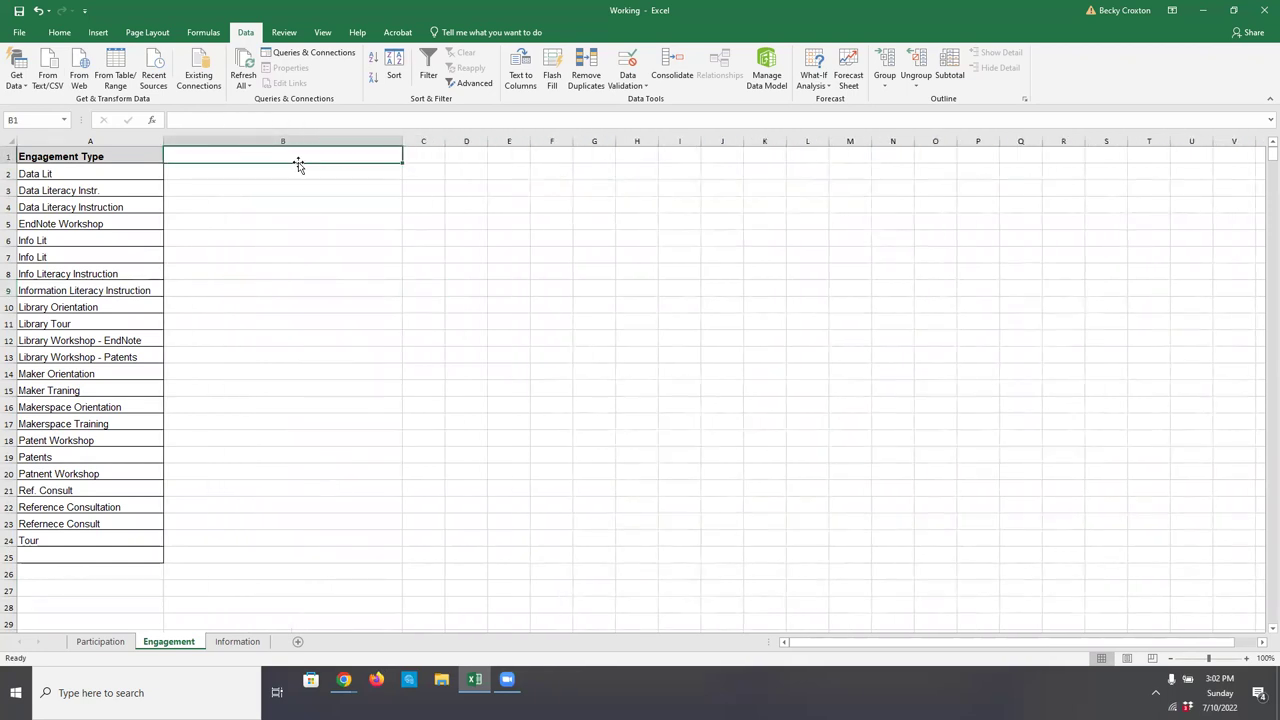
{"action": "type", "text": "Engagement"}
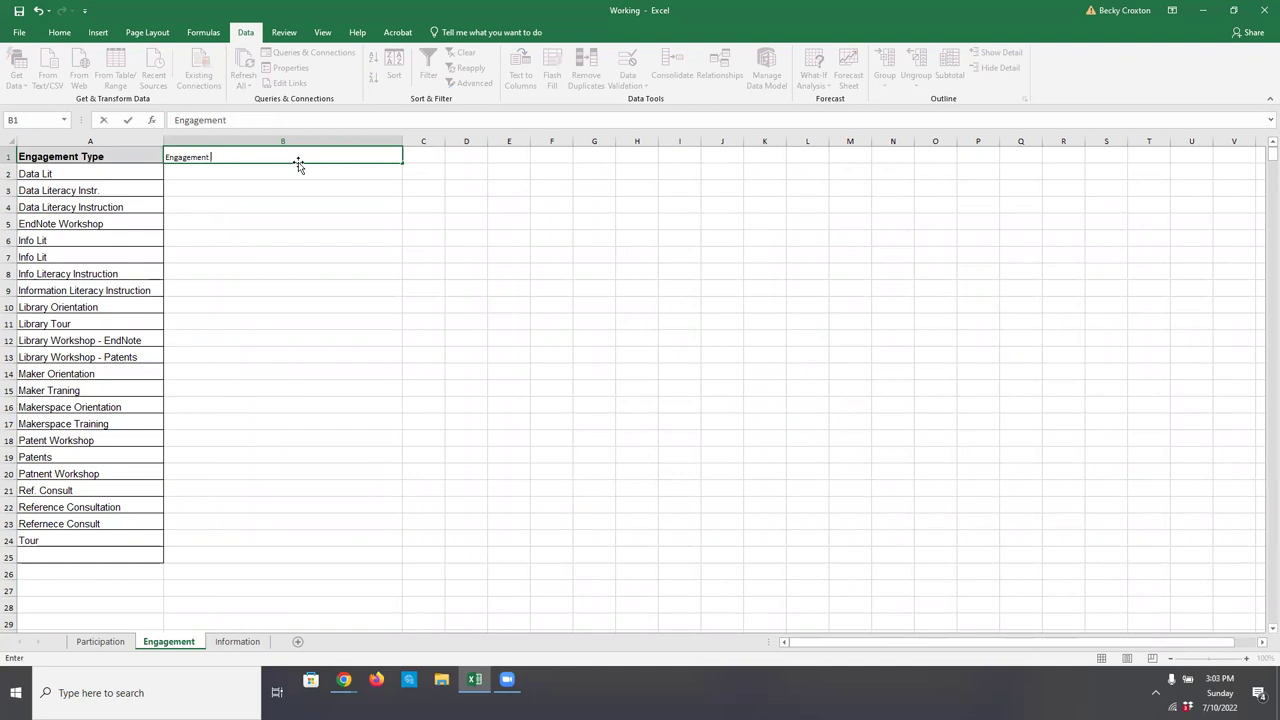
{"action": "type", "text": " Type (Standardized)"}
{"action": "key", "text": "Return"}
Step: Copy A1's bold and border formatting to B1 with Format Painter
{"action": "left_click", "coordinate": [297, 162]}
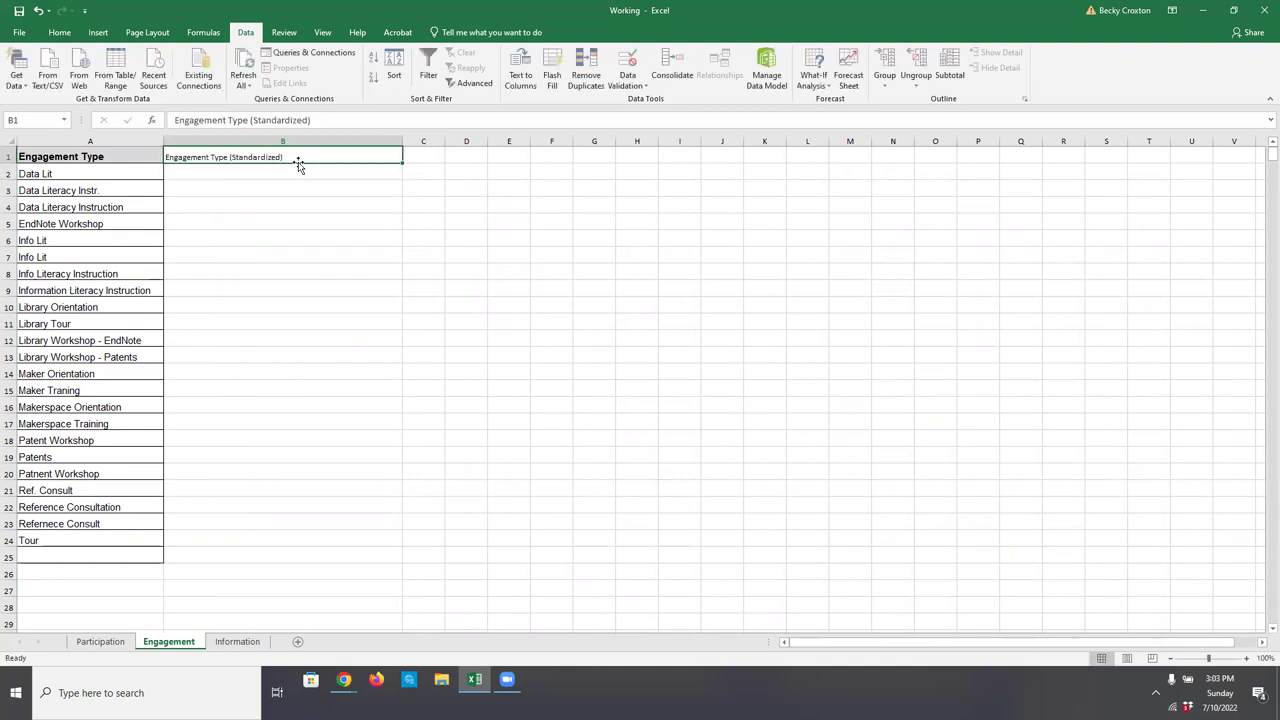
{"action": "left_click", "coordinate": [120, 160]}
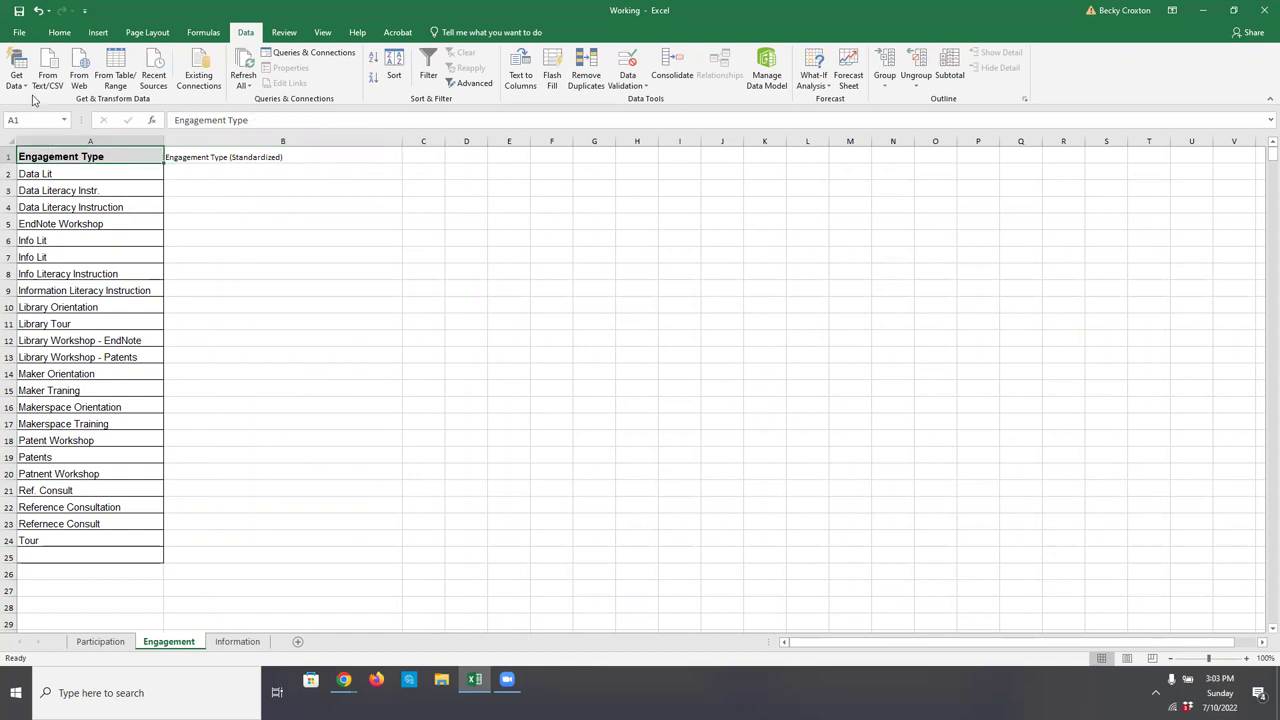
{"action": "left_click", "coordinate": [59, 32]}
{"action": "left_click", "coordinate": [53, 84]}
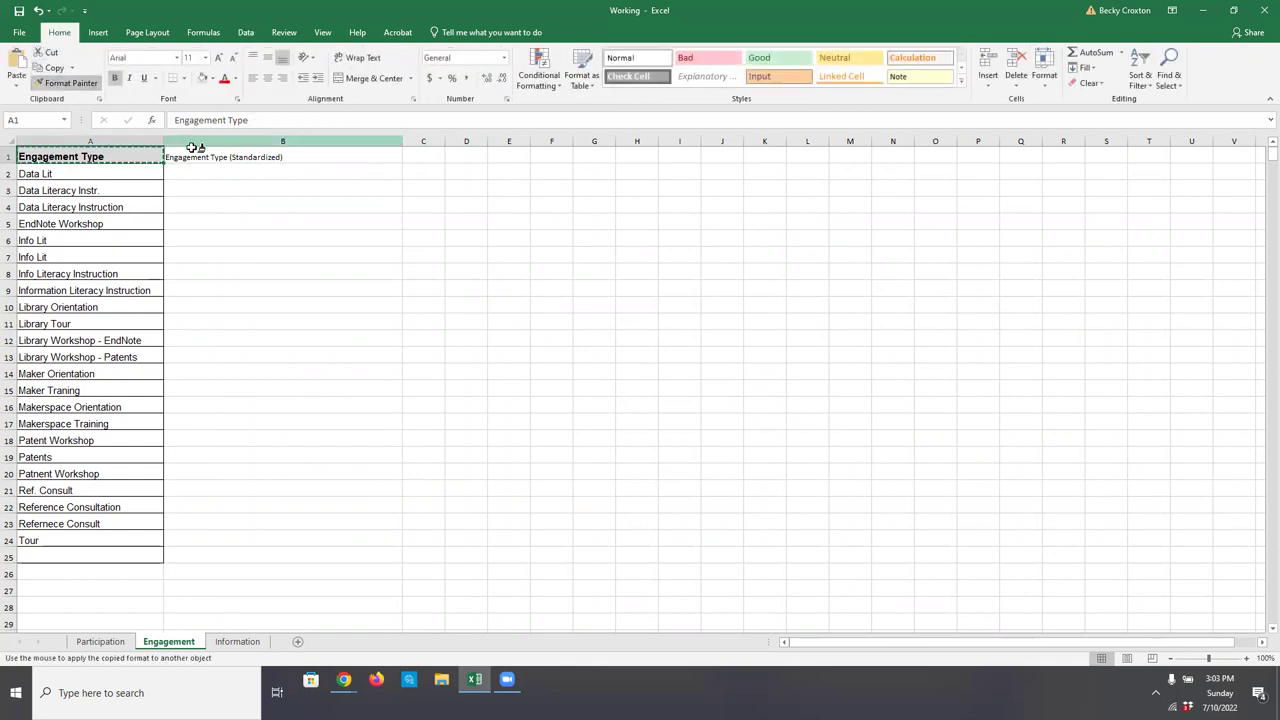
{"action": "left_click", "coordinate": [189, 157]}
{"action": "left_click", "coordinate": [195, 192]}
Step: Set the font size of the whole worksheet to 11
{"action": "left_click", "coordinate": [8, 140]}
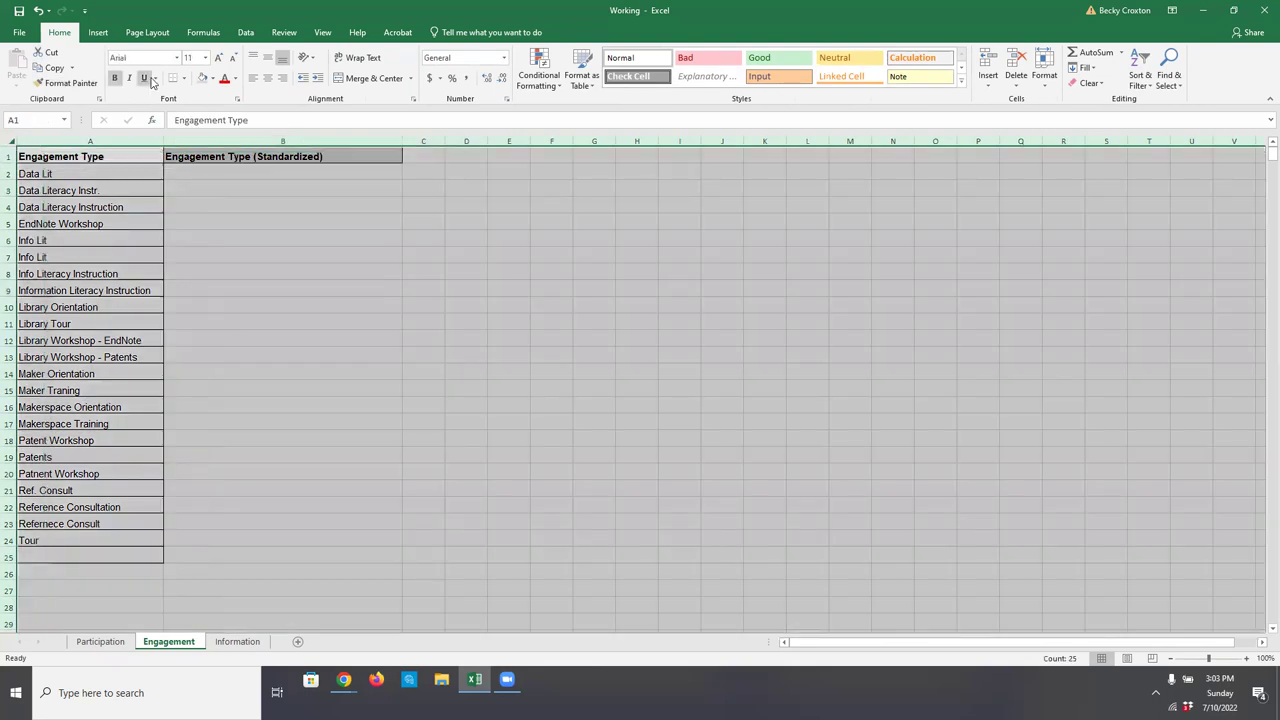
{"action": "left_click", "coordinate": [205, 57]}
{"action": "left_click", "coordinate": [193, 112]}
{"action": "left_click", "coordinate": [251, 214]}
{"action": "left_click", "coordinate": [214, 177]}
{"action": "left_click", "coordinate": [531, 157]}
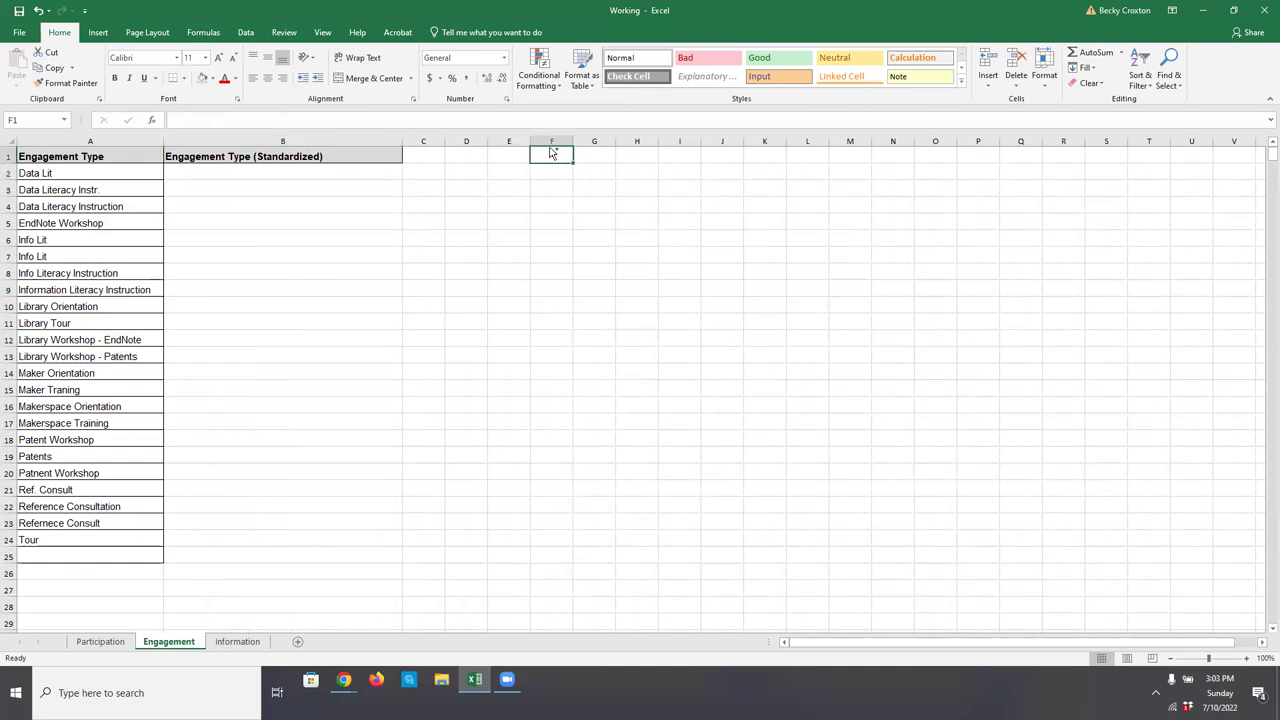
Step: Paste the seven numbered standardized engagement types from the browser into F1 and autofit column F
{"action": "key", "text": "alt+Tab"}
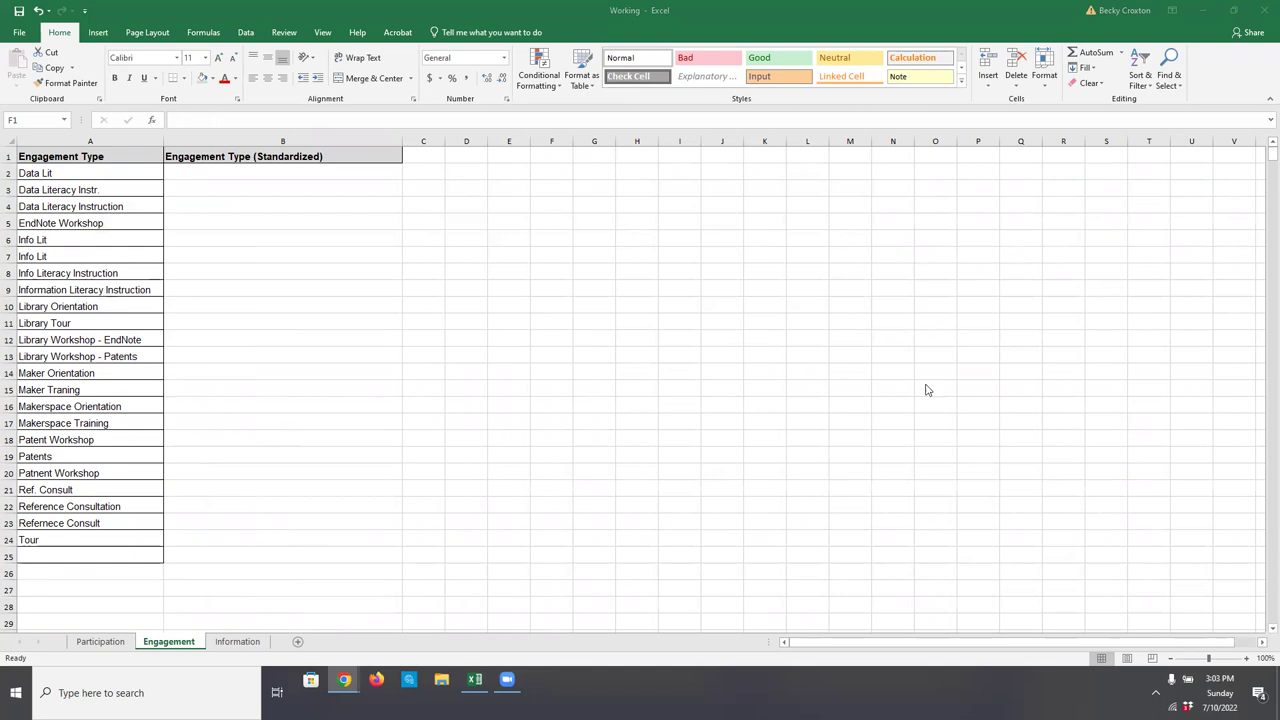
{"action": "left_click", "coordinate": [550, 162]}
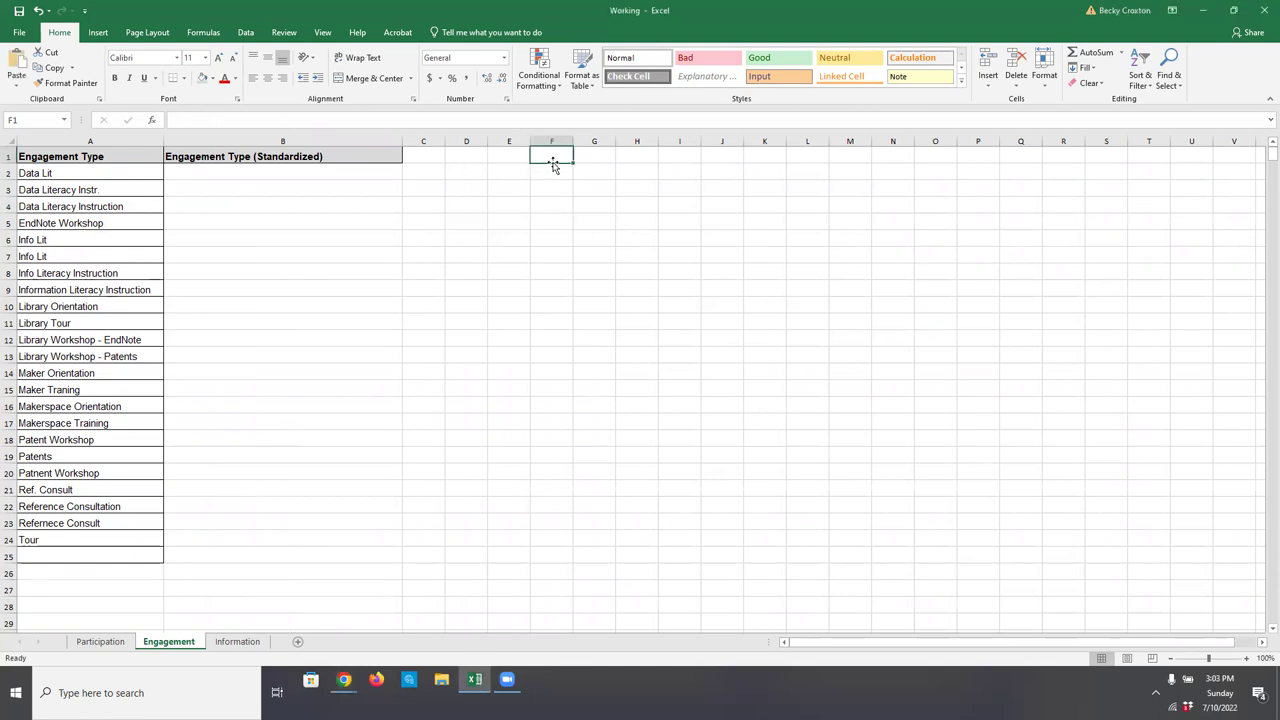
{"action": "key", "text": "ctrl+v"}
{"action": "left_click_drag", "start_coordinate": [575, 141], "coordinate": [575, 141]}
{"action": "double_click", "coordinate": [575, 141]}
{"action": "left_click", "coordinate": [567, 159]}
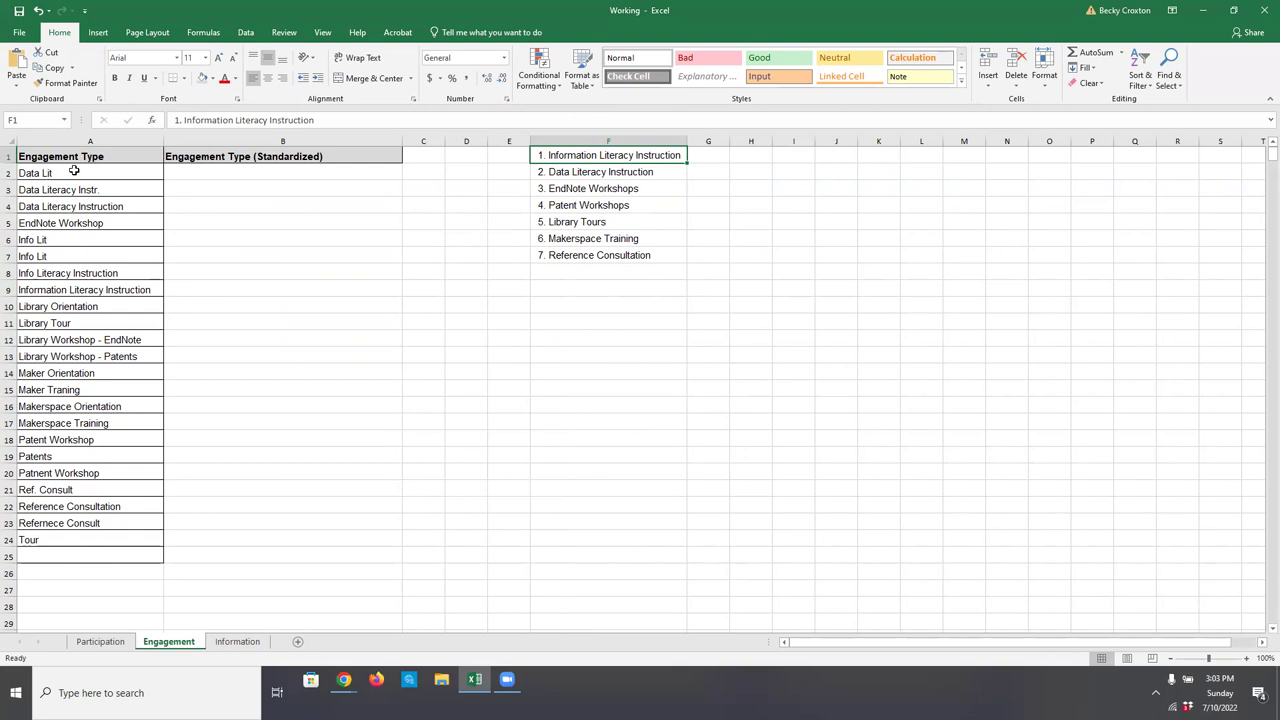
Step: Fill B2, B3 and B4 with Data Literacy Instruction copied from F2
{"action": "double_click", "coordinate": [549, 172]}
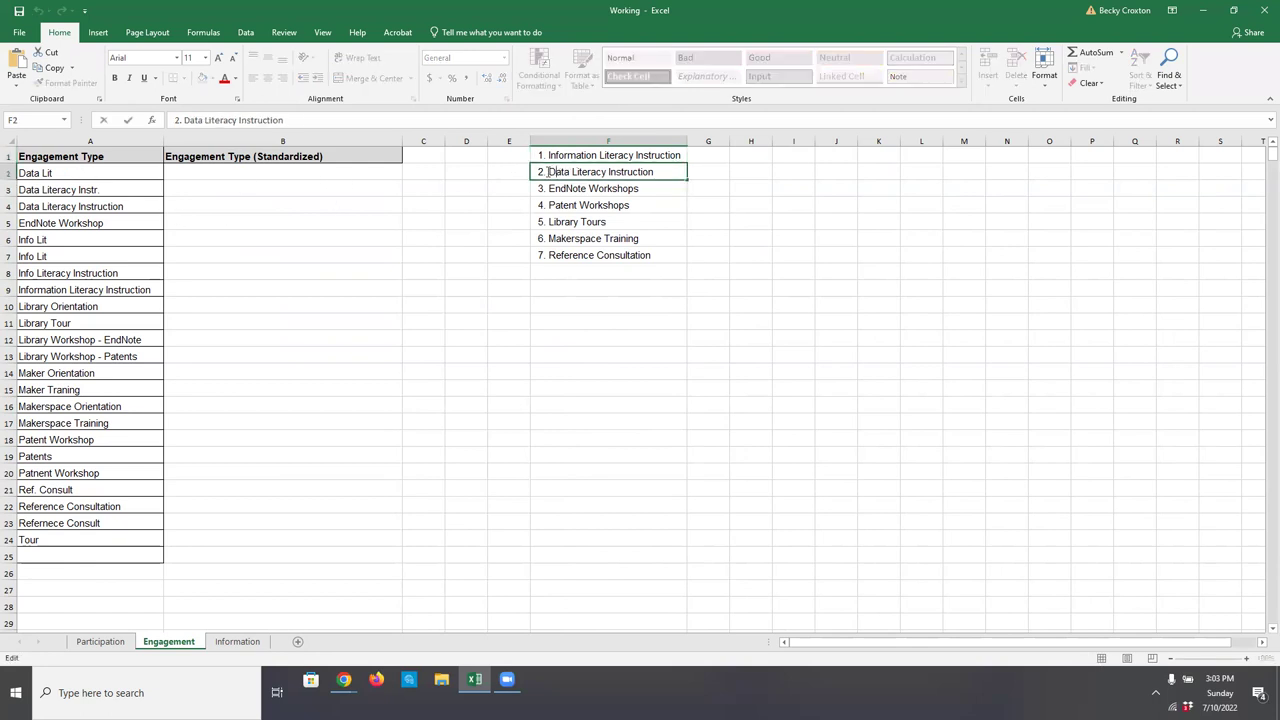
{"action": "left_click_drag", "start_coordinate": [552, 172], "coordinate": [655, 171]}
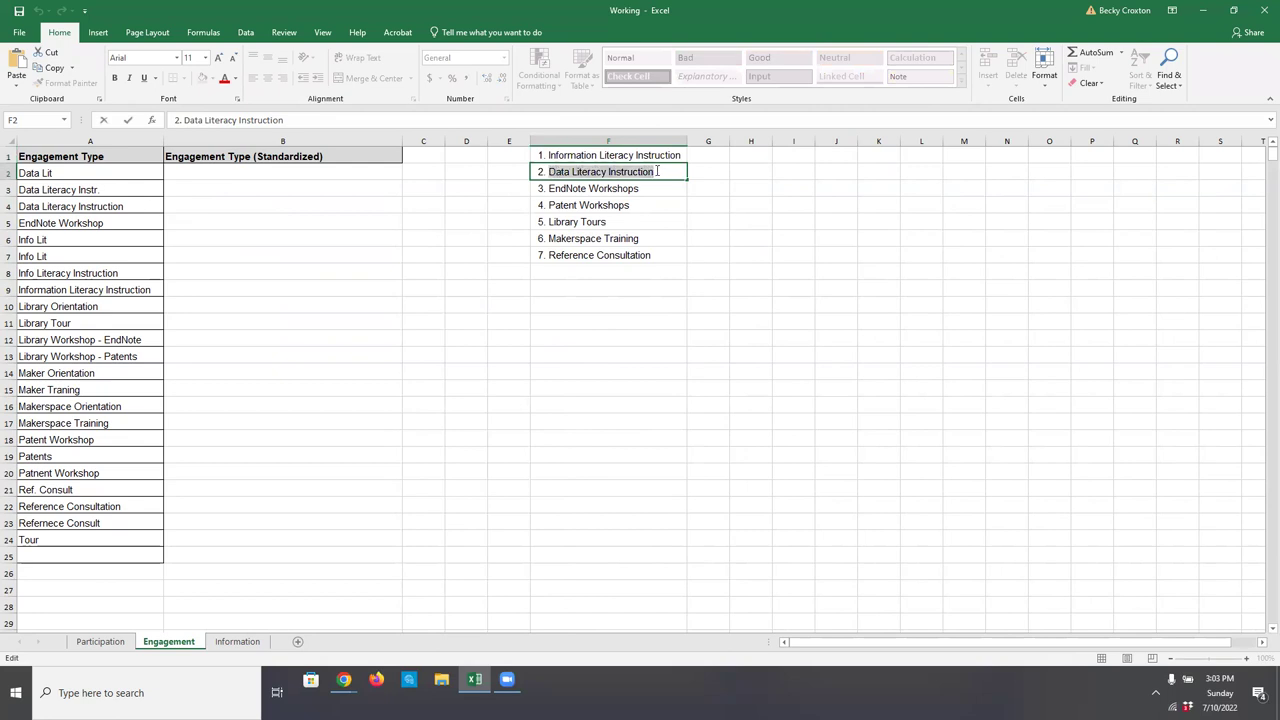
{"action": "left_click", "coordinate": [247, 180]}
{"action": "key", "text": "ctrl+v"}
{"action": "left_click", "coordinate": [220, 189]}
{"action": "key", "text": "ctrl+v"}
{"action": "left_click", "coordinate": [203, 203]}
{"action": "key", "text": "ctrl+v"}
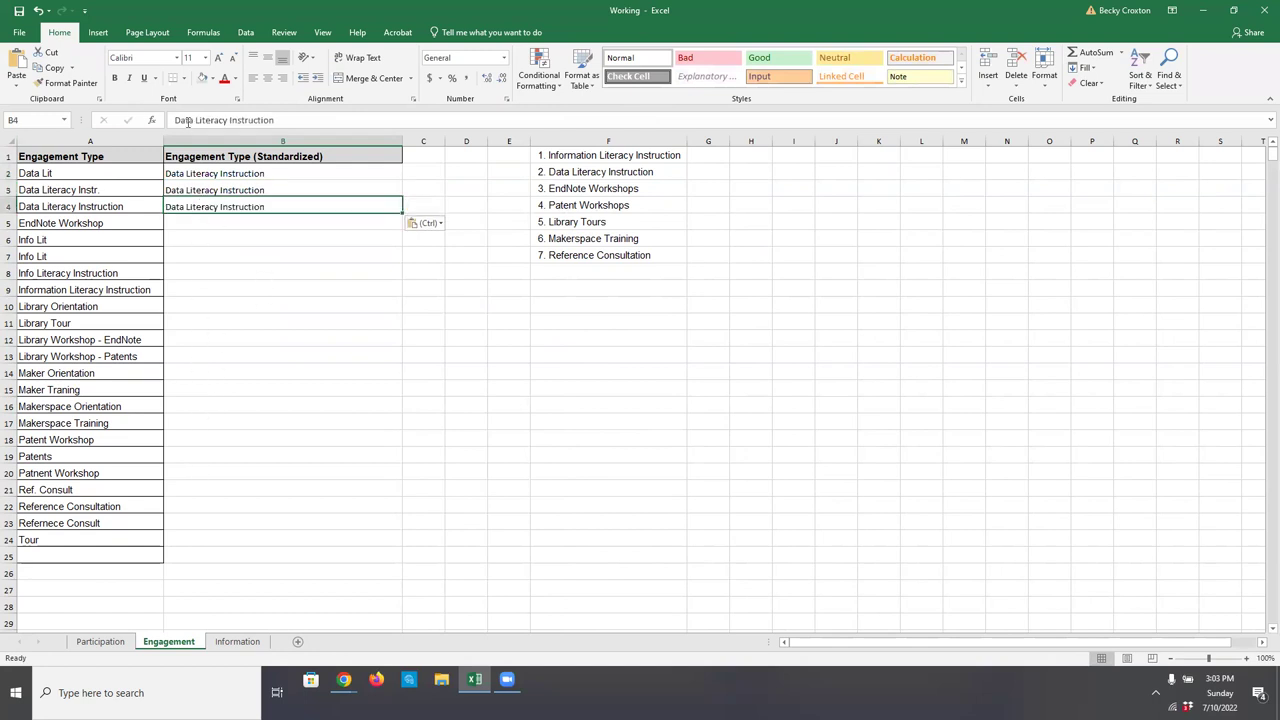
{"action": "left_click", "coordinate": [257, 170]}
{"action": "left_click", "coordinate": [222, 217]}
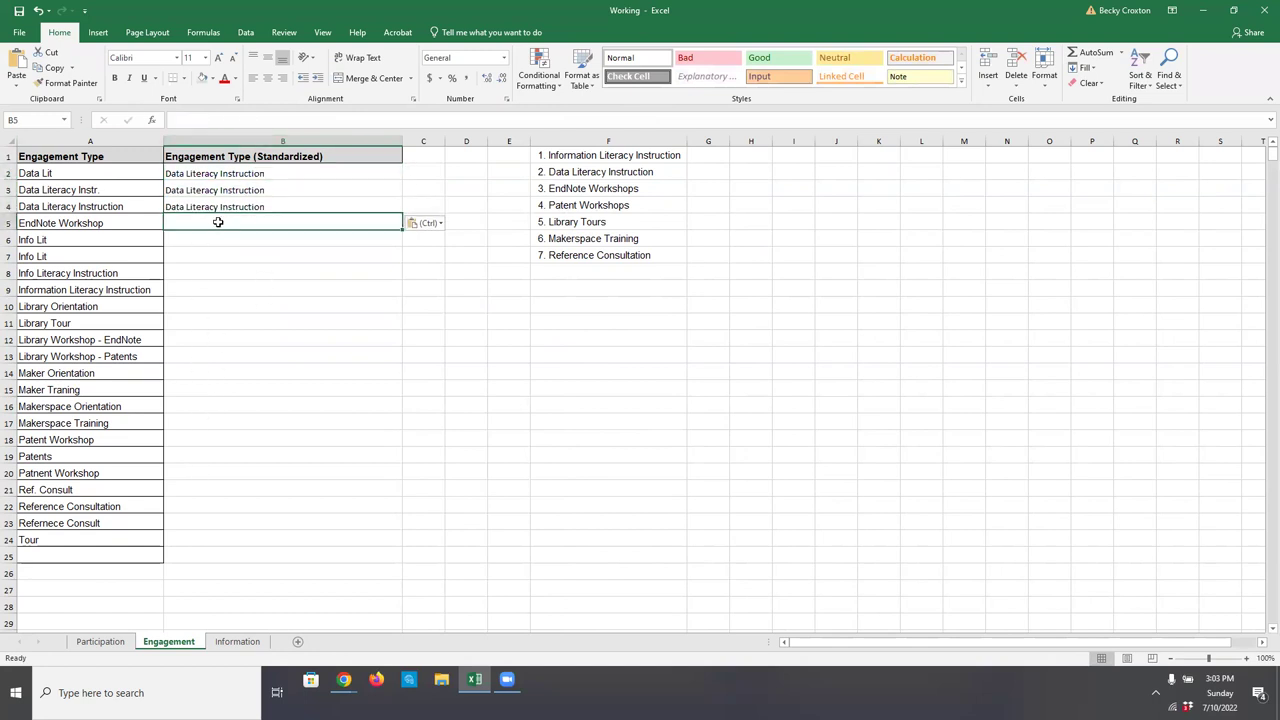
{"action": "left_click", "coordinate": [97, 222]}
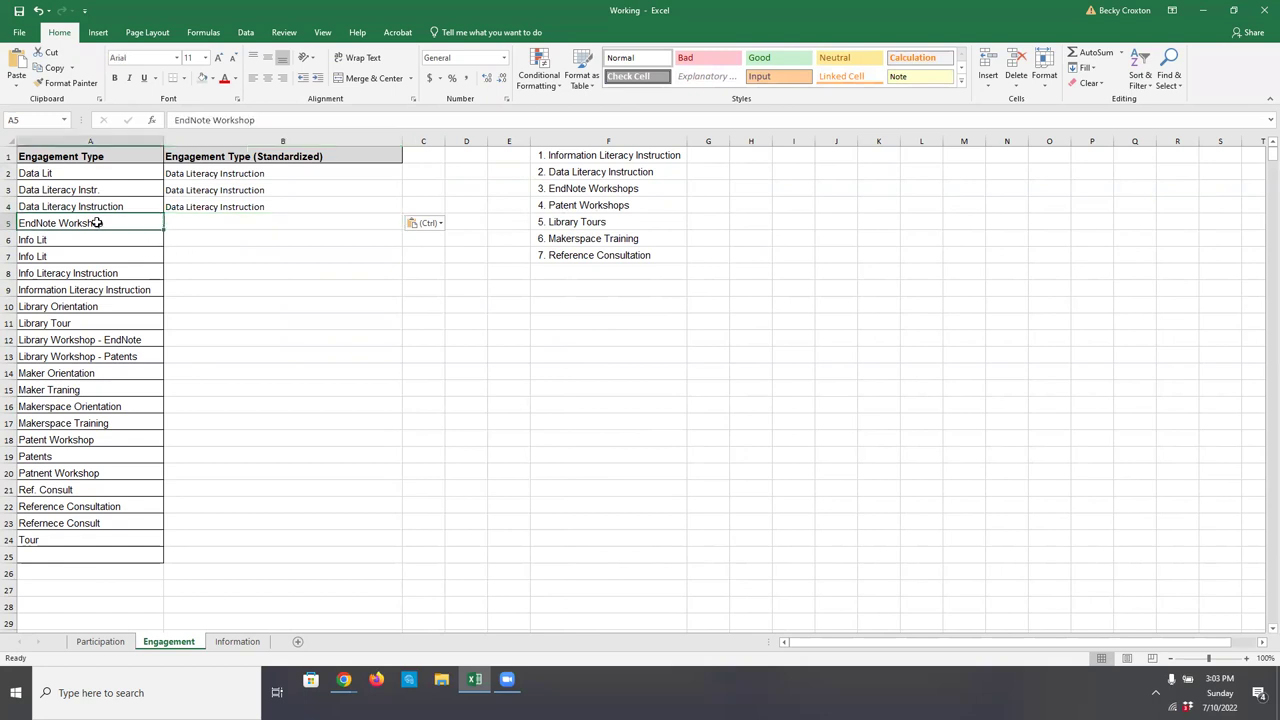
Step: Copy EndNote Workshops from F3 into B5 and B12
{"action": "left_click", "coordinate": [582, 186]}
{"action": "double_click", "coordinate": [582, 186]}
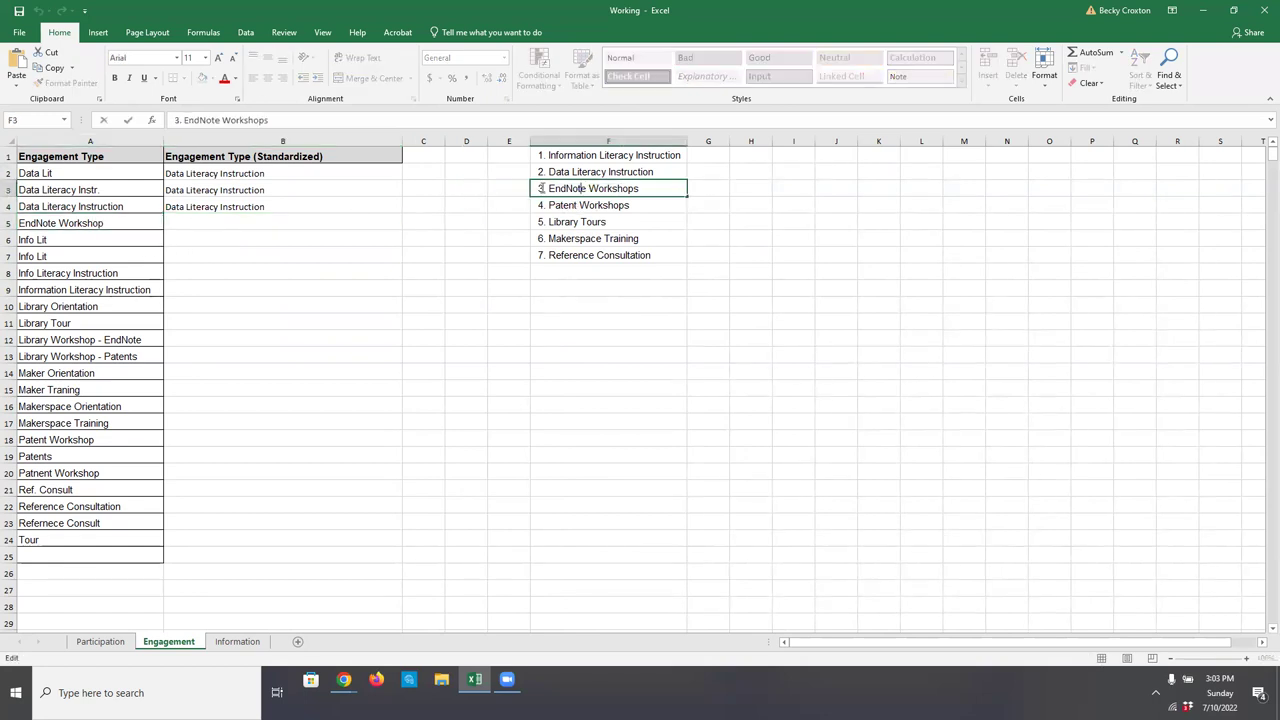
{"action": "left_click_drag", "start_coordinate": [570, 187], "coordinate": [653, 187]}
{"action": "key", "text": "ctrl+c"}
{"action": "left_click", "coordinate": [214, 222]}
{"action": "key", "text": "ctrl+v"}
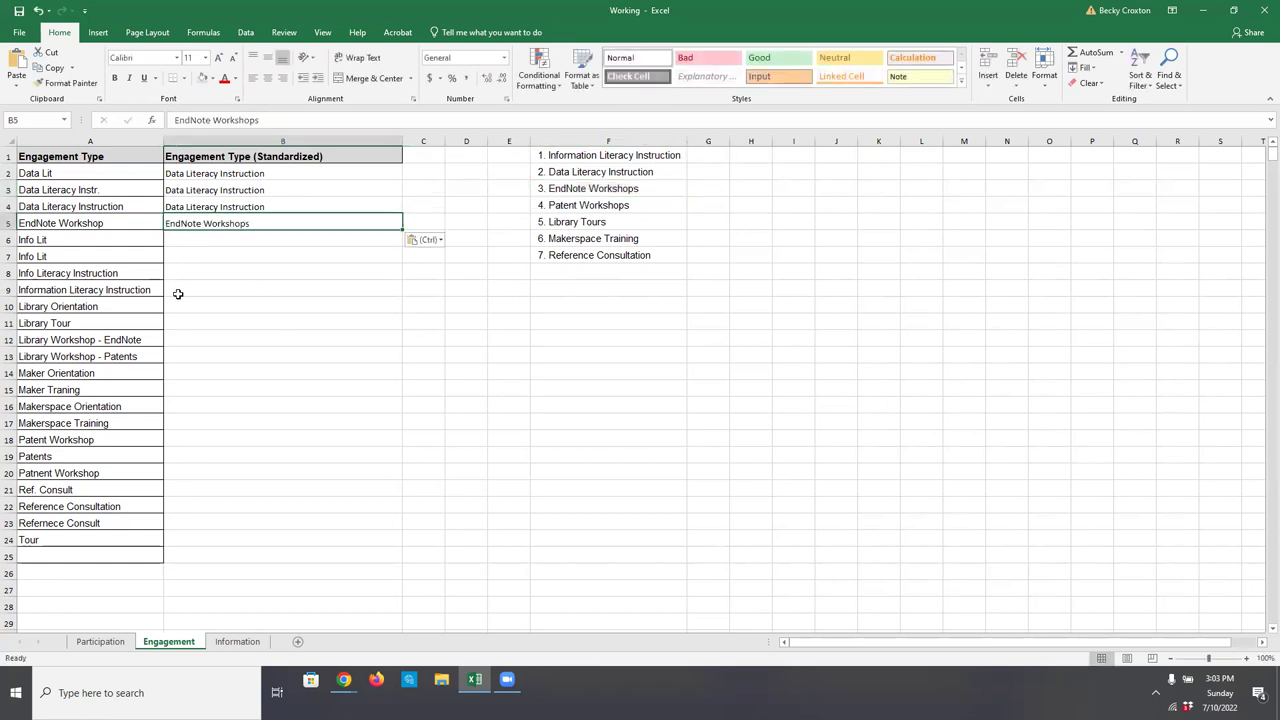
{"action": "left_click", "coordinate": [170, 339]}
{"action": "key", "text": "ctrl+v"}
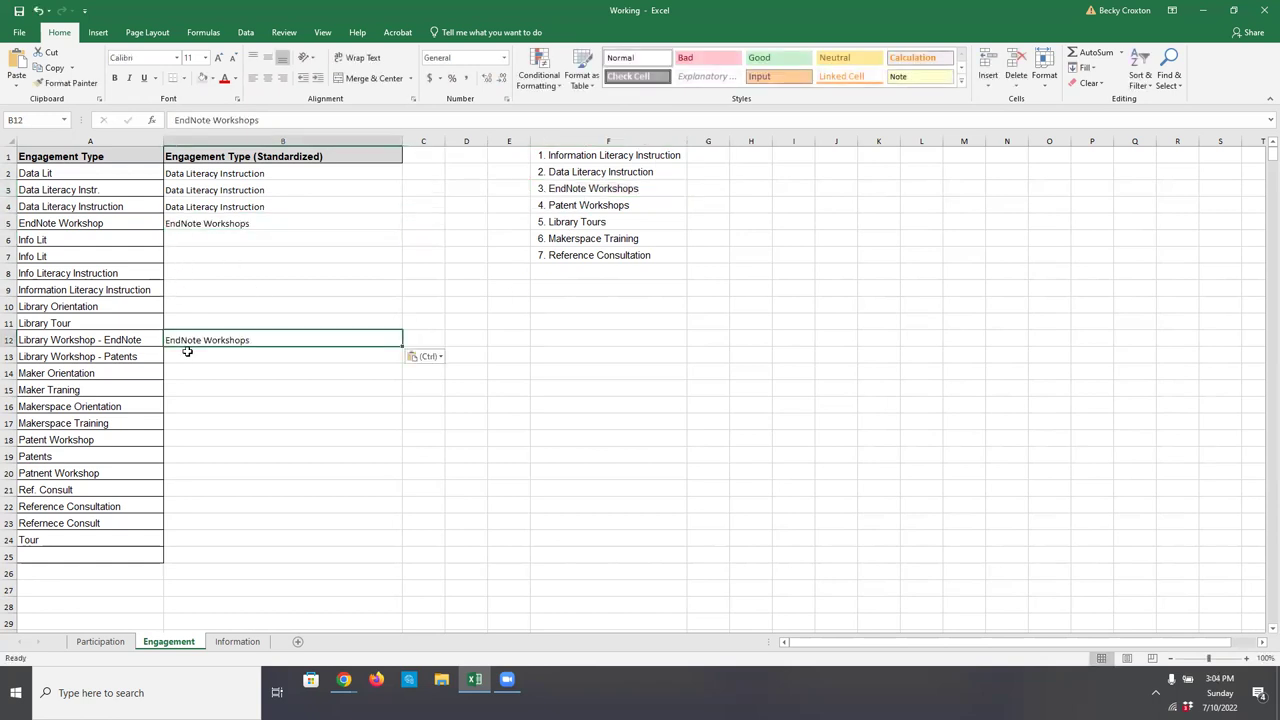
Step: Fill B6 through B10 with Information Literacy Instruction copied from F1
{"action": "left_click", "coordinate": [576, 188]}
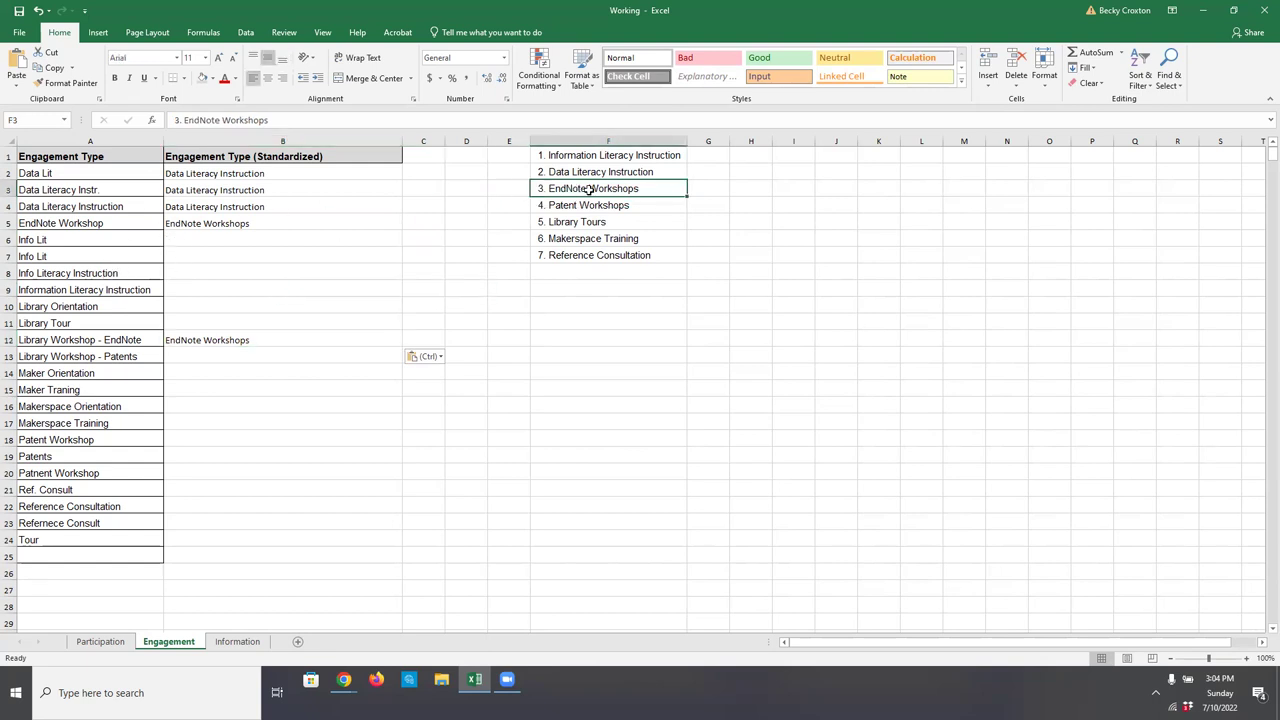
{"action": "left_click", "coordinate": [580, 157]}
{"action": "double_click", "coordinate": [580, 157]}
{"action": "left_click_drag", "start_coordinate": [548, 156], "coordinate": [681, 155]}
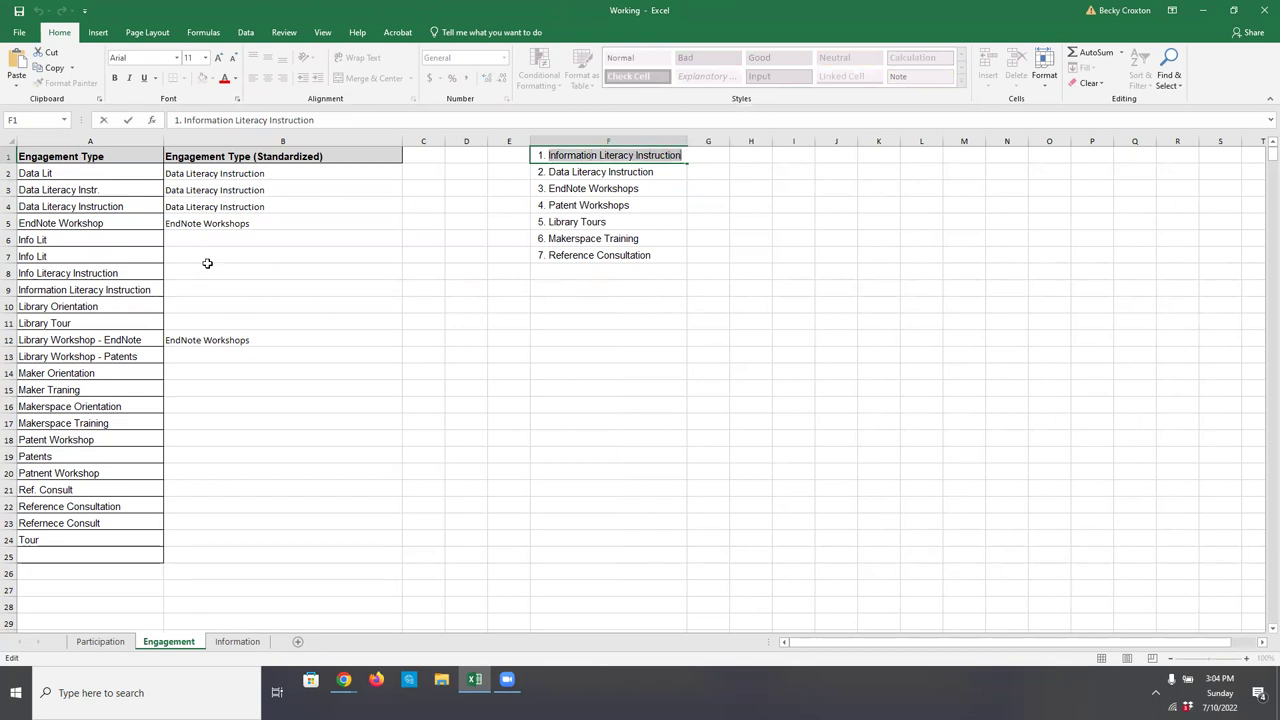
{"action": "key", "text": "ctrl+c"}
{"action": "left_click", "coordinate": [189, 238]}
{"action": "key", "text": "ctrl+v"}
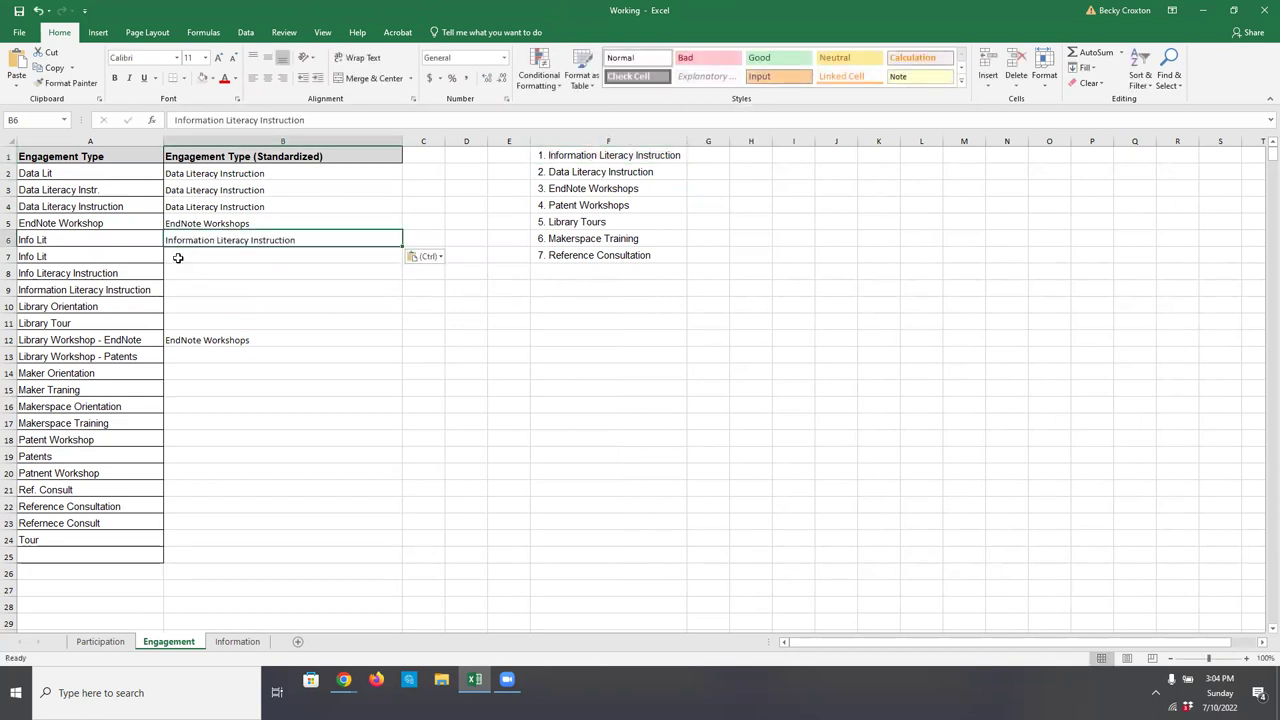
{"action": "left_click", "coordinate": [177, 258]}
{"action": "key", "text": "ctrl+v"}
{"action": "left_click", "coordinate": [175, 274]}
{"action": "key", "text": "ctrl+v"}
{"action": "left_click", "coordinate": [175, 290]}
{"action": "key", "text": "ctrl+v"}
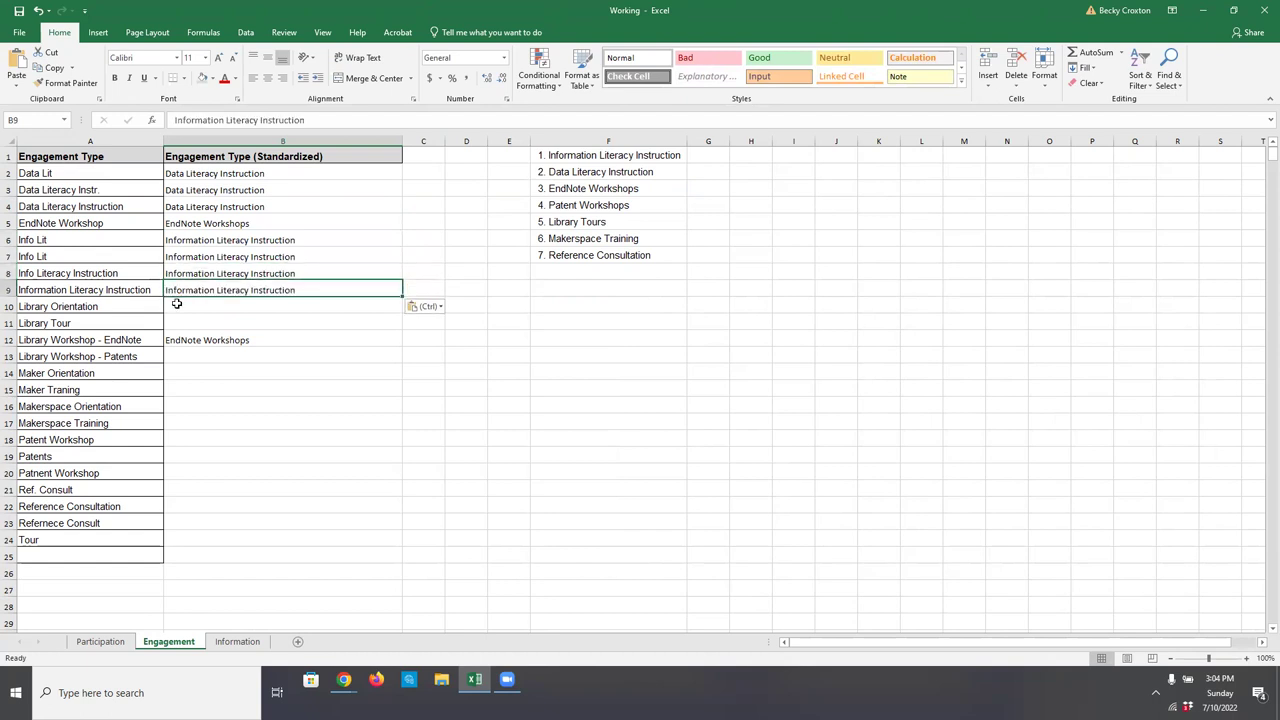
{"action": "left_click", "coordinate": [176, 304]}
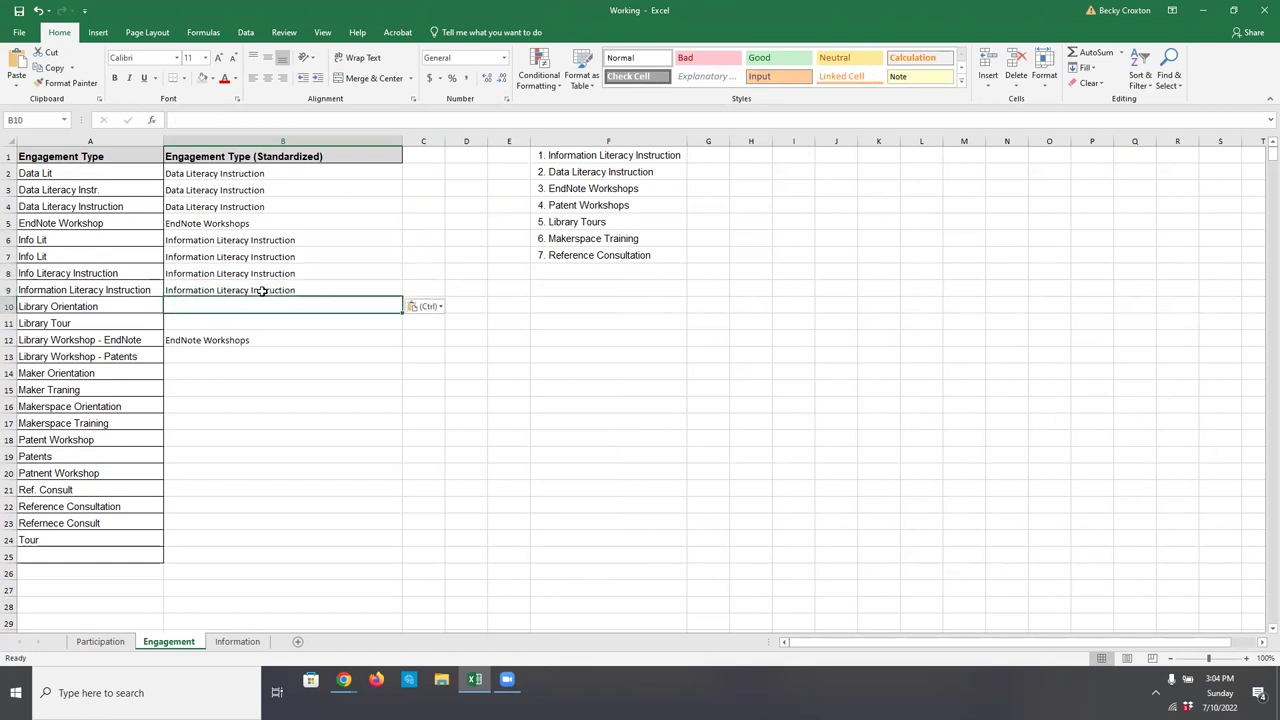
{"action": "key", "text": "ctrl+v"}
Step: Put Library Tours from F5 into B11 and B24
{"action": "left_click", "coordinate": [176, 324]}
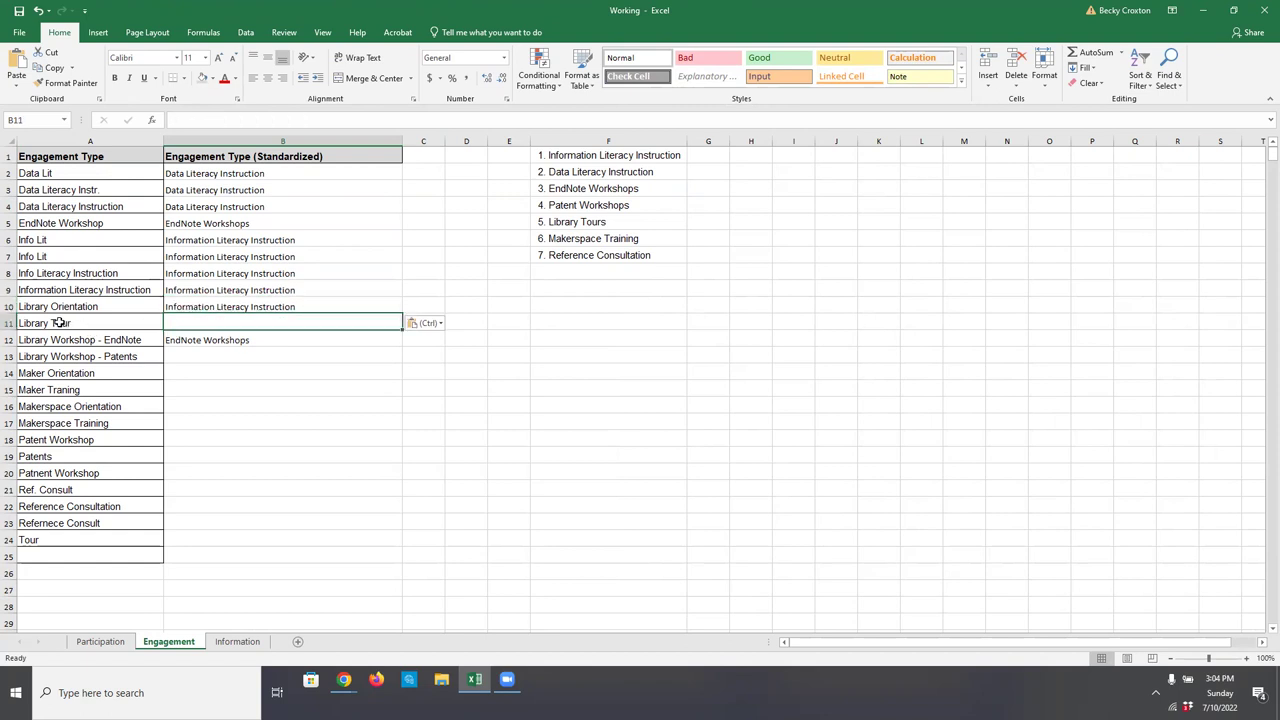
{"action": "double_click", "coordinate": [584, 221]}
{"action": "left_click_drag", "start_coordinate": [547, 221], "coordinate": [607, 222]}
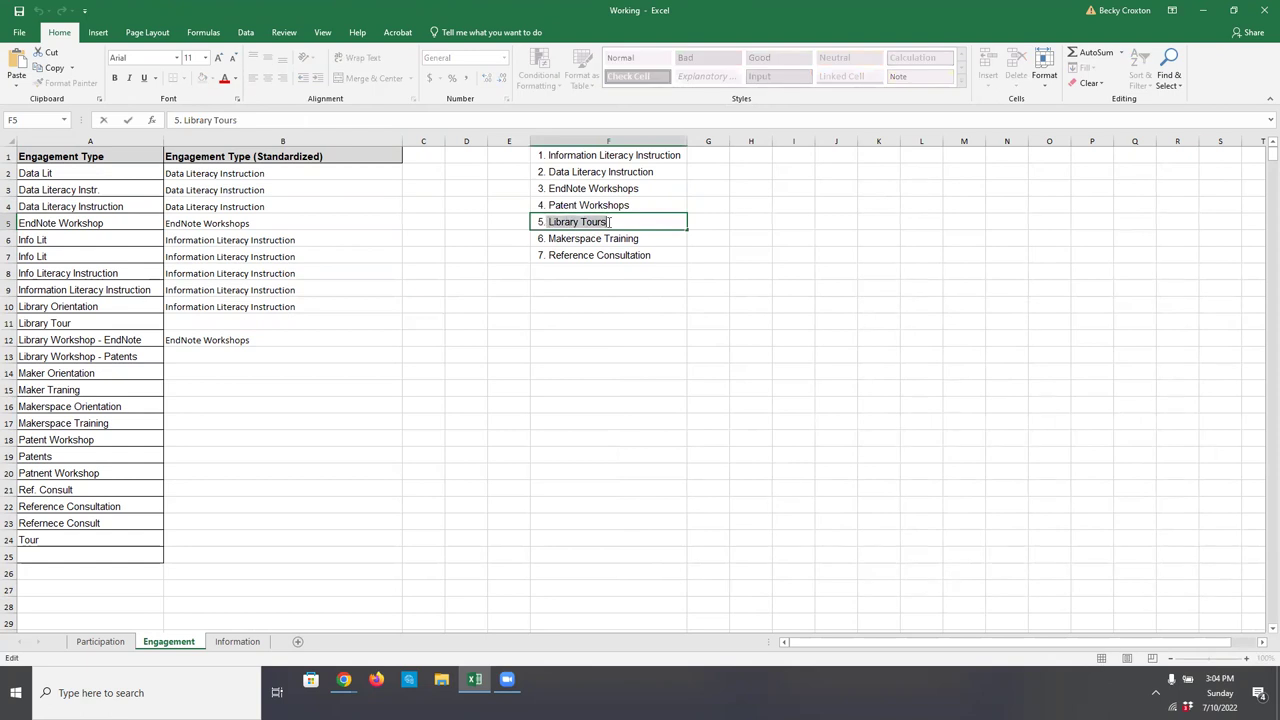
{"action": "left_click", "coordinate": [202, 320]}
{"action": "key", "text": "ctrl+v"}
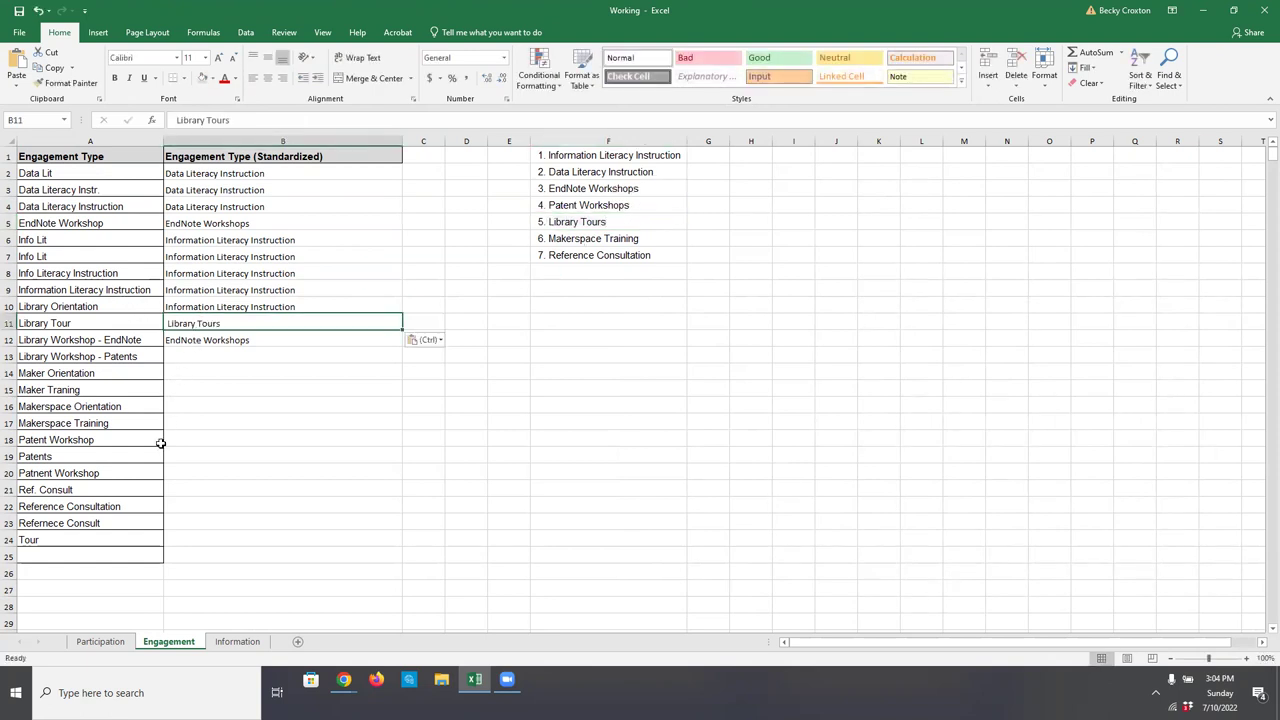
{"action": "left_click", "coordinate": [176, 538]}
{"action": "key", "text": "ctrl+v"}
Step: Copy Patent Workshops from F4 into B13, B18, B19 and B20
{"action": "left_click", "coordinate": [201, 358]}
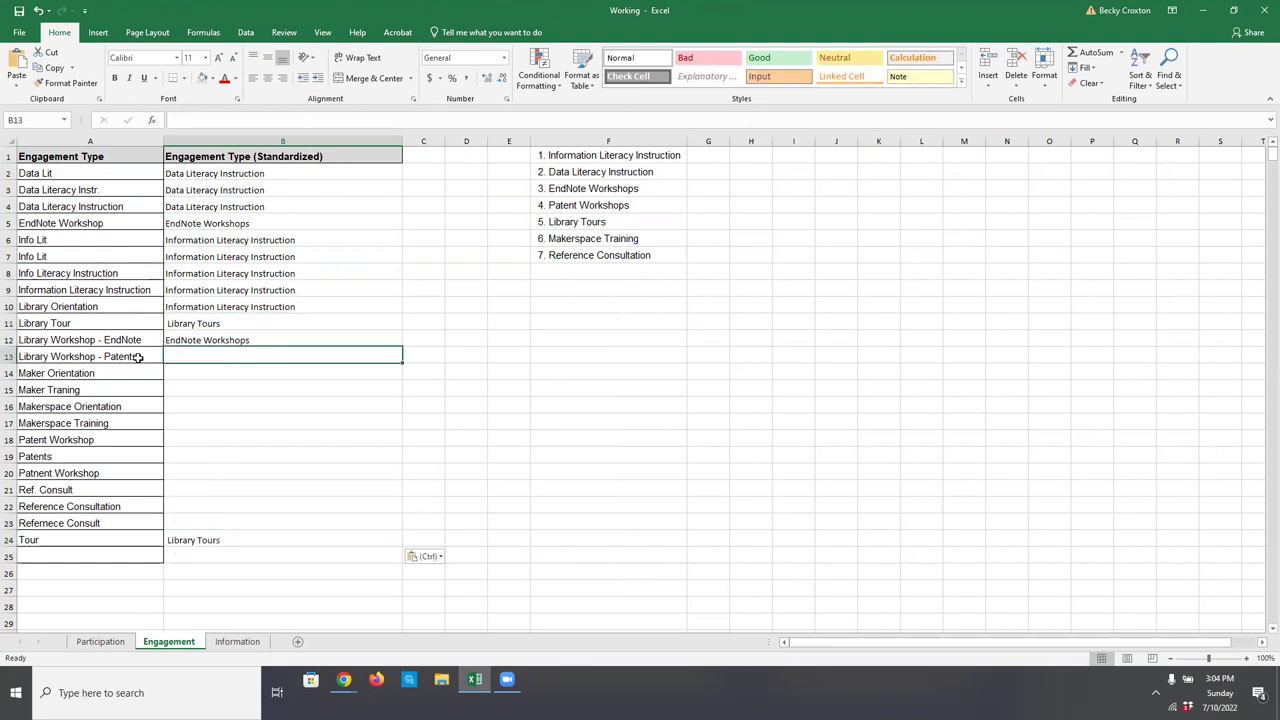
{"action": "double_click", "coordinate": [547, 205]}
{"action": "left_click_drag", "start_coordinate": [547, 205], "coordinate": [633, 203]}
{"action": "key", "text": "ctrl+c"}
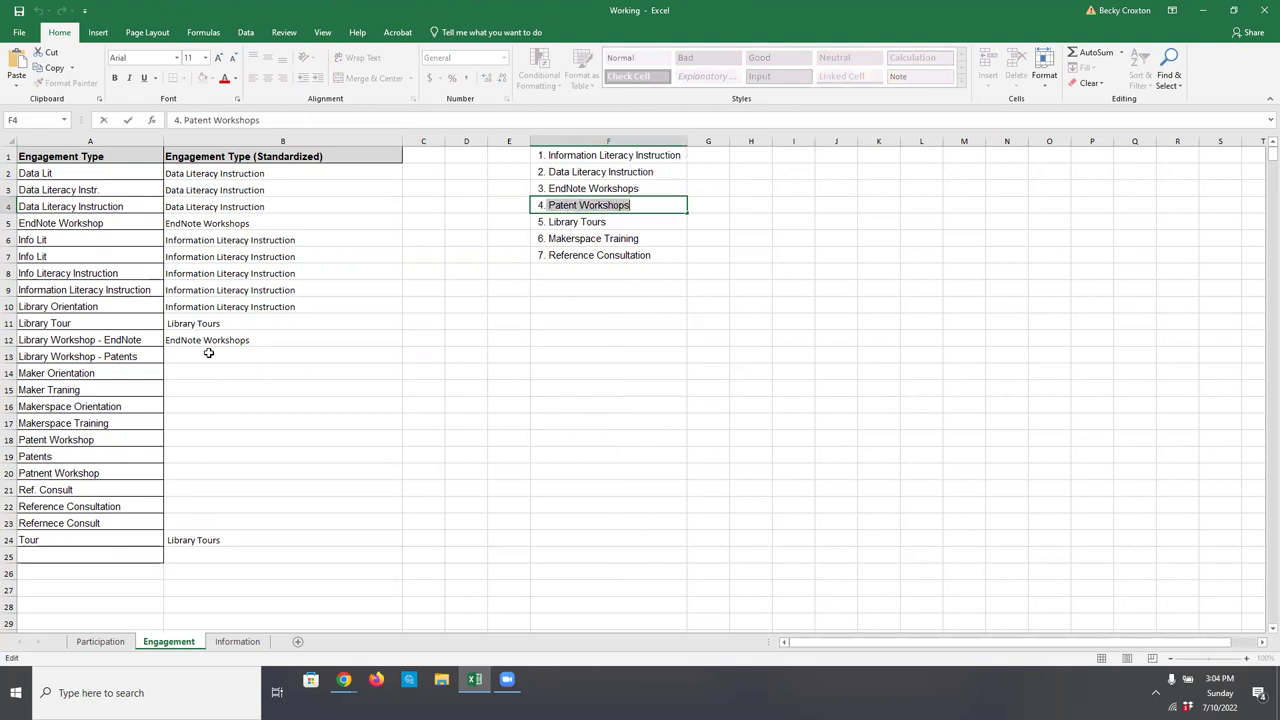
{"action": "left_click", "coordinate": [207, 356]}
{"action": "key", "text": "ctrl+v"}
{"action": "left_click", "coordinate": [190, 440]}
{"action": "key", "text": "ctrl+v"}
{"action": "left_click", "coordinate": [181, 457]}
{"action": "key", "text": "ctrl+v"}
{"action": "left_click", "coordinate": [179, 473]}
{"action": "key", "text": "ctrl+v"}
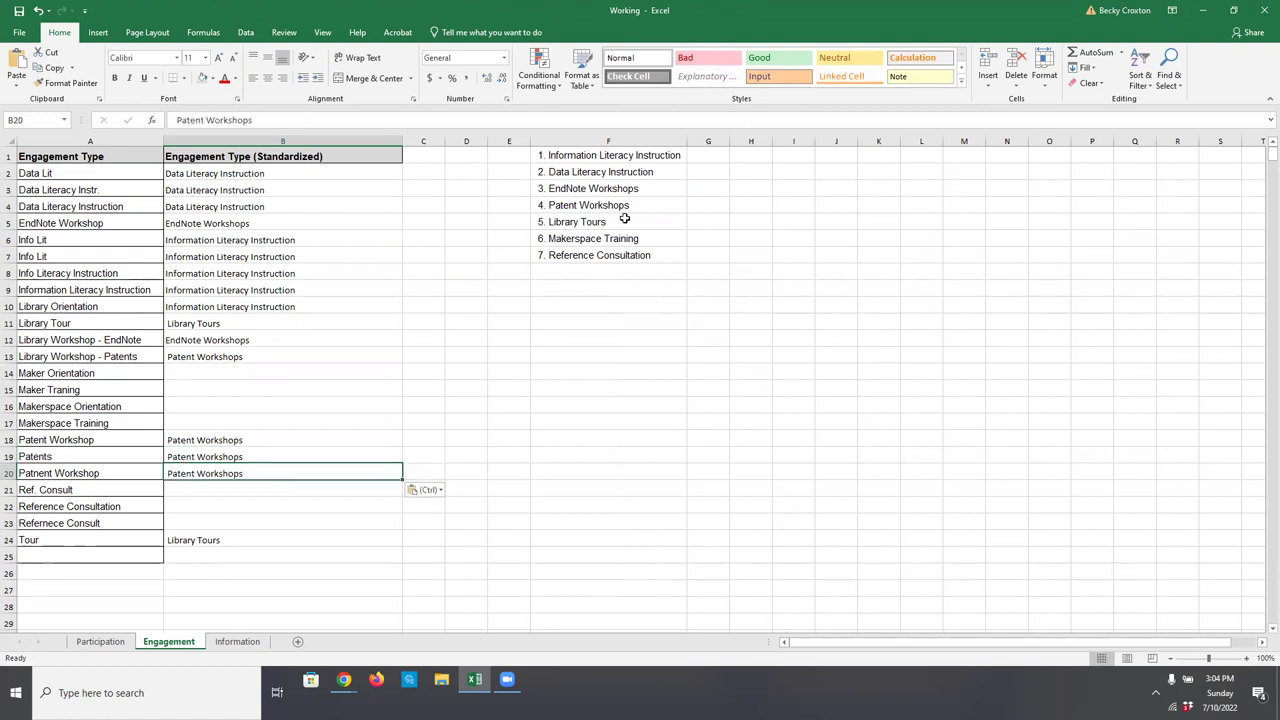
Step: Fill the three maker rows starting at B14 with Makerspace Training from F6
{"action": "left_click", "coordinate": [200, 376]}
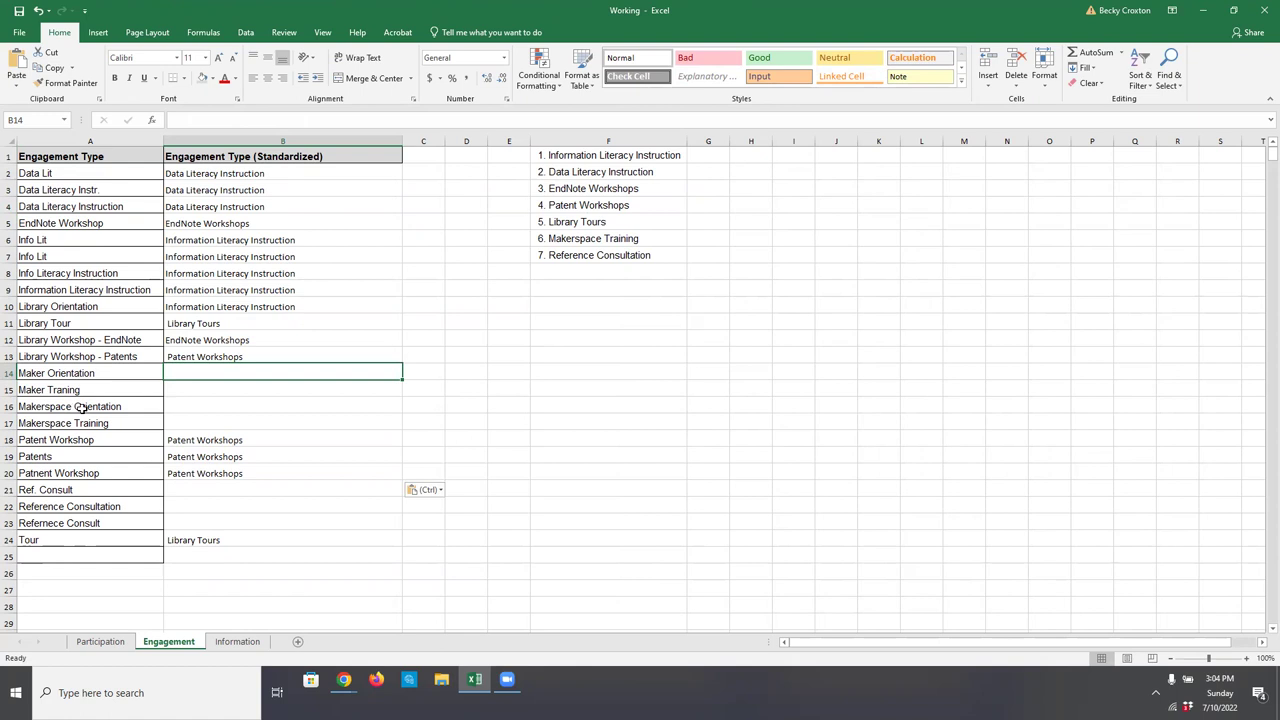
{"action": "double_click", "coordinate": [583, 238]}
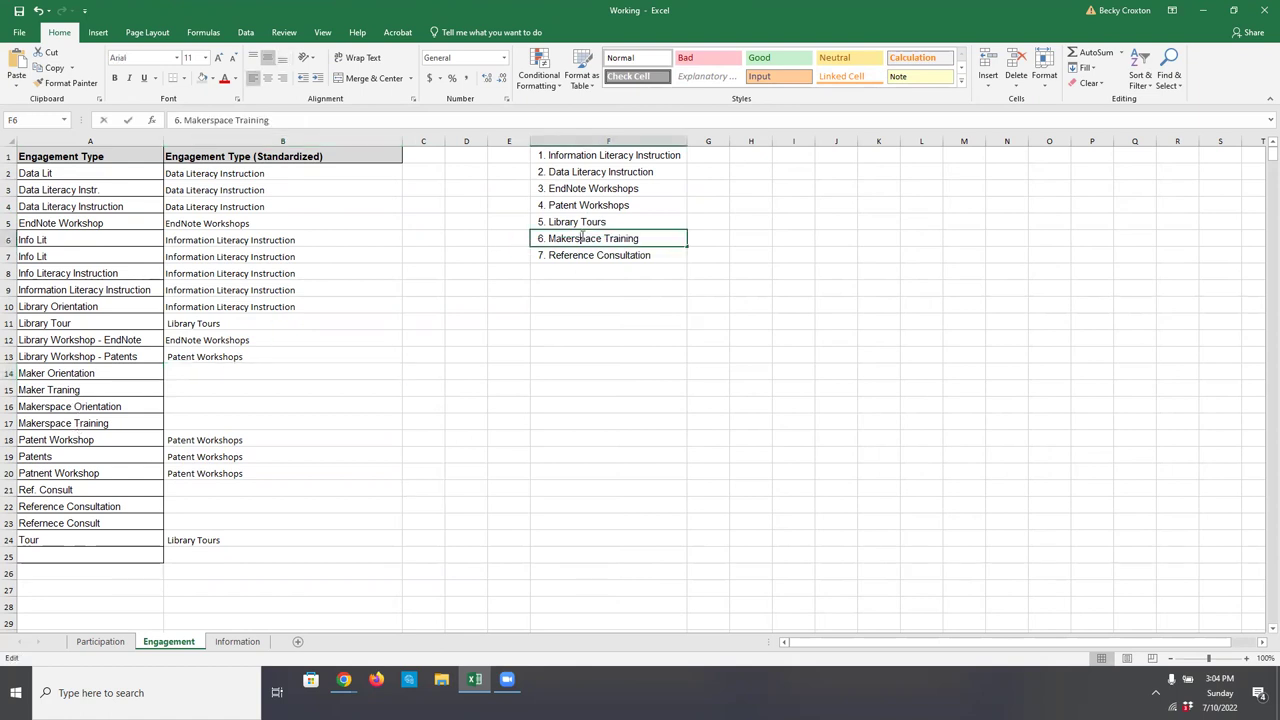
{"action": "left_click_drag", "start_coordinate": [549, 238], "coordinate": [651, 236]}
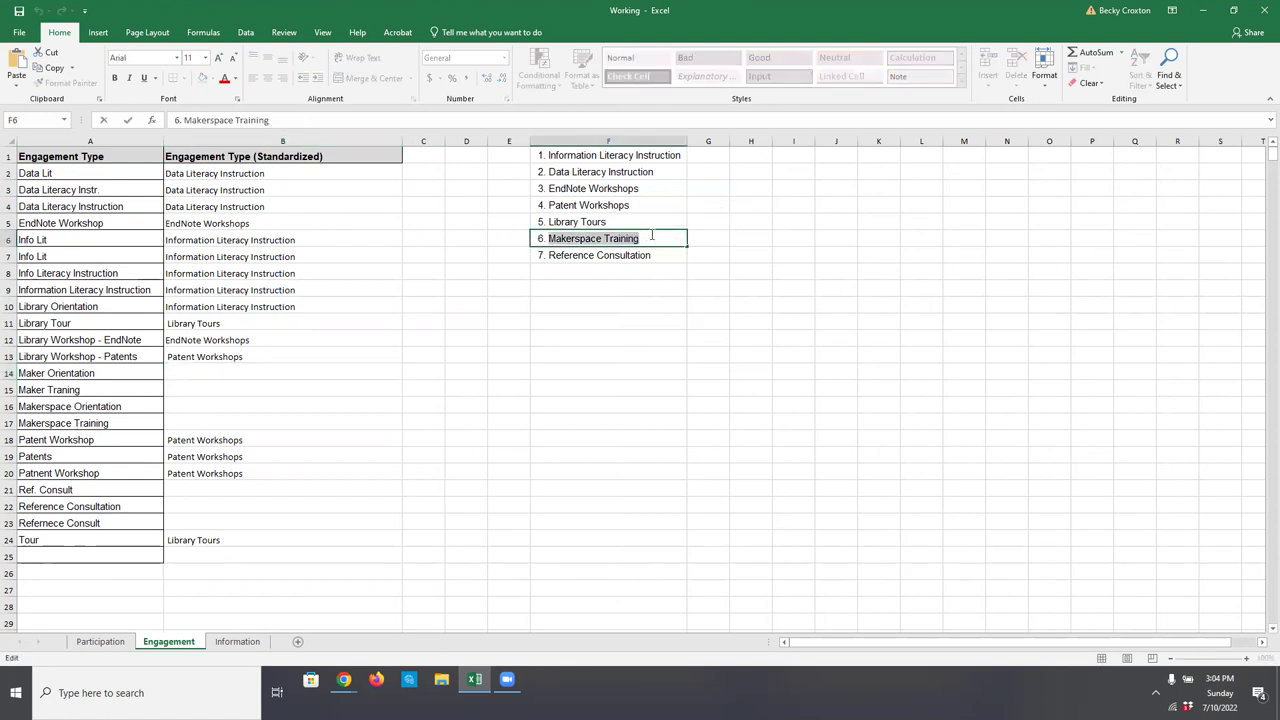
{"action": "left_click", "coordinate": [200, 390]}
{"action": "key", "text": "ctrl+v"}
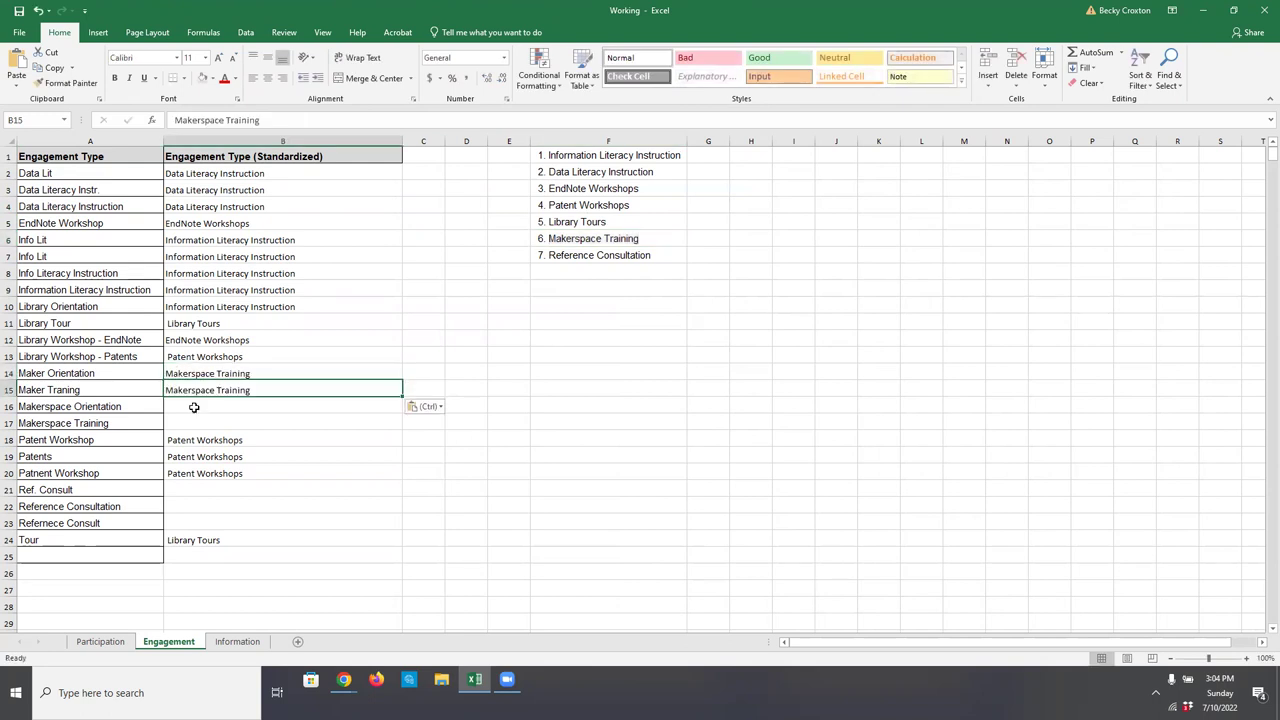
{"action": "left_click", "coordinate": [194, 406]}
{"action": "key", "text": "ctrl+v"}
{"action": "left_click", "coordinate": [194, 423]}
{"action": "key", "text": "ctrl+v"}
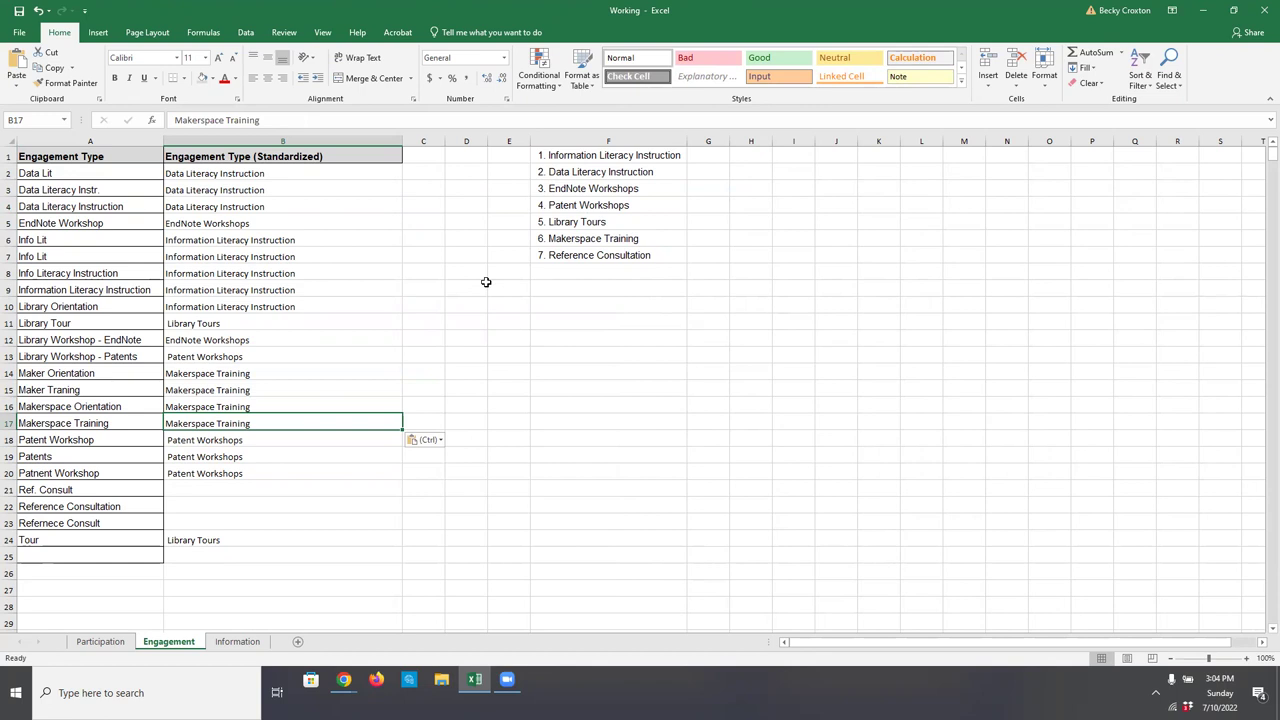
Step: Copy Reference Consultation from F7 into B21, B22 and B23
{"action": "double_click", "coordinate": [553, 256]}
{"action": "left_click_drag", "start_coordinate": [551, 255], "coordinate": [658, 254]}
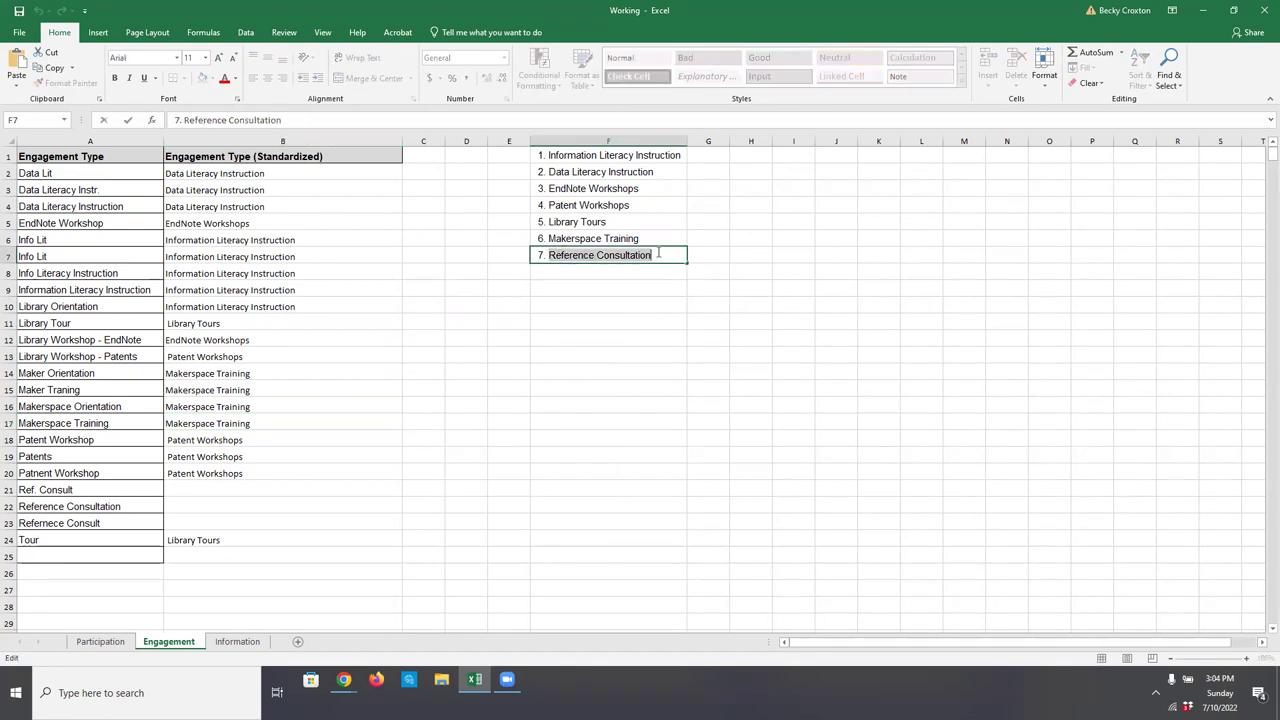
{"action": "key", "text": "ctrl+c"}
{"action": "left_click", "coordinate": [177, 488]}
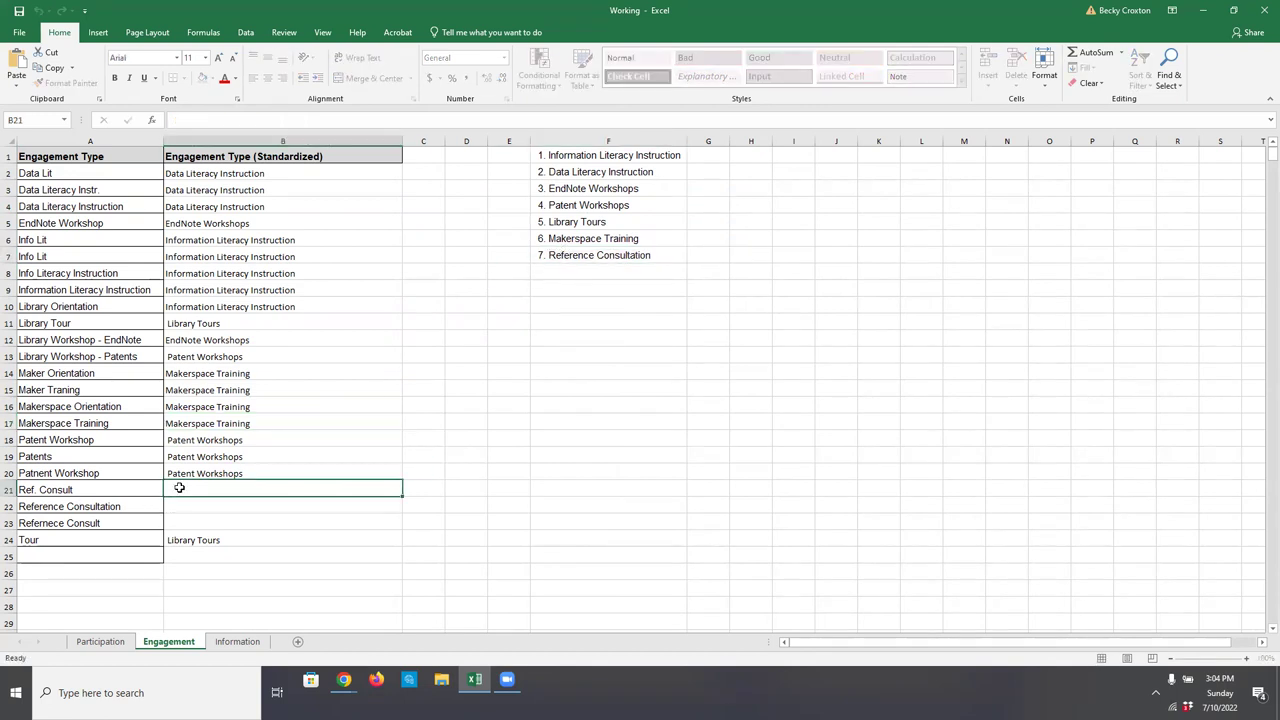
{"action": "key", "text": "ctrl+v"}
{"action": "left_click", "coordinate": [174, 505]}
{"action": "key", "text": "ctrl+v"}
{"action": "left_click", "coordinate": [172, 522]}
{"action": "key", "text": "ctrl+v"}
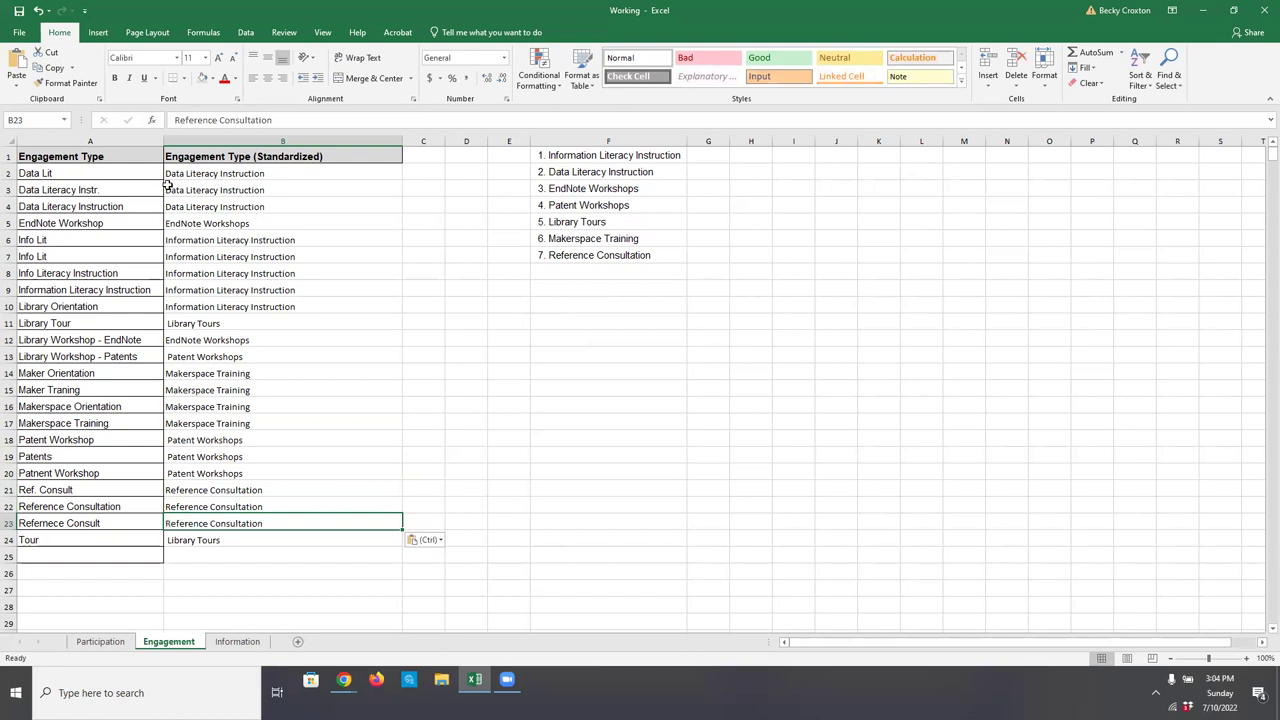
{"action": "left_click", "coordinate": [111, 177]}
{"action": "left_click", "coordinate": [45, 83]}
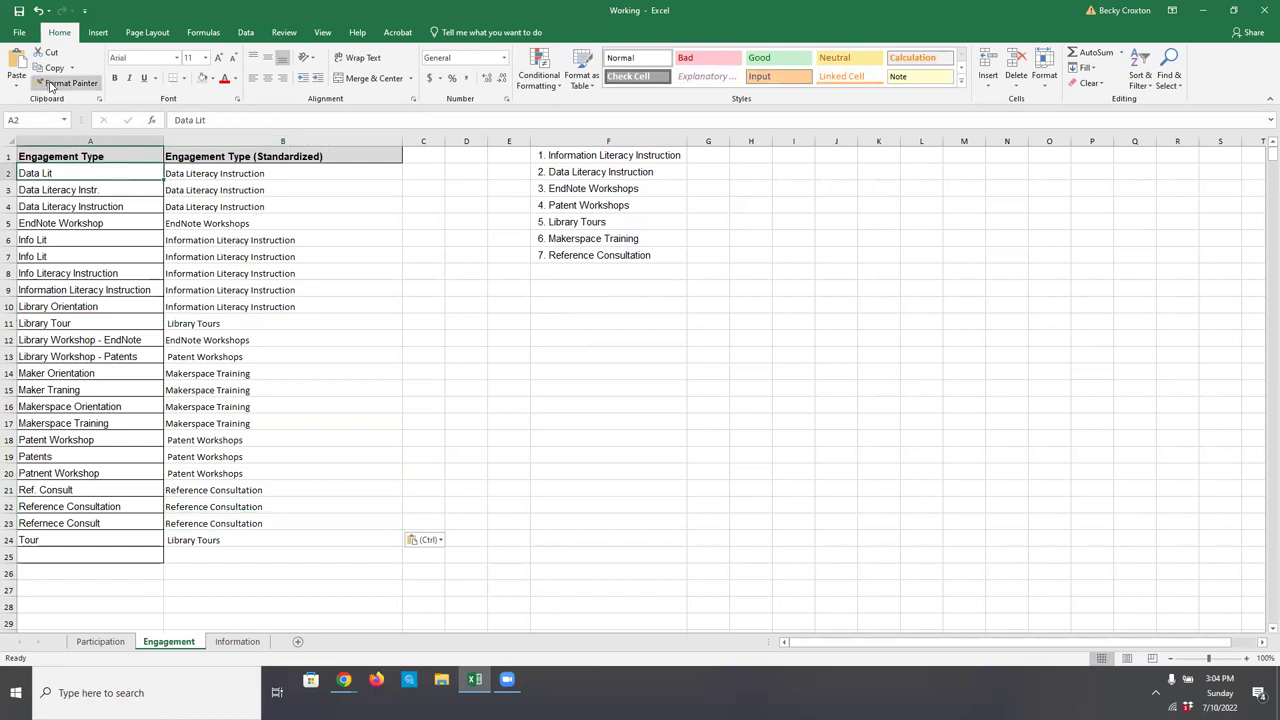
Step: Copy A2's bordered formatting onto B2 through B24 with Format Painter
{"action": "left_click", "coordinate": [229, 174]}
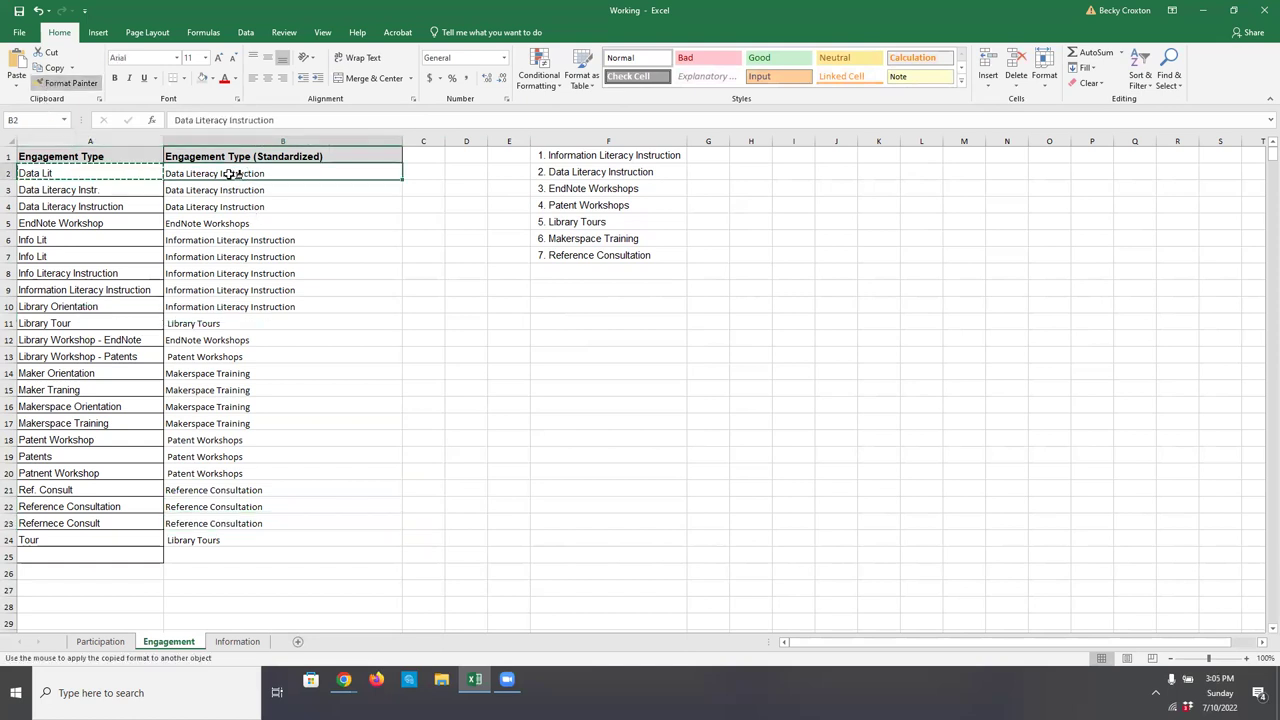
{"action": "left_click", "coordinate": [65, 83]}
{"action": "mouse_move", "coordinate": [250, 190]}
{"action": "left_mouse_down"}
{"action": "mouse_move", "coordinate": [216, 472]}
{"action": "mouse_move", "coordinate": [214, 545]}
{"action": "mouse_move", "coordinate": [232, 538]}
{"action": "left_mouse_up"}
Step: Delete helper column F, then go to the Participation sheet
{"action": "right_click", "coordinate": [577, 141]}
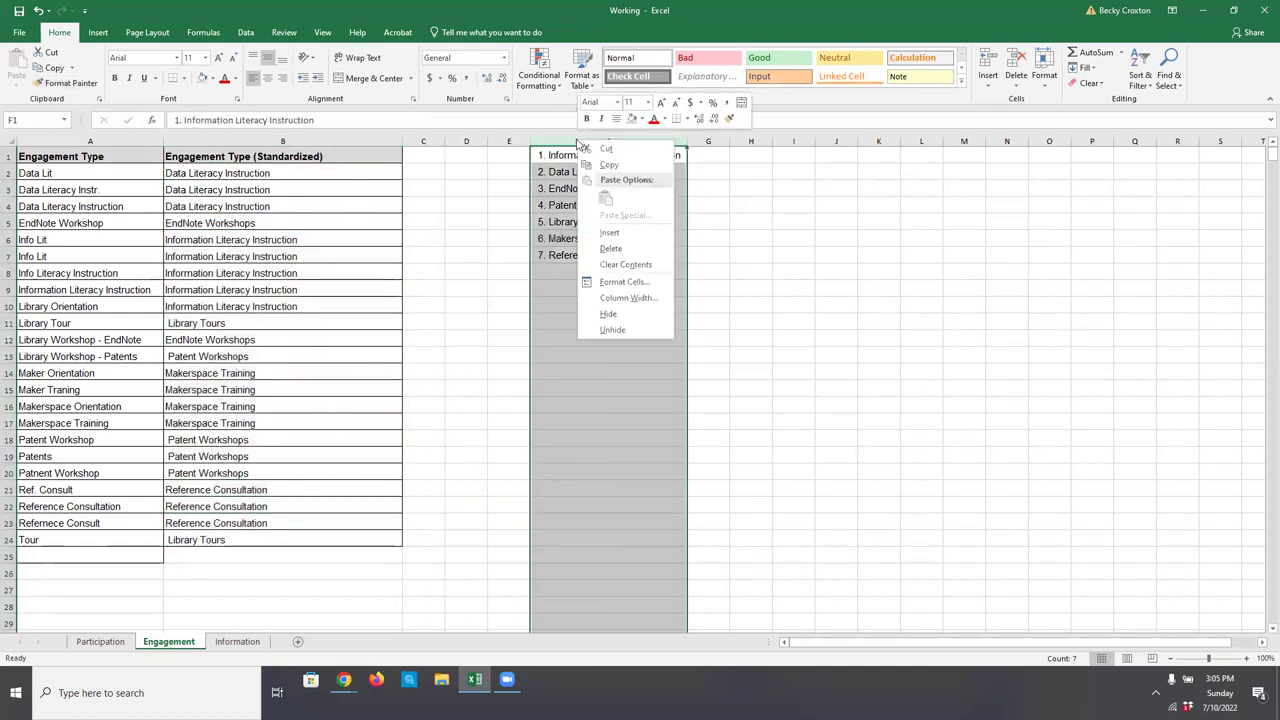
{"action": "left_click", "coordinate": [610, 249]}
{"action": "left_click", "coordinate": [558, 254]}
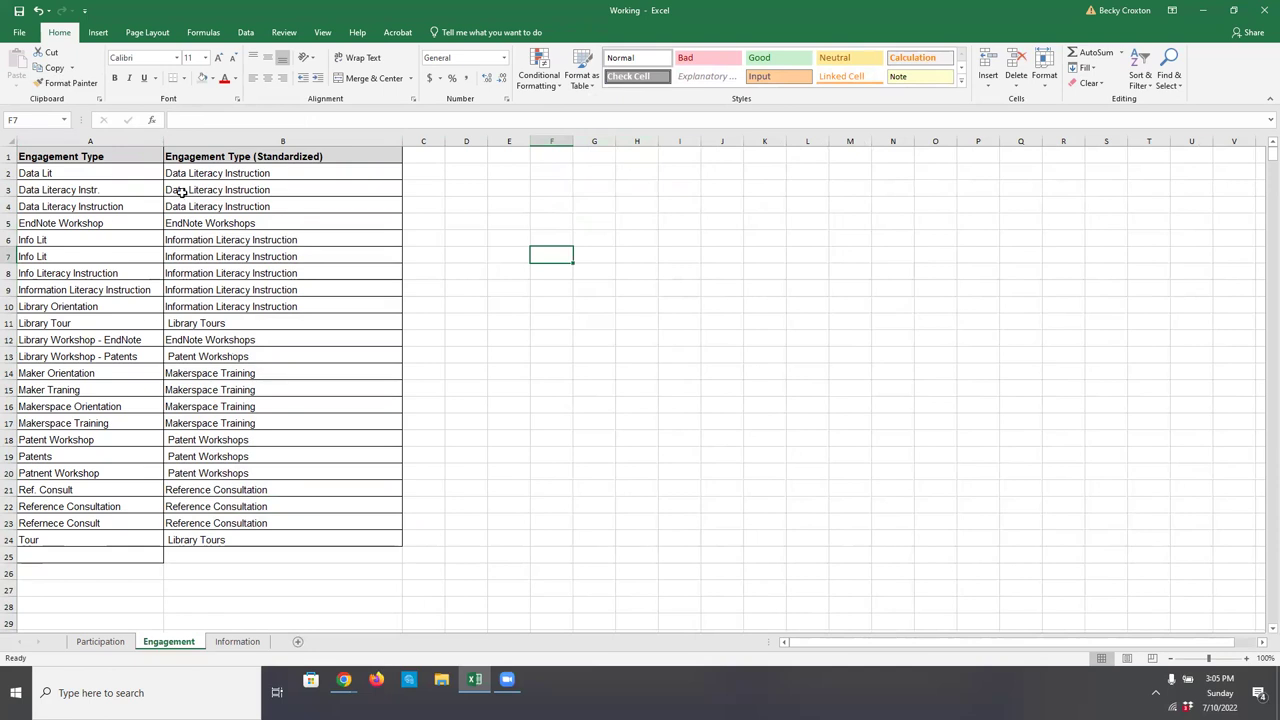
{"action": "left_click", "coordinate": [101, 643]}
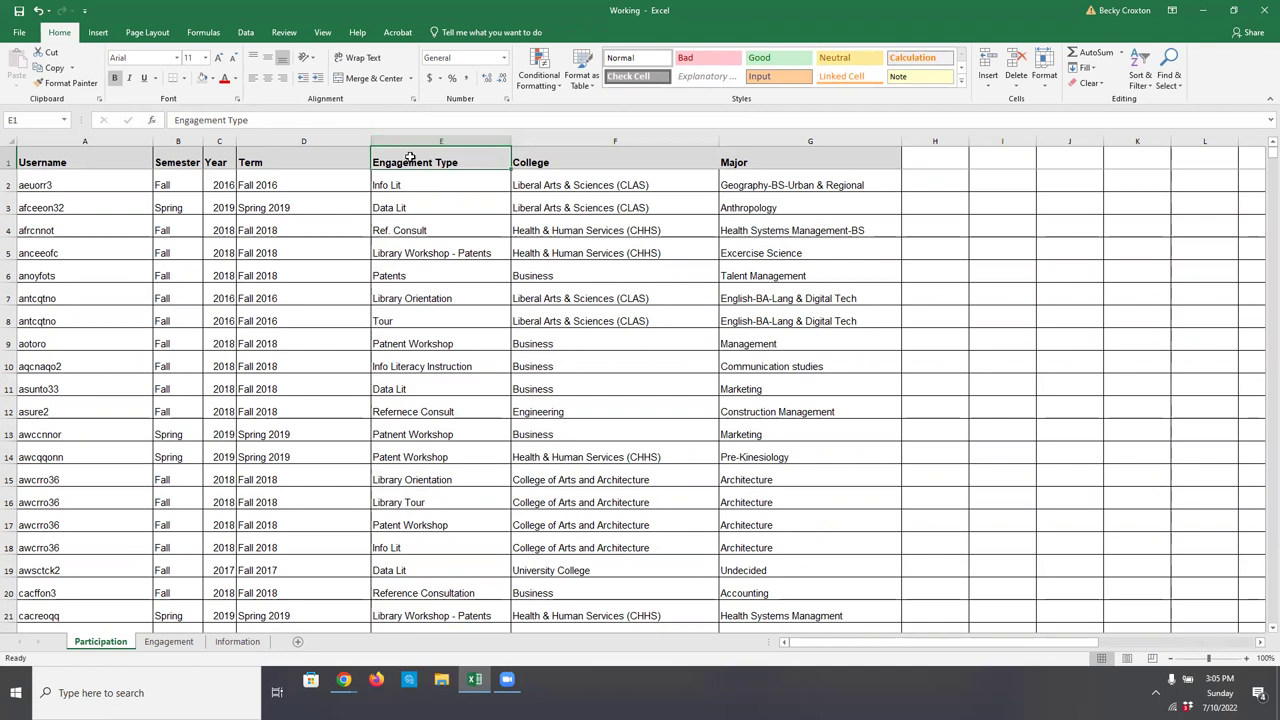
Step: Insert an 'Engagement Type (Standardized)' column before College, fit its width, and start =vlookup( in F2
{"action": "left_click", "coordinate": [532, 139]}
{"action": "right_click", "coordinate": [532, 141]}
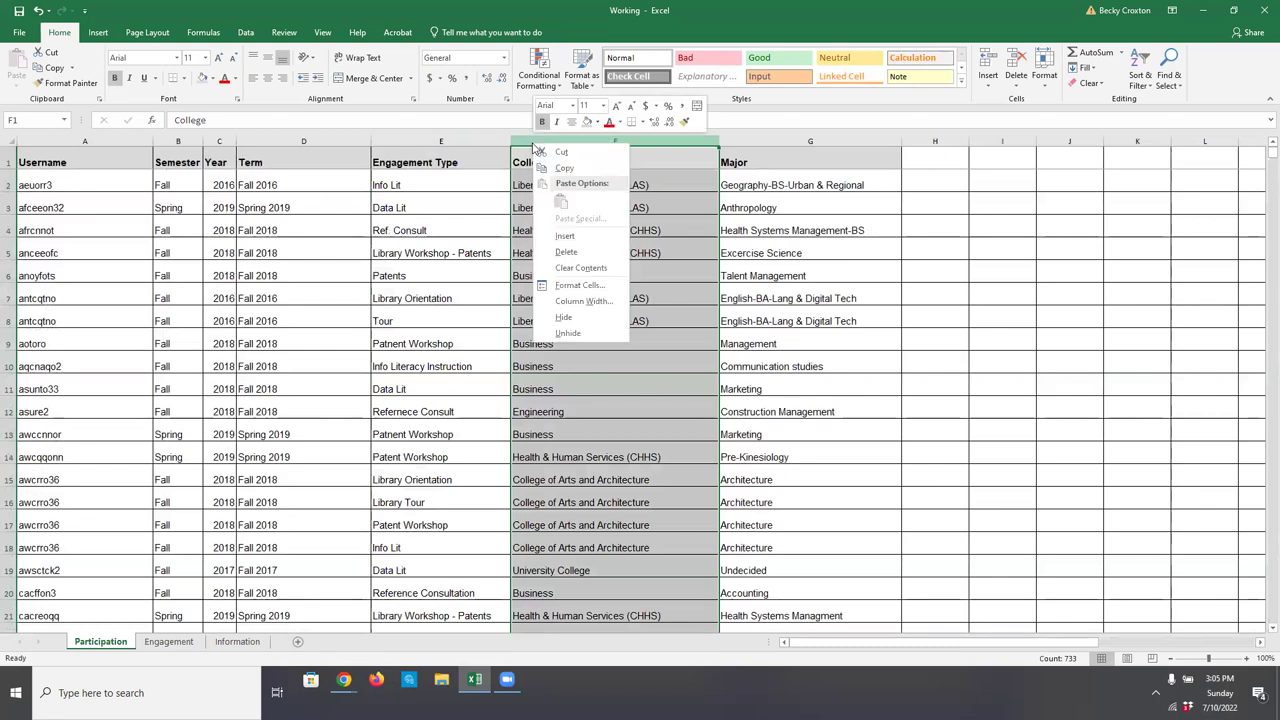
{"action": "left_click", "coordinate": [560, 236]}
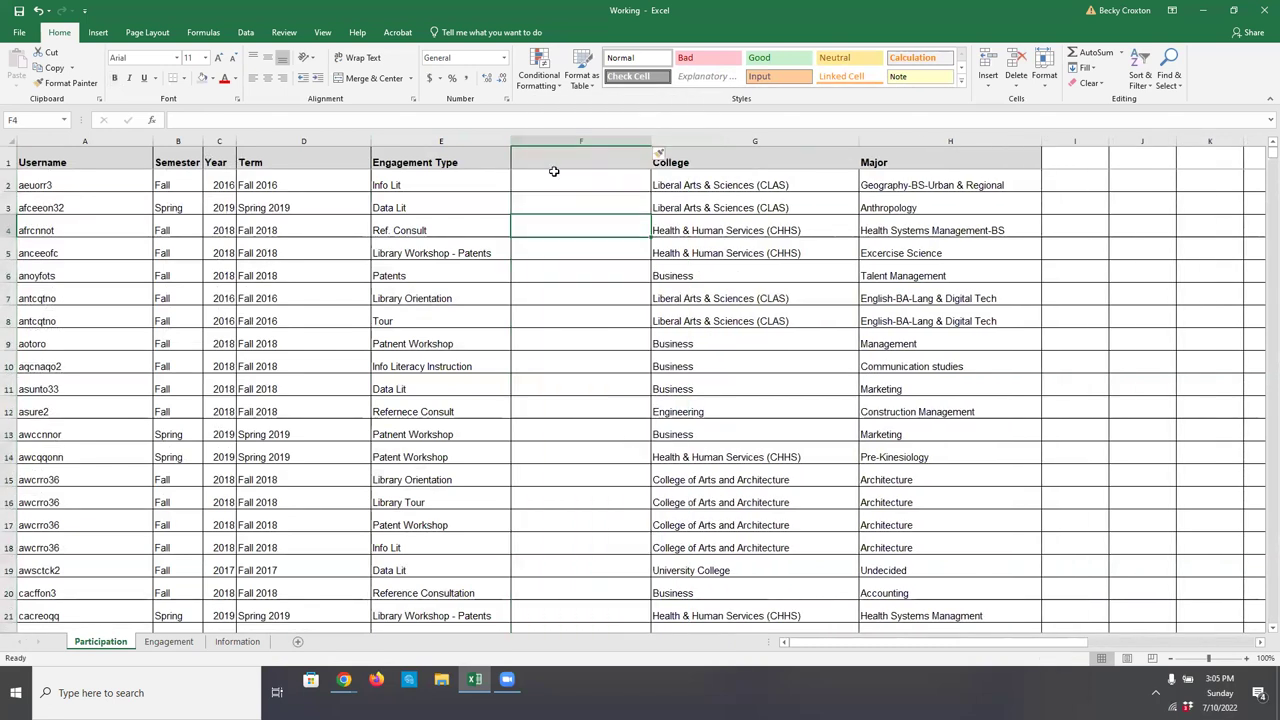
{"action": "type", "text": "Engagem"}
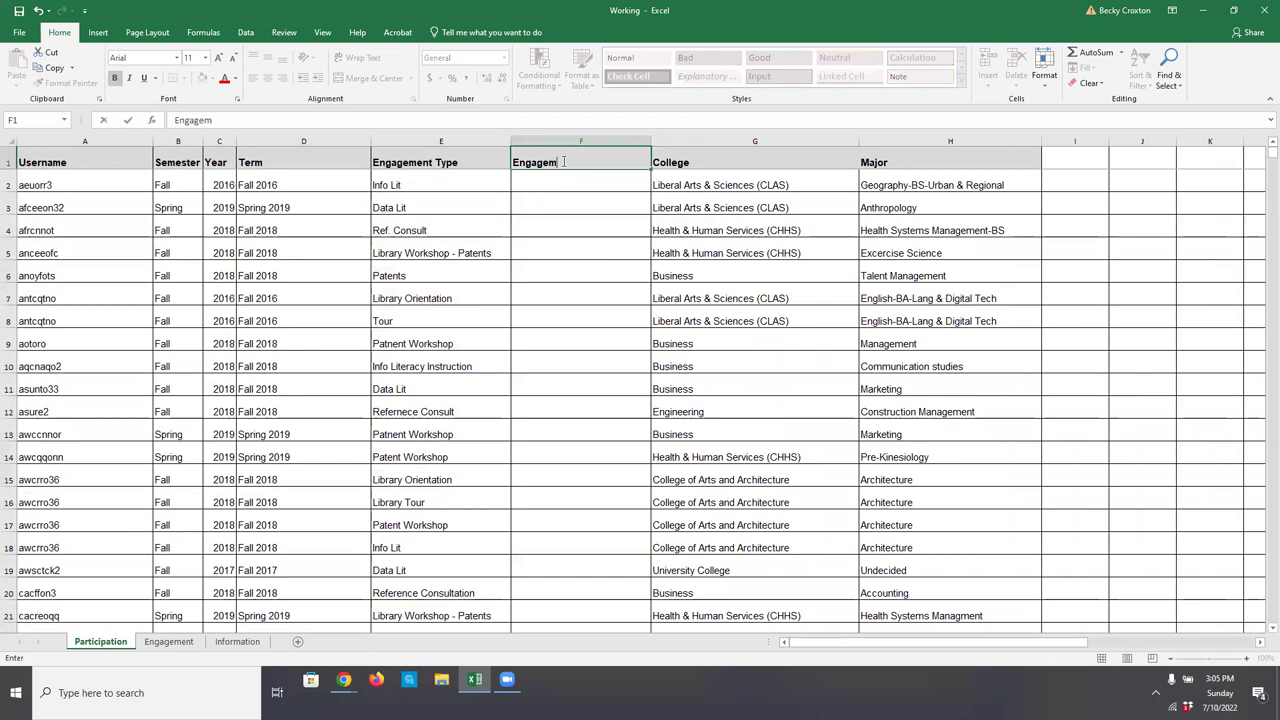
{"action": "type", "text": "ent Type (Standarid"}
{"action": "key", "text": "BackSpace"}
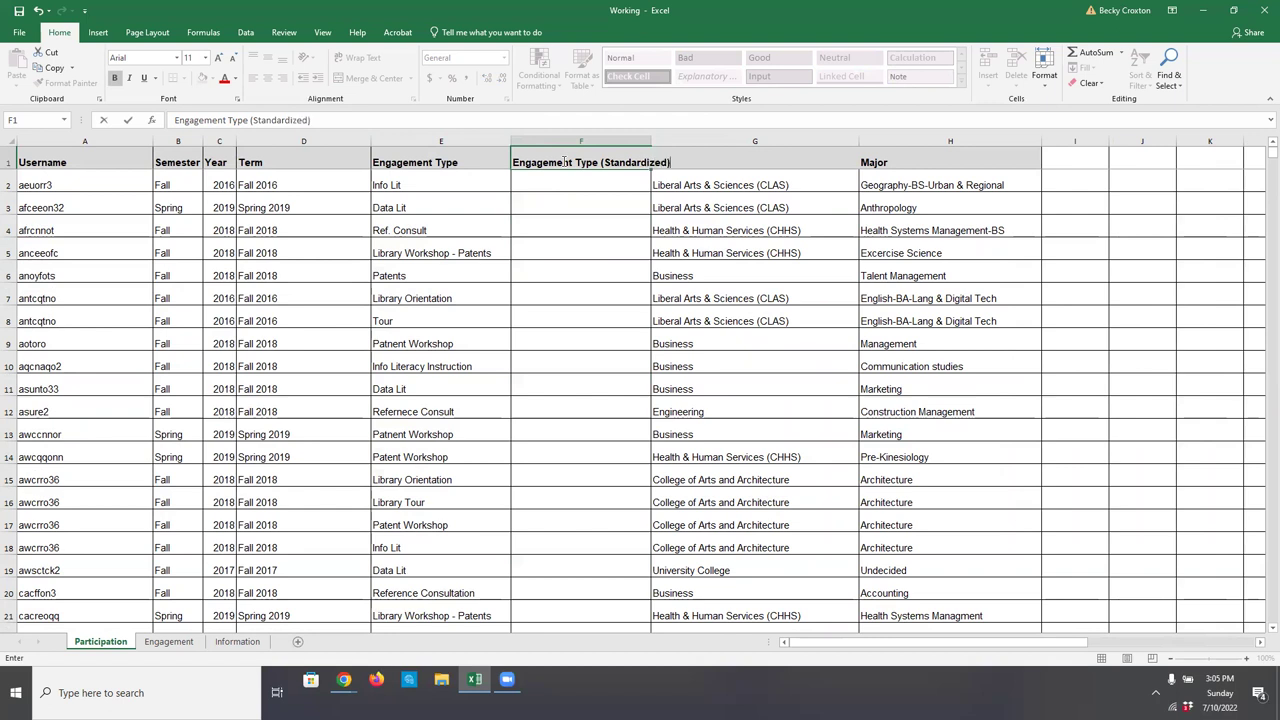
{"action": "key", "text": "Return"}
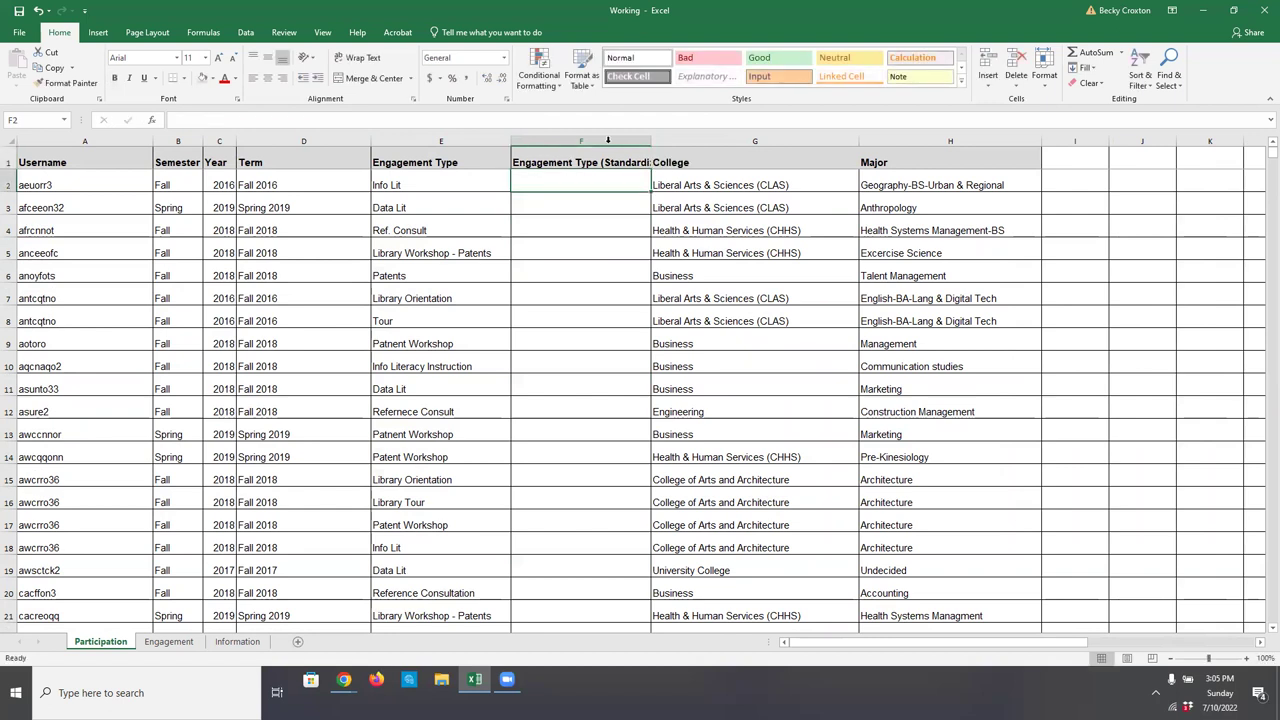
{"action": "double_click", "coordinate": [651, 140]}
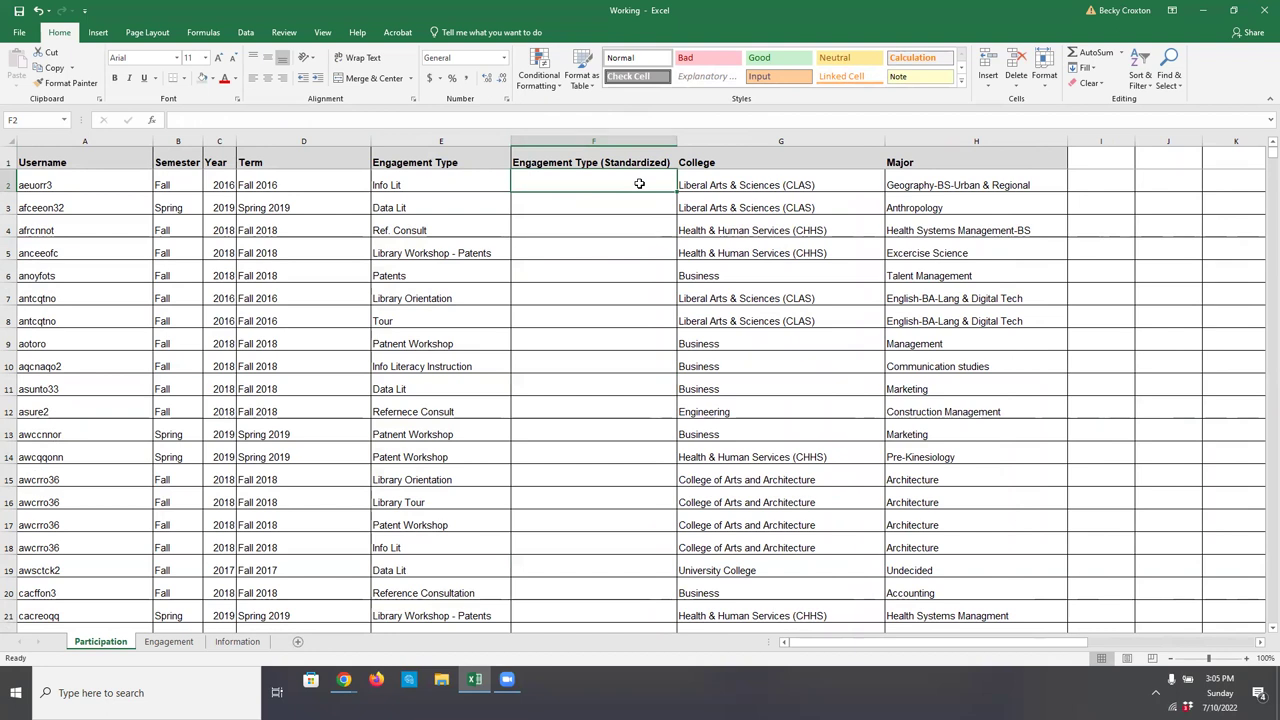
{"action": "type", "text": "=vlookup("}
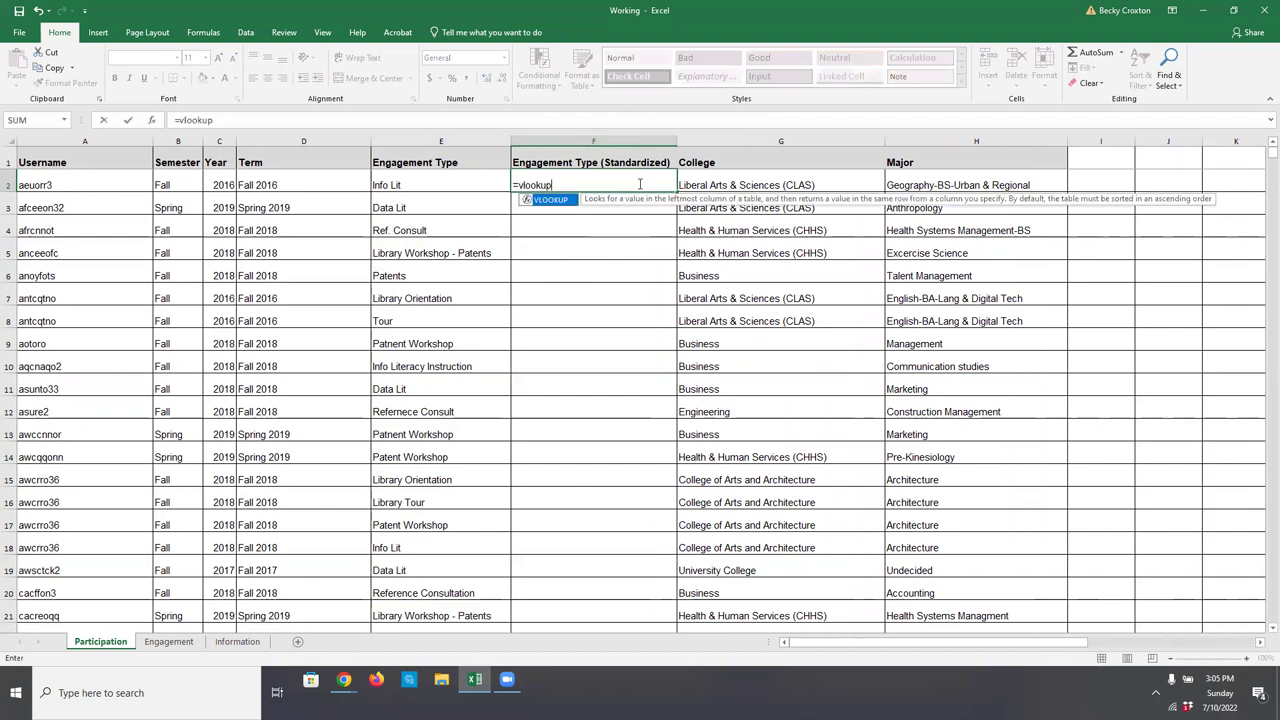
Step: Complete F2 as VLOOKUP of E2 in Engagement columns A:B, column 2, FALSE
{"action": "left_click", "coordinate": [417, 182]}
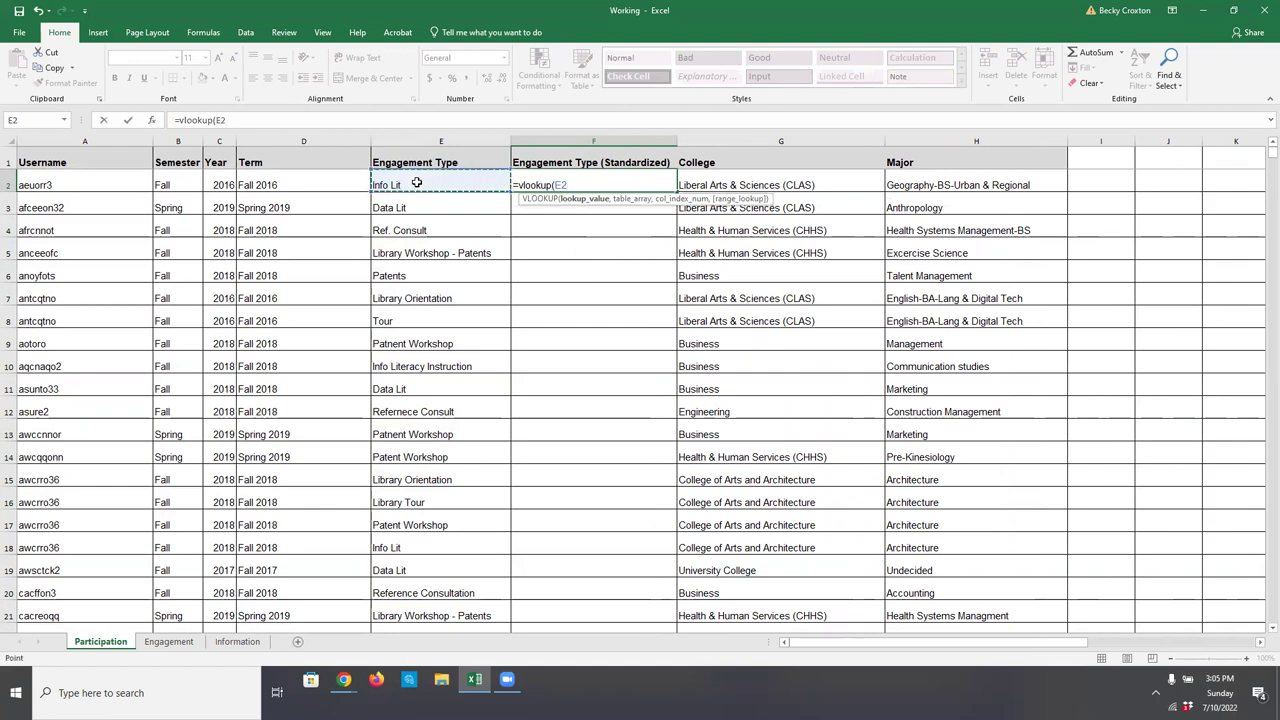
{"action": "type", "text": ","}
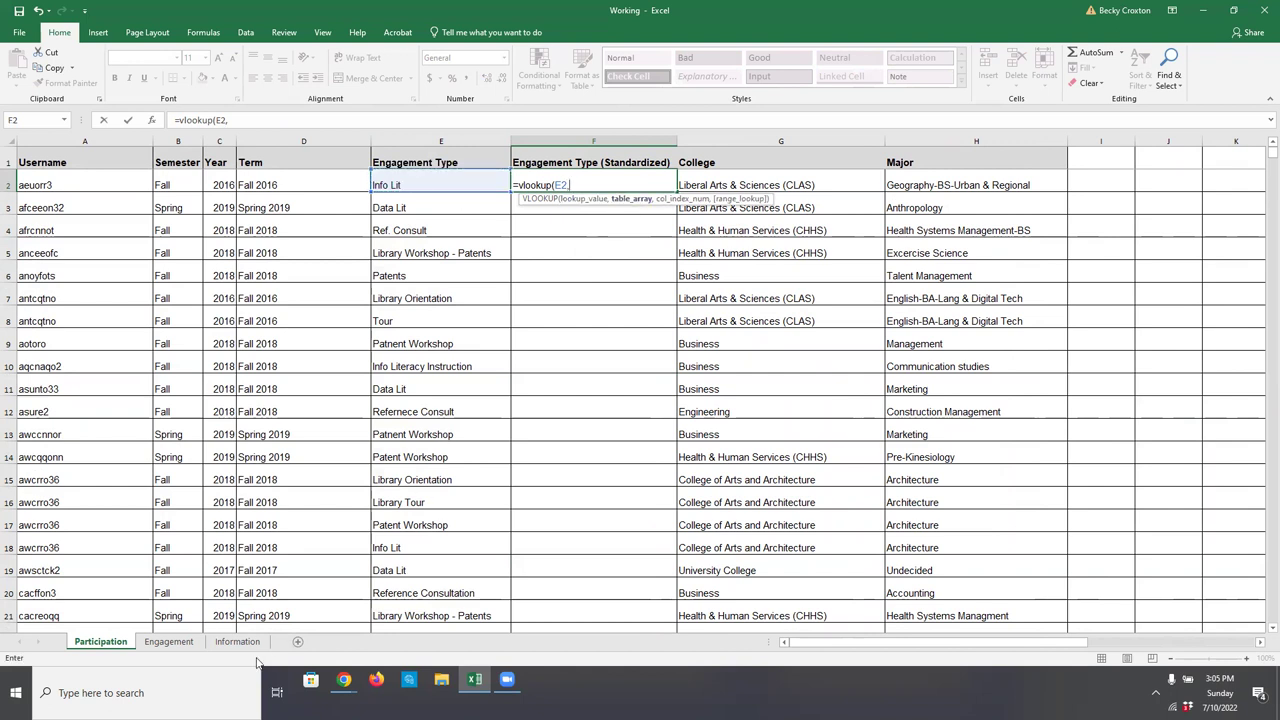
{"action": "left_click", "coordinate": [166, 644]}
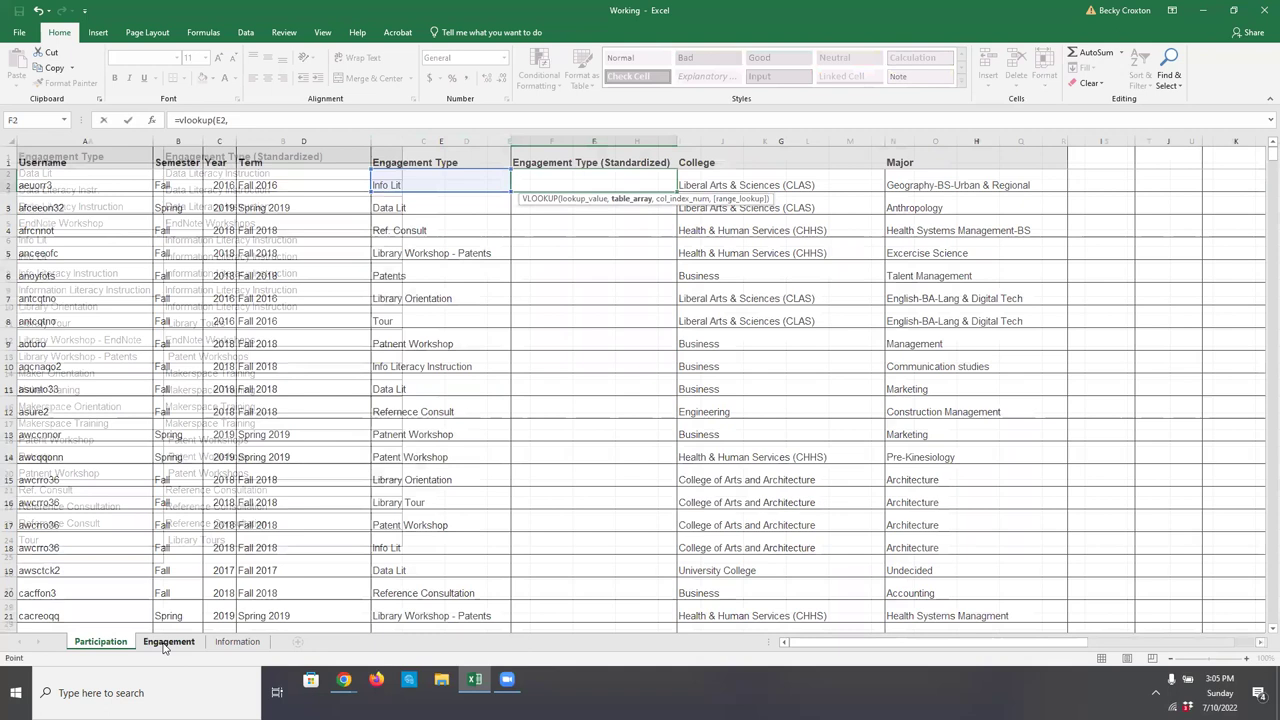
{"action": "left_click_drag", "start_coordinate": [60, 140], "coordinate": [204, 138]}
{"action": "type", "text": ",2"}
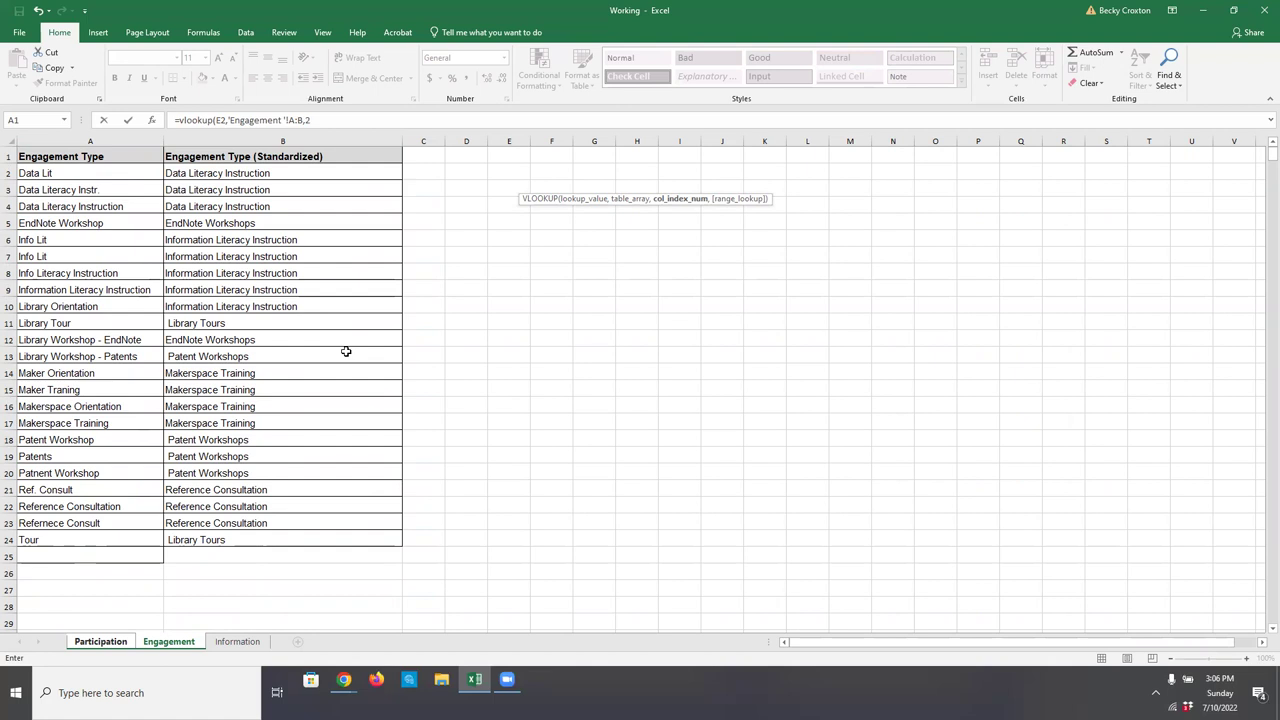
{"action": "type", "text": ",fa"}
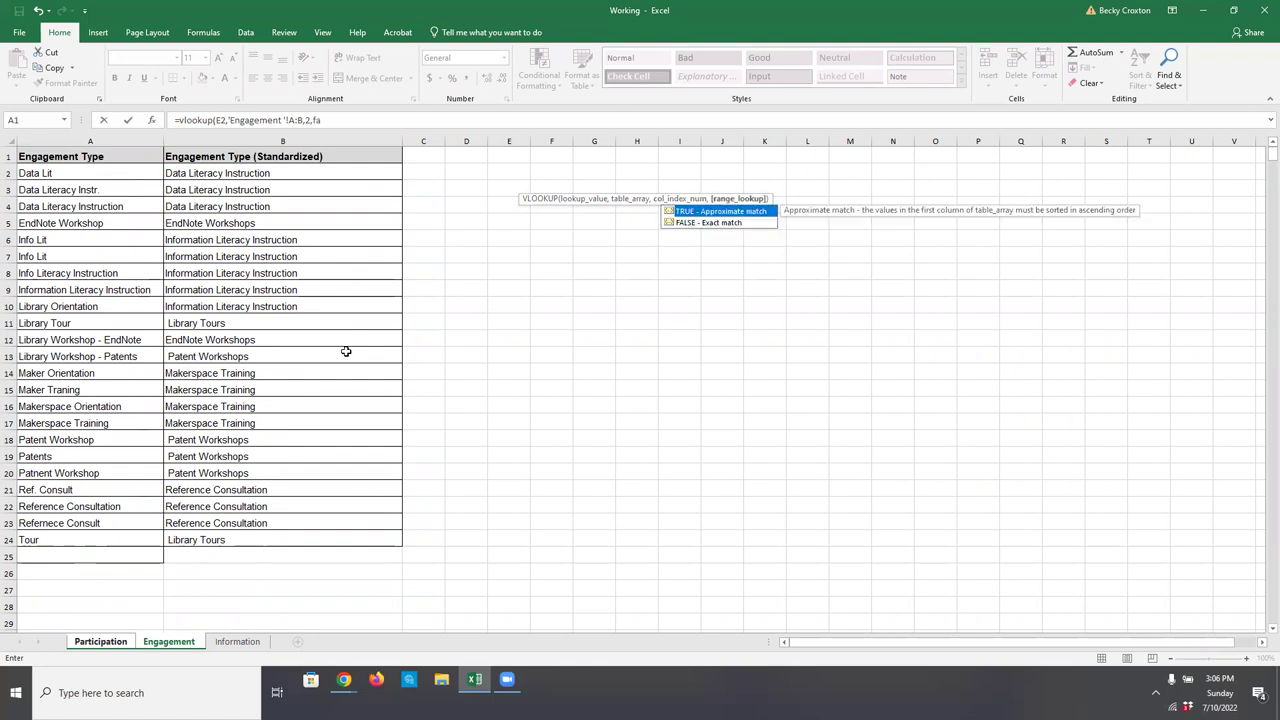
{"action": "type", "text": "lse)"}
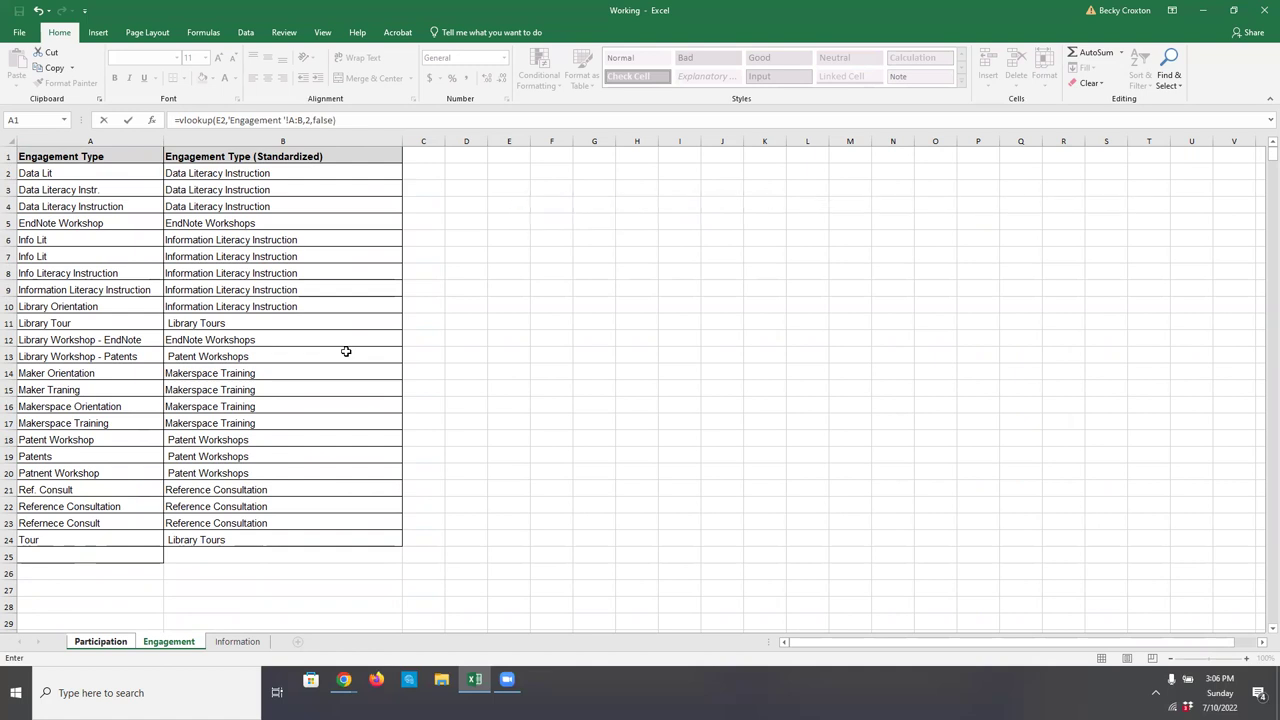
{"action": "key", "text": "Return"}
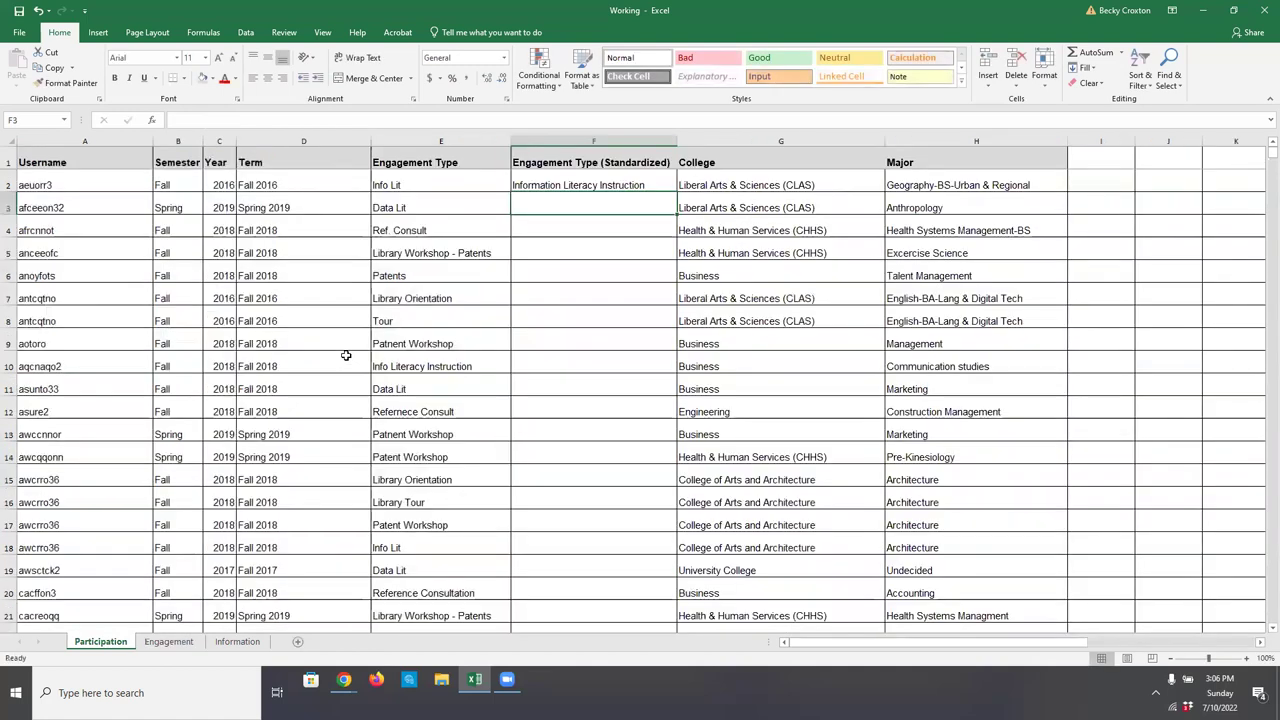
Step: Fill the lookup formula down the whole column and check lower rows
{"action": "double_click", "coordinate": [676, 195]}
{"action": "left_click", "coordinate": [651, 222]}
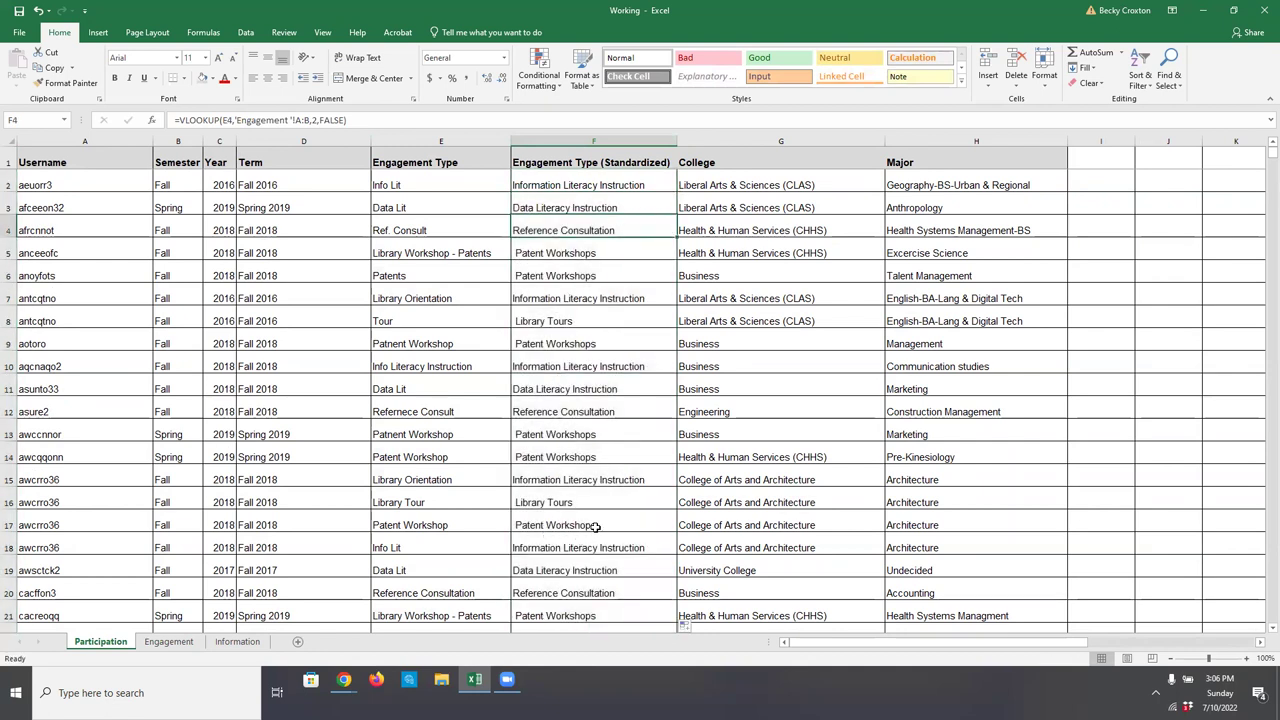
{"action": "left_click", "coordinate": [568, 141]}
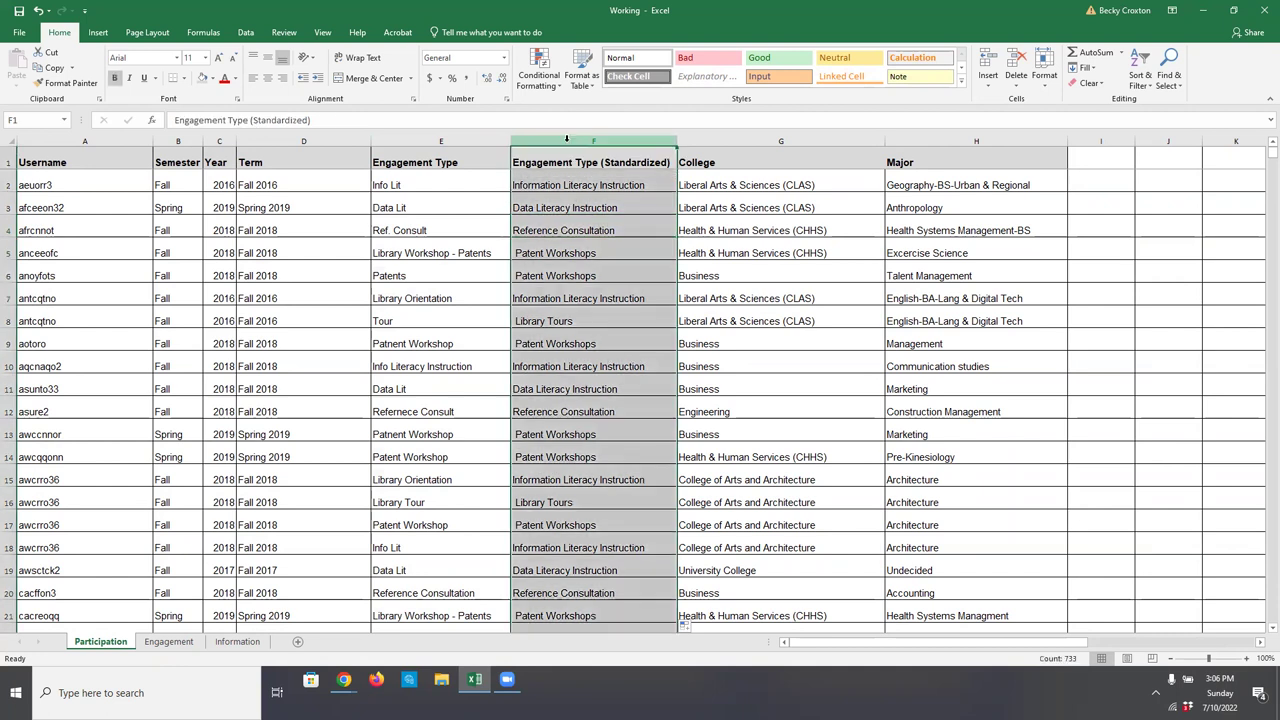
{"action": "left_click", "coordinate": [560, 296]}
{"action": "left_click_drag", "start_coordinate": [1262, 157], "coordinate": [1257, 508]}
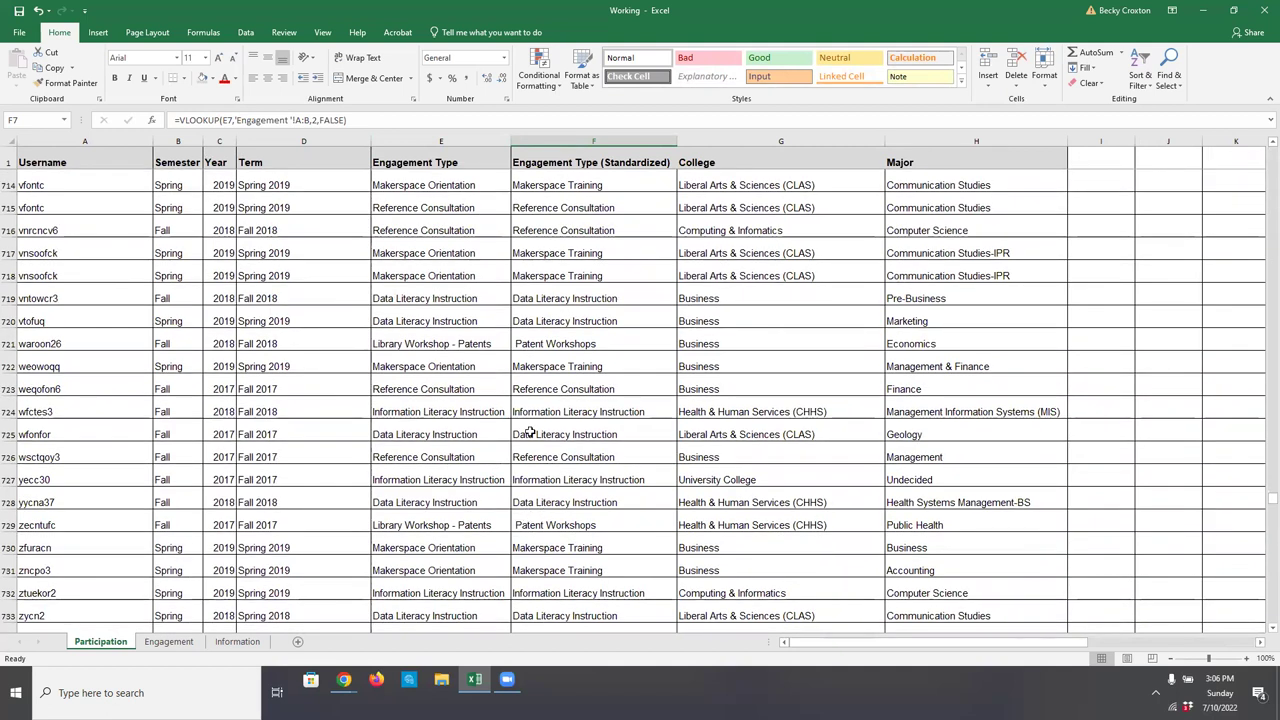
{"action": "scroll", "coordinate": [557, 372], "scroll_direction": "up", "scroll_amount": 1}
{"action": "scroll", "coordinate": [557, 372], "scroll_direction": "up", "scroll_amount": 20}
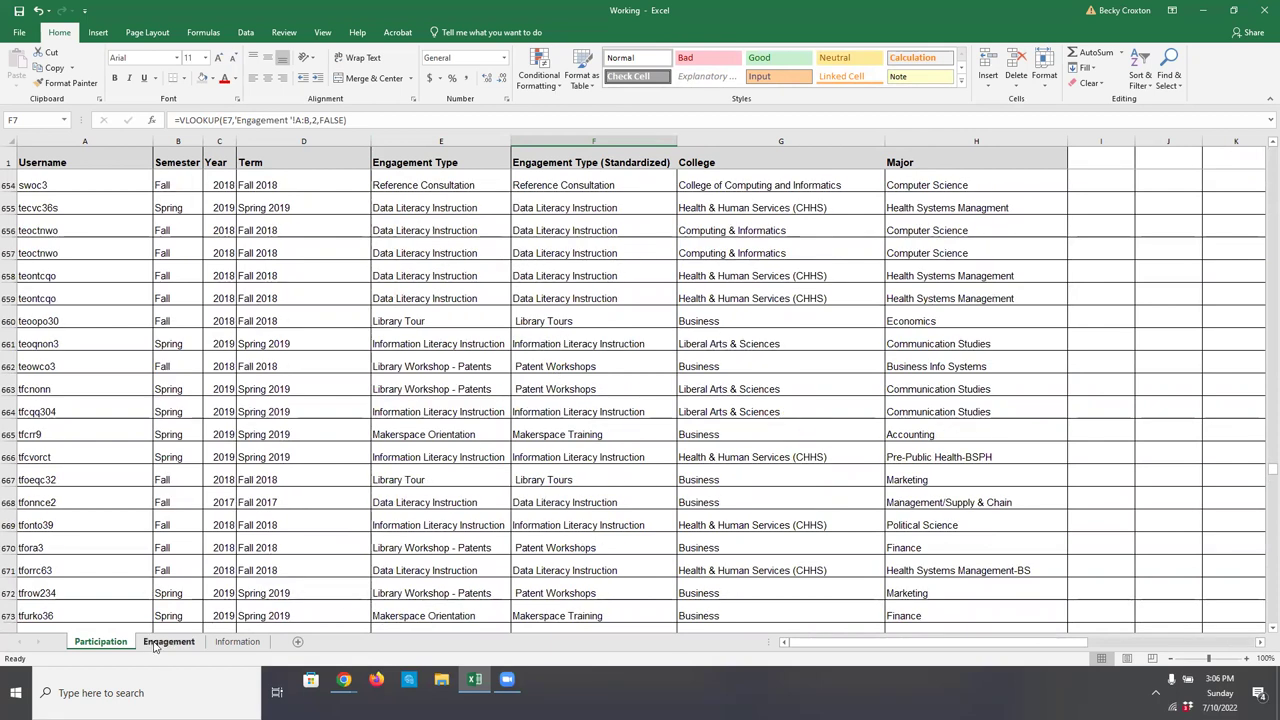
Step: Remove the leading spaces from the Library Tours entries in B11 and B24
{"action": "left_click", "coordinate": [156, 644]}
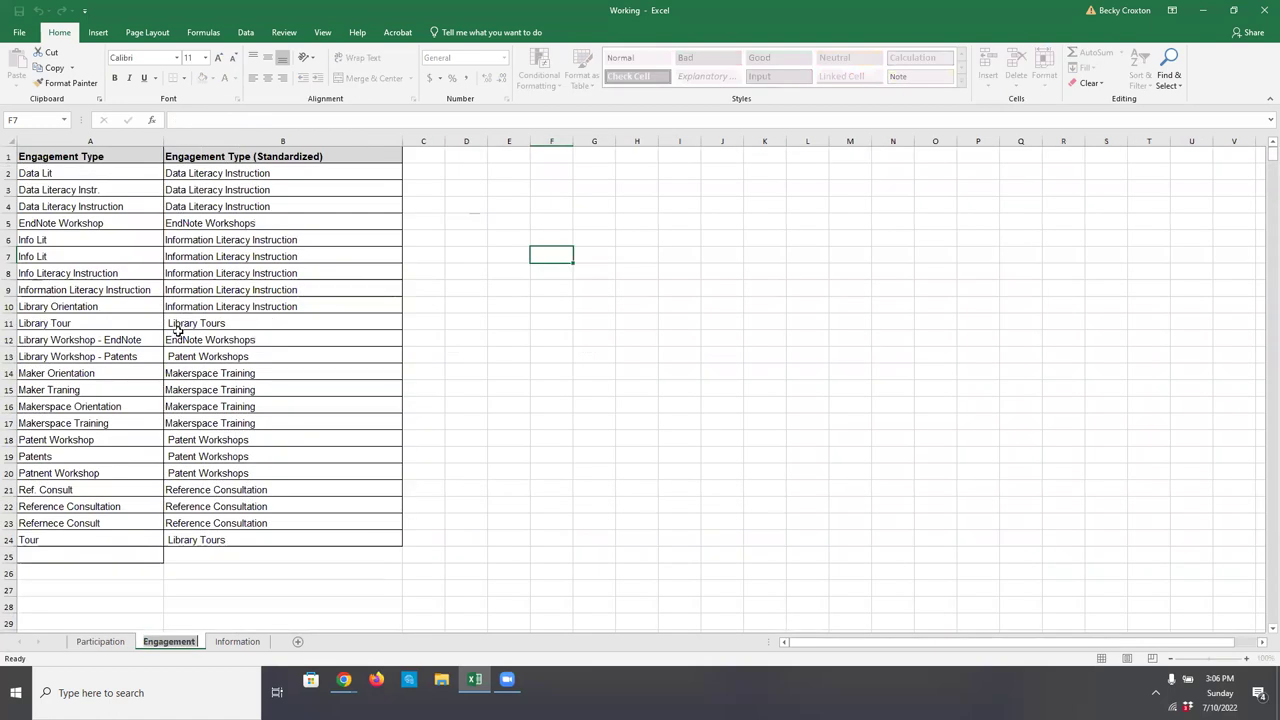
{"action": "double_click", "coordinate": [176, 327]}
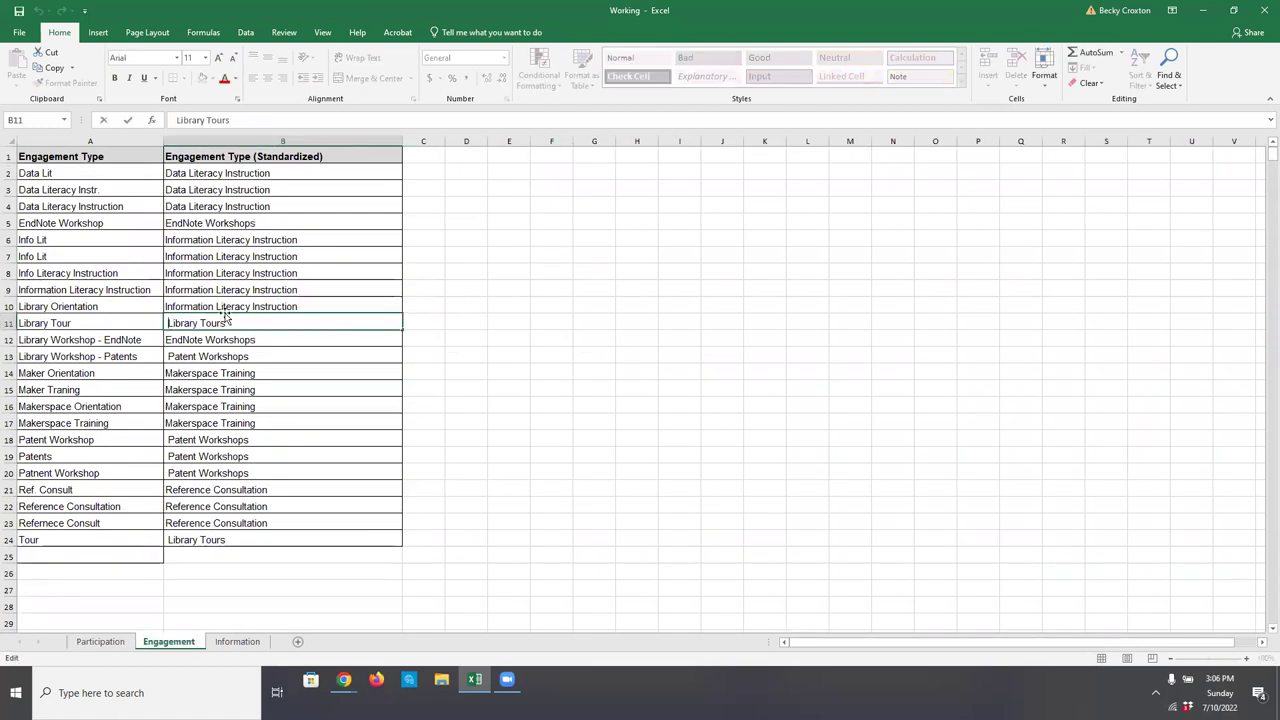
{"action": "key", "text": "Delete"}
{"action": "left_click", "coordinate": [215, 473]}
{"action": "double_click", "coordinate": [172, 540]}
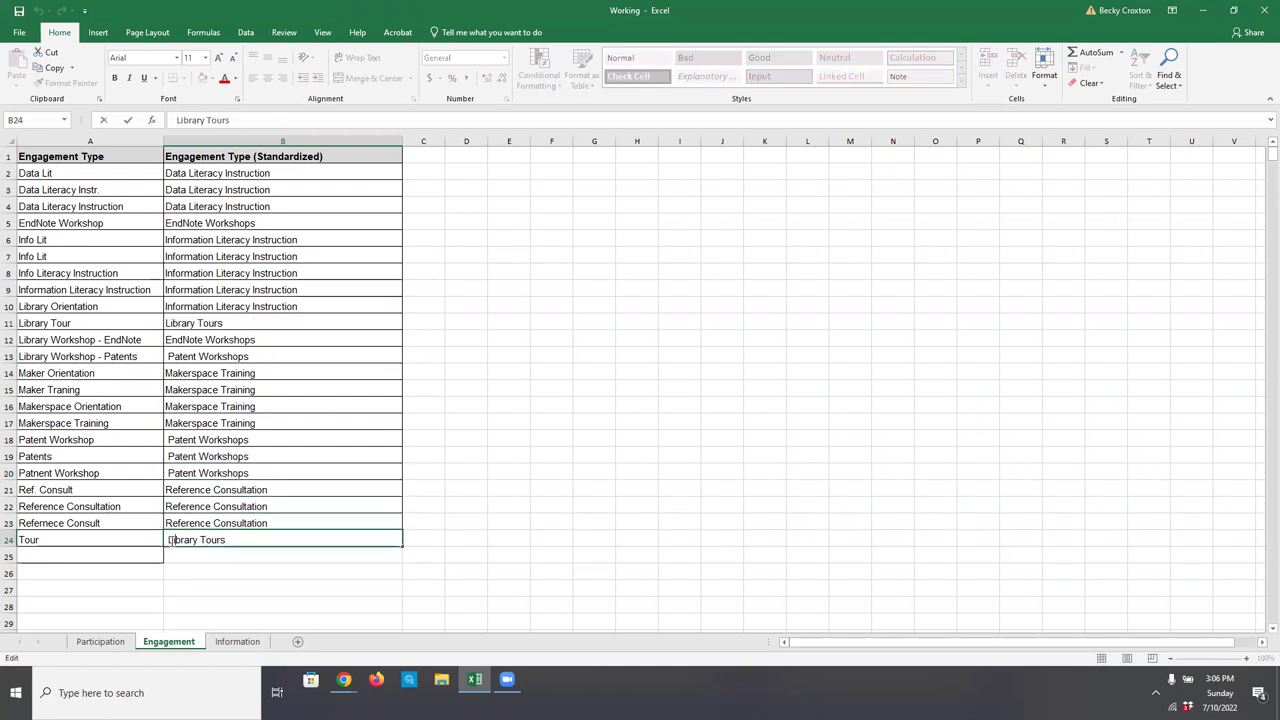
{"action": "type", "text": "\\"}
{"action": "key", "text": "BackSpace"}
{"action": "key", "text": "BackSpace"}
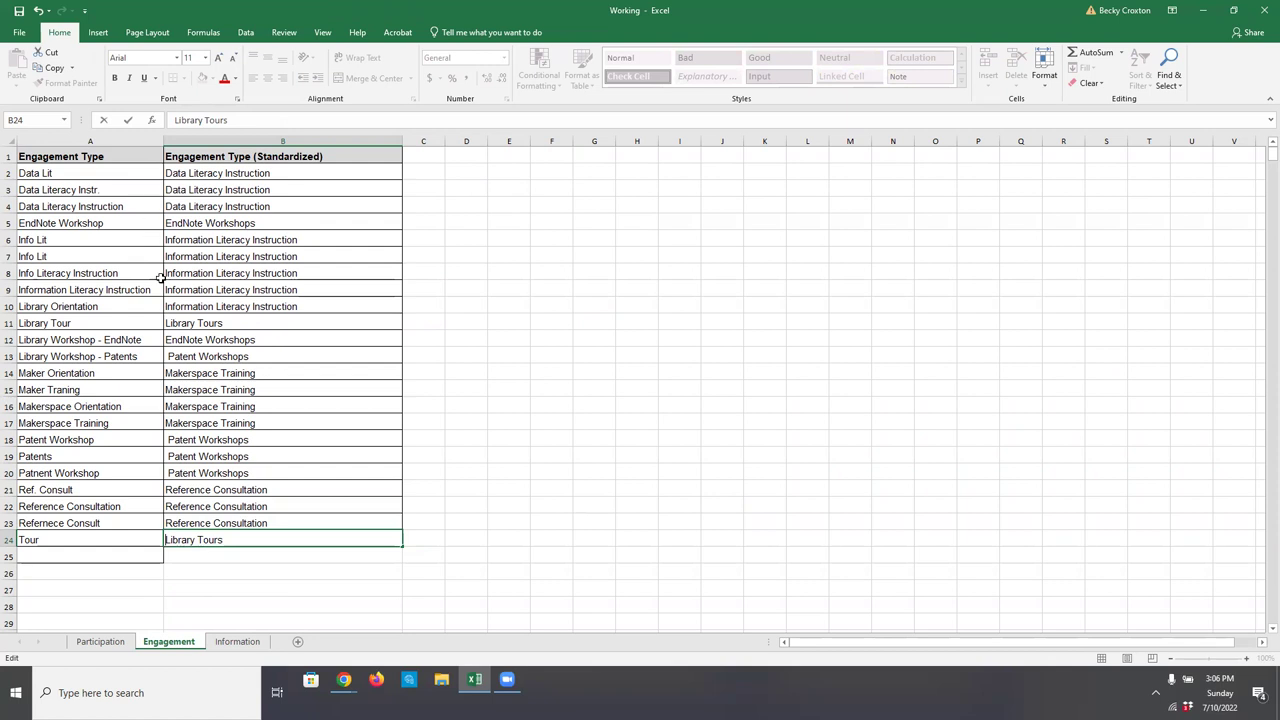
{"action": "left_click", "coordinate": [172, 356]}
Step: Strip leading spaces from Patent Workshops in B13 and B18, copy B18 into B19:B20
{"action": "key", "text": "F2"}
{"action": "key", "text": "Delete"}
{"action": "double_click", "coordinate": [188, 441]}
{"action": "left_click", "coordinate": [168, 440]}
{"action": "key", "text": "Delete"}
{"action": "key", "text": "Return"}
{"action": "left_click", "coordinate": [197, 434]}
{"action": "key", "text": "ctrl+c"}
{"action": "key", "text": "Down"}
{"action": "key", "text": "shift+Down"}
{"action": "key", "text": "ctrl+v"}
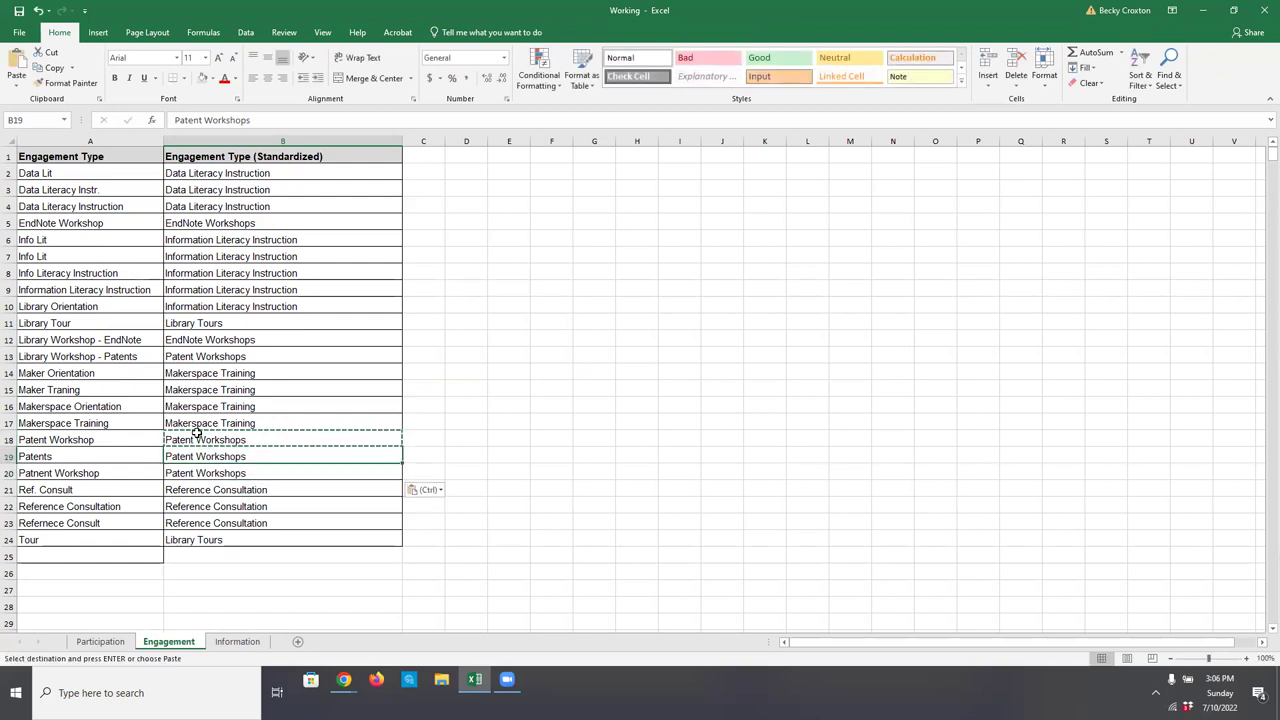
{"action": "left_click", "coordinate": [100, 641]}
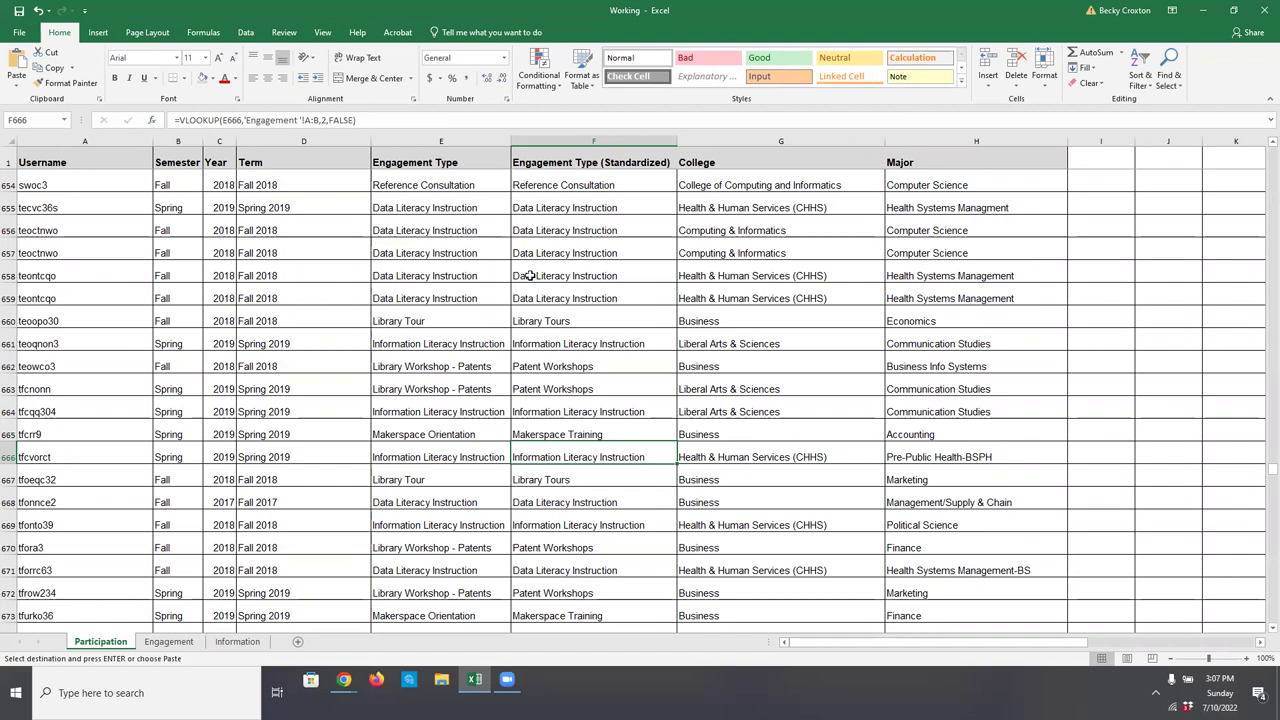
Step: Paste column F over itself as plain values, then advance the browser slides to Let's Recap
{"action": "left_click", "coordinate": [582, 137]}
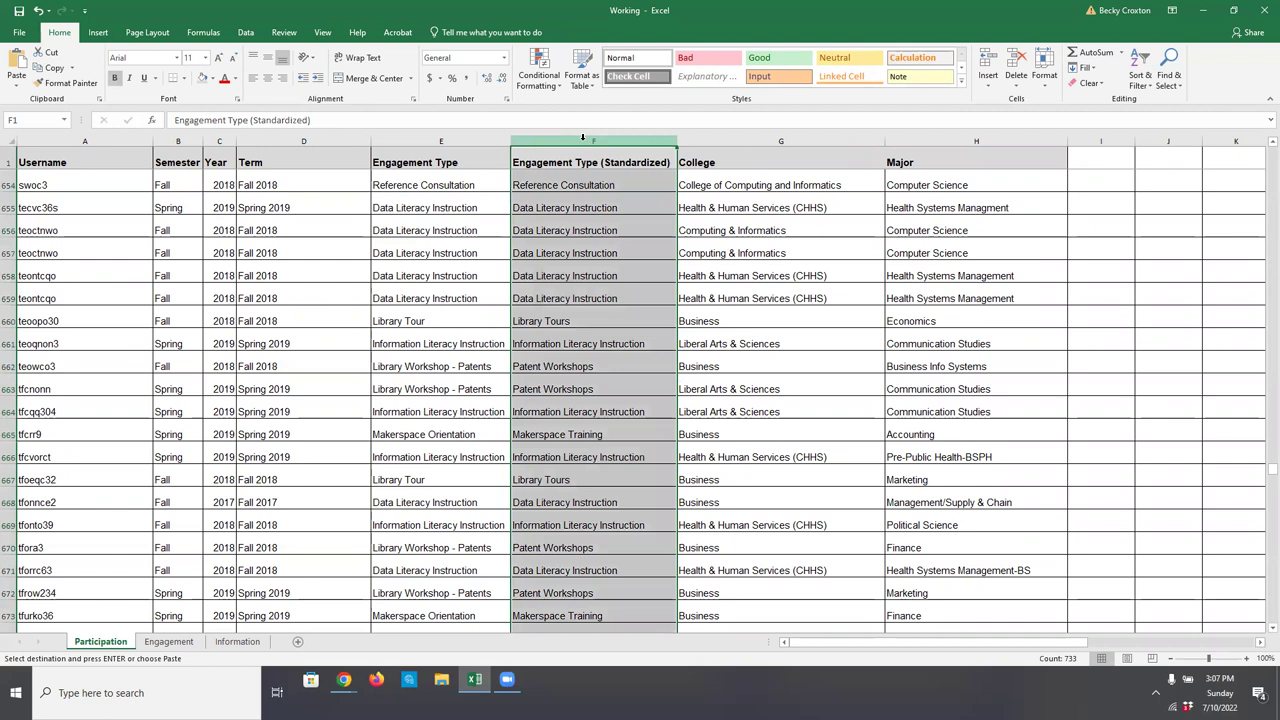
{"action": "right_click", "coordinate": [584, 140]}
{"action": "left_click", "coordinate": [617, 166]}
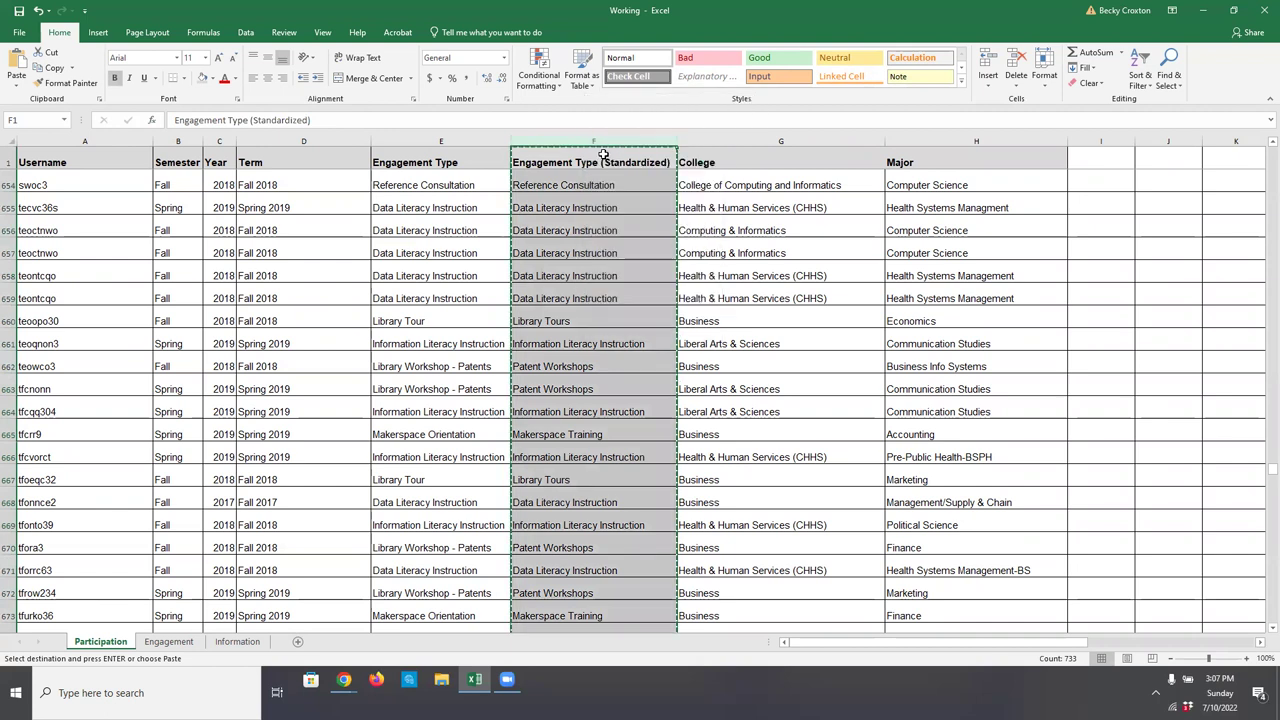
{"action": "right_click", "coordinate": [604, 141]}
{"action": "left_click", "coordinate": [650, 200]}
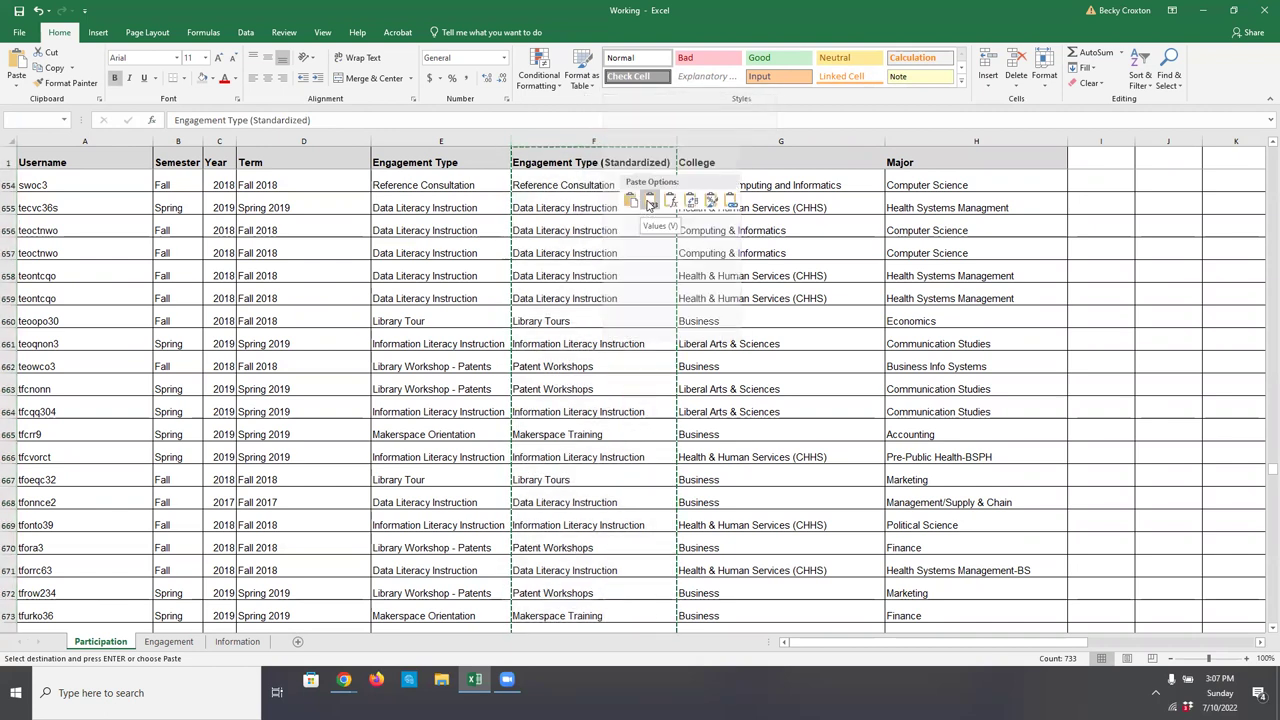
{"action": "left_click", "coordinate": [600, 182]}
{"action": "key", "text": "Escape"}
{"action": "left_click", "coordinate": [601, 207]}
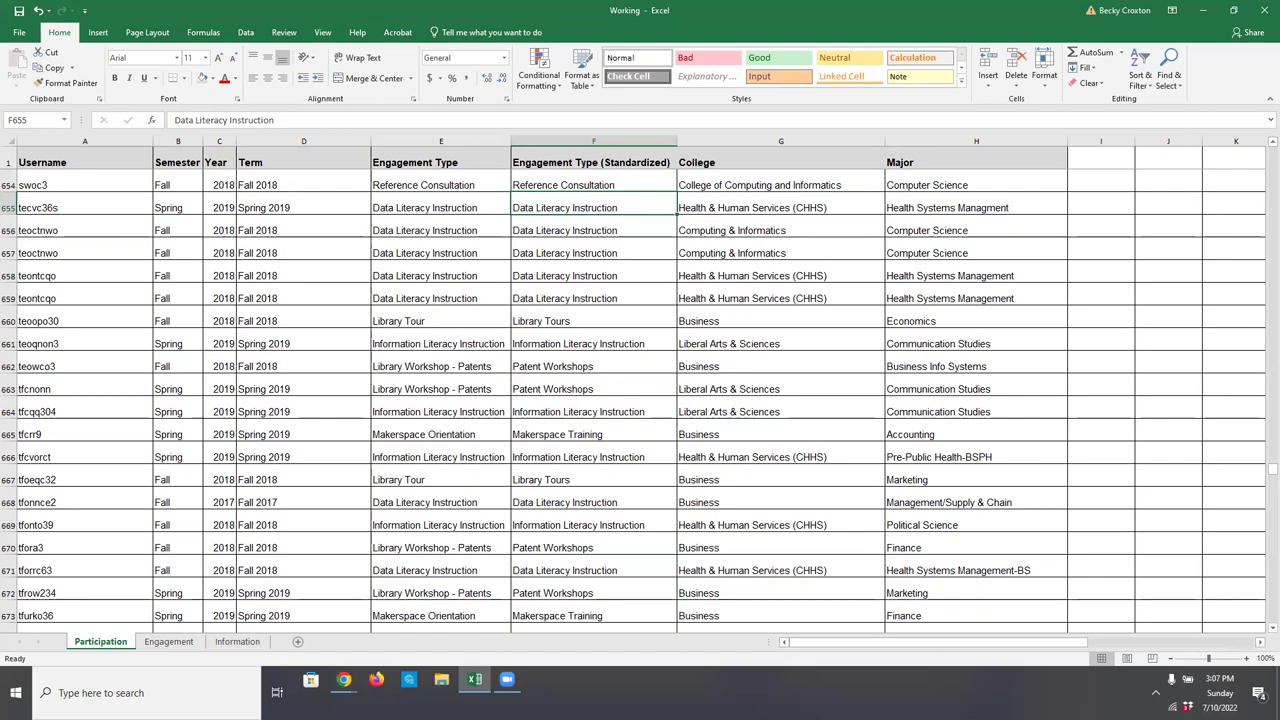
{"action": "left_click", "coordinate": [348, 652]}
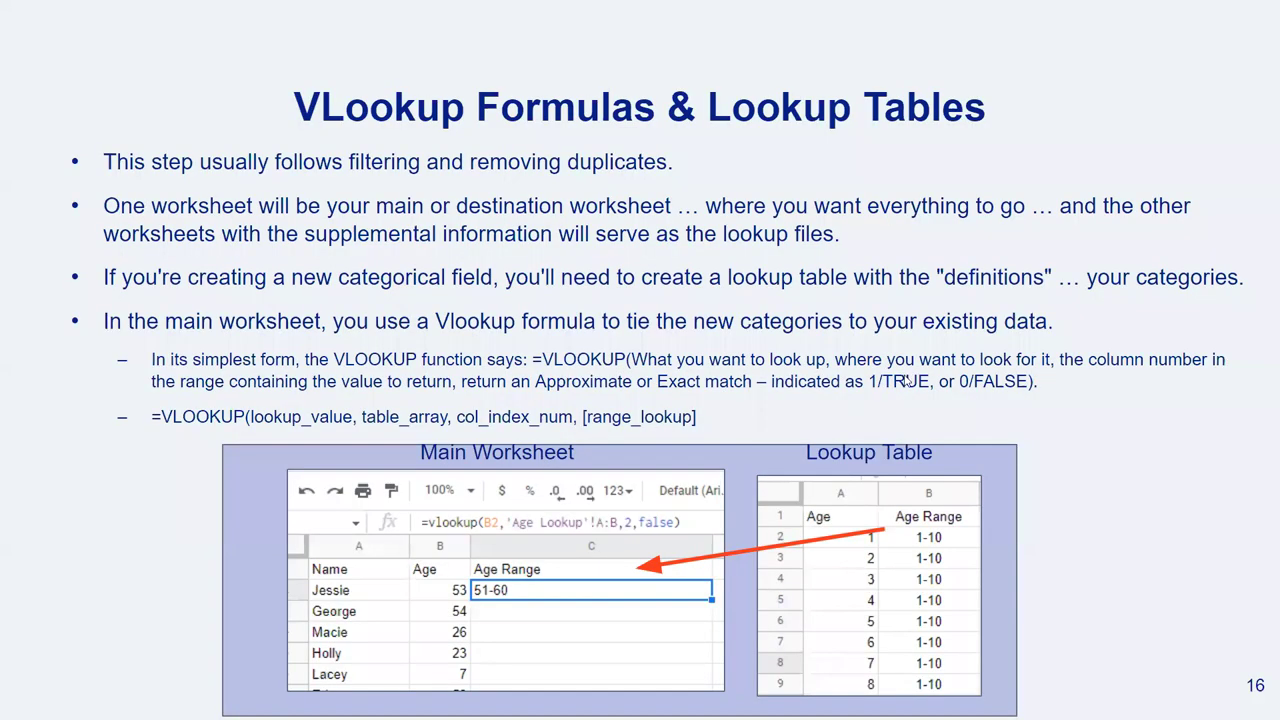
{"action": "key", "text": "Right"}
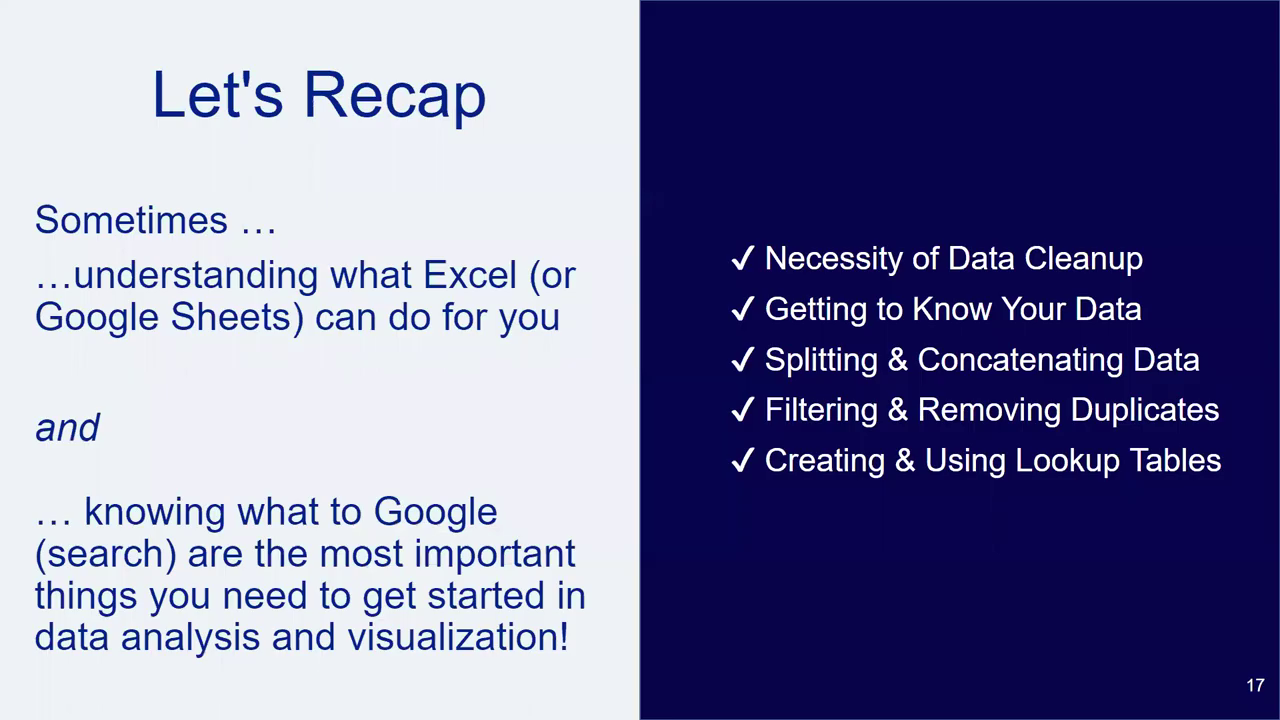